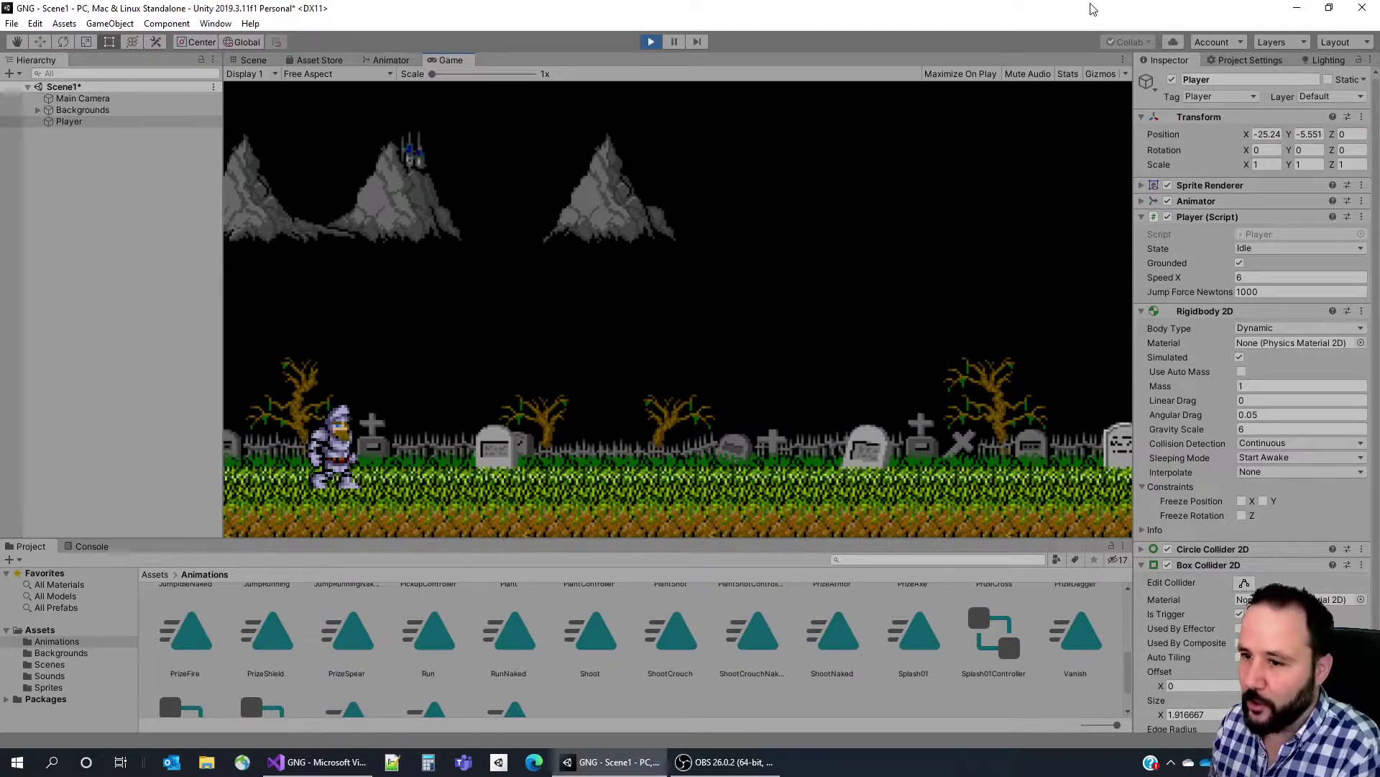
In Play mode, test the player running right, running left and jumping left.
key(Right)
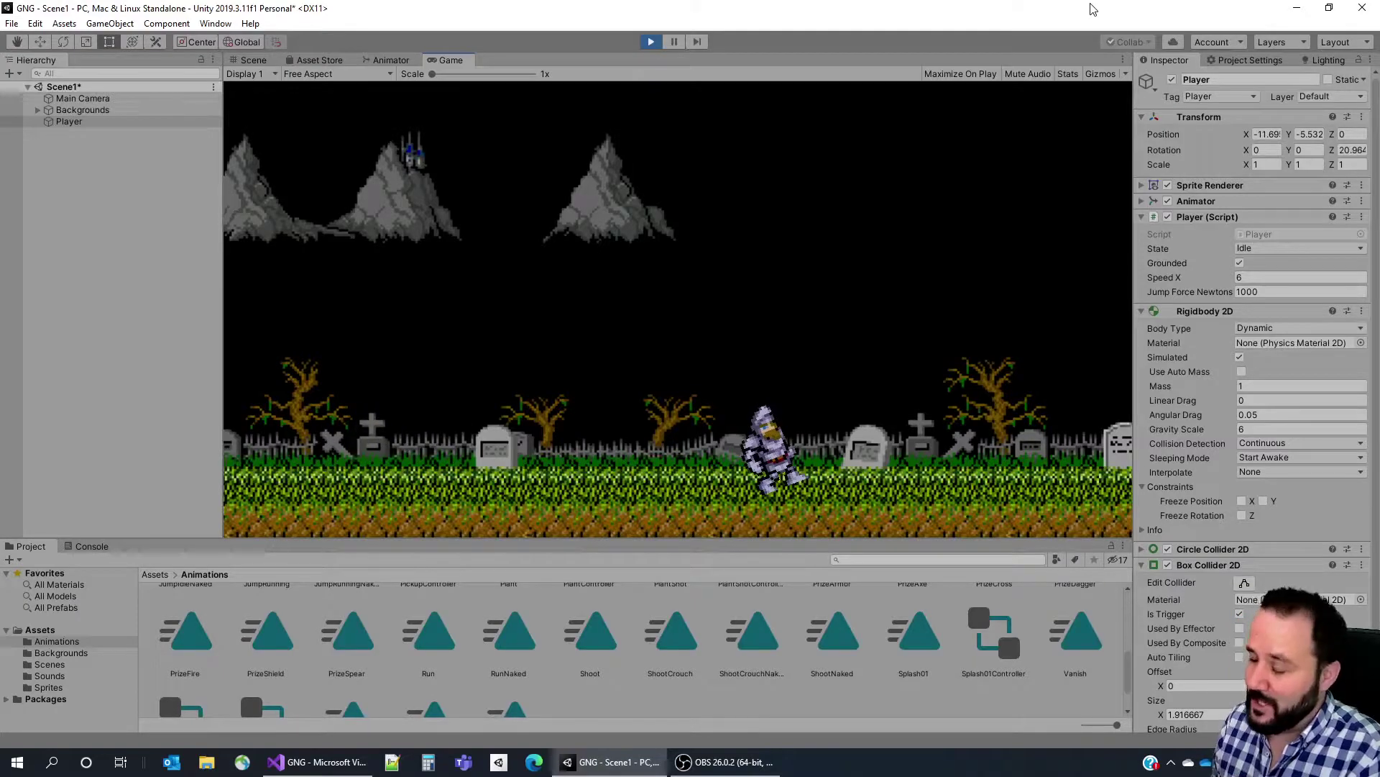
key(Left)
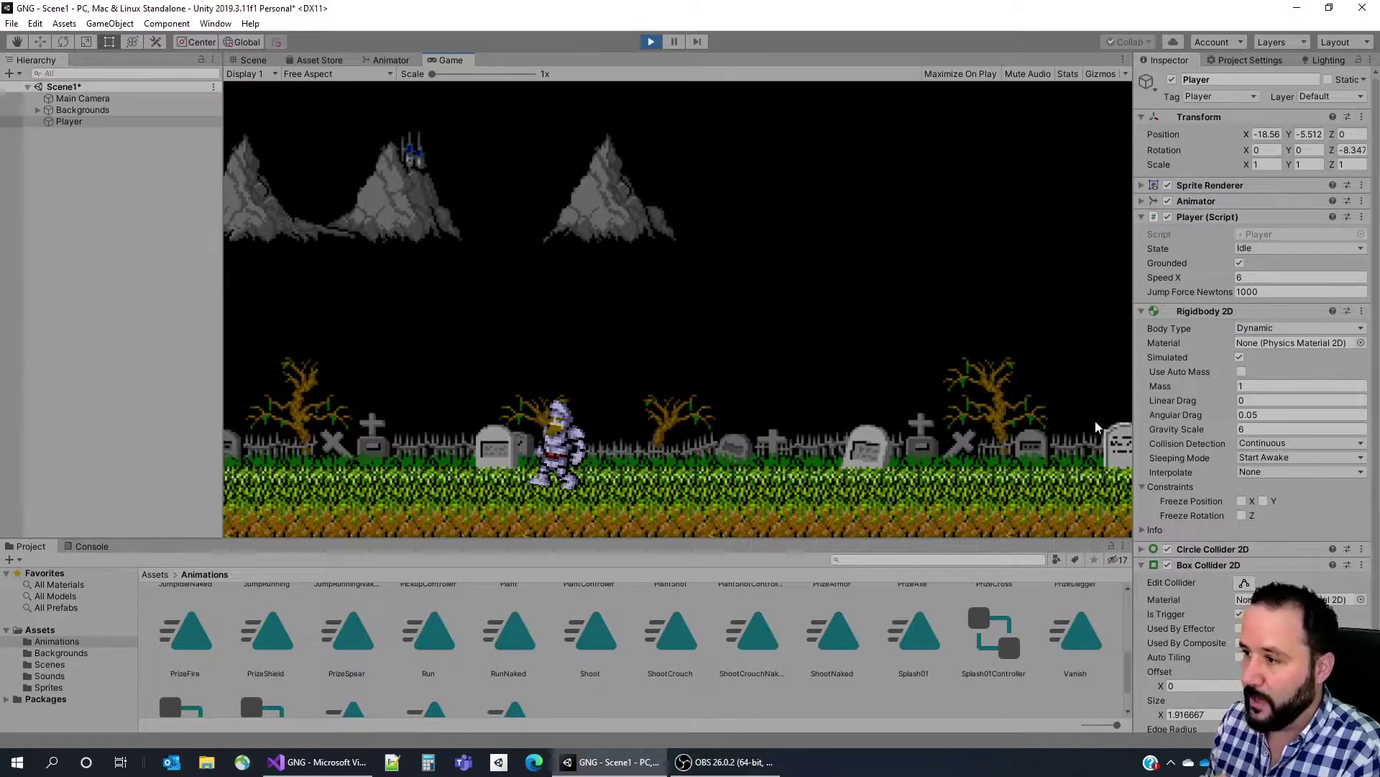
click(757, 528)
key(Left)
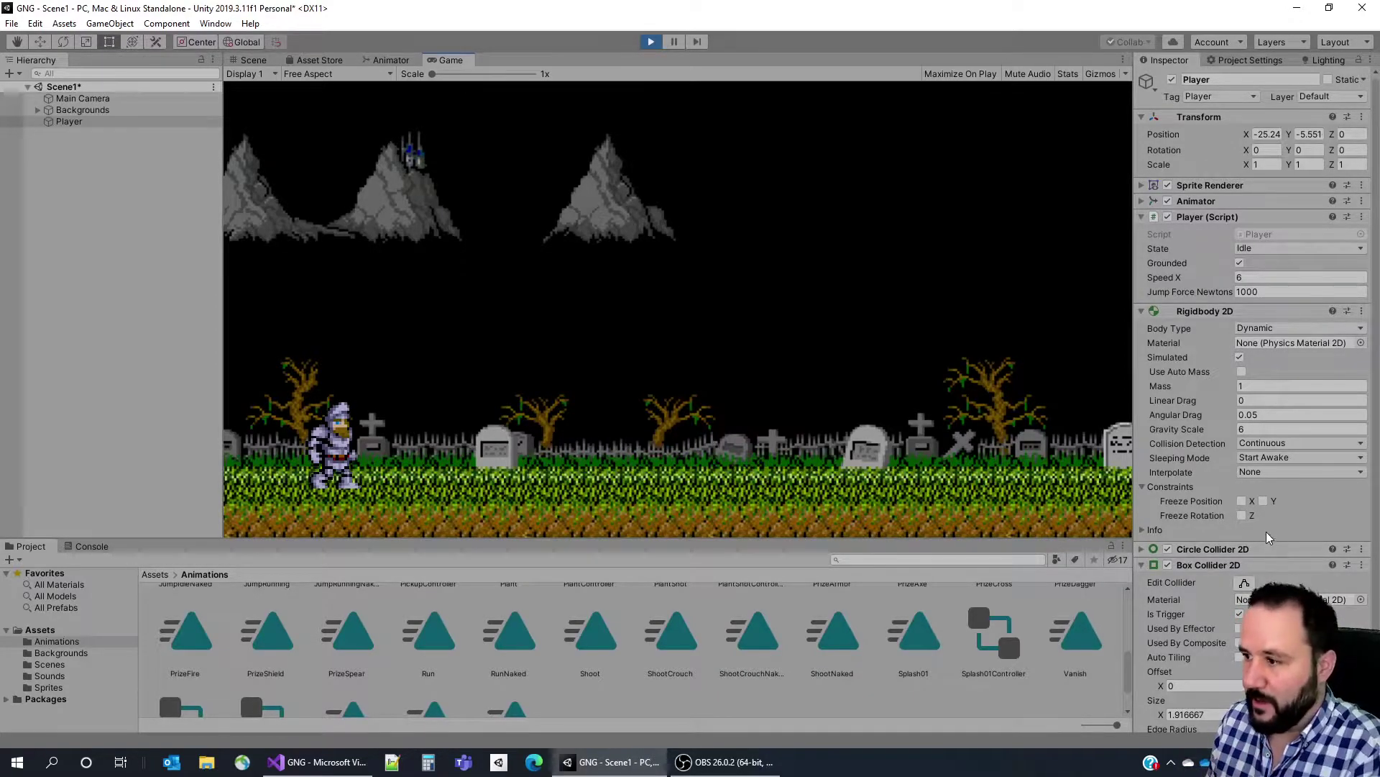
Freeze the player's Rigidbody 2D rotation on Z and retest running right.
click(1241, 515)
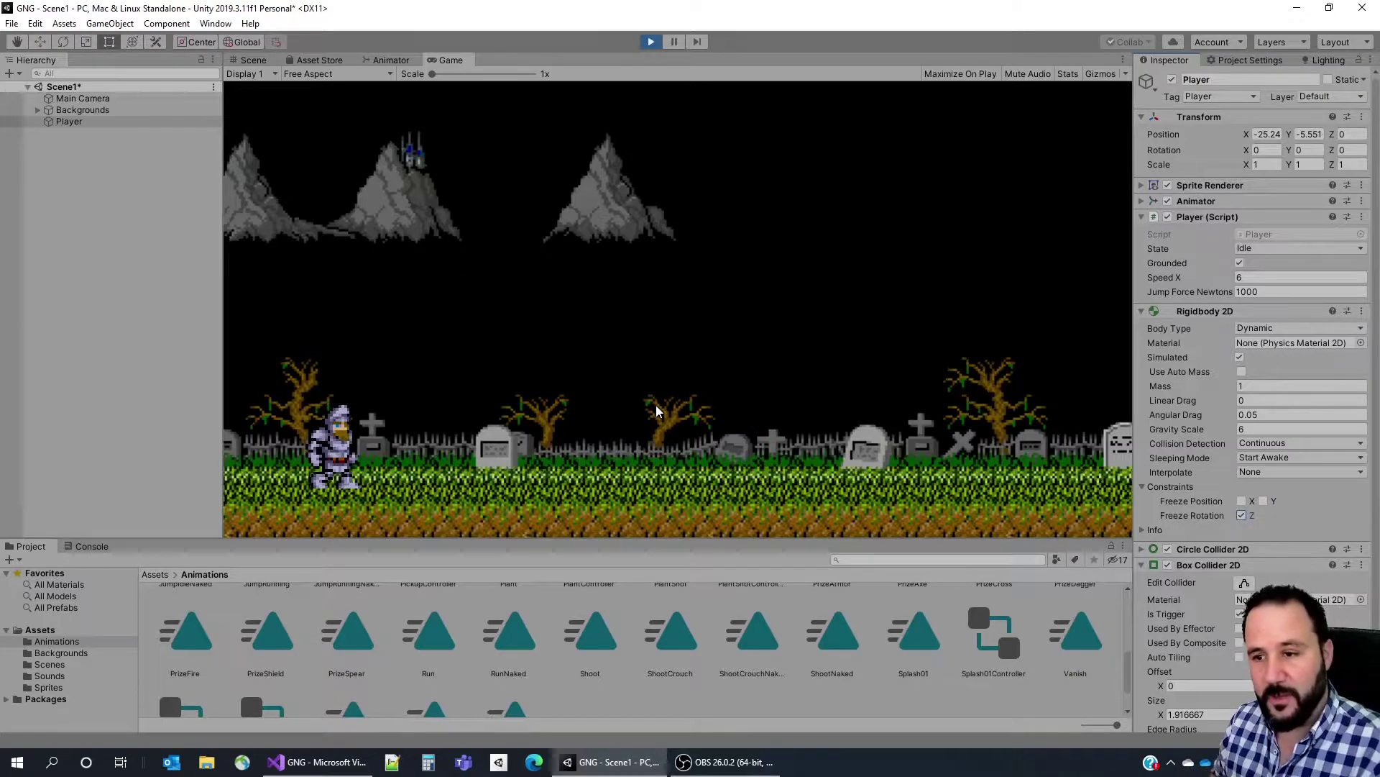
click(678, 382)
key(Right)
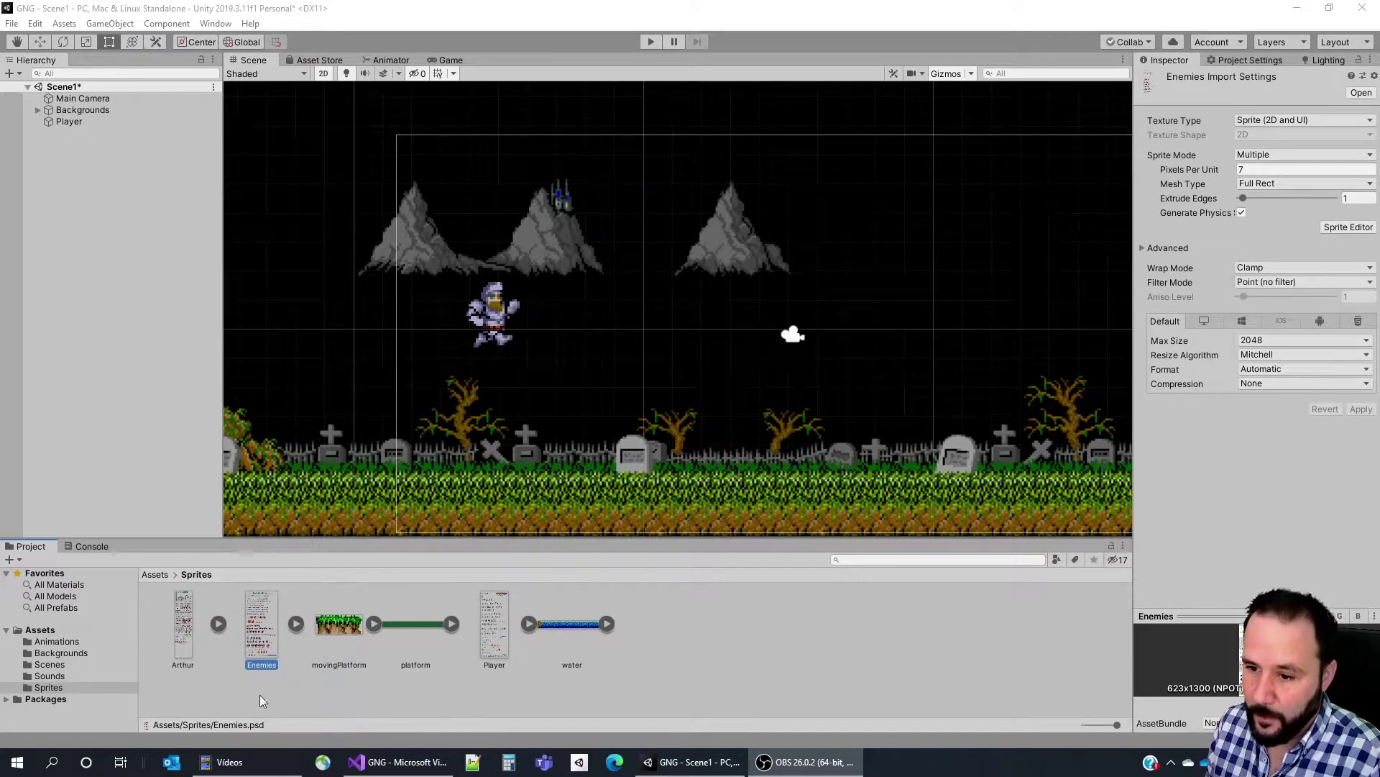
Open the Enemies sheet in the Sprite Editor and zoom through the zombie frames.
click(1347, 229)
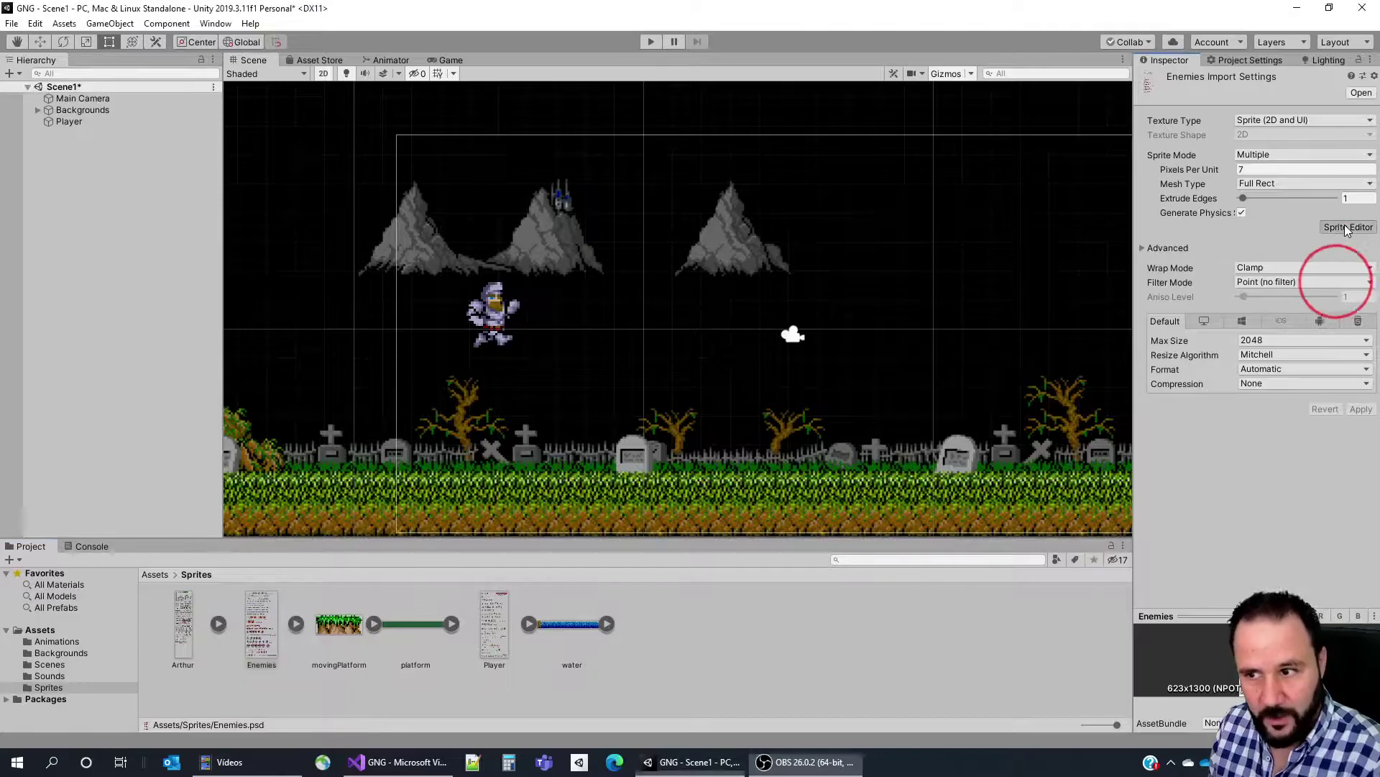
scroll(624, 486, up, 5)
scroll(624, 486, up, 3)
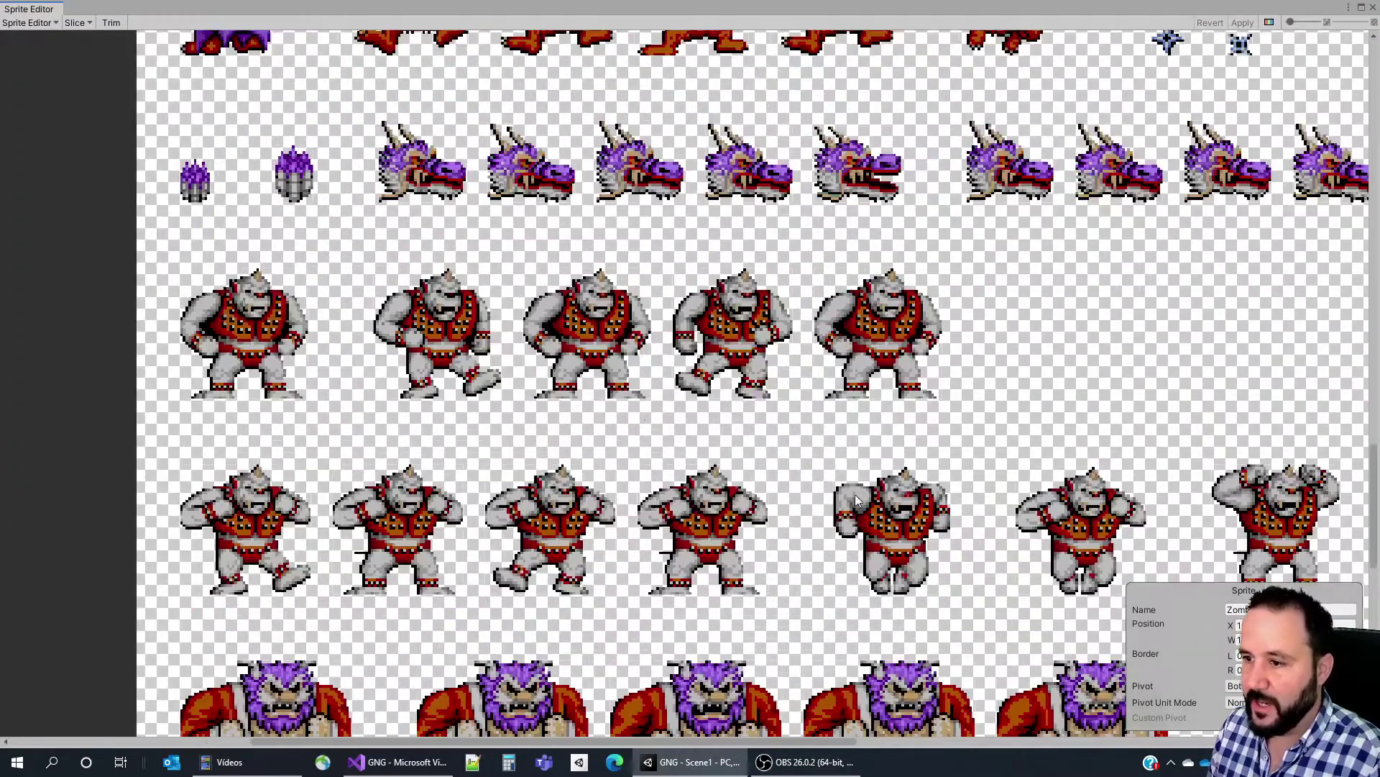
scroll(856, 494, up, 2)
scroll(801, 560, up, 2)
scroll(801, 561, up, 5)
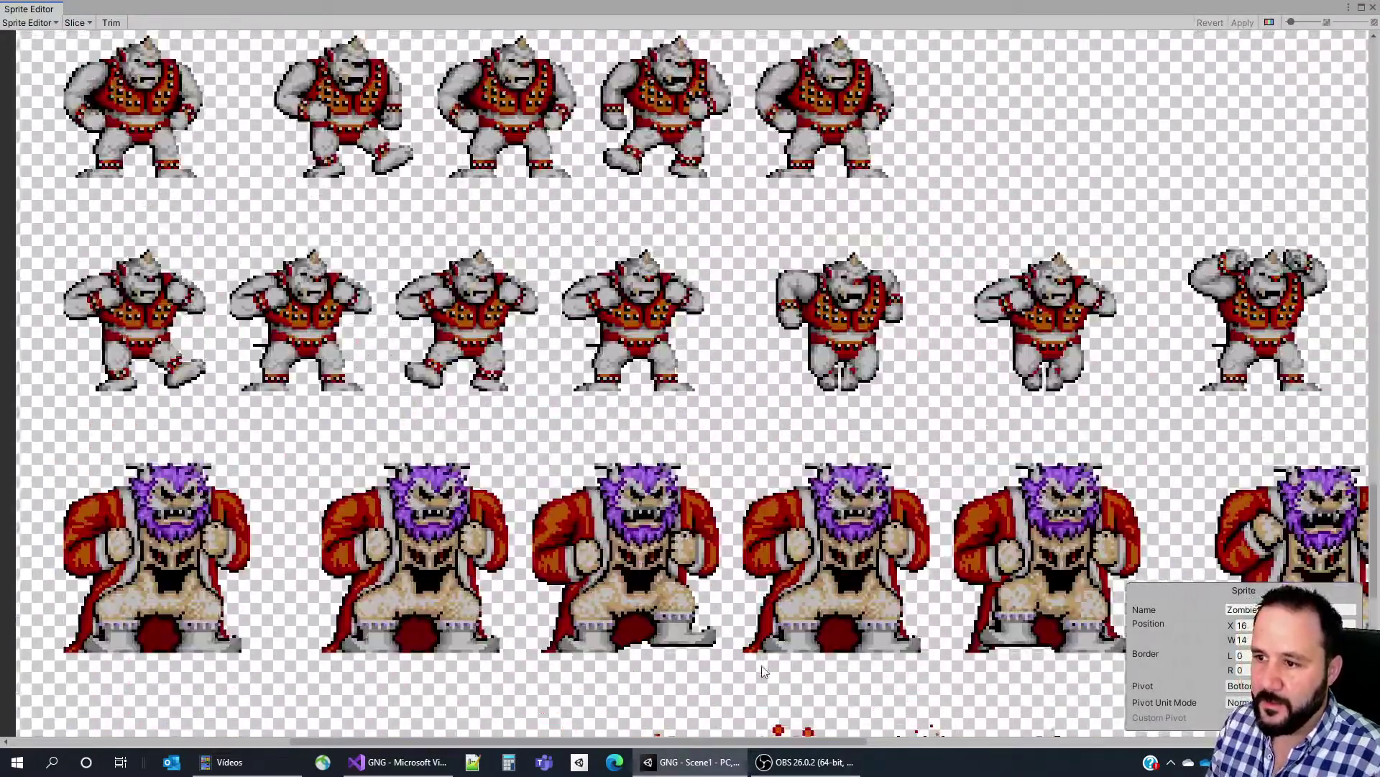
scroll(762, 666, up, 5)
scroll(719, 576, up, 5)
scroll(704, 497, up, 5)
scroll(705, 498, up, 5)
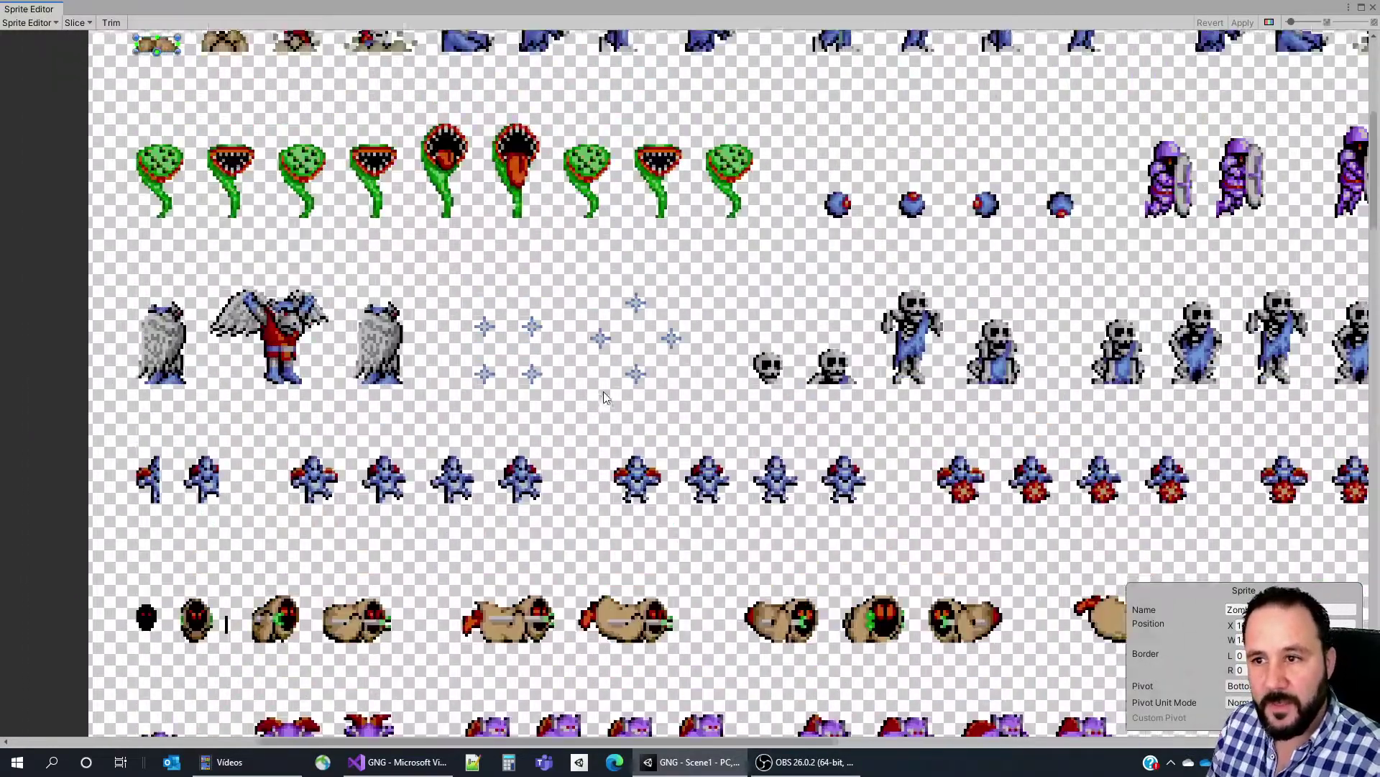
scroll(810, 258, up, 3)
scroll(978, 329, up, 5)
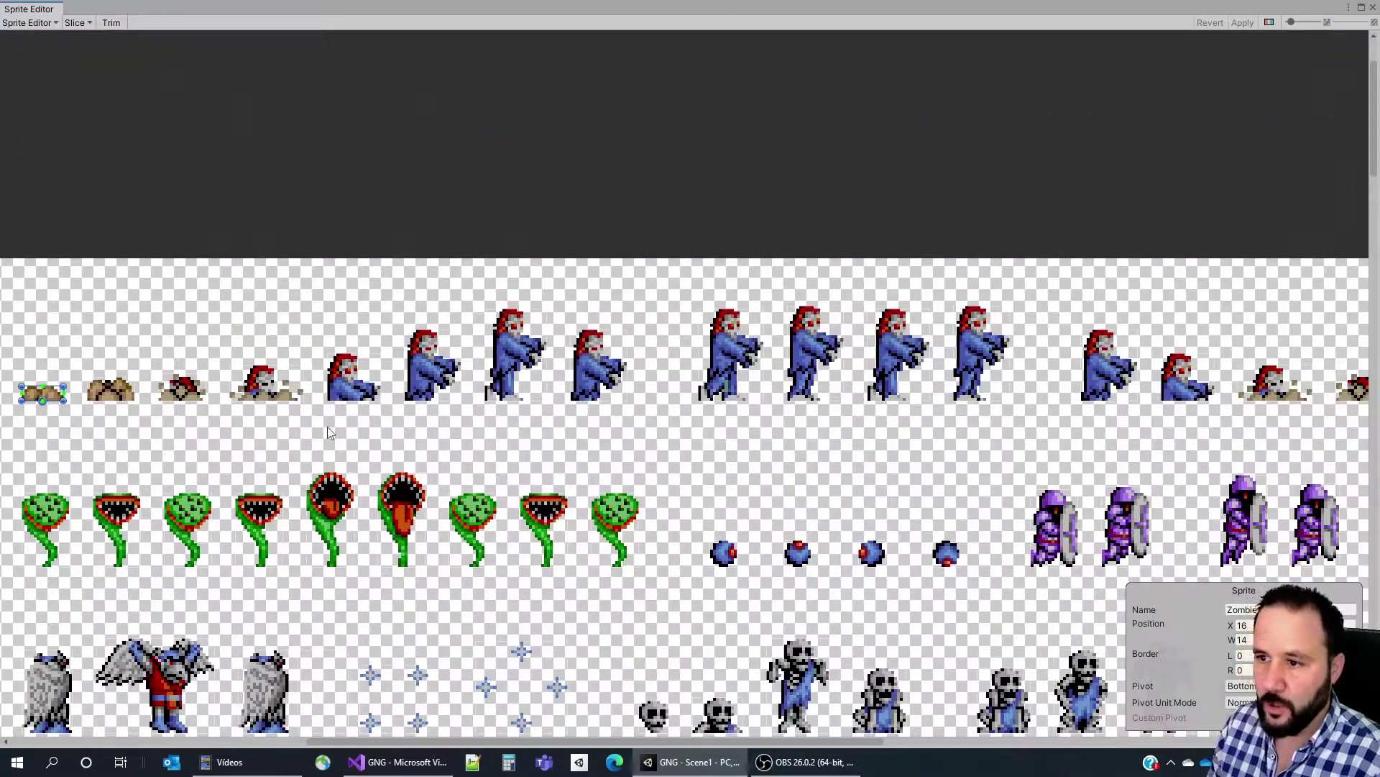
scroll(967, 349, down, 3)
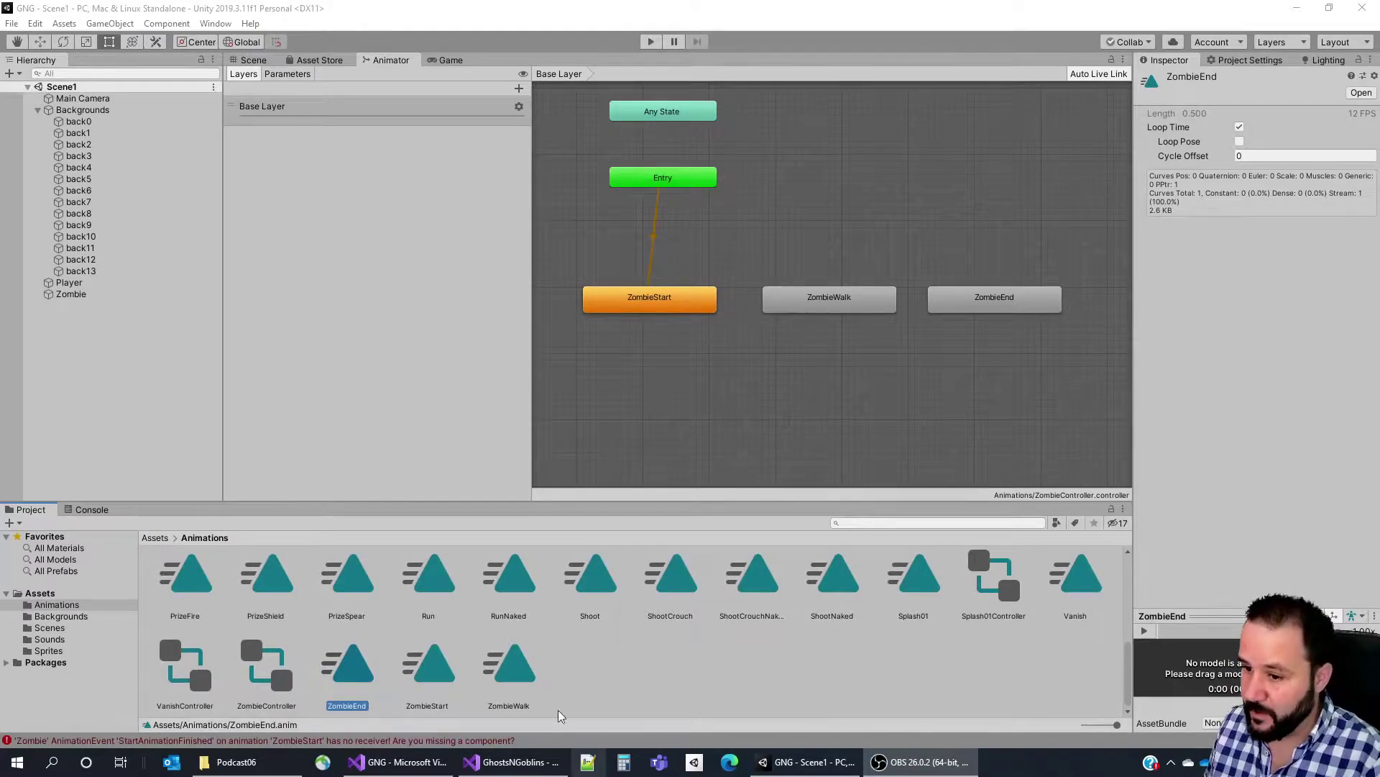
Inspect the ZombieStart, ZombieEnd and ZombieWalk clips and widen the Animator graph.
click(428, 665)
click(327, 672)
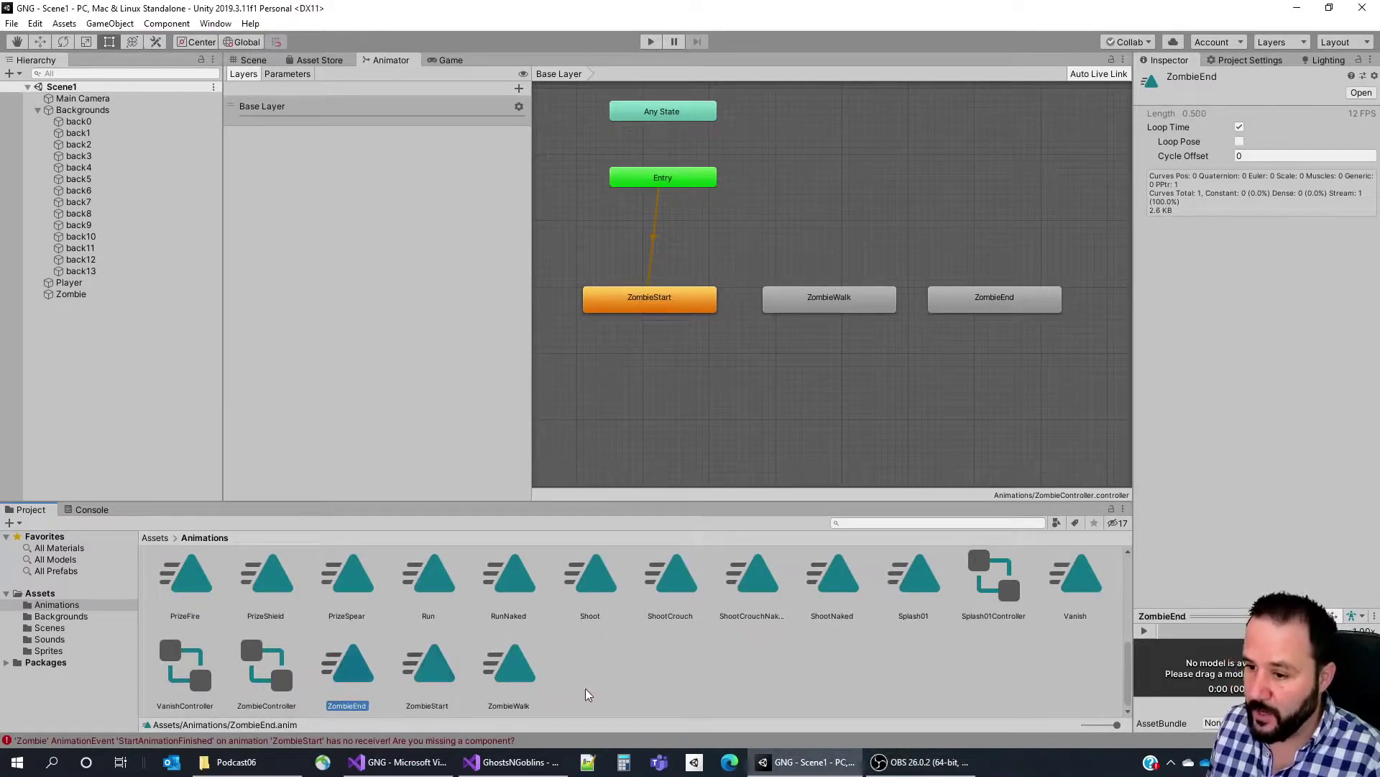
click(511, 680)
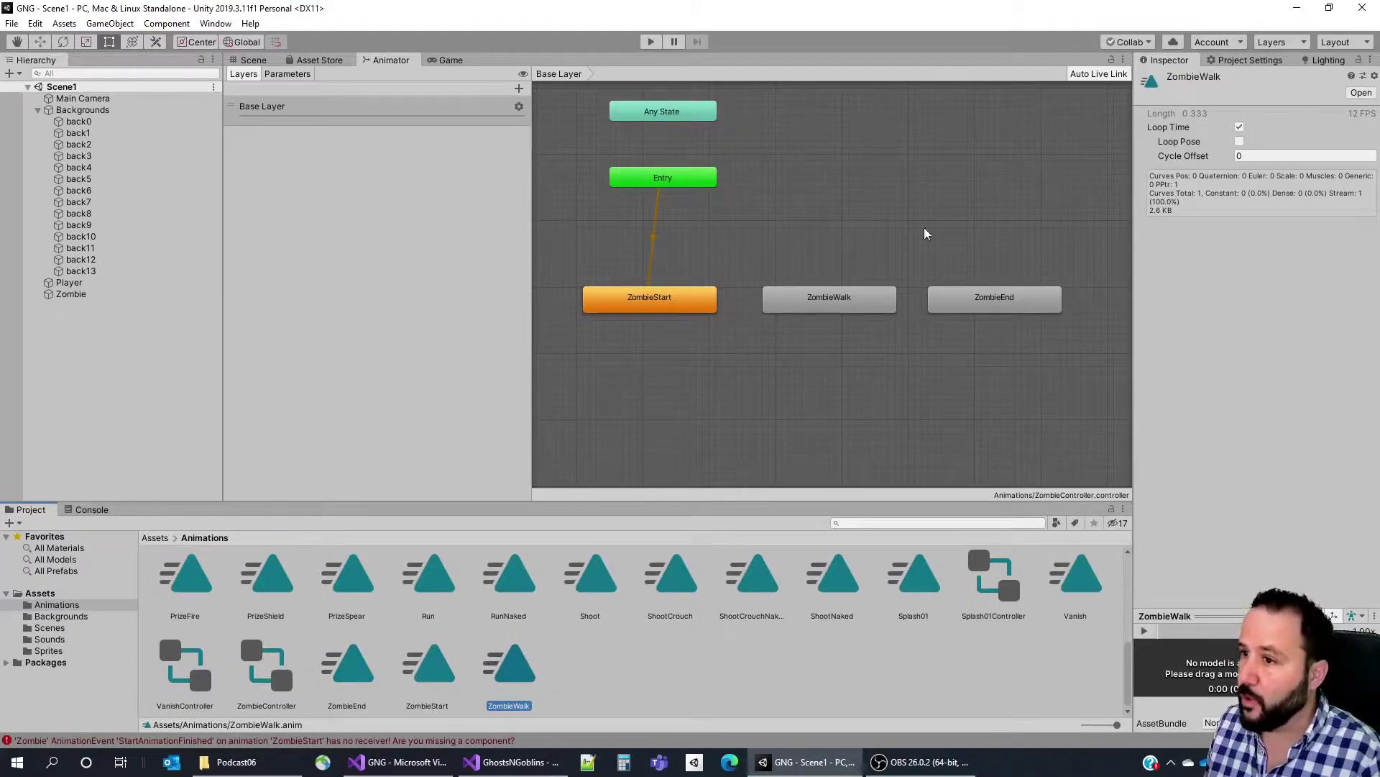
drag(532, 248, 373, 248)
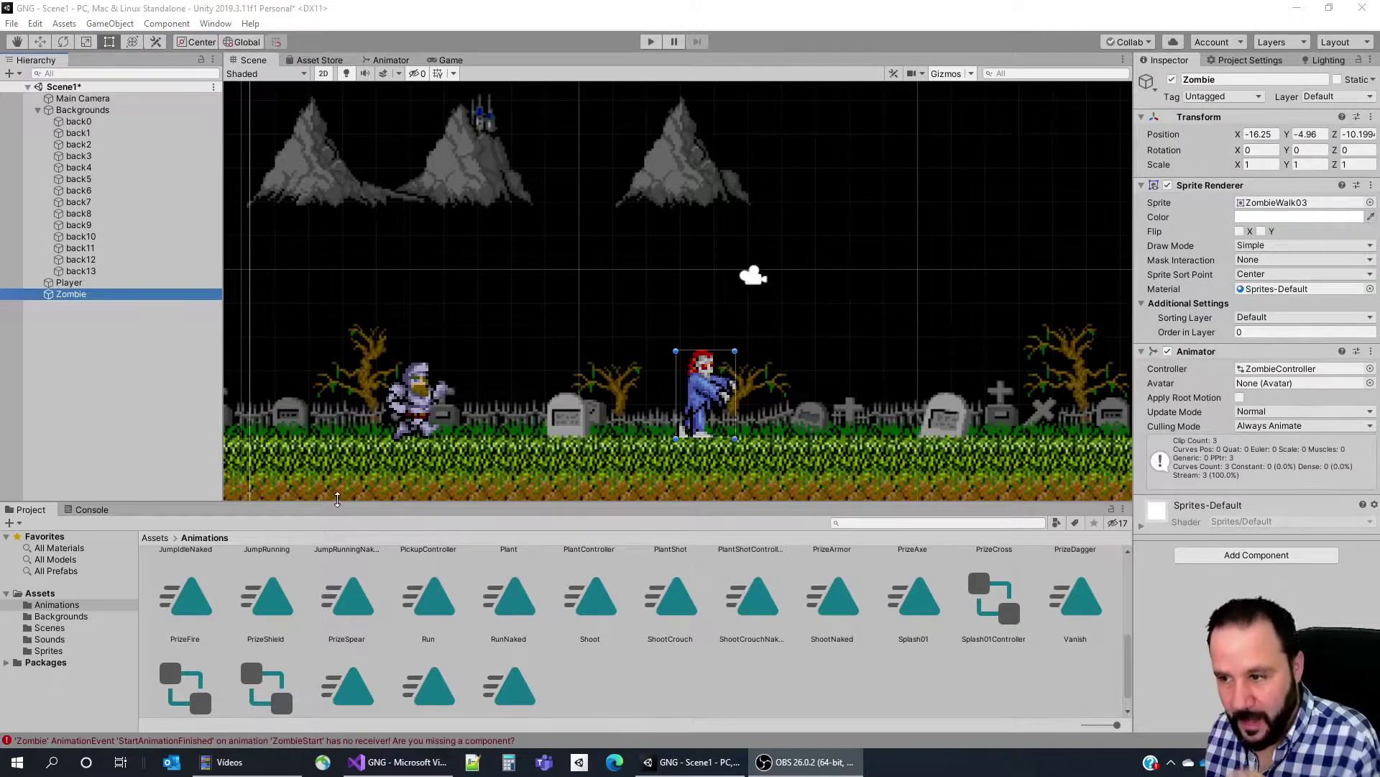
Give the Zombie a Rigidbody 2D and Box Collider 2D, then search for the Zombie script.
click(72, 294)
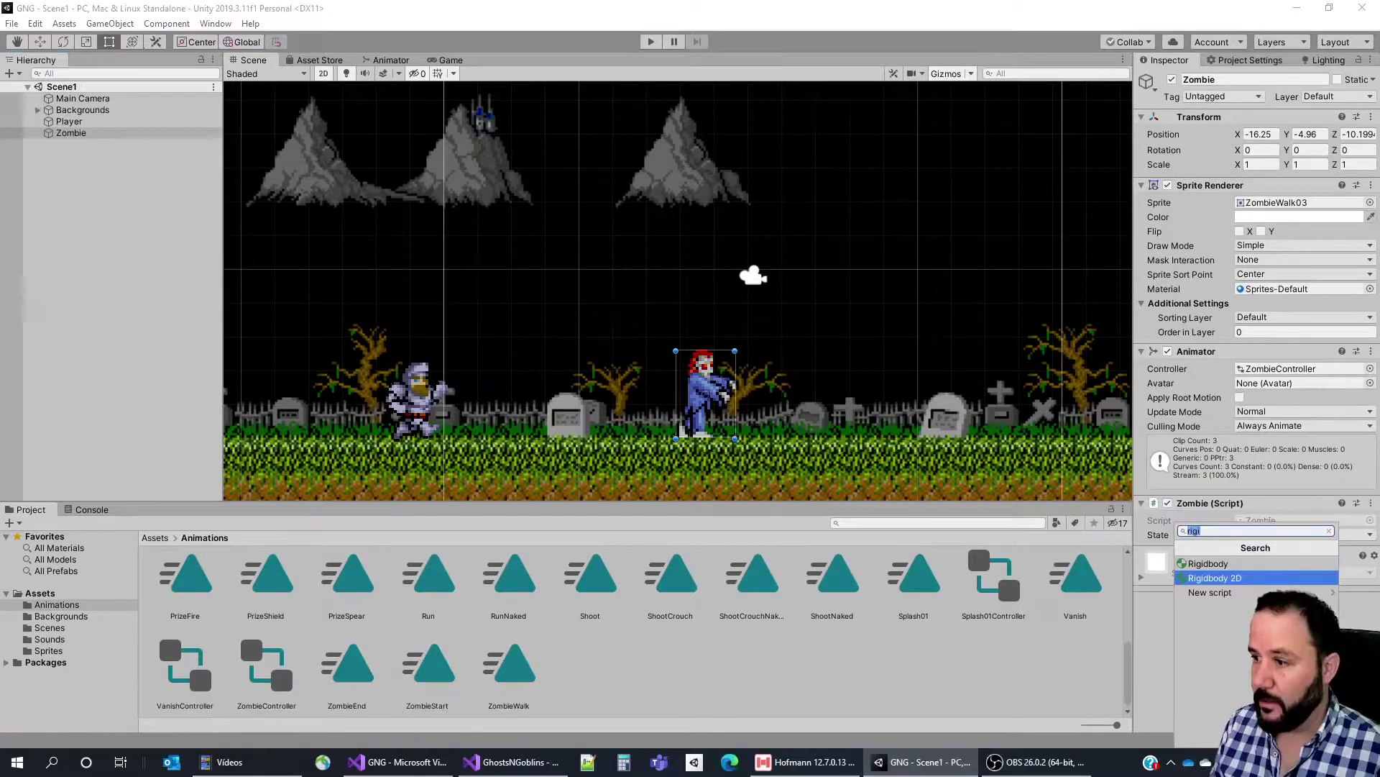
key(Return)
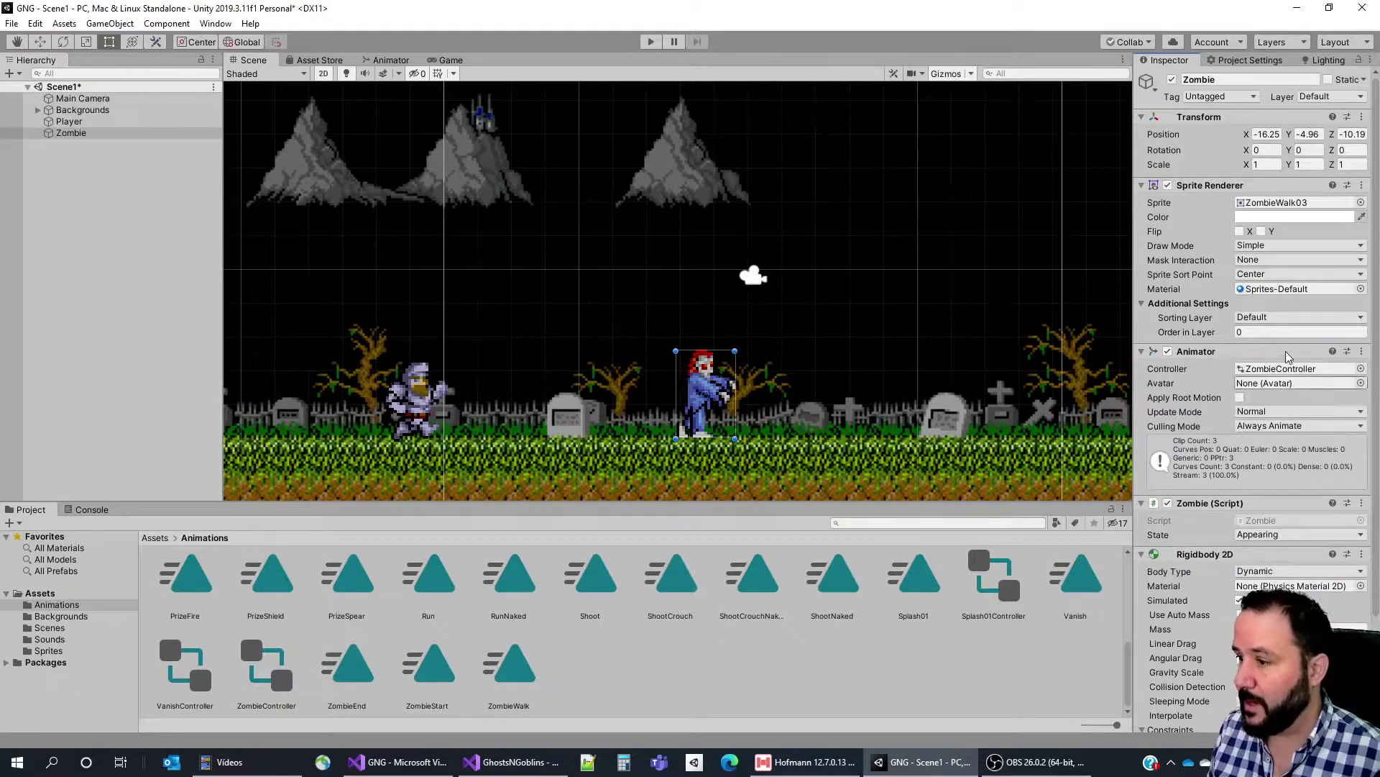
scroll(1257, 288, down, 3)
click(1222, 714)
text(box)
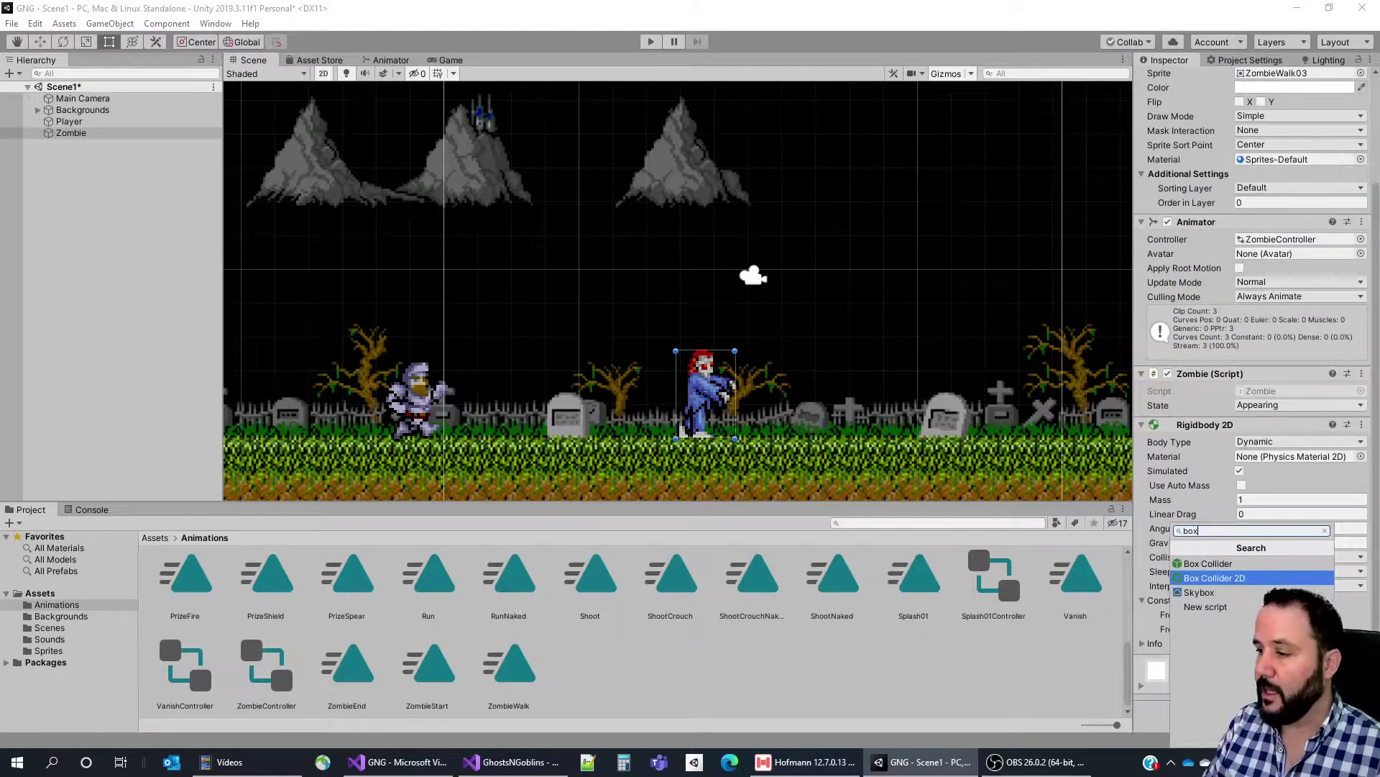
key(Return)
click(1265, 555)
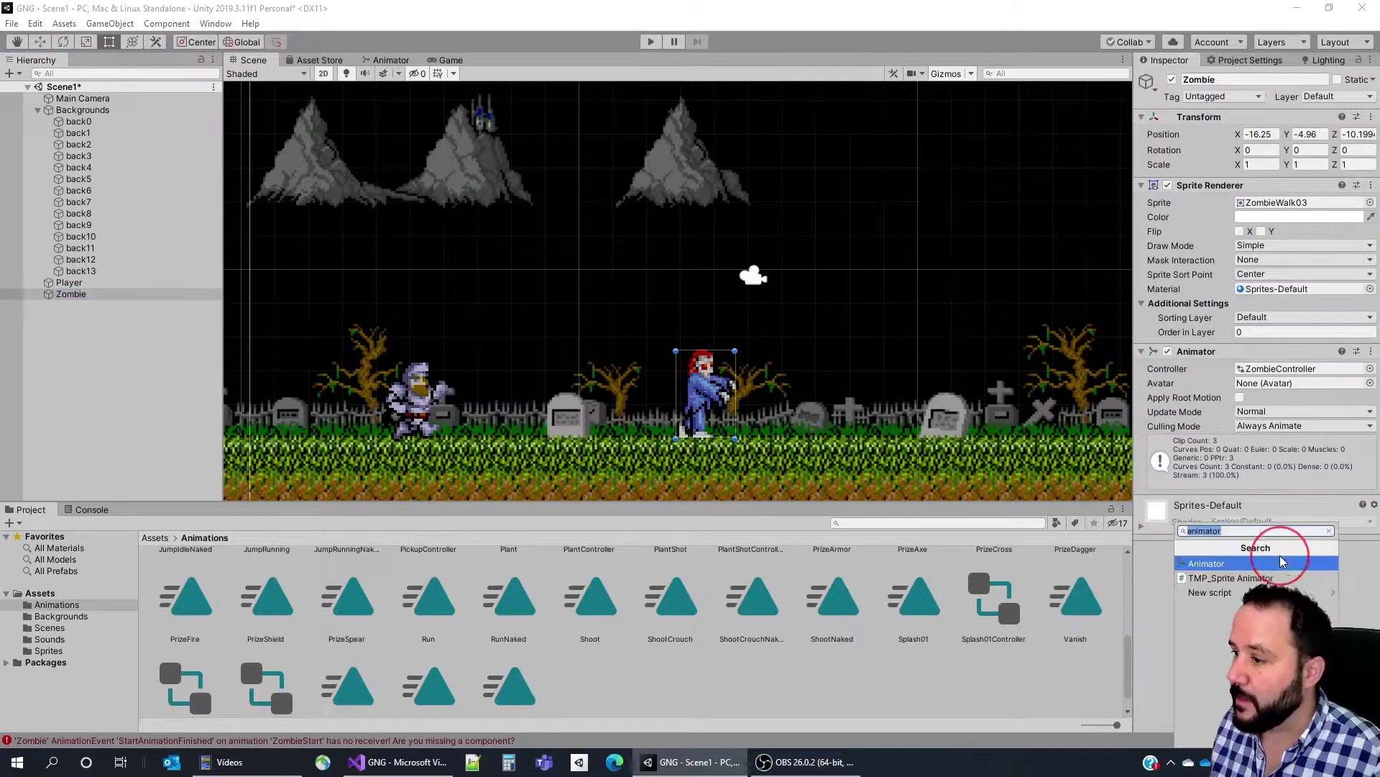
text(Zombie)
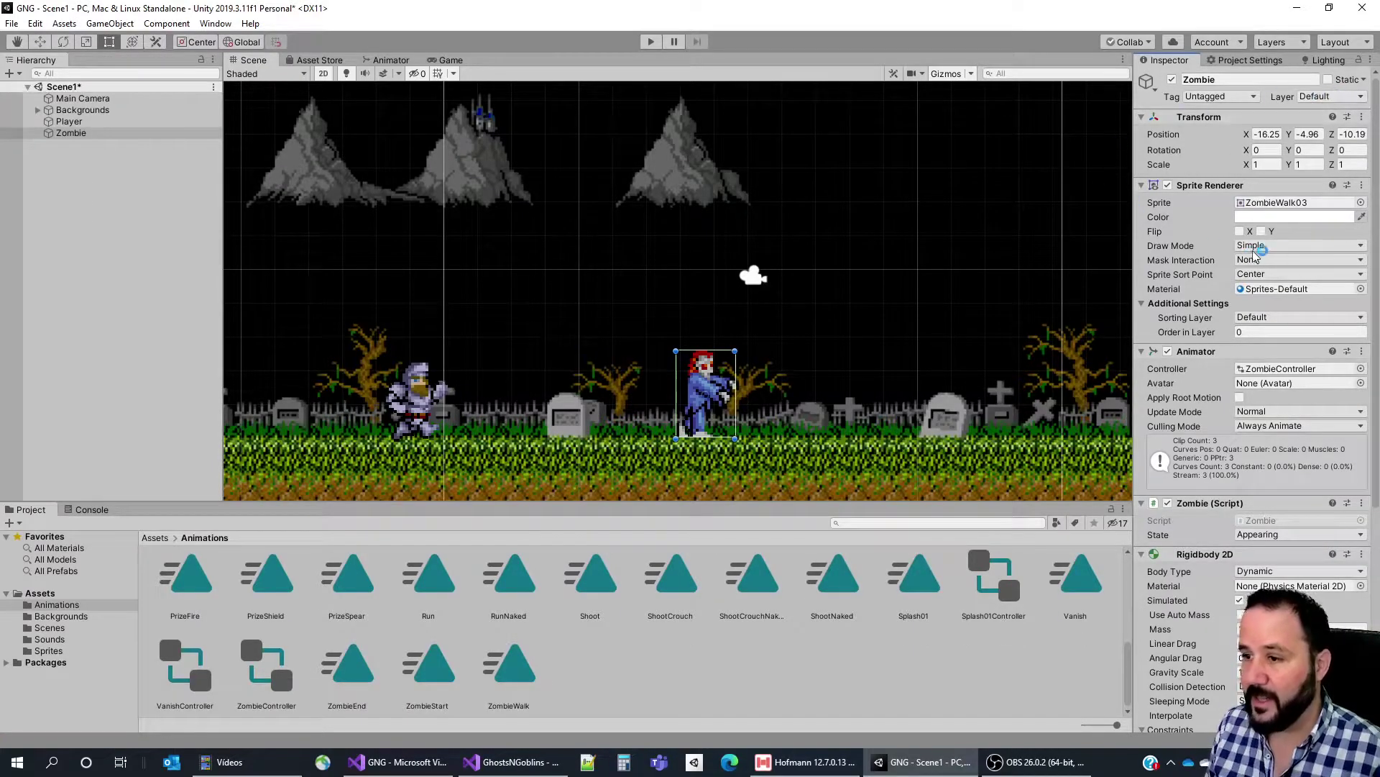
Create a Zombies layer in User Layer 8 and assign the Zombie object to it.
click(1336, 98)
click(1298, 197)
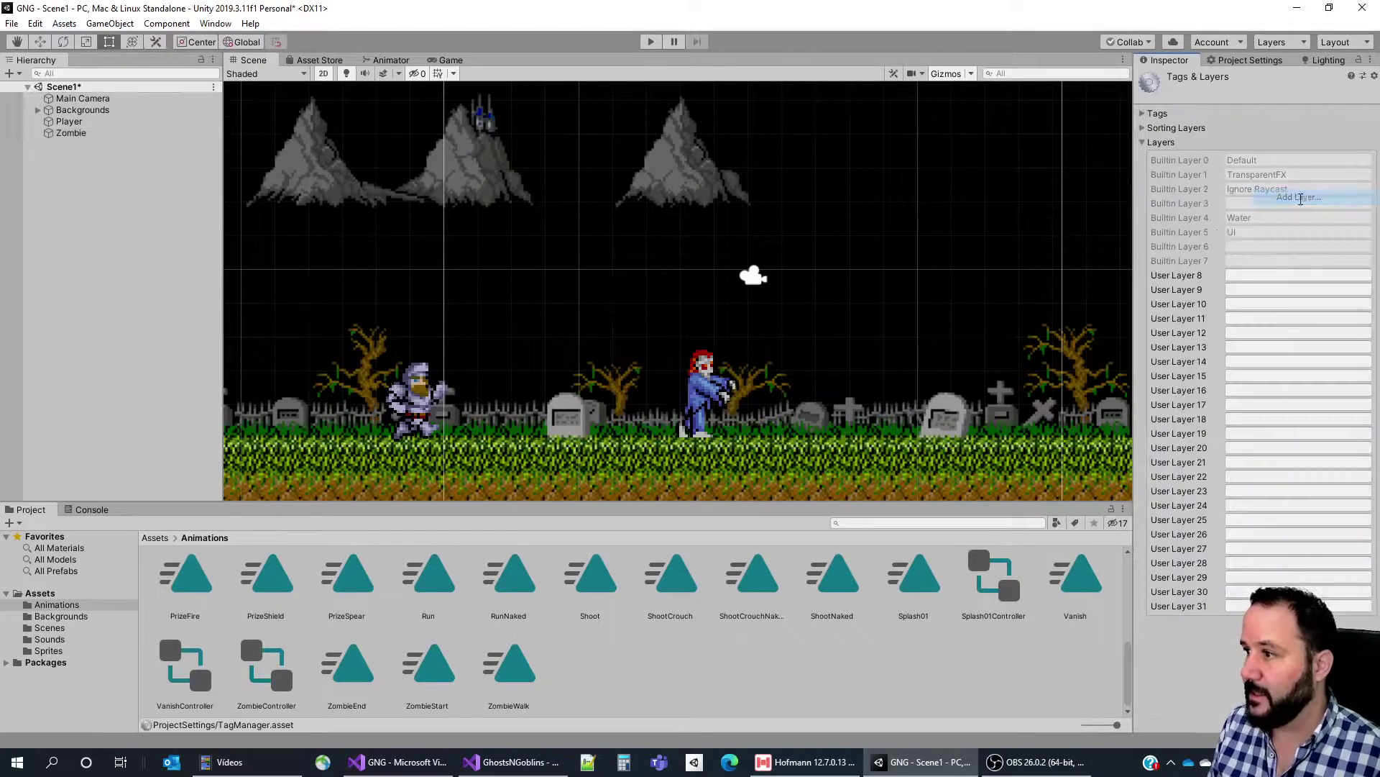
click(1266, 276)
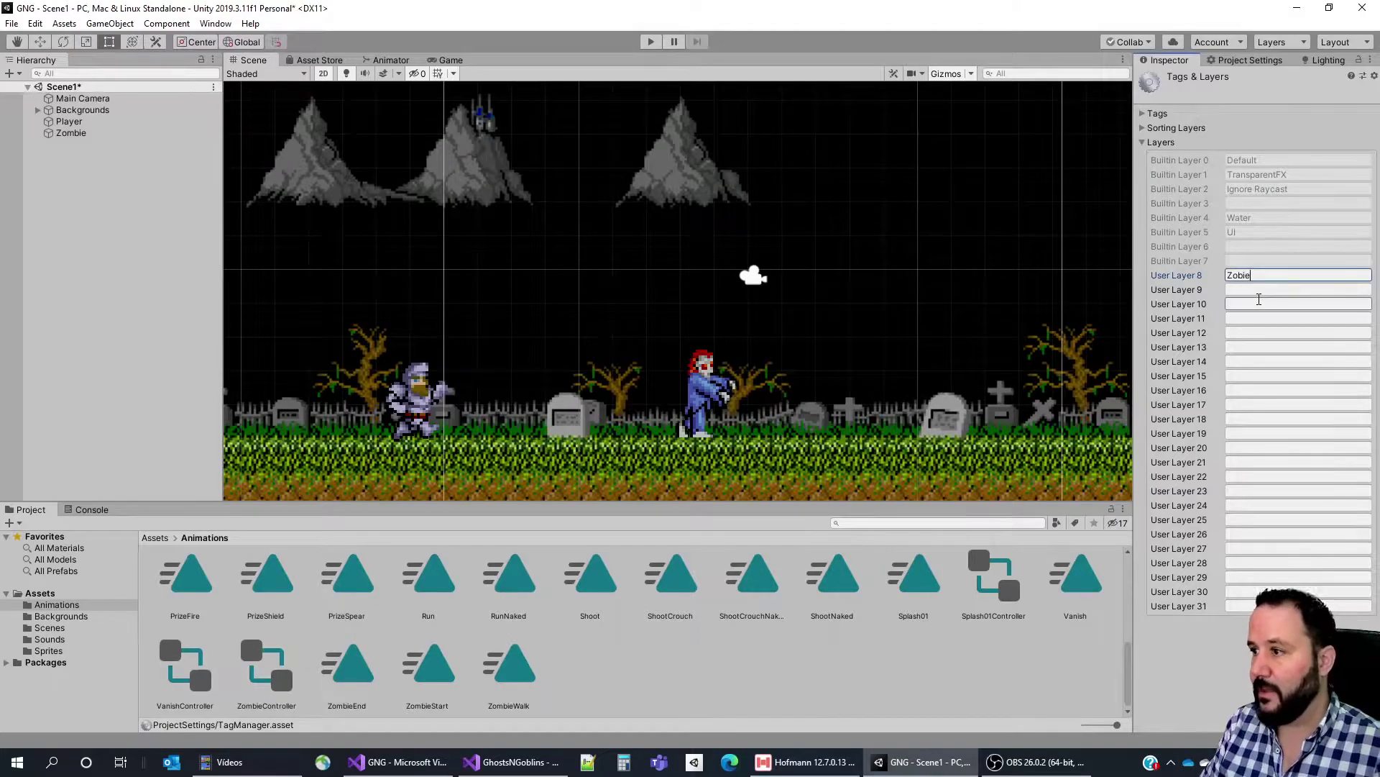
text(es)
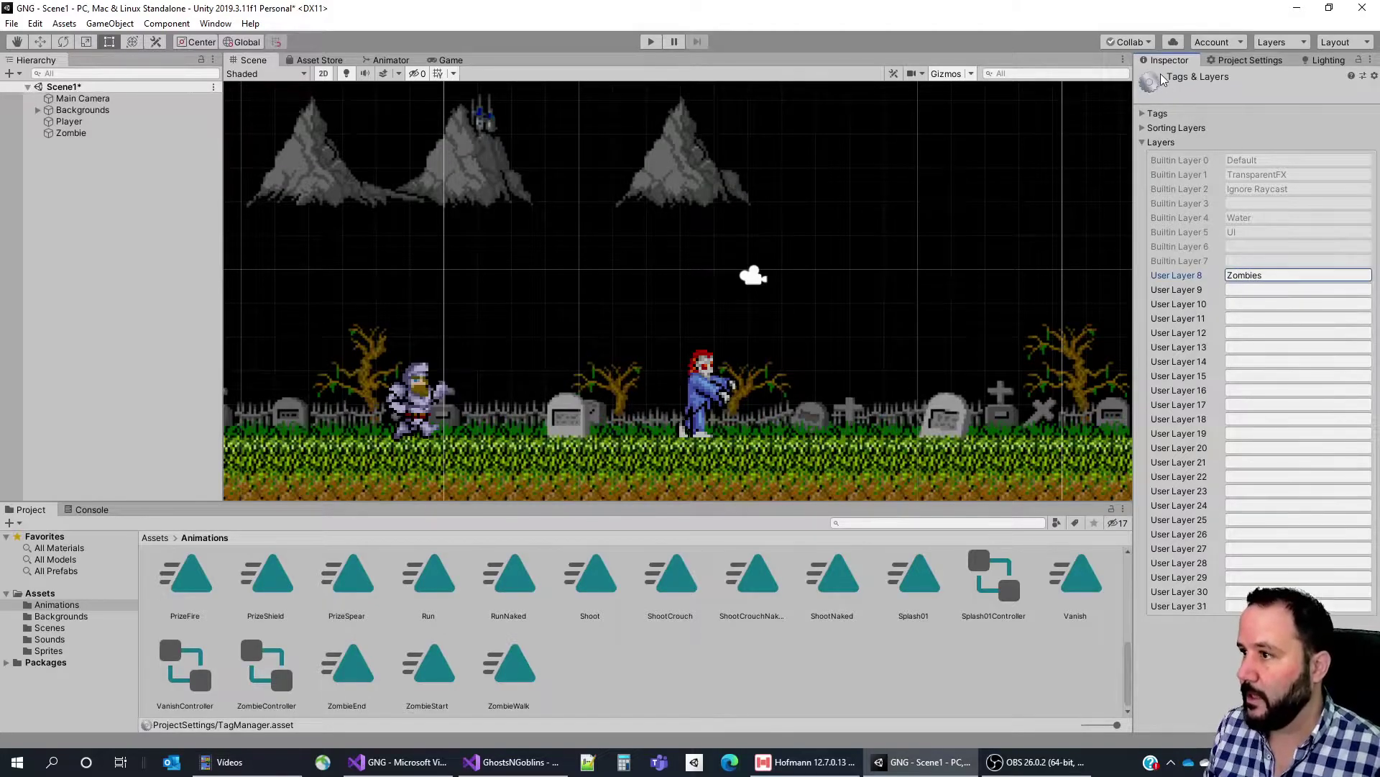
click(84, 139)
click(1336, 96)
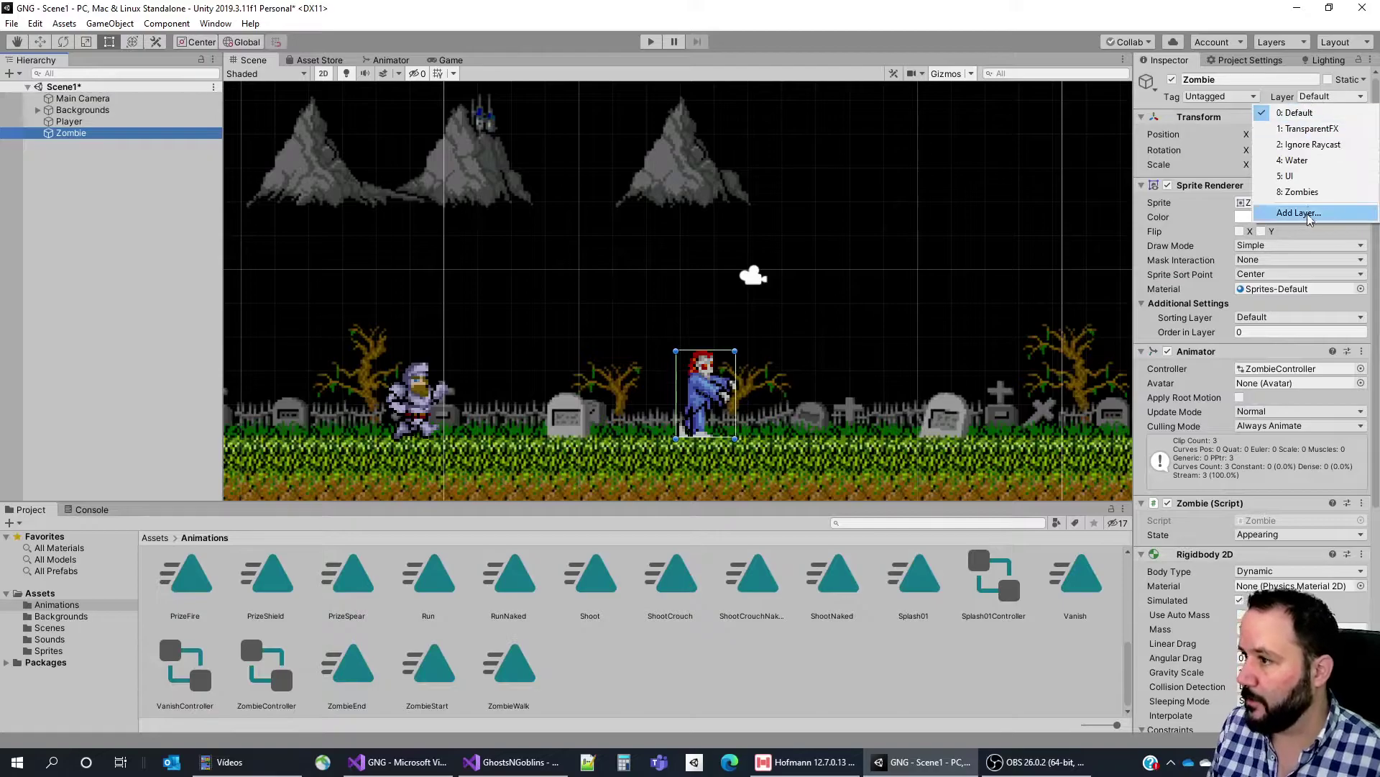
click(1287, 186)
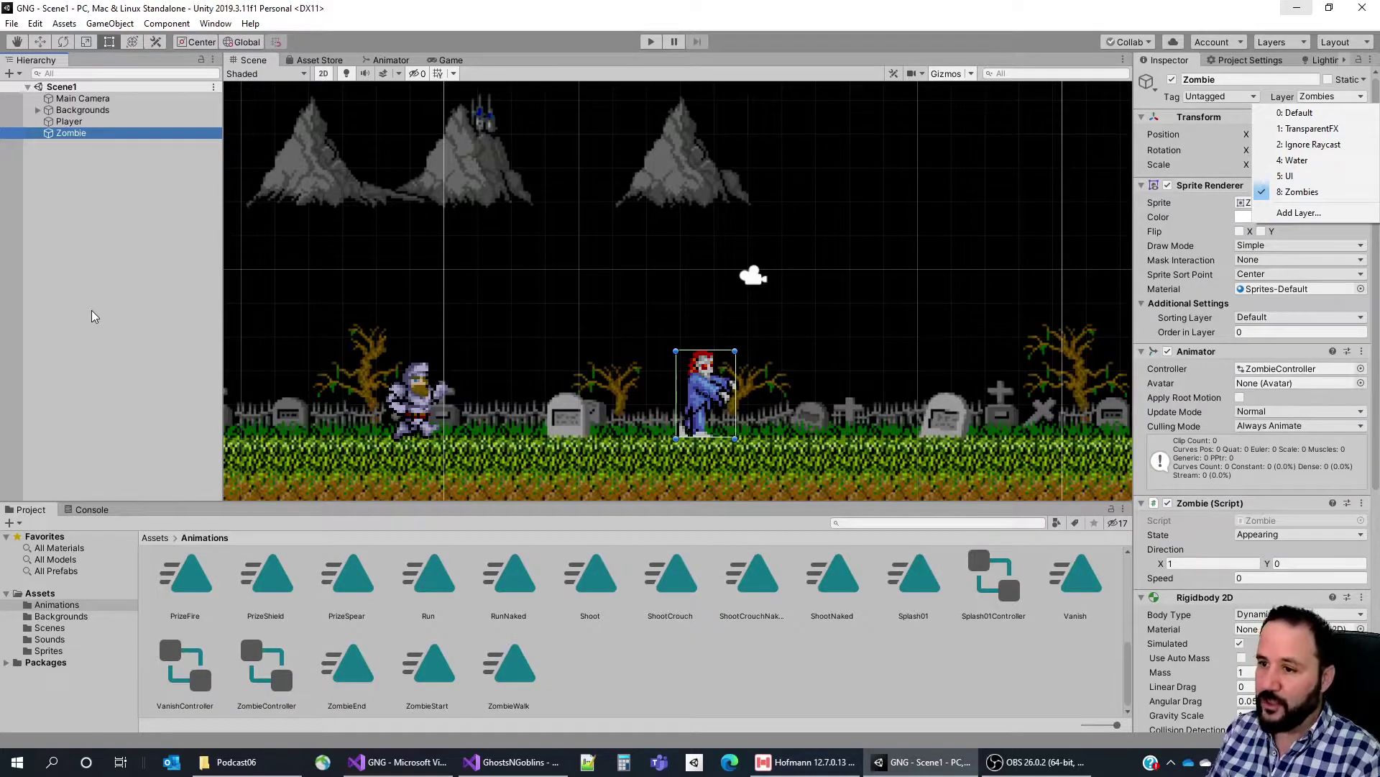
click(69, 132)
double_click(67, 133)
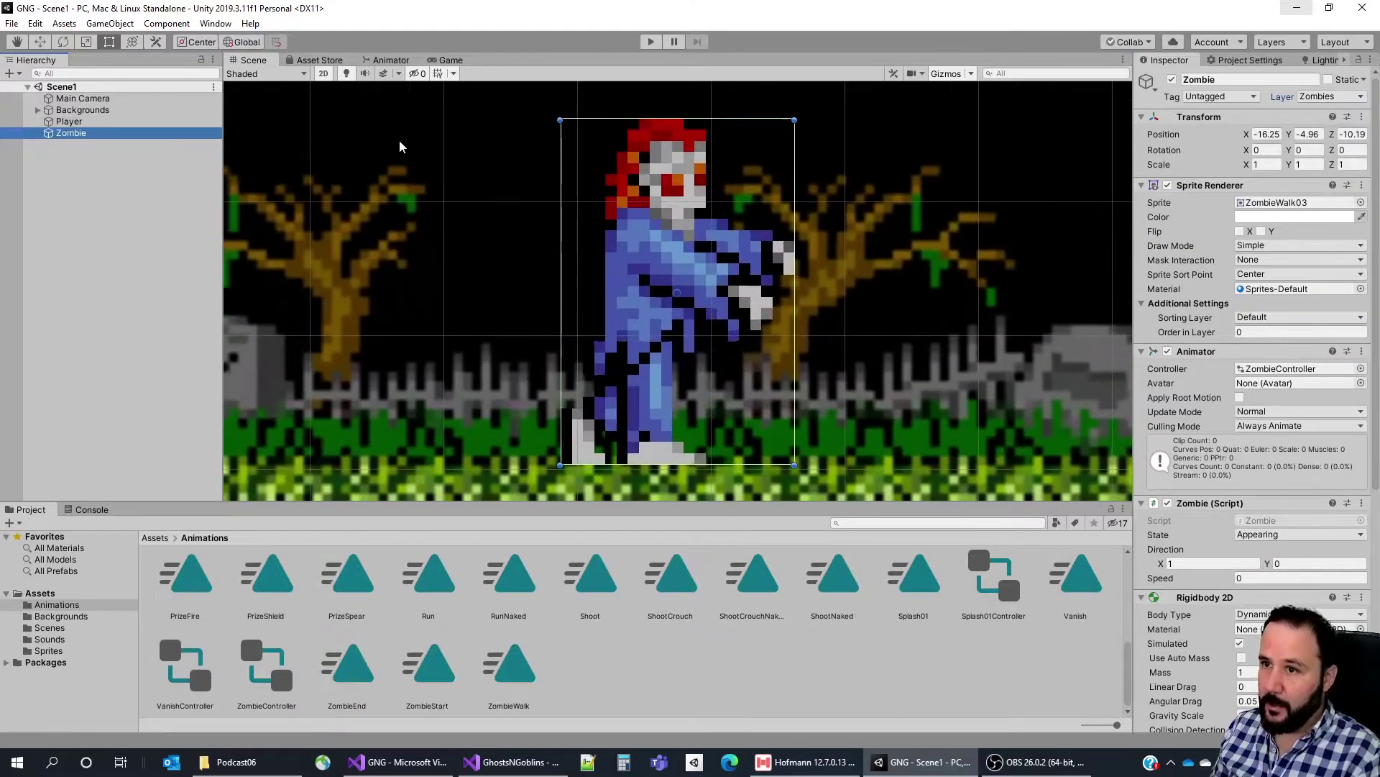
Create a Player layer in User Layer 9 and assign the Player object to it.
double_click(69, 122)
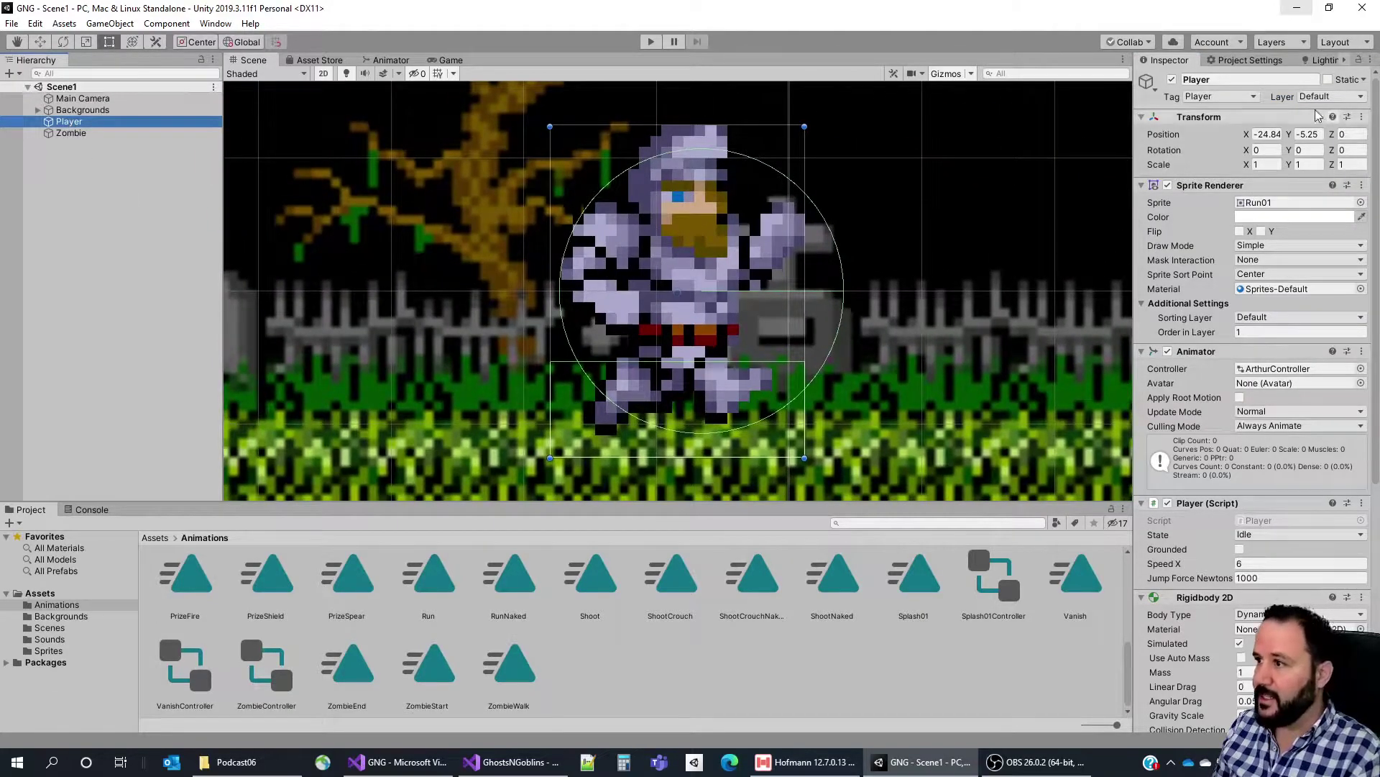
click(1330, 97)
click(1294, 183)
click(1265, 289)
text(Player)
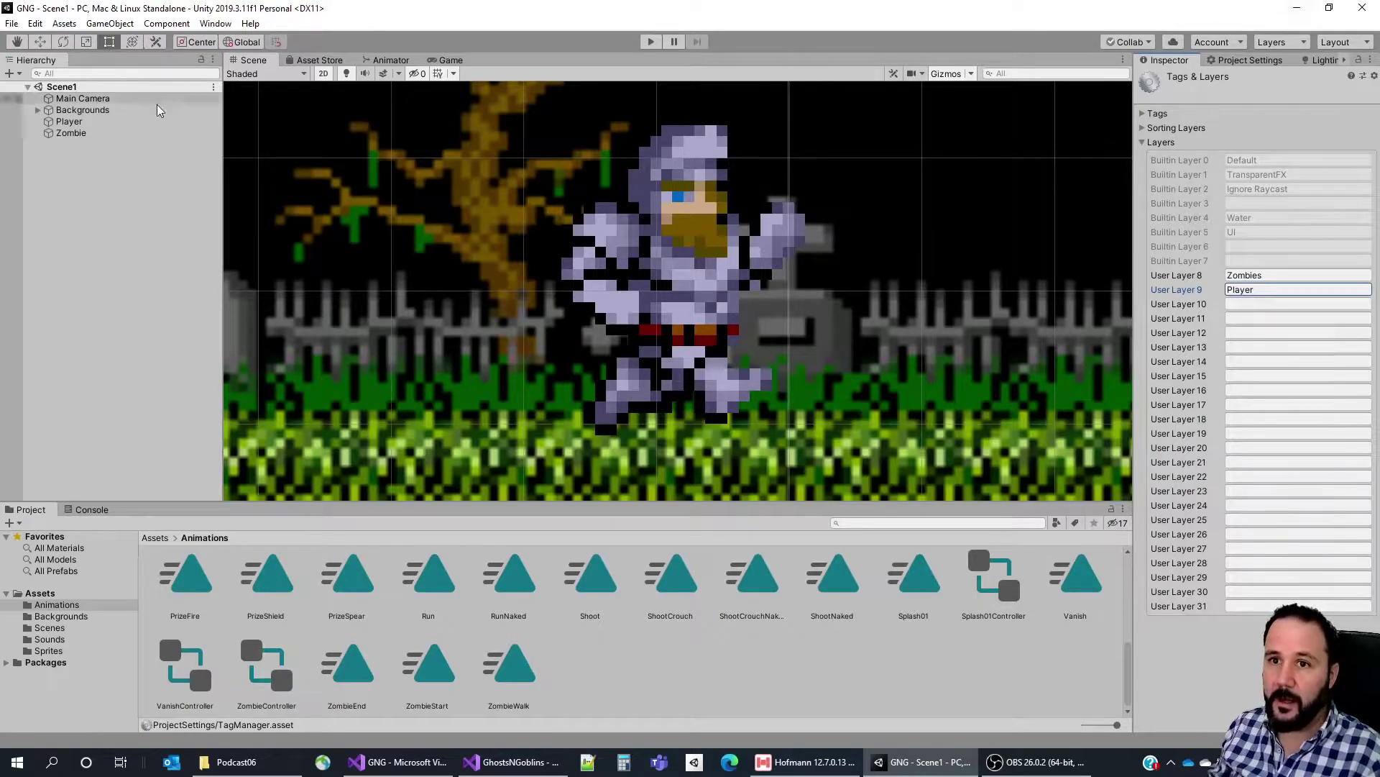
click(69, 122)
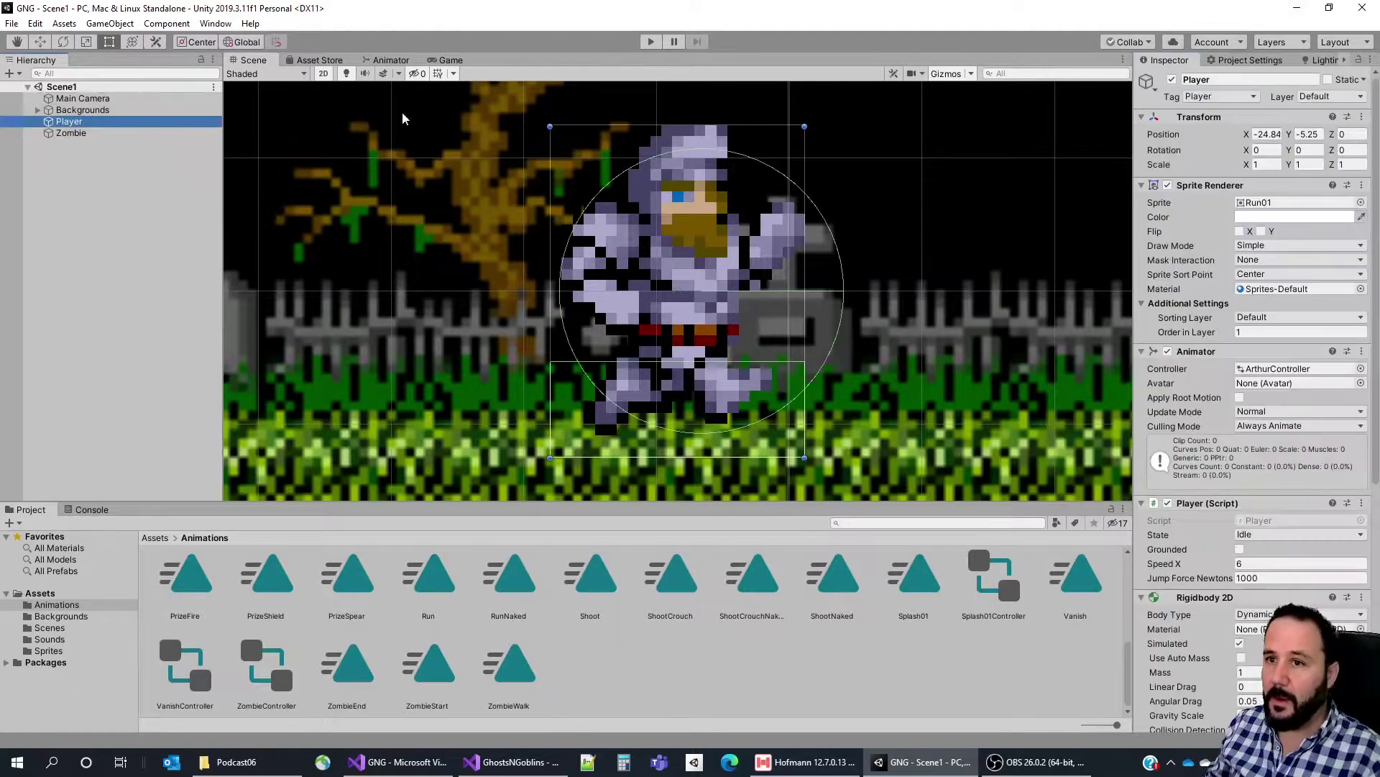
click(1338, 98)
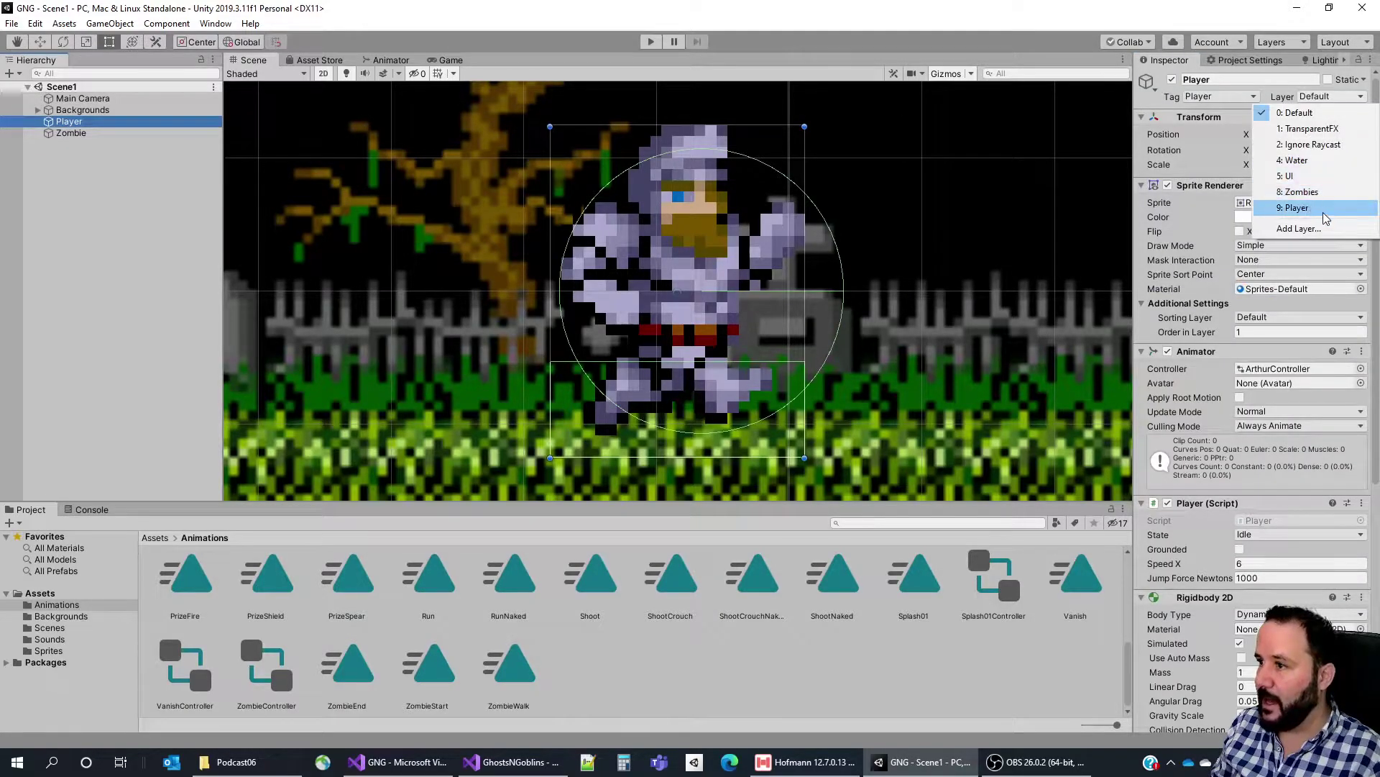
click(1297, 208)
Reselect the Zombie and frame it in the Scene view.
scroll(683, 306, down, 3)
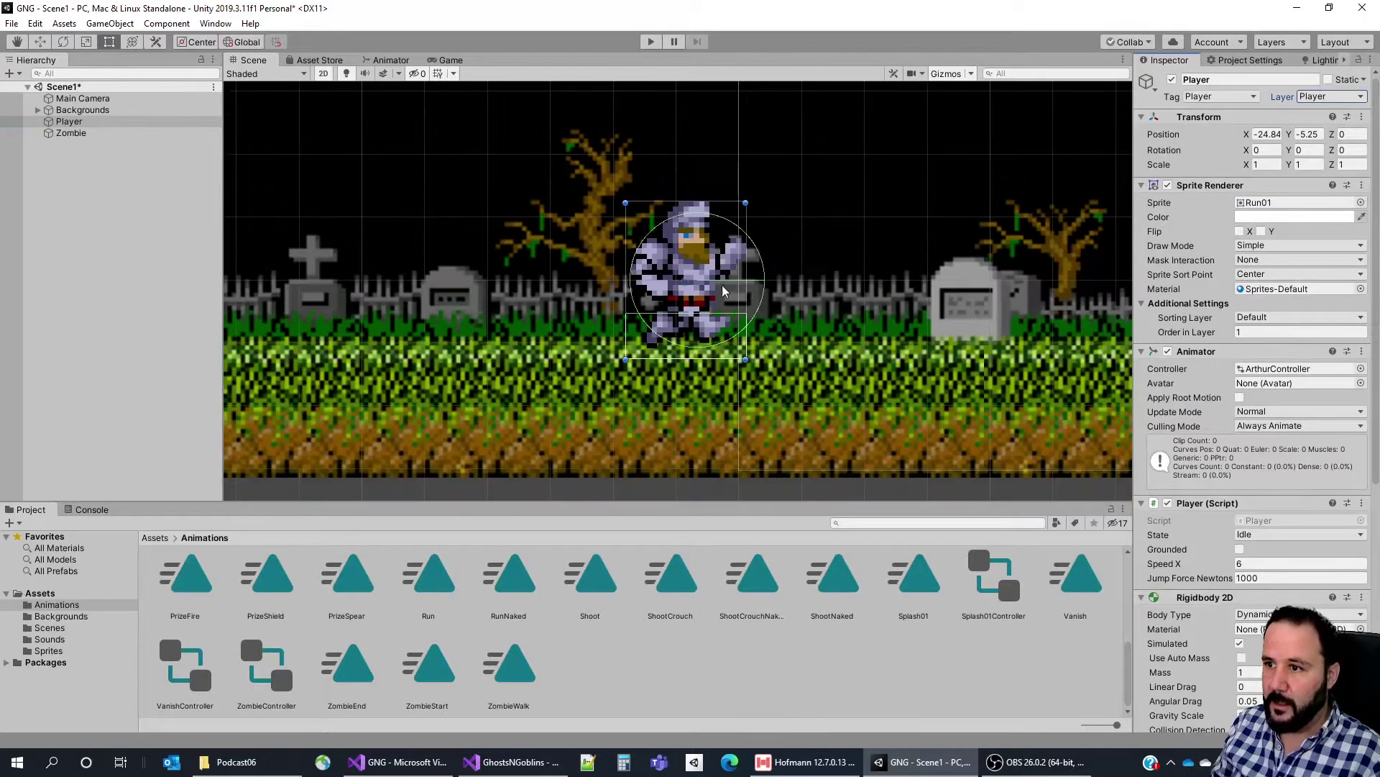
scroll(726, 291, down, 2)
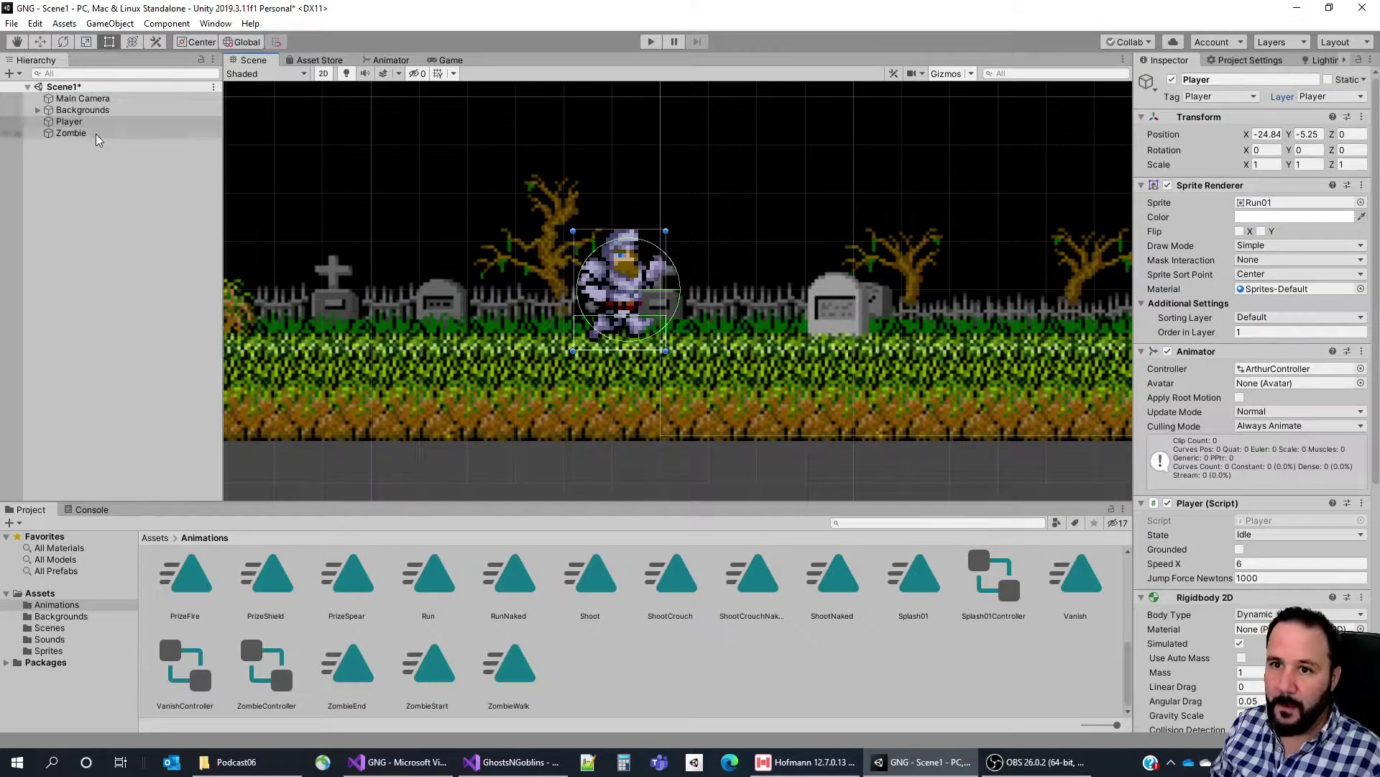
click(70, 133)
key(f)
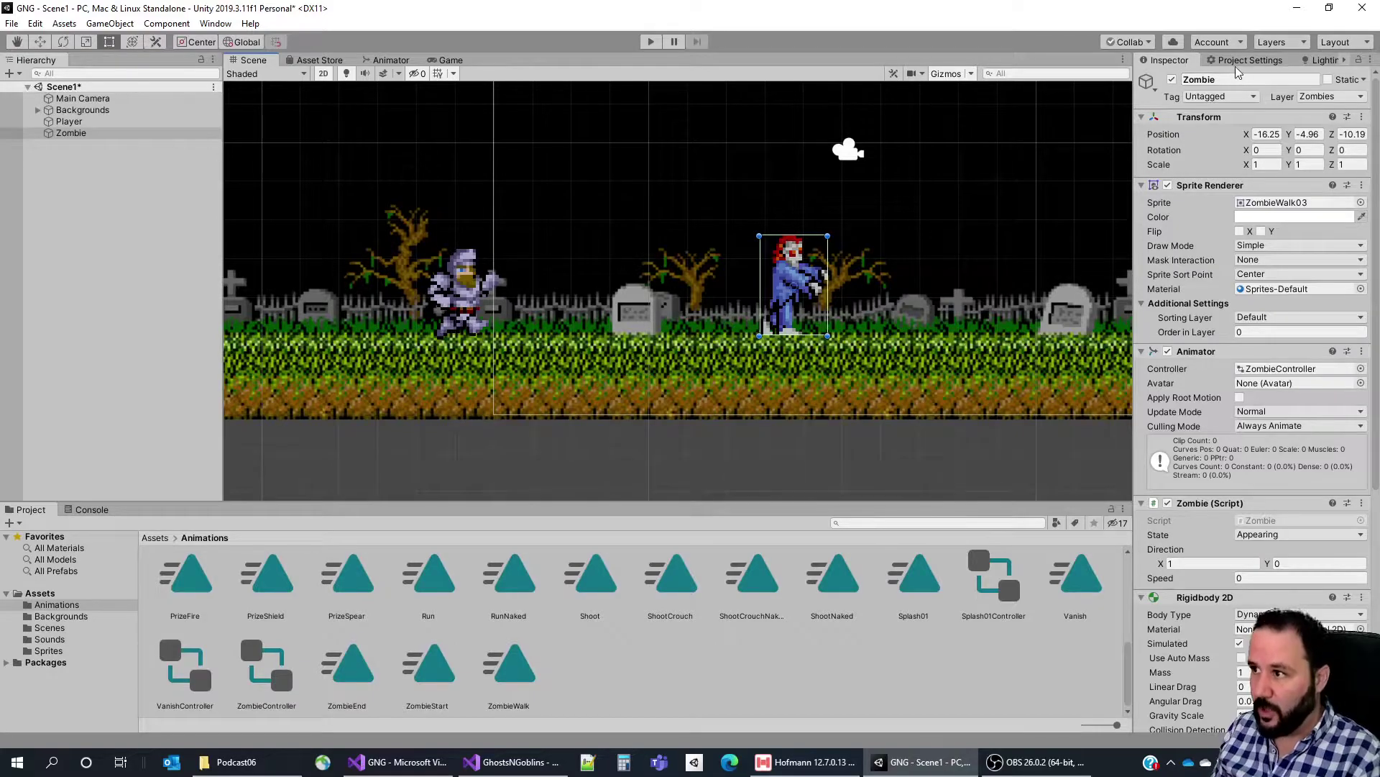
In Project Settings > Physics 2D, tick the Zombies/Player box in the Layer Collision Matrix.
click(1242, 61)
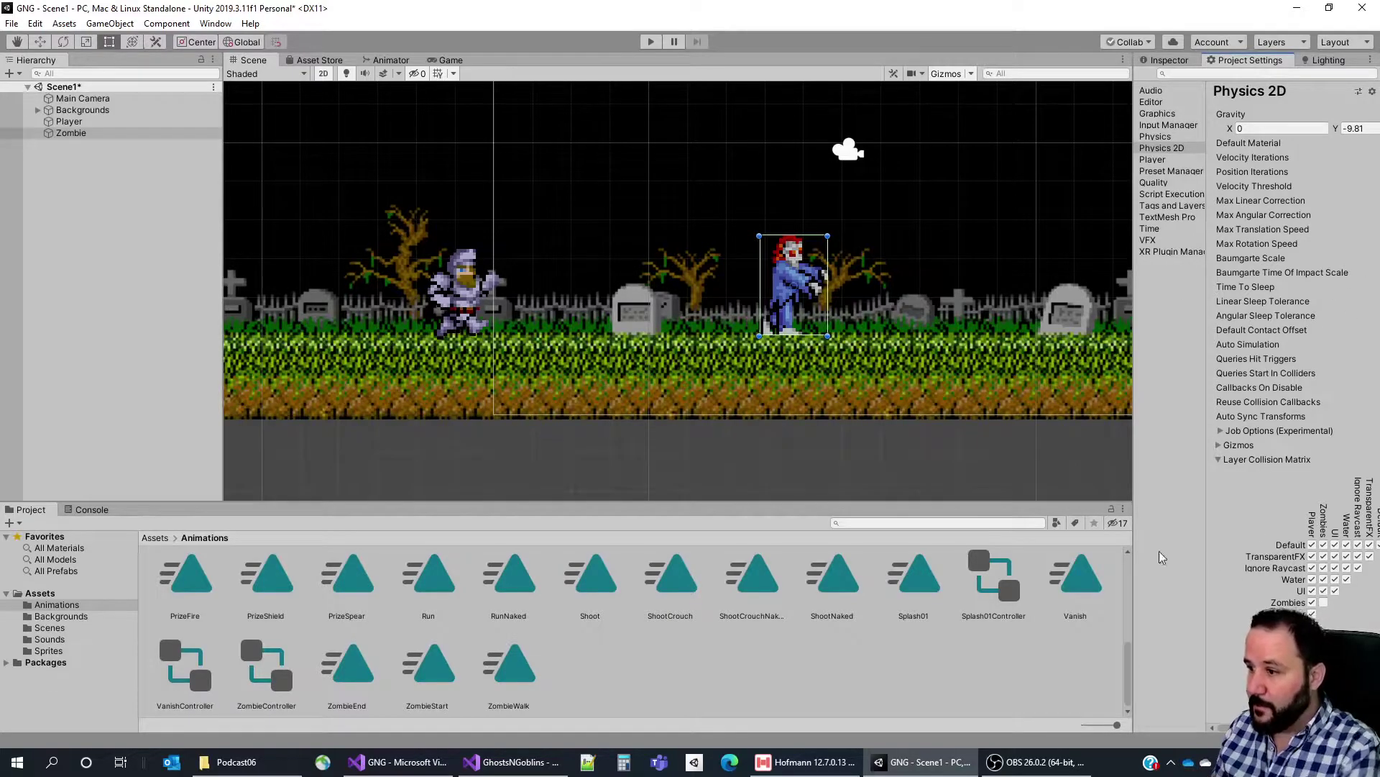
drag(1134, 474, 978, 475)
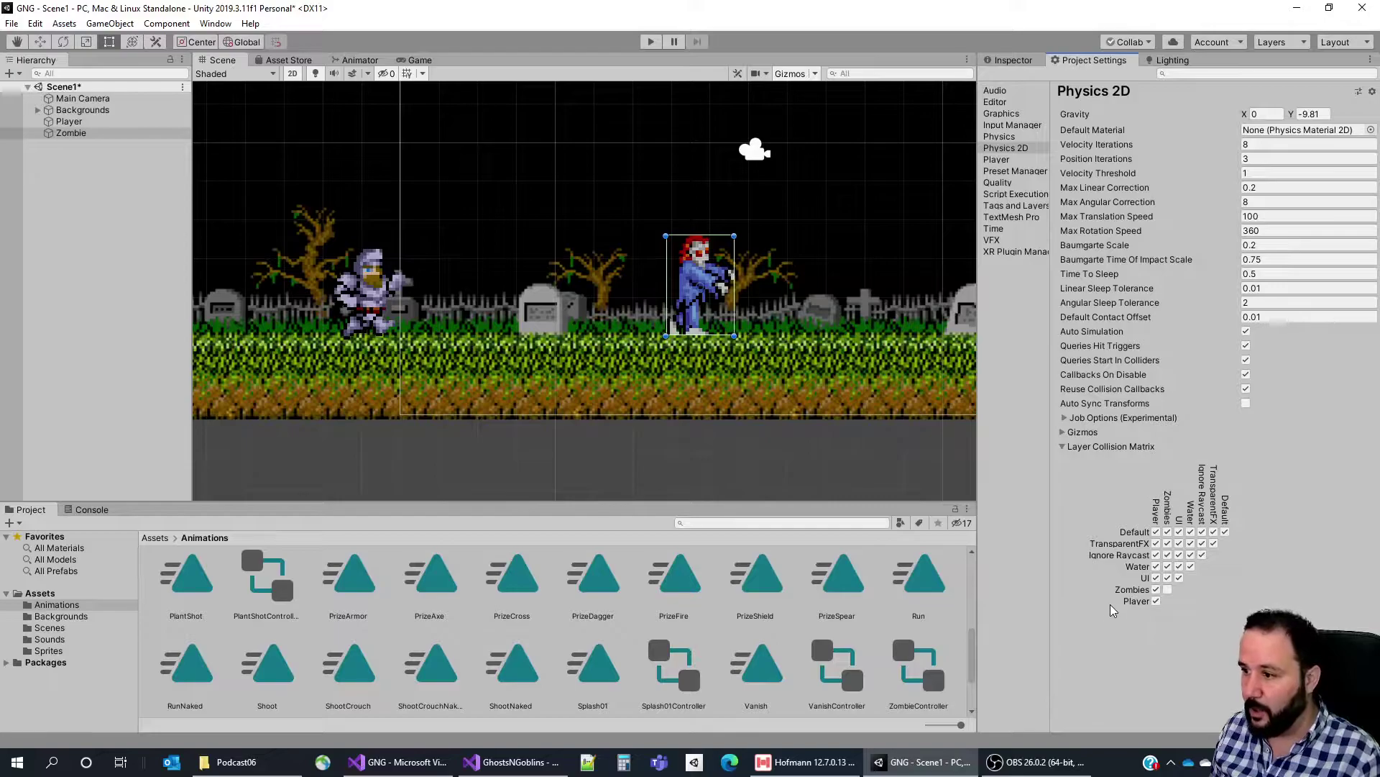
click(1156, 589)
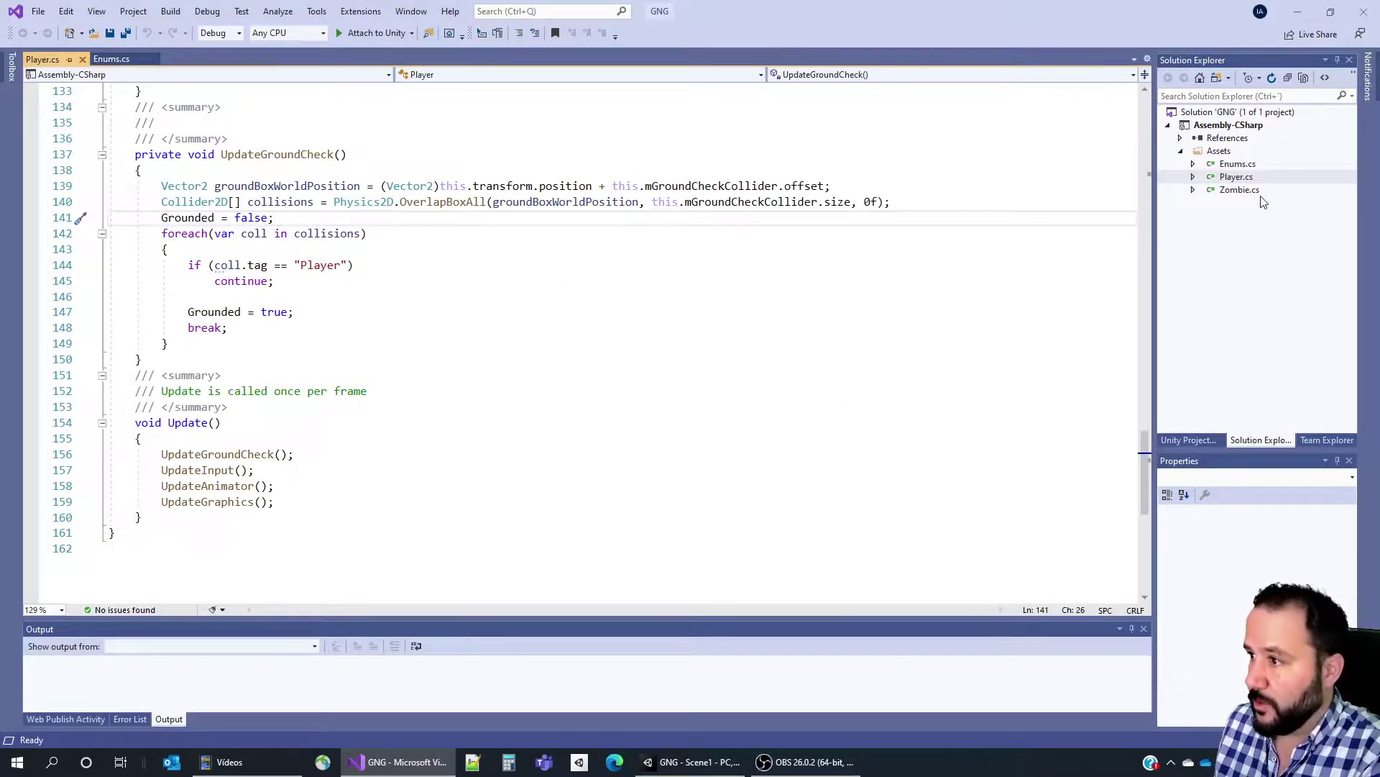
Open Zombie.cs in Visual Studio to view its empty Start and Update, then return to Unity.
click(1242, 196)
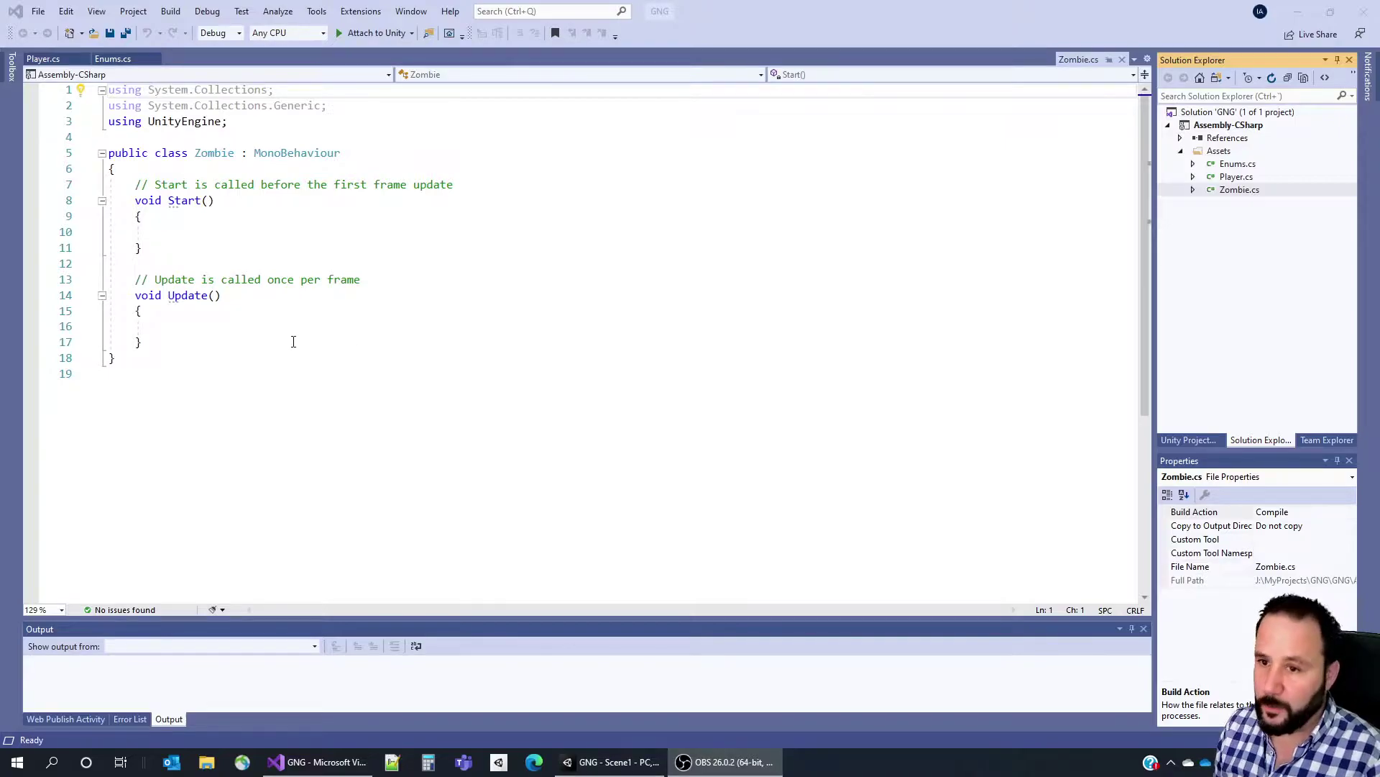
click(286, 347)
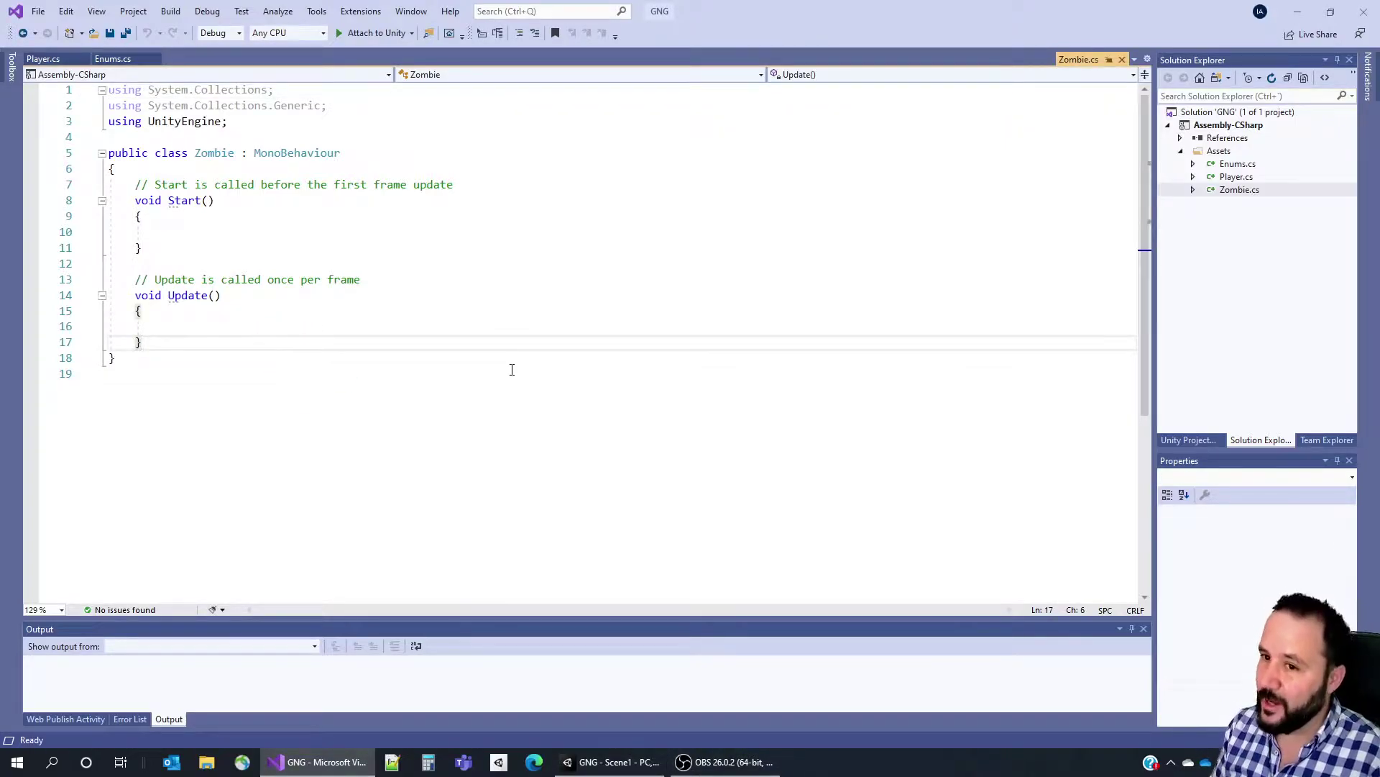
key(alt+Tab)
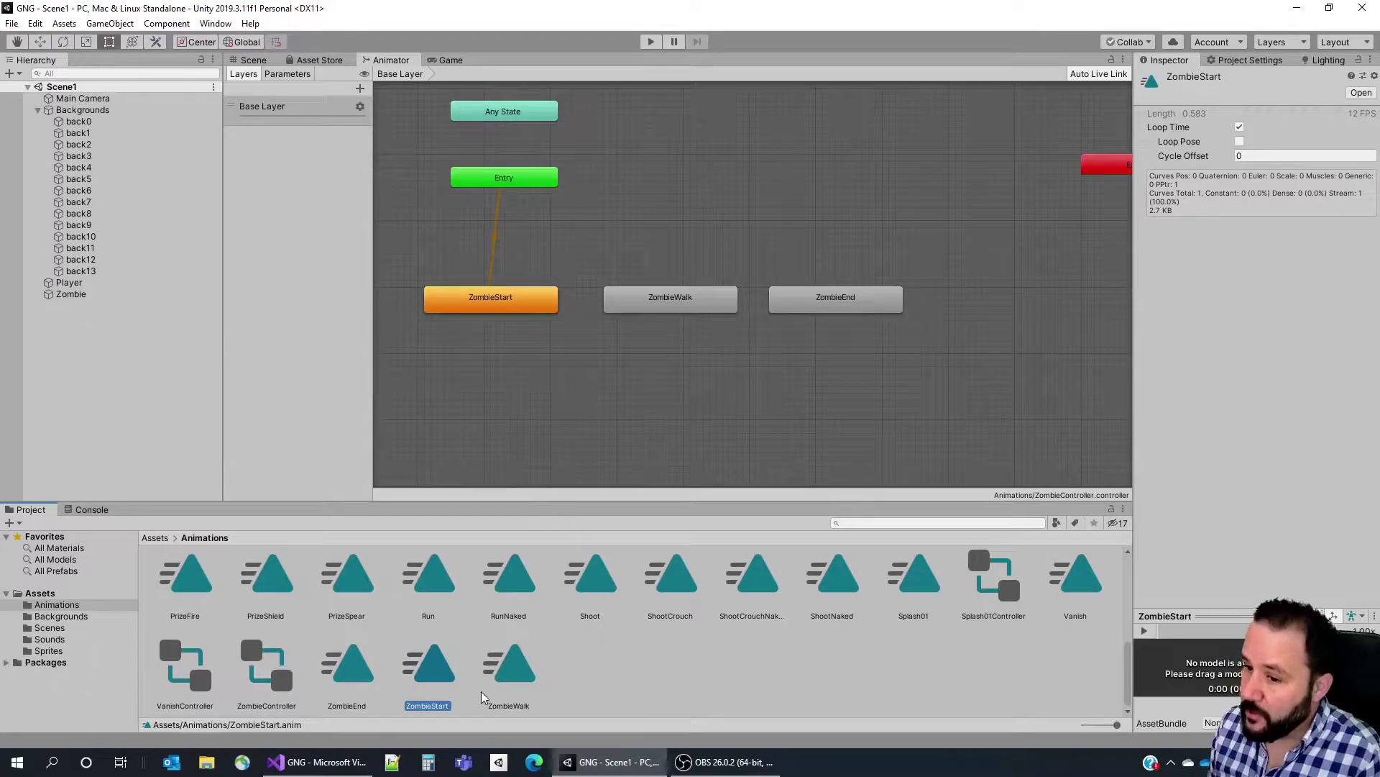
Open ZombieStart in the Animation window, expand its Sprite track, and inspect the 0:05 and 0:06 keyframes.
double_click(436, 669)
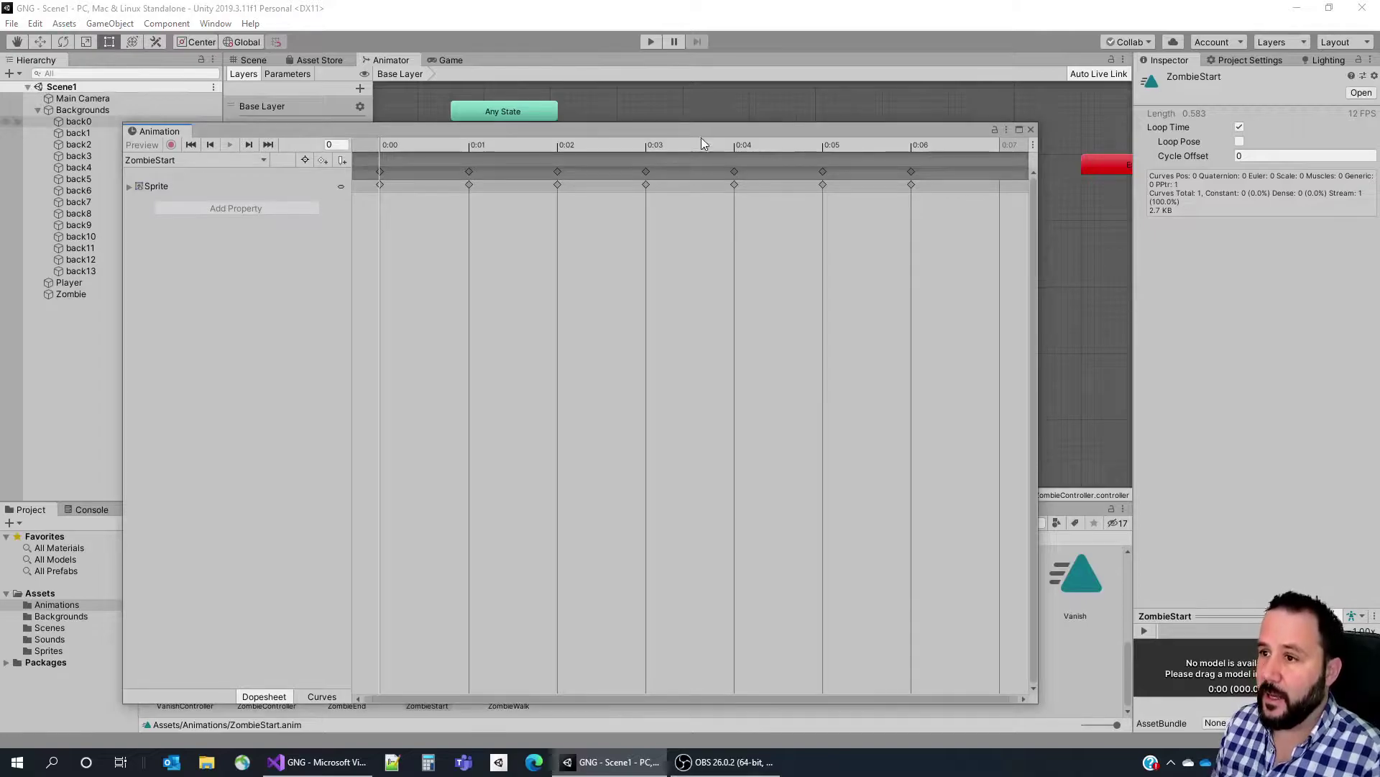
drag(701, 137, 602, 123)
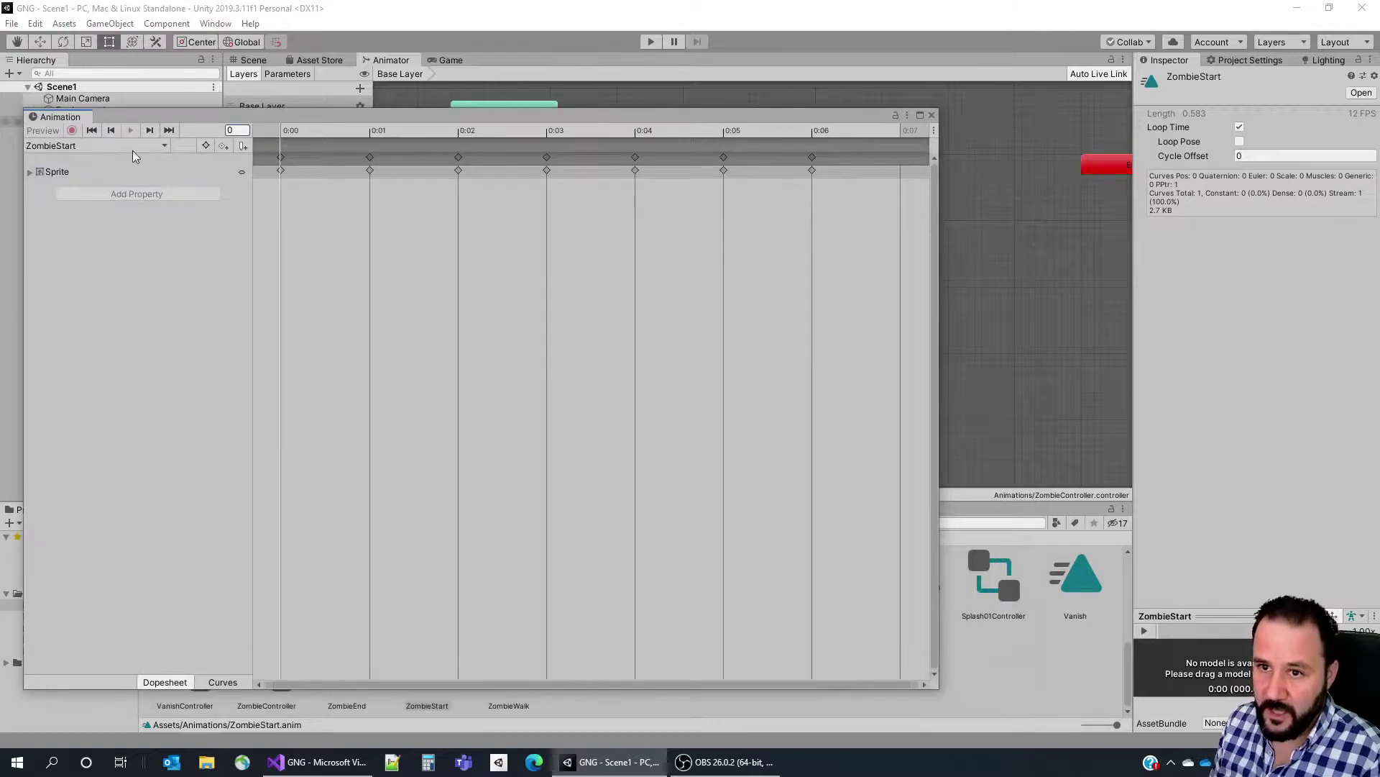
click(29, 171)
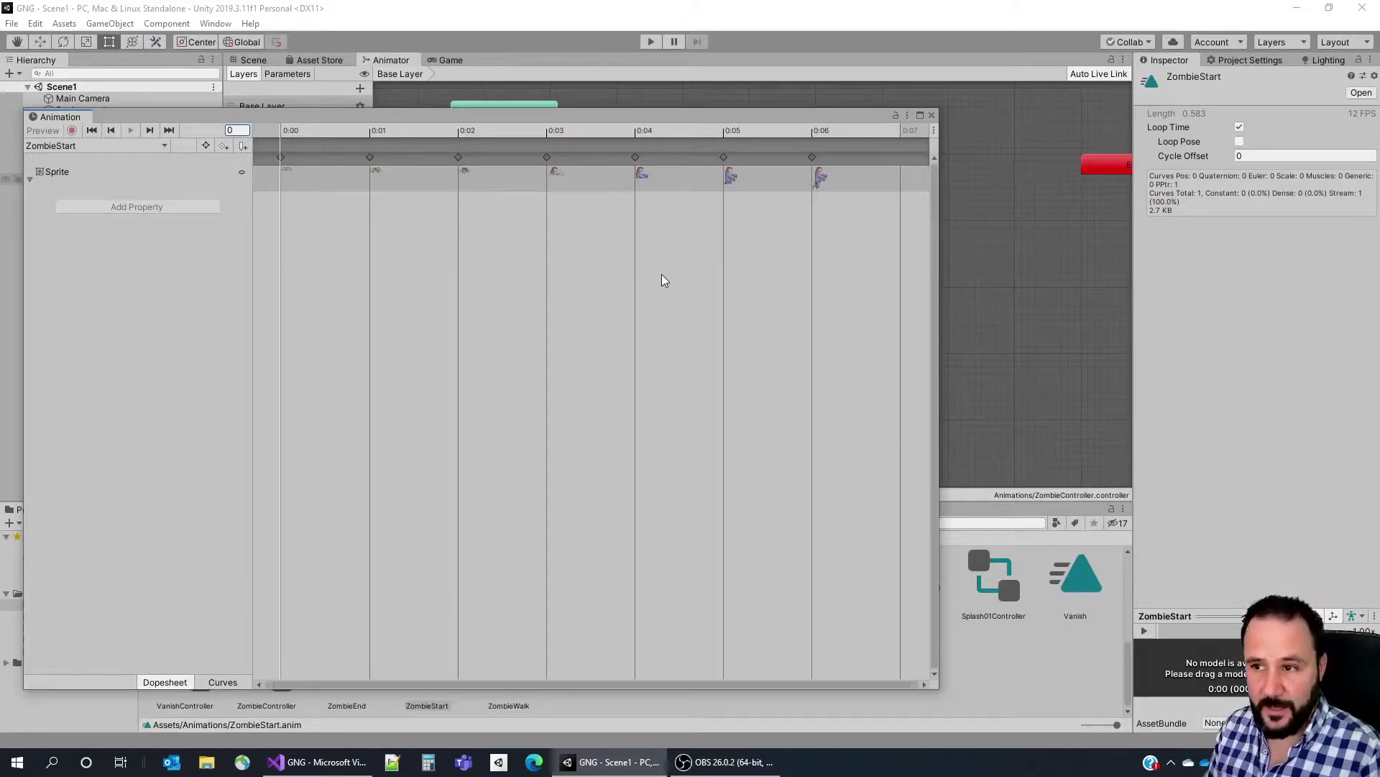
click(811, 155)
click(723, 155)
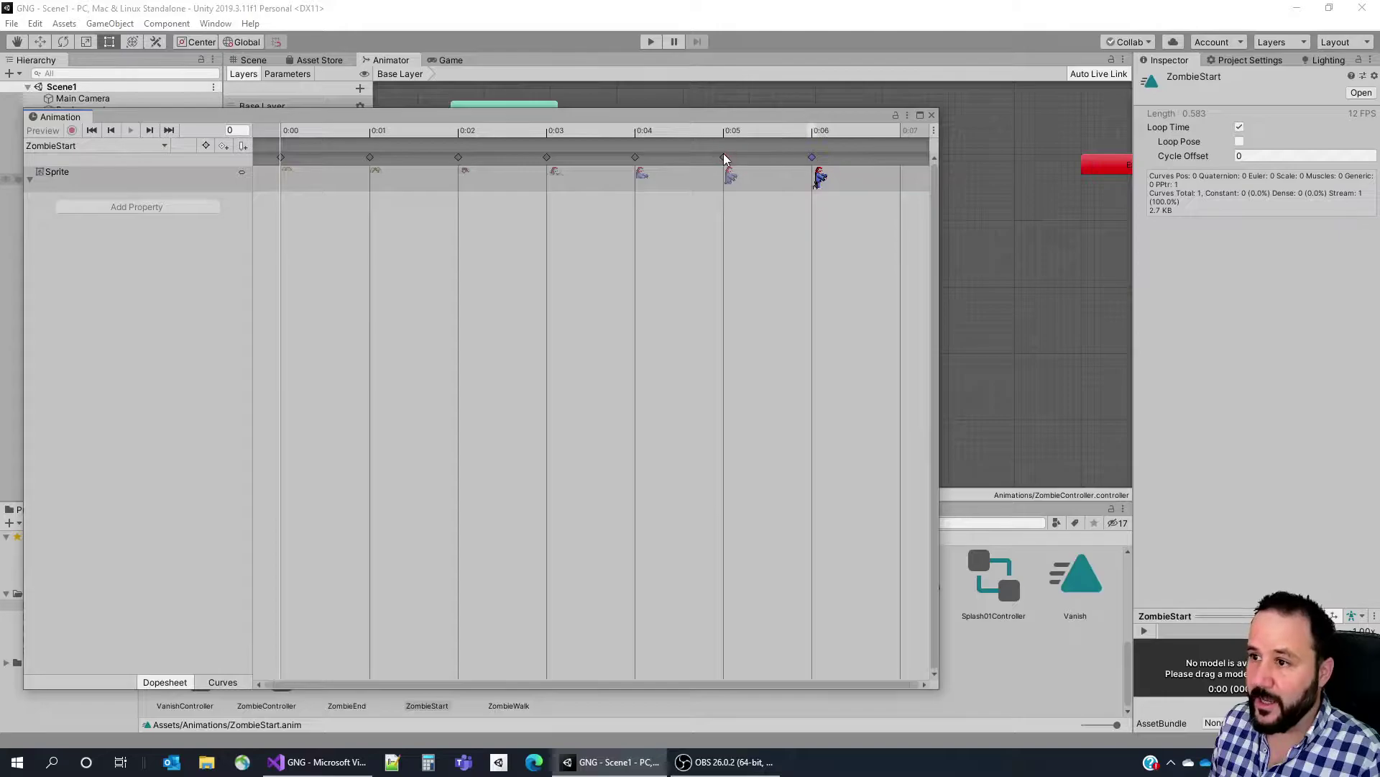
click(826, 178)
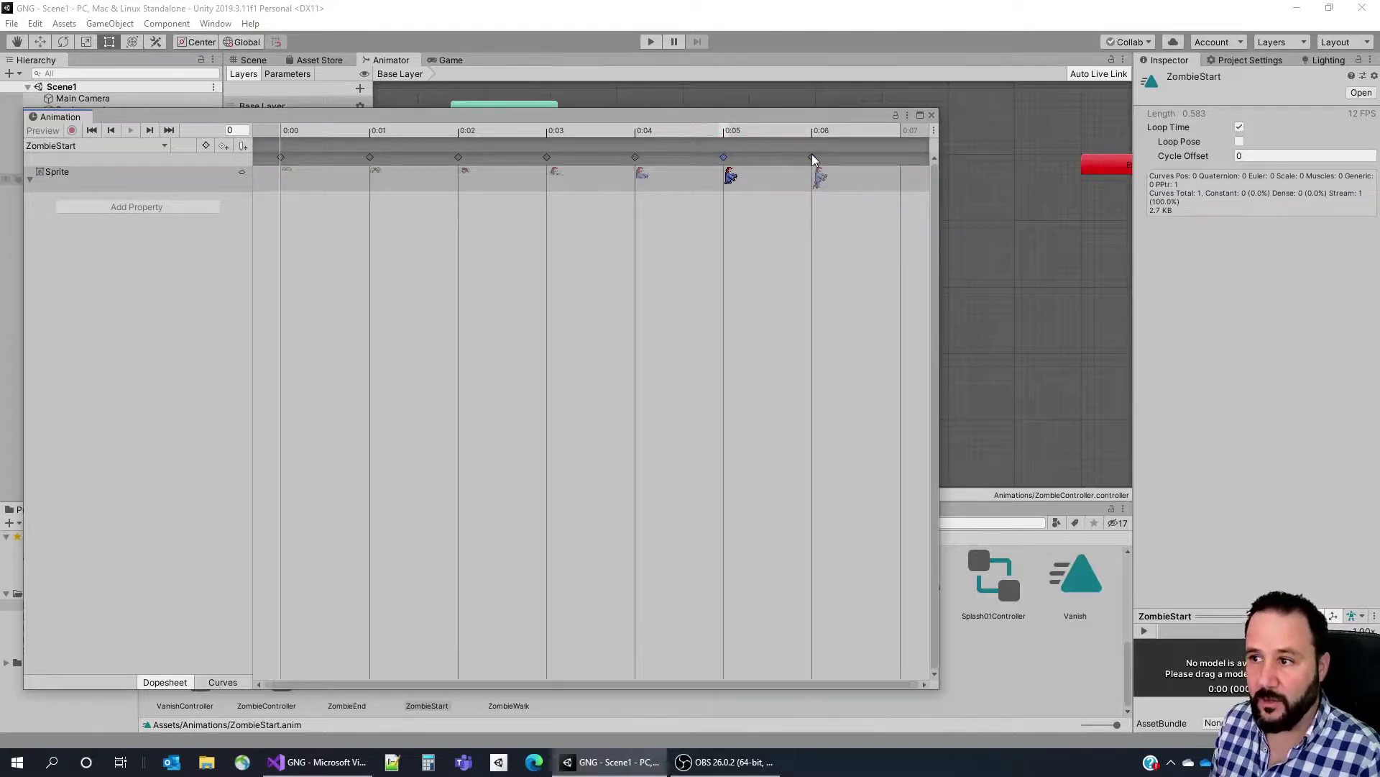
click(812, 156)
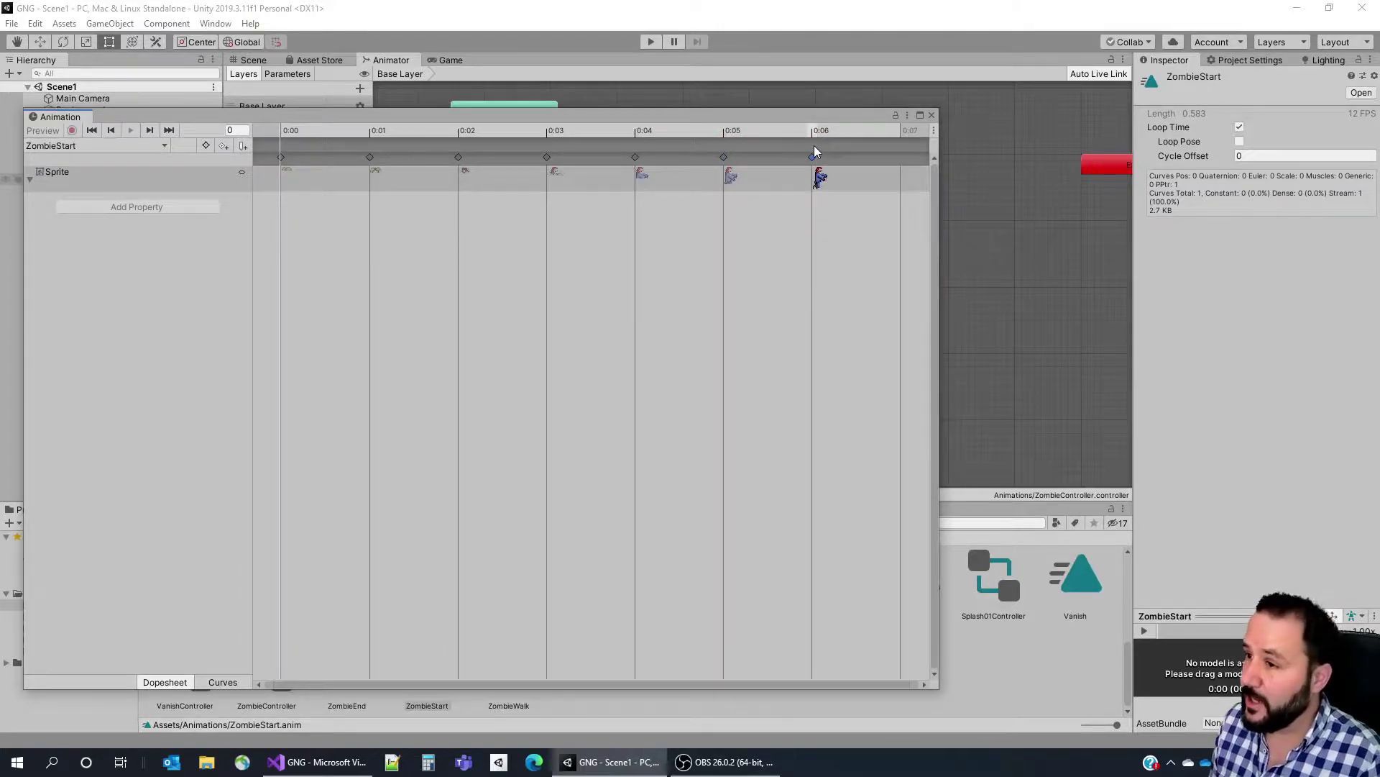
Add an animation event at 0:06 calling StartAnimationFinished.
right_click(811, 146)
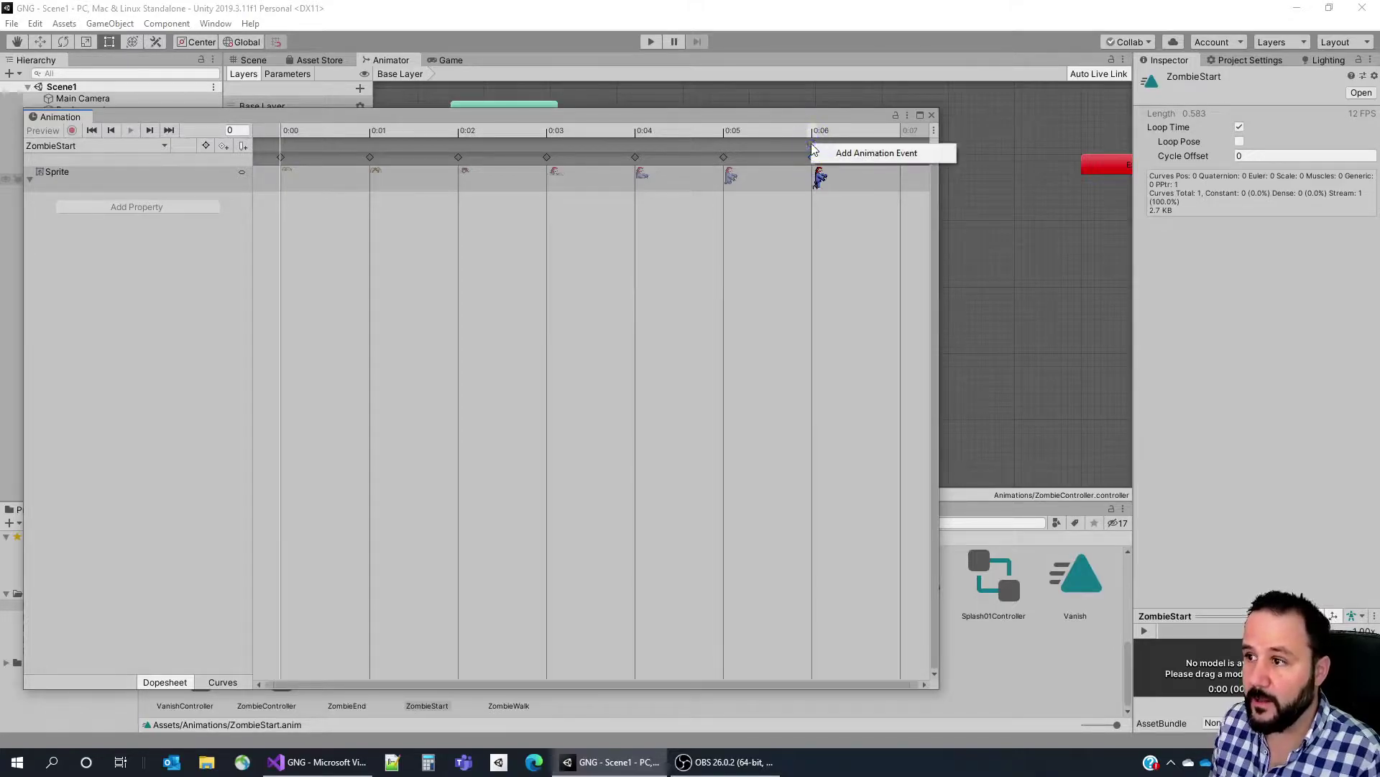
click(881, 154)
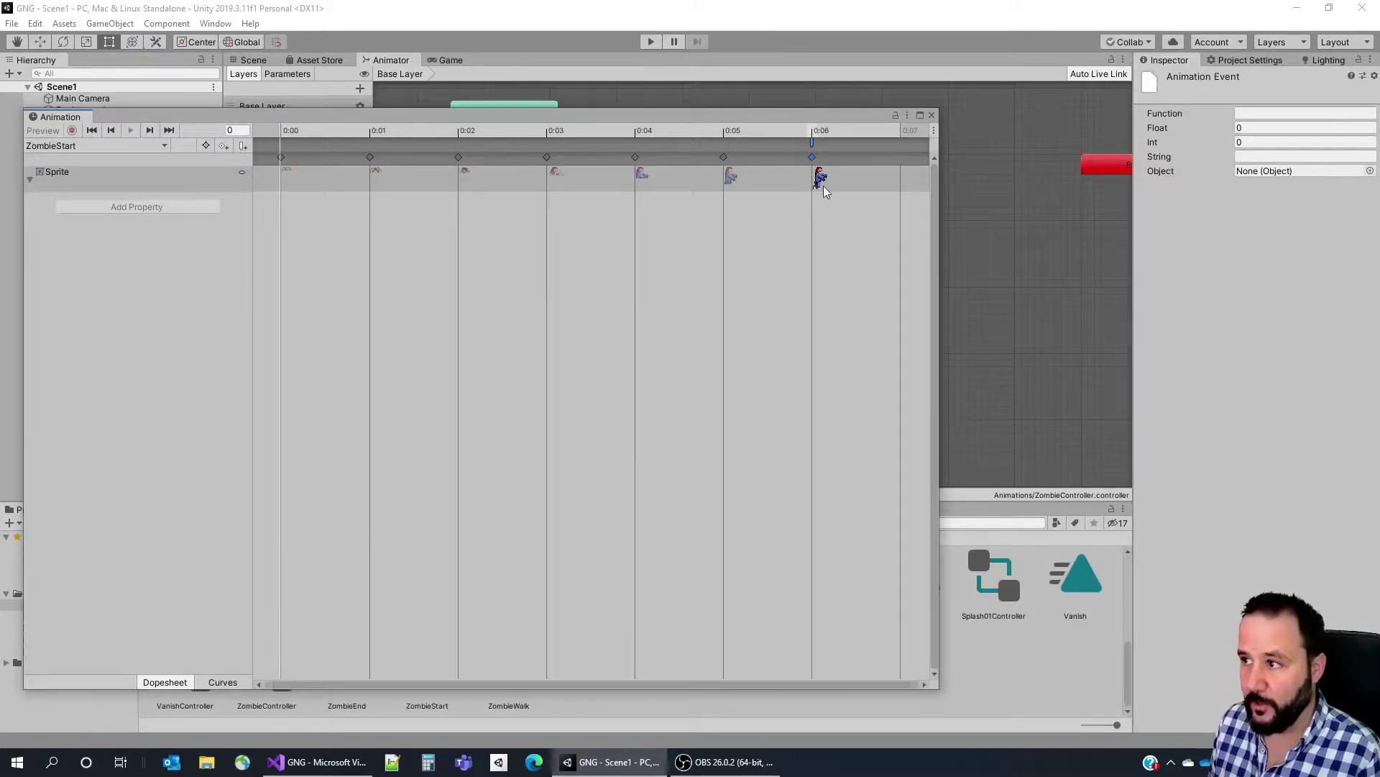
click(1283, 113)
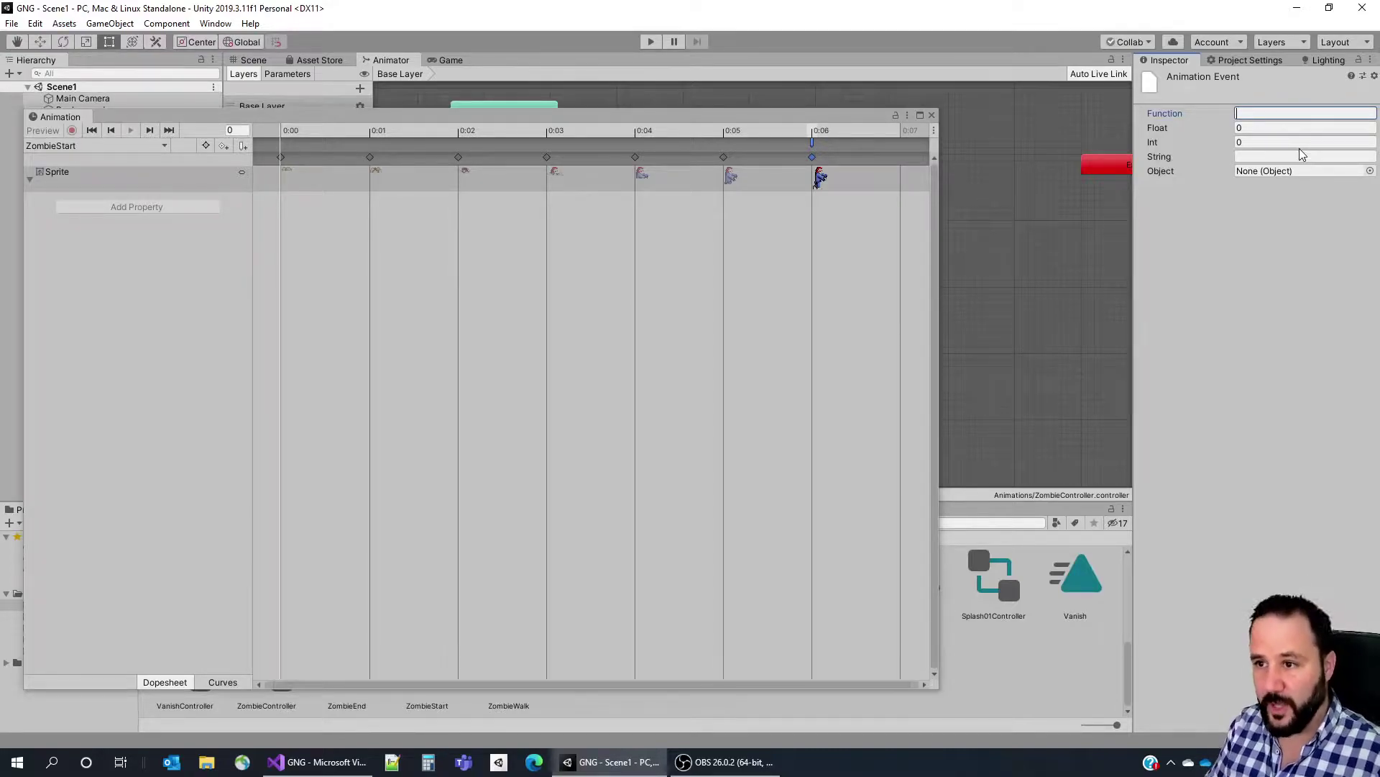
text(StartAnimationFinished)
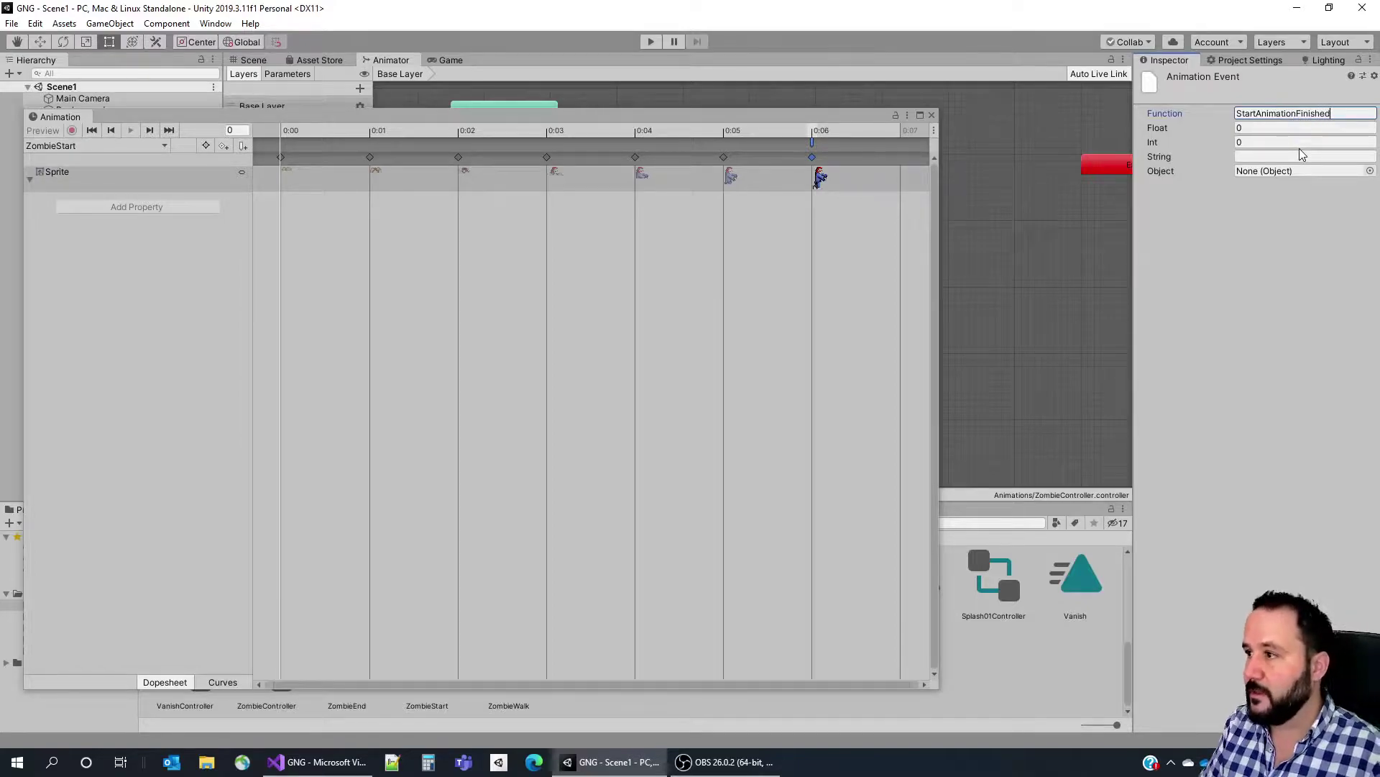
Save the scene via File > Save and close the Animation window.
click(11, 23)
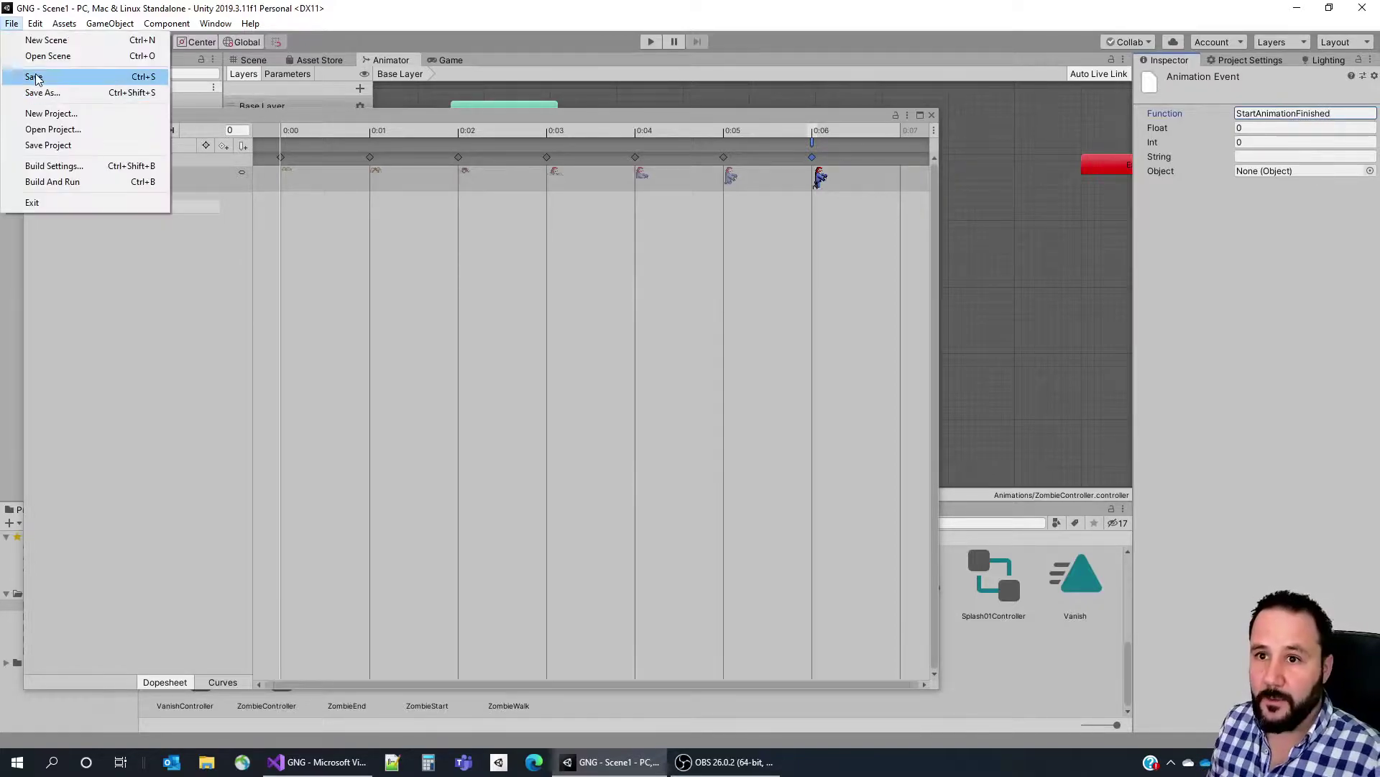
click(46, 74)
click(931, 115)
Add an empty public void StartAnimationFinished() method below Update, copying the name from Unity.
click(320, 762)
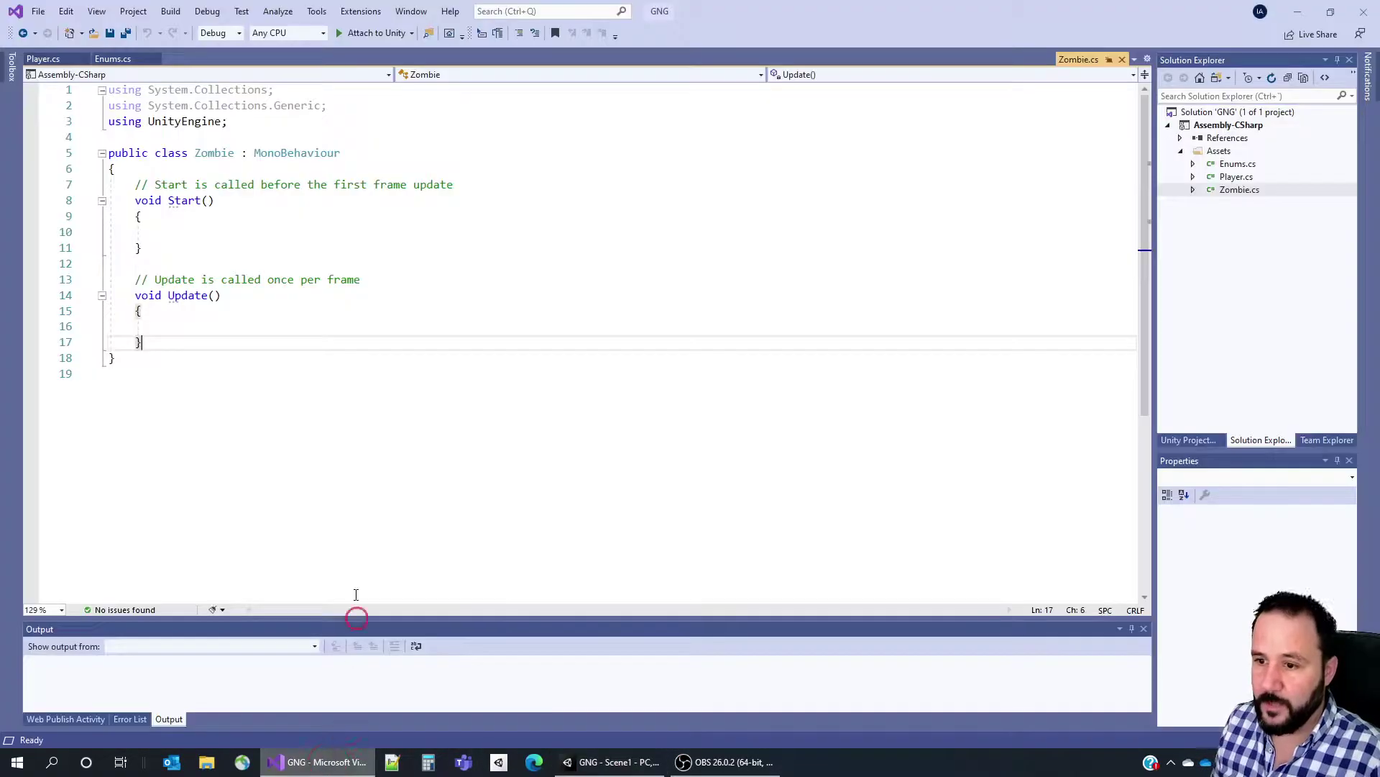
click(256, 338)
key(Return)
key(Return)
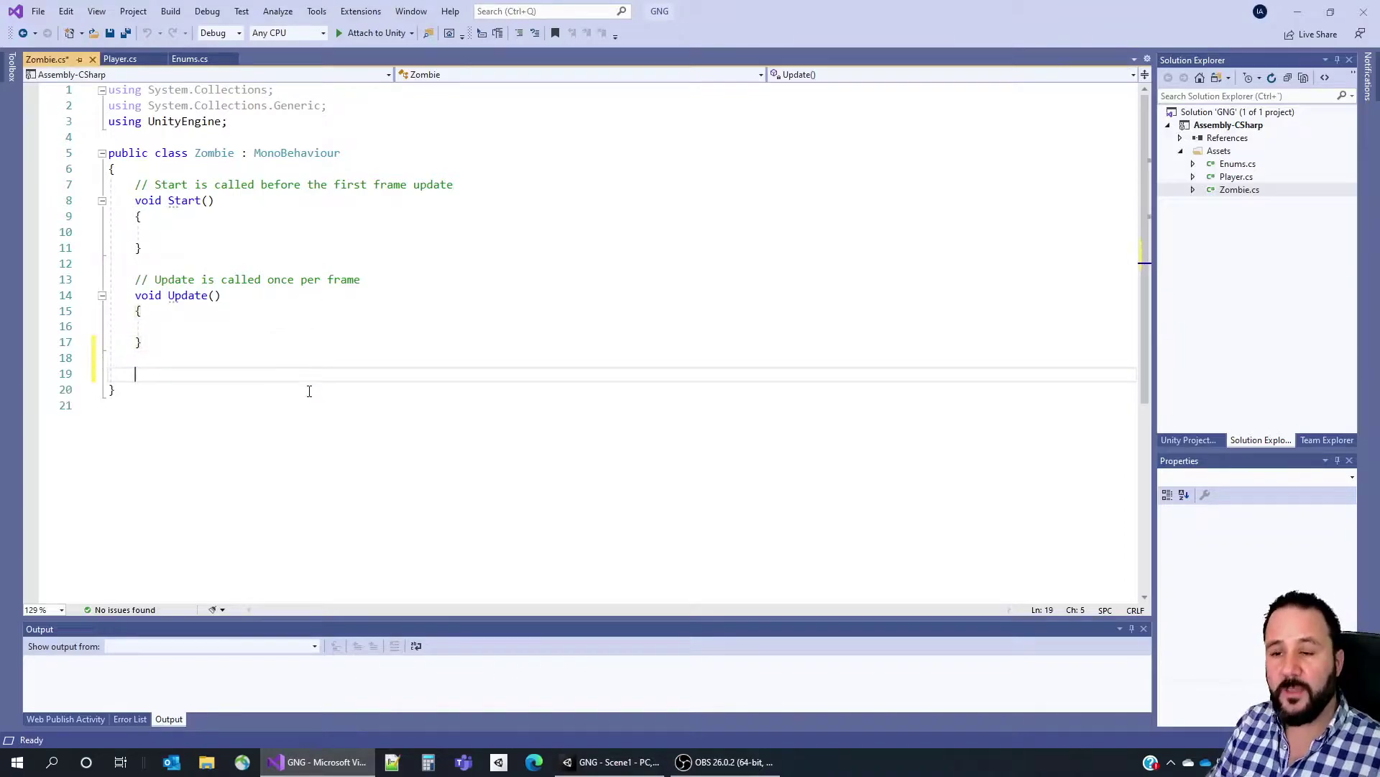
text(pub)
key(Tab)
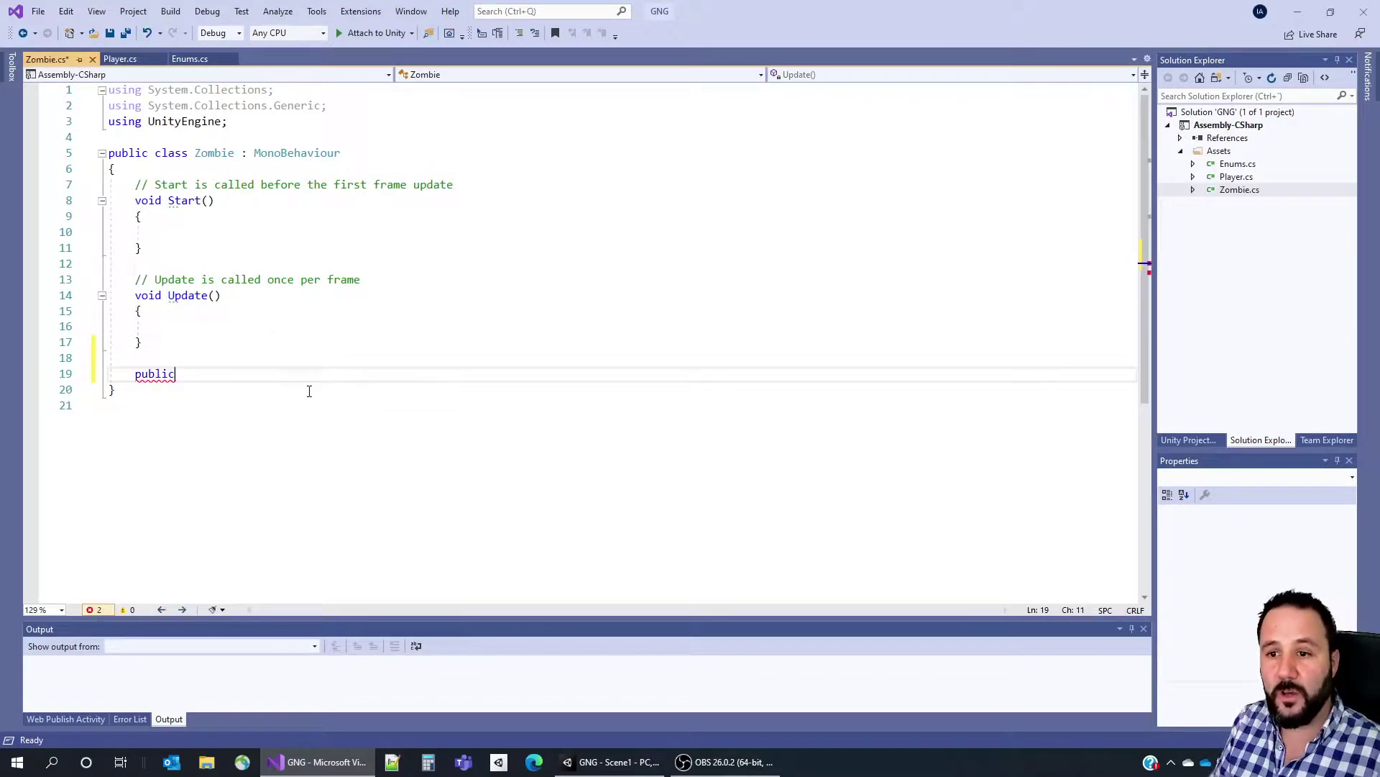
text( void)
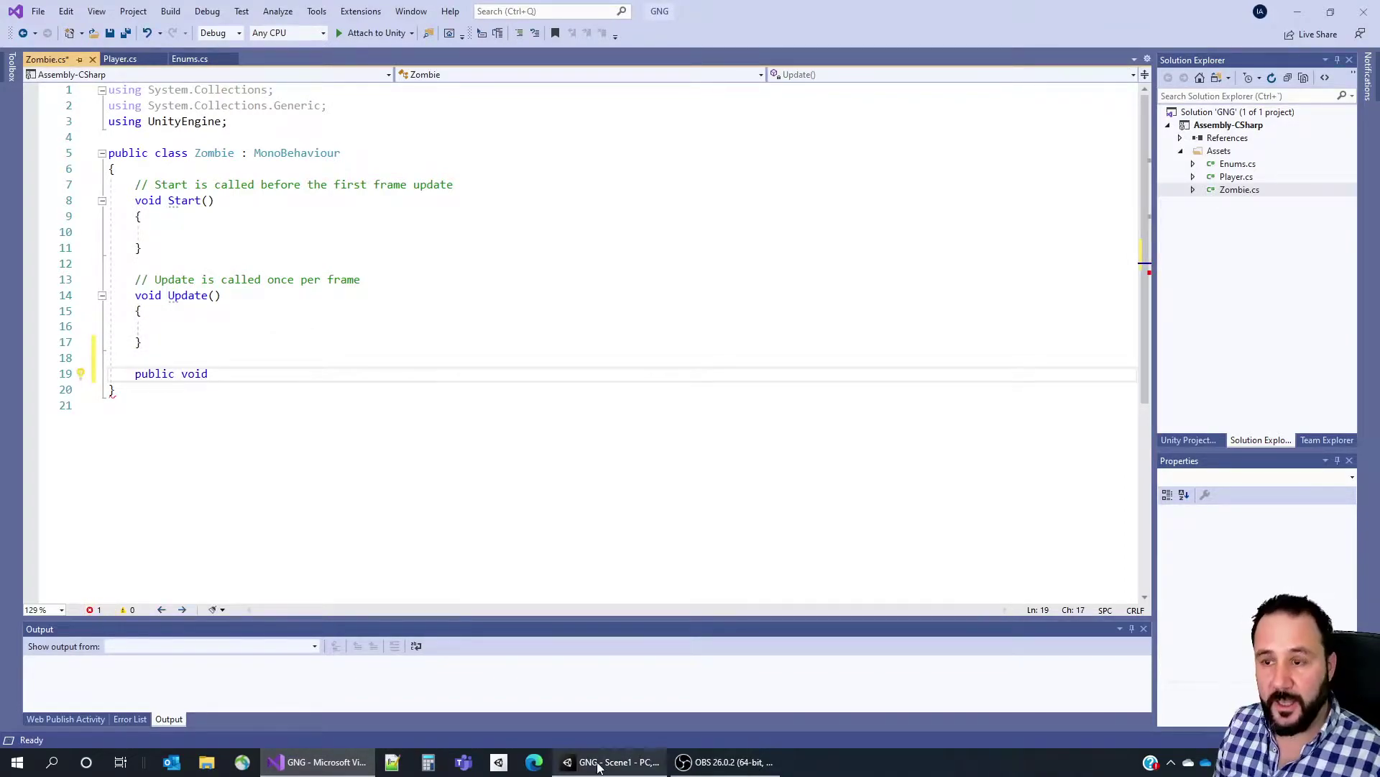
click(597, 761)
double_click(1284, 115)
key(ctrl+c)
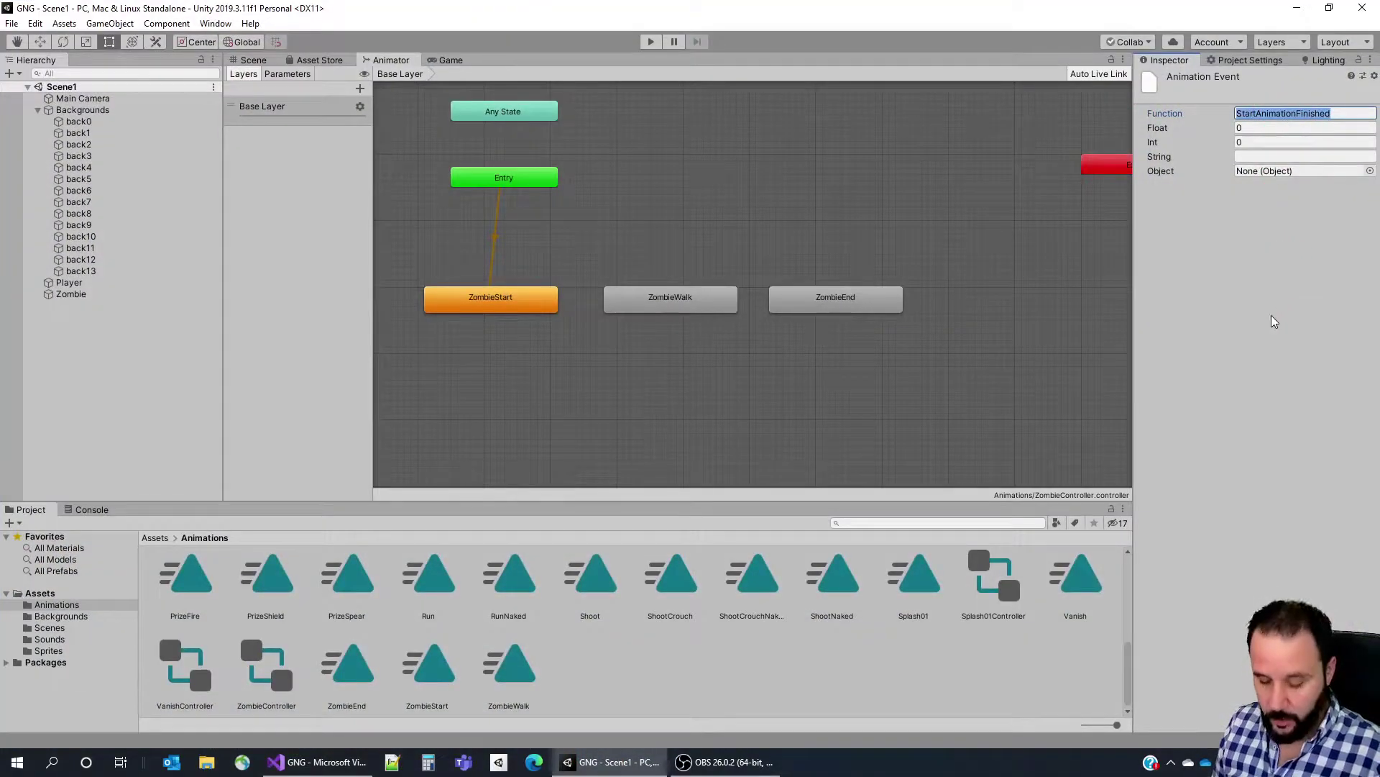
click(313, 764)
key(ctrl+v)
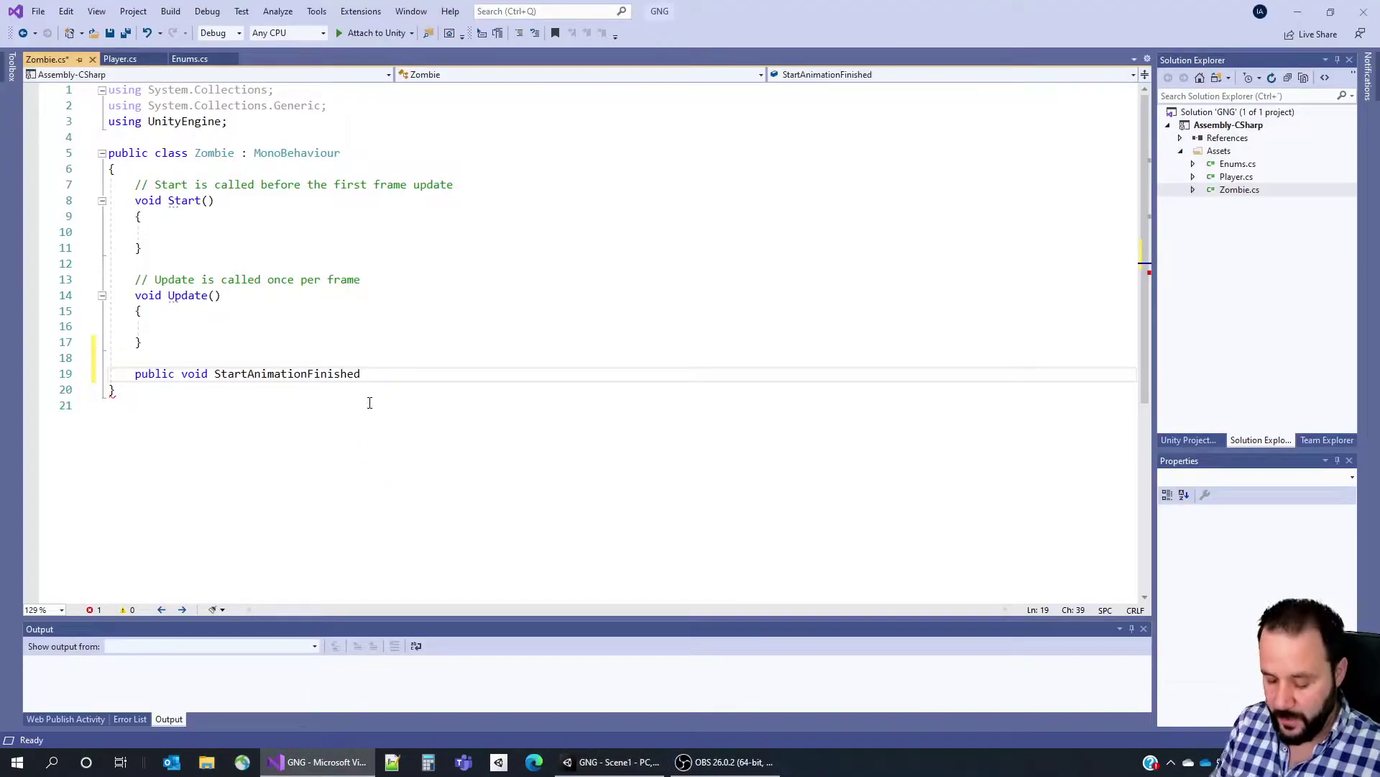
text(())
key(Return)
text({)
key(Return)
key(Up)
key(Up)
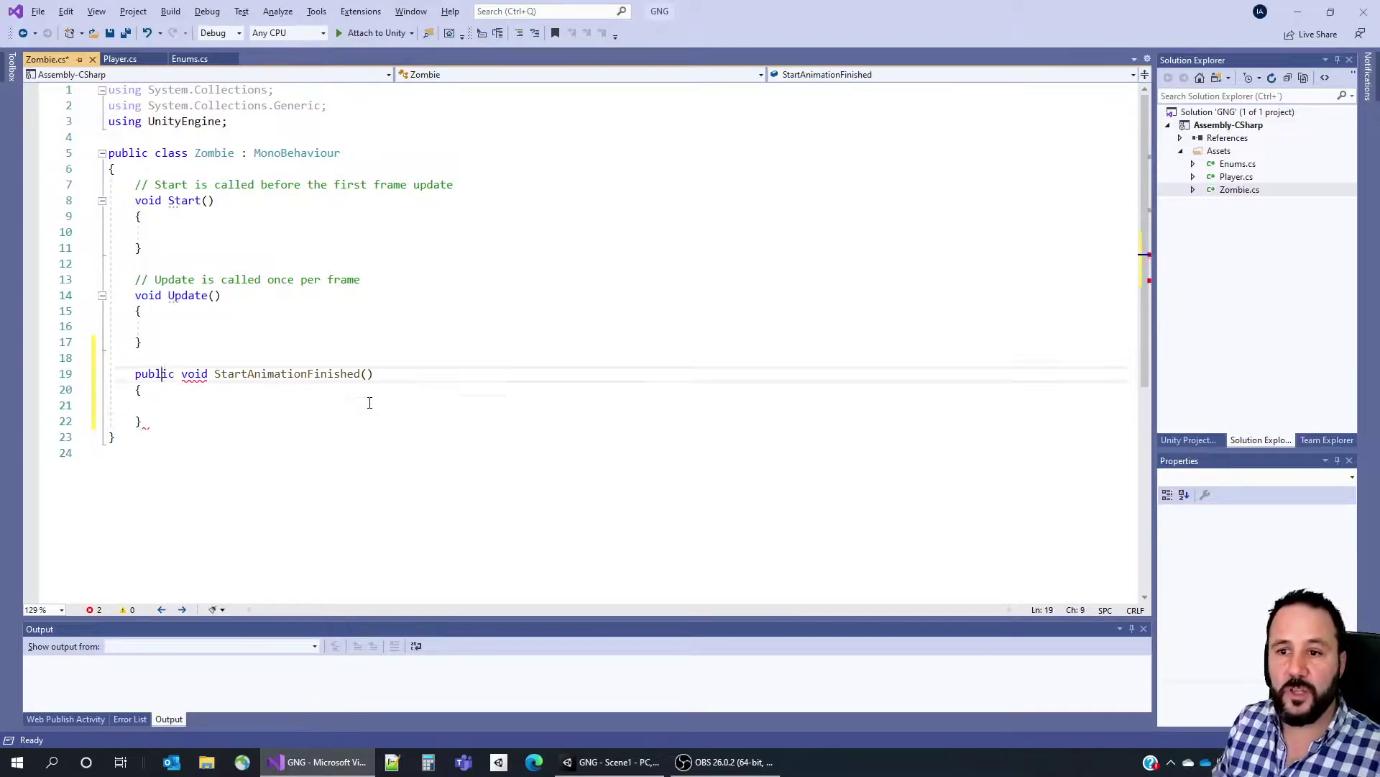
Add a /// summary comment above the method and save Zombie.cs.
key(ctrl+Return)
text(///)
key(ctrl+s)
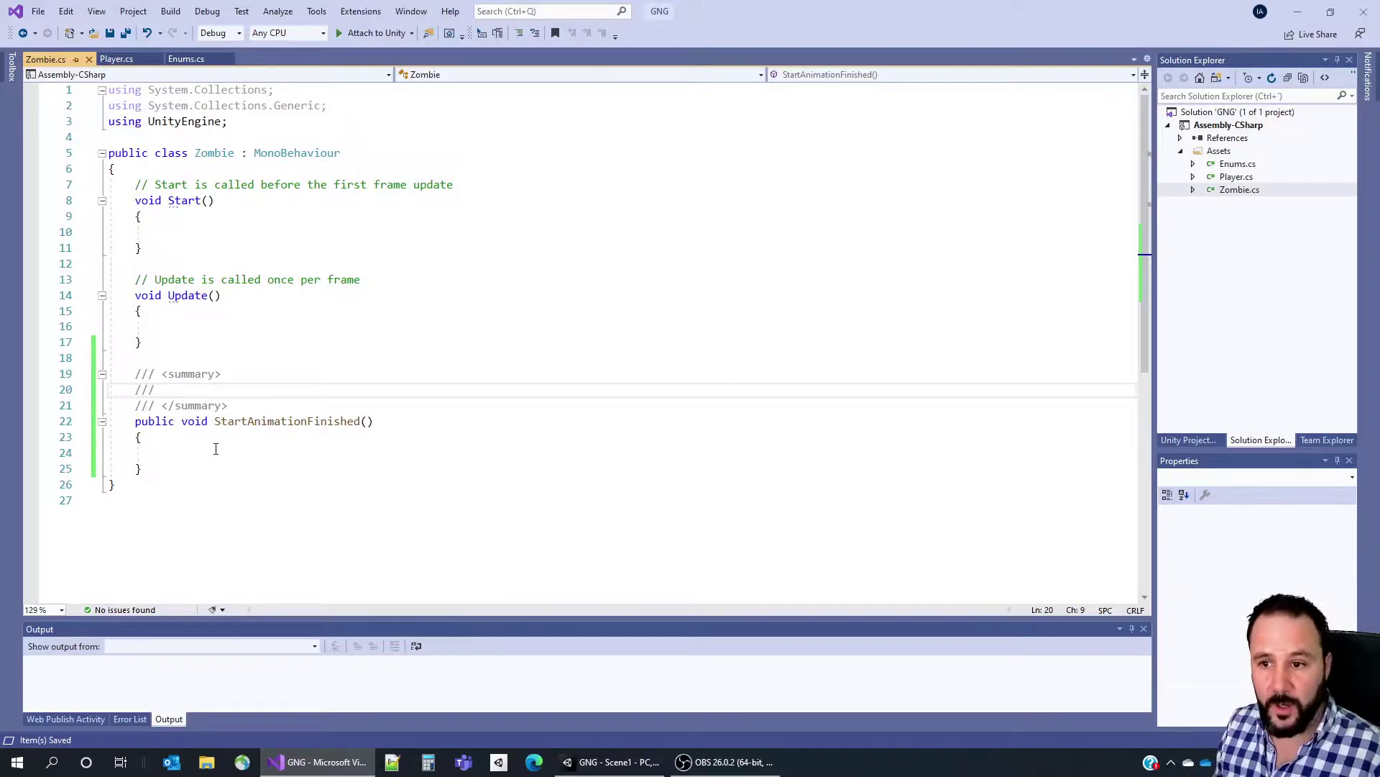
Set a breakpoint on the method's opening brace and attach the debugger to Unity.
click(293, 454)
click(231, 437)
key(F9)
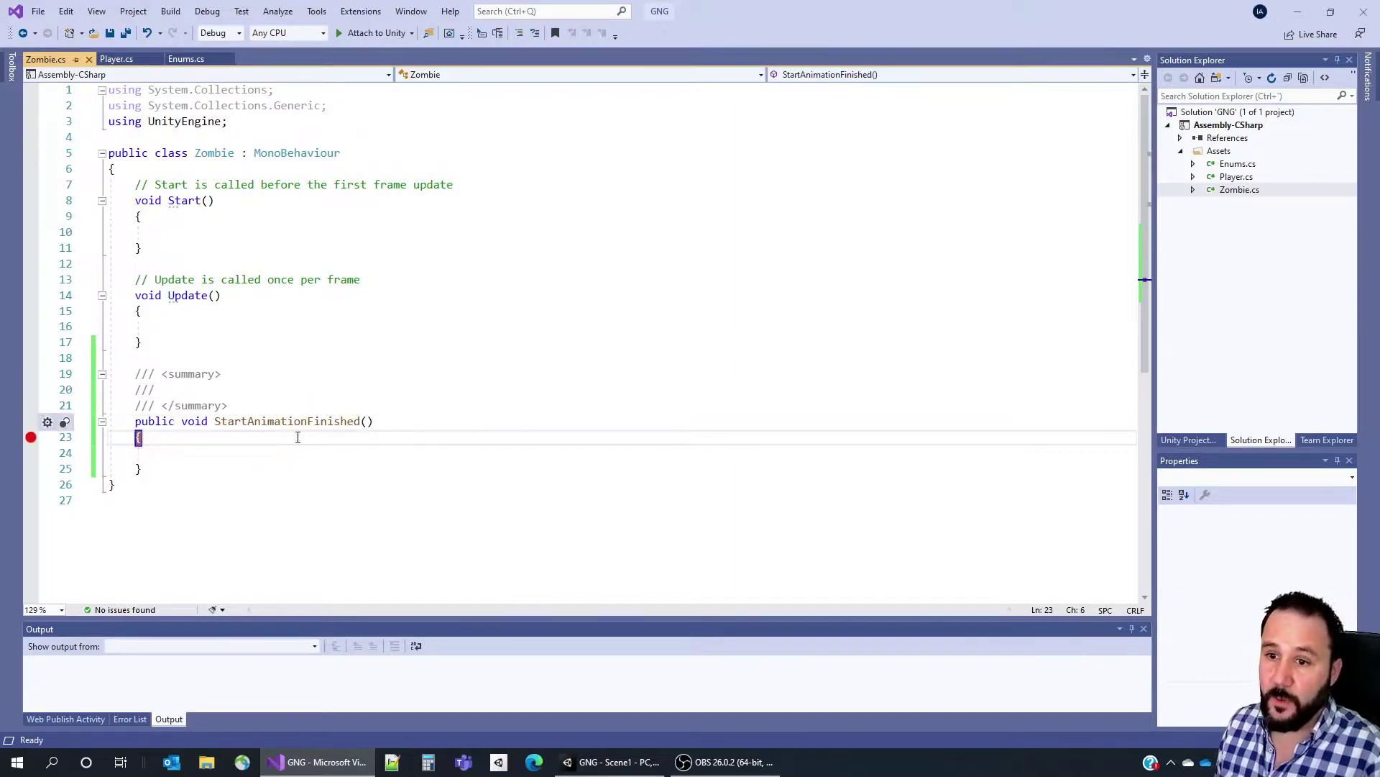
click(356, 33)
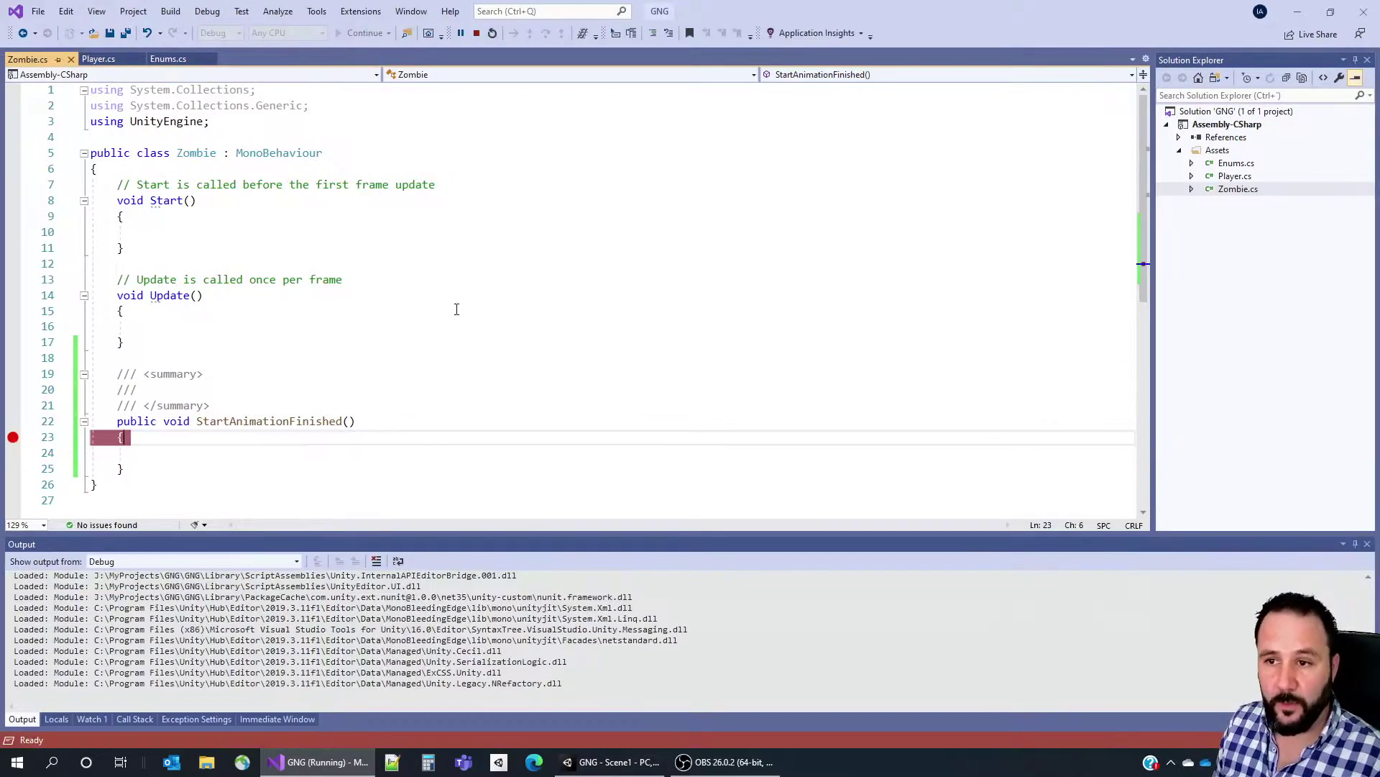
Play the scene in Unity until Visual Studio breaks on line 23 of StartAnimationFinished.
click(626, 769)
click(651, 41)
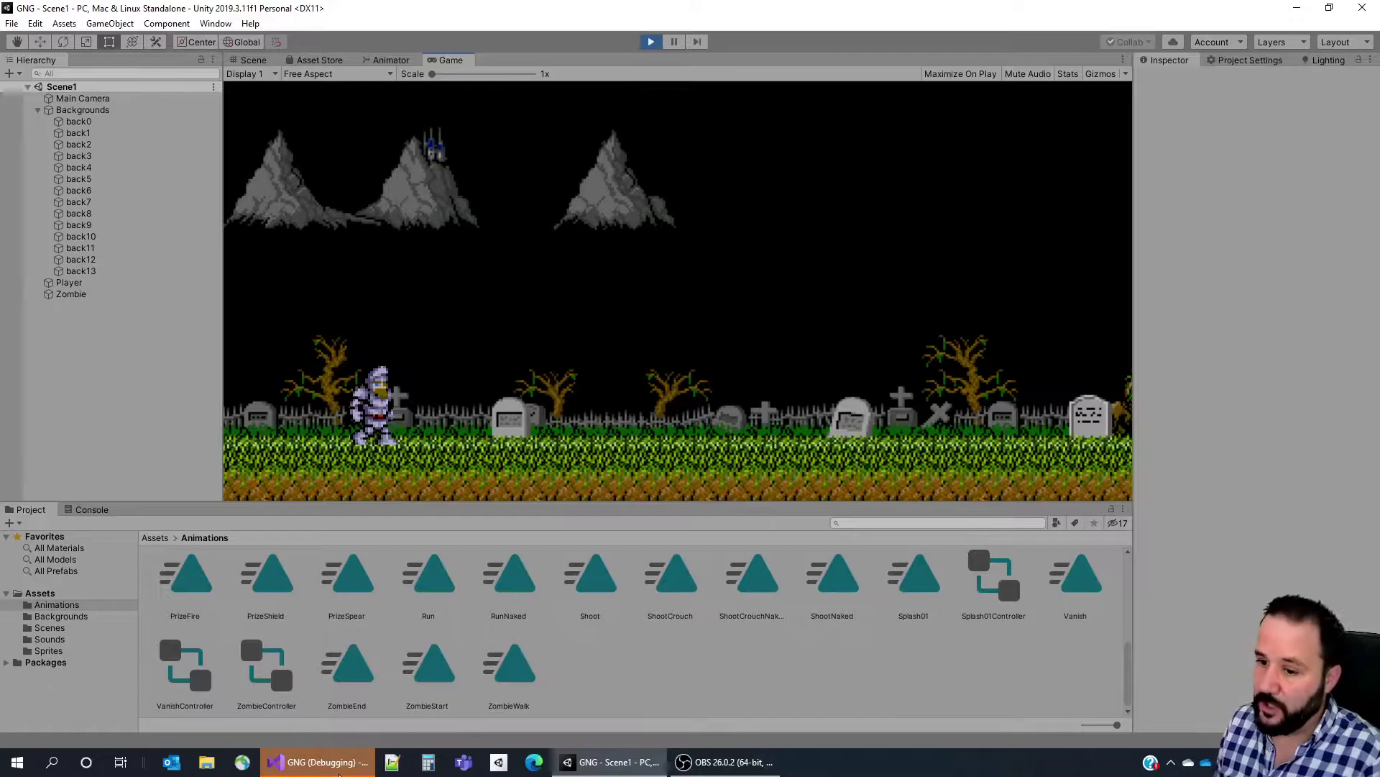
click(338, 769)
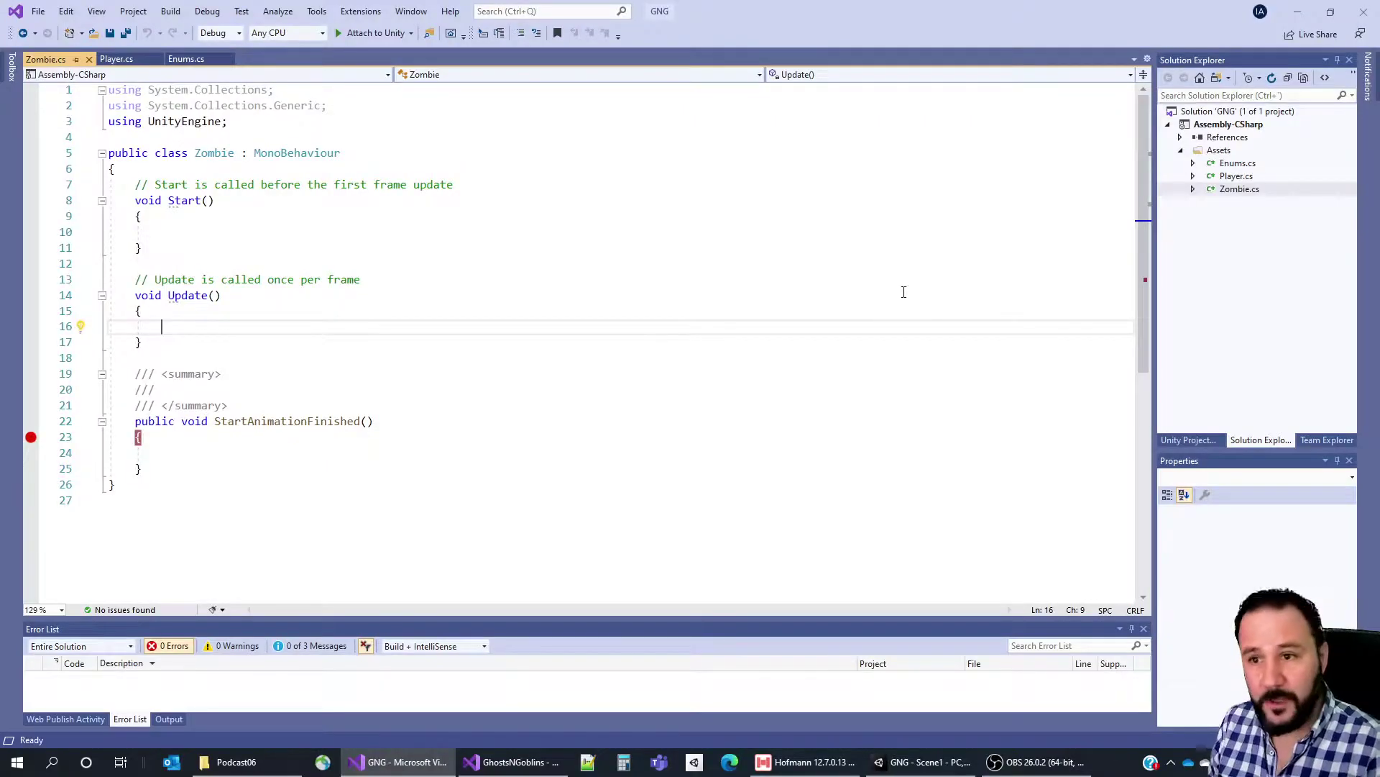
Add Walking and Disappearing values to the eZombieState enum in Enums.cs.
double_click(1222, 164)
click(367, 357)
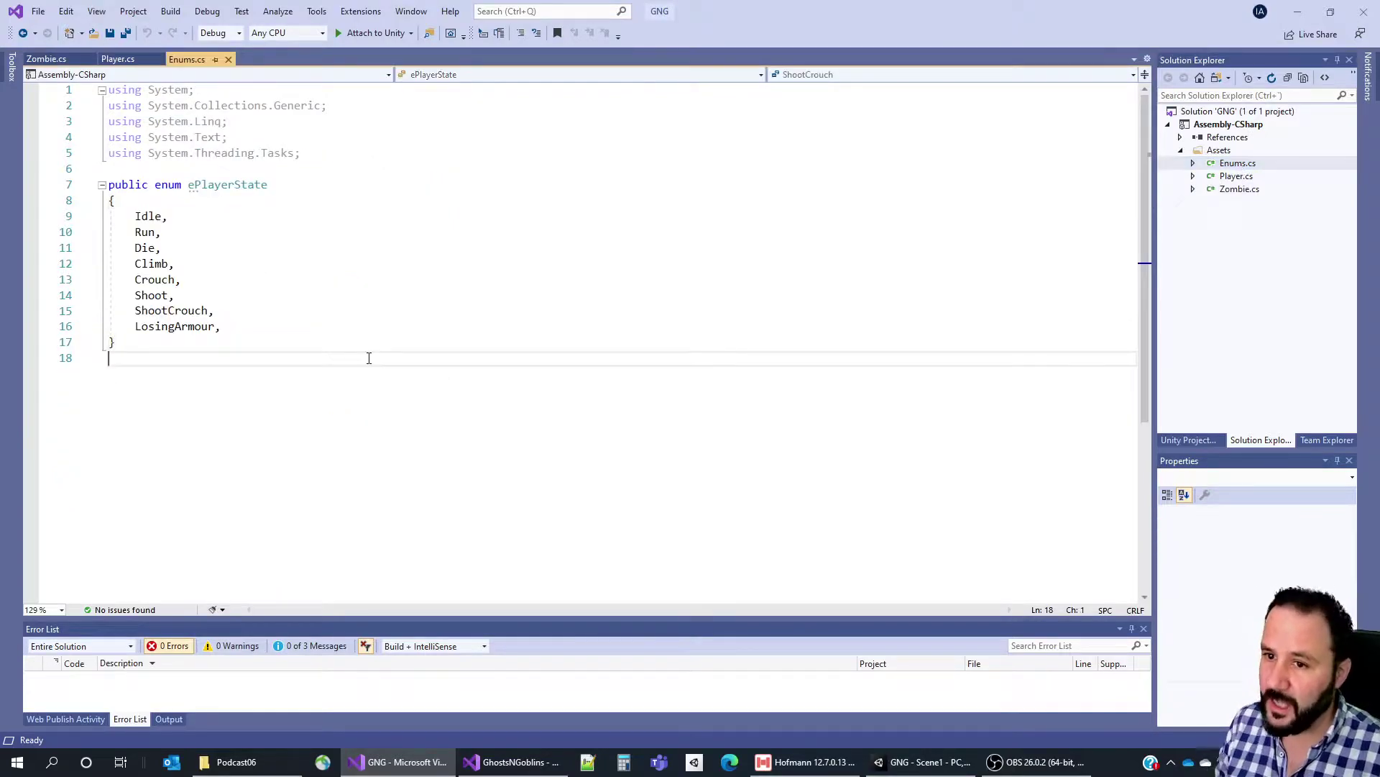
key(Return)
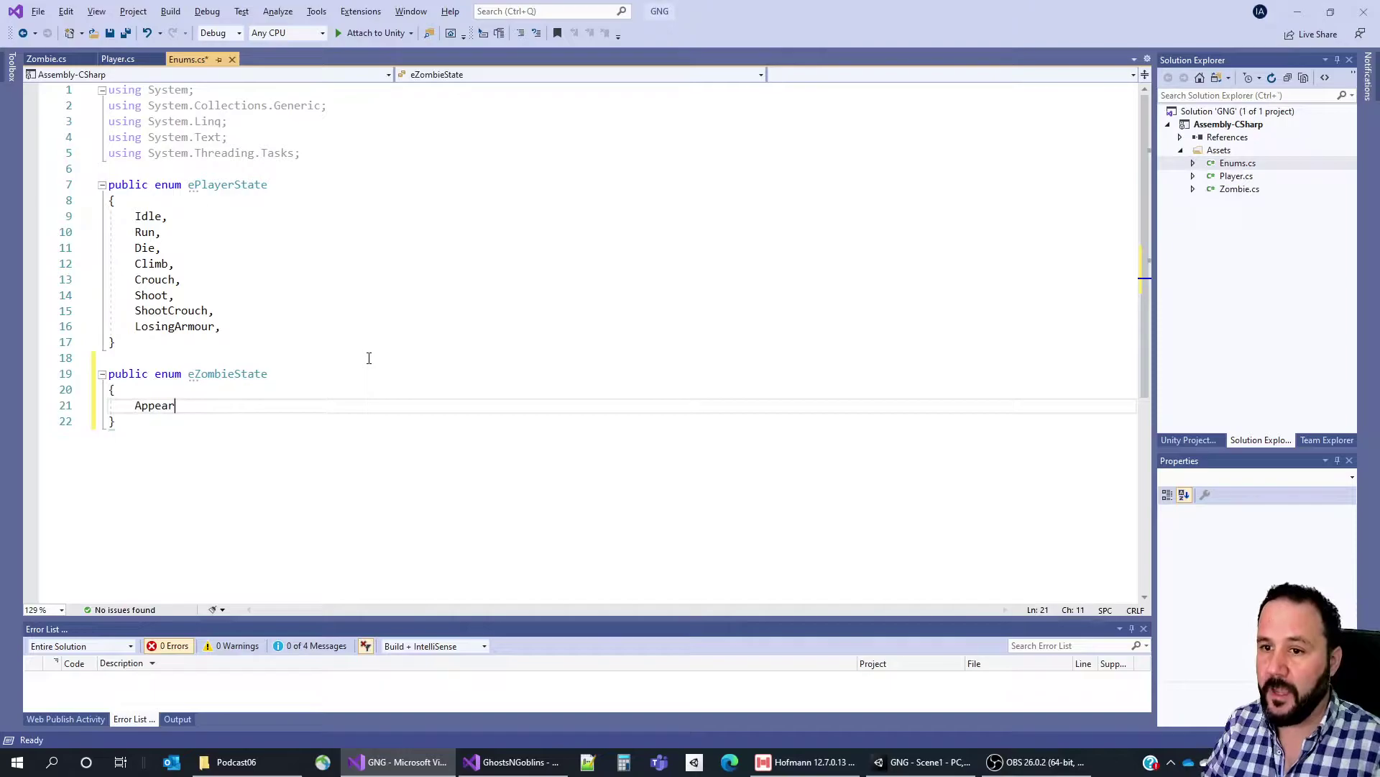
key(Return)
text(Walking,)
key(Return)
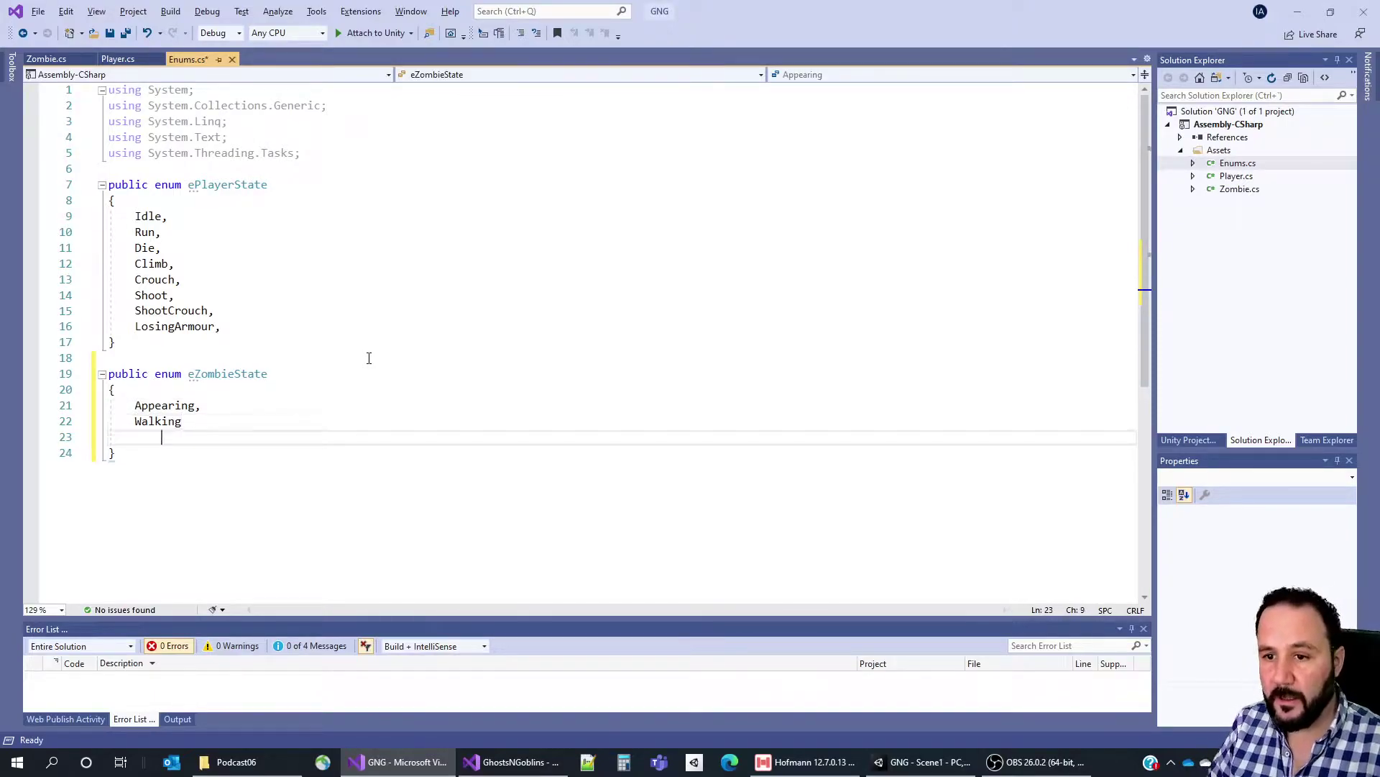
key(Return)
key(Up)
text(Di)
text(sappearin)
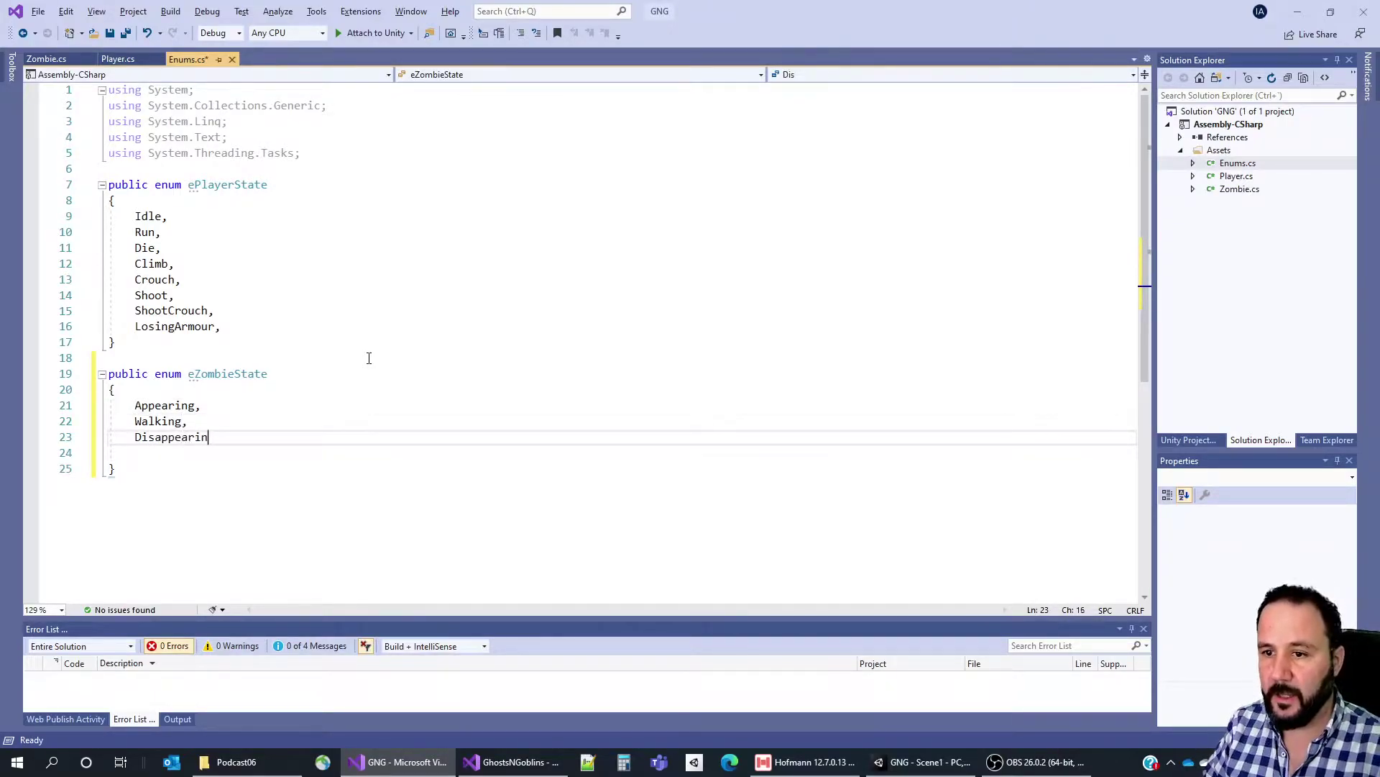
text(g,)
key(Delete)
Save Enums.cs and bring Zombie.cs back into the editor.
click(369, 358)
key(ctrl+s)
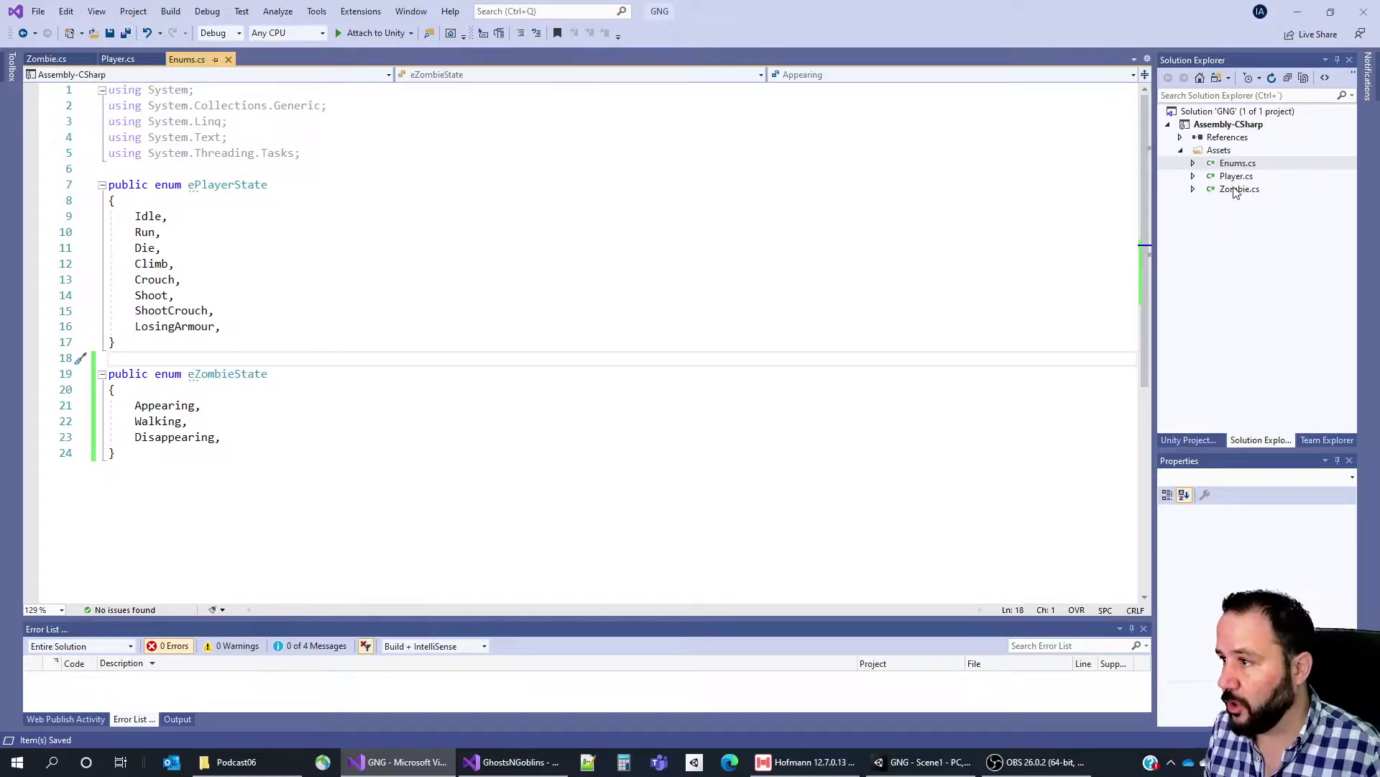
double_click(1236, 189)
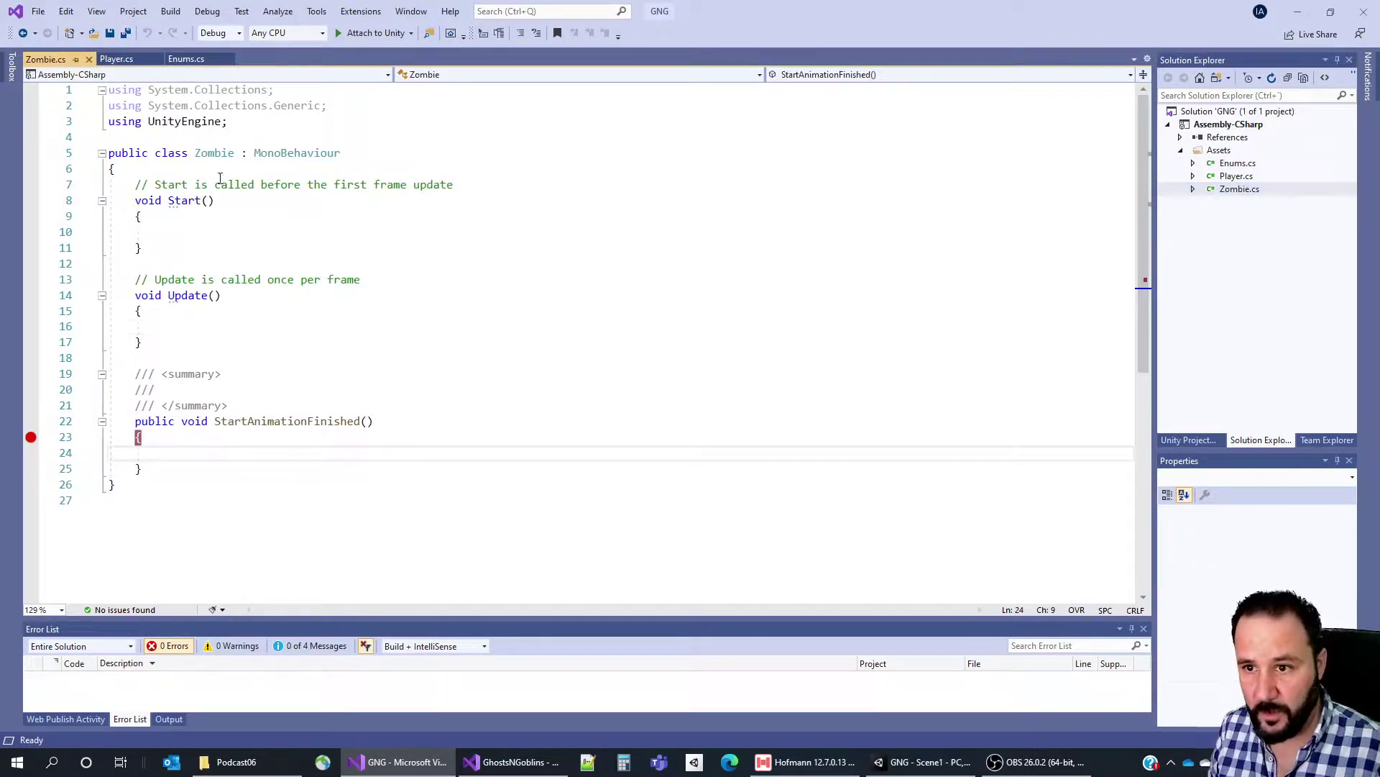
Add a public State field initialised to eZombieState.Appearing.
click(197, 173)
key(Return)
key(Return)
key(Up)
text(ublic )
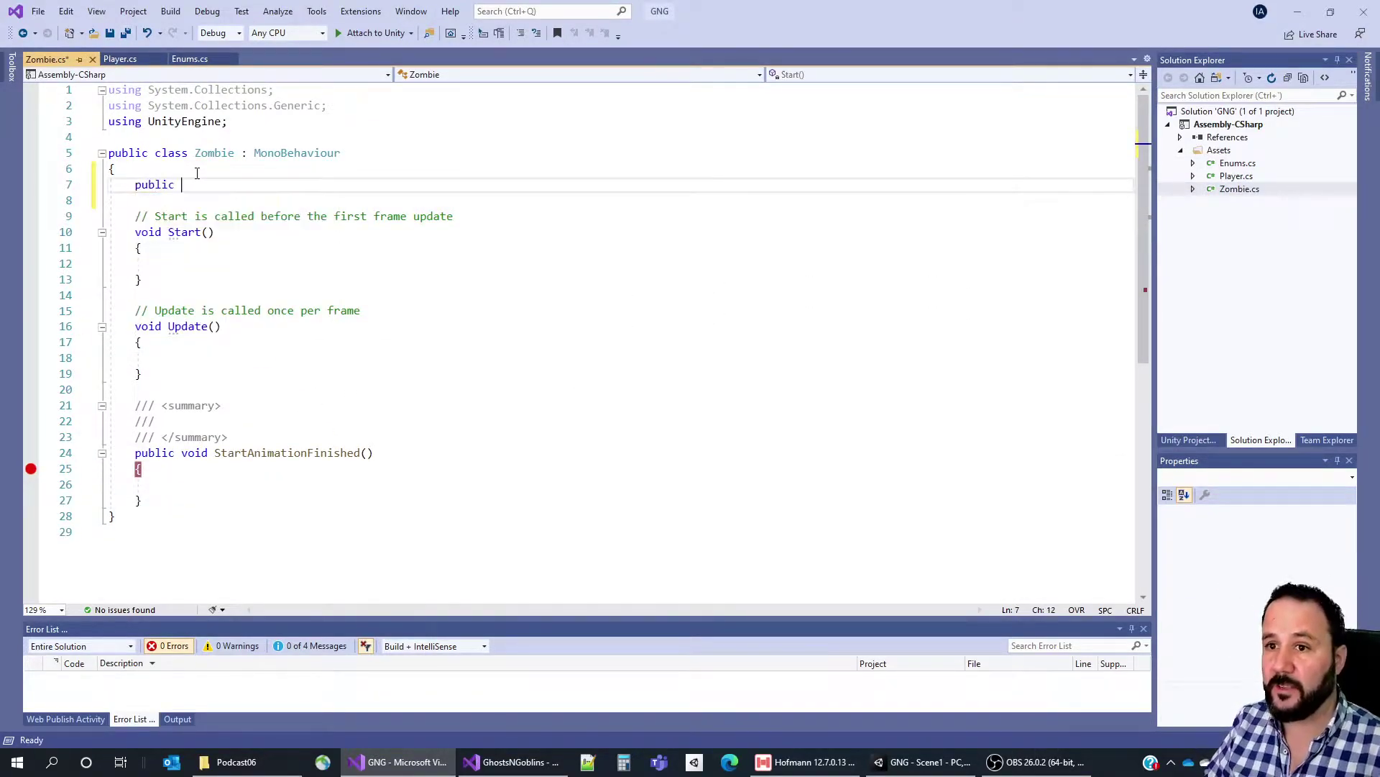
text(zo)
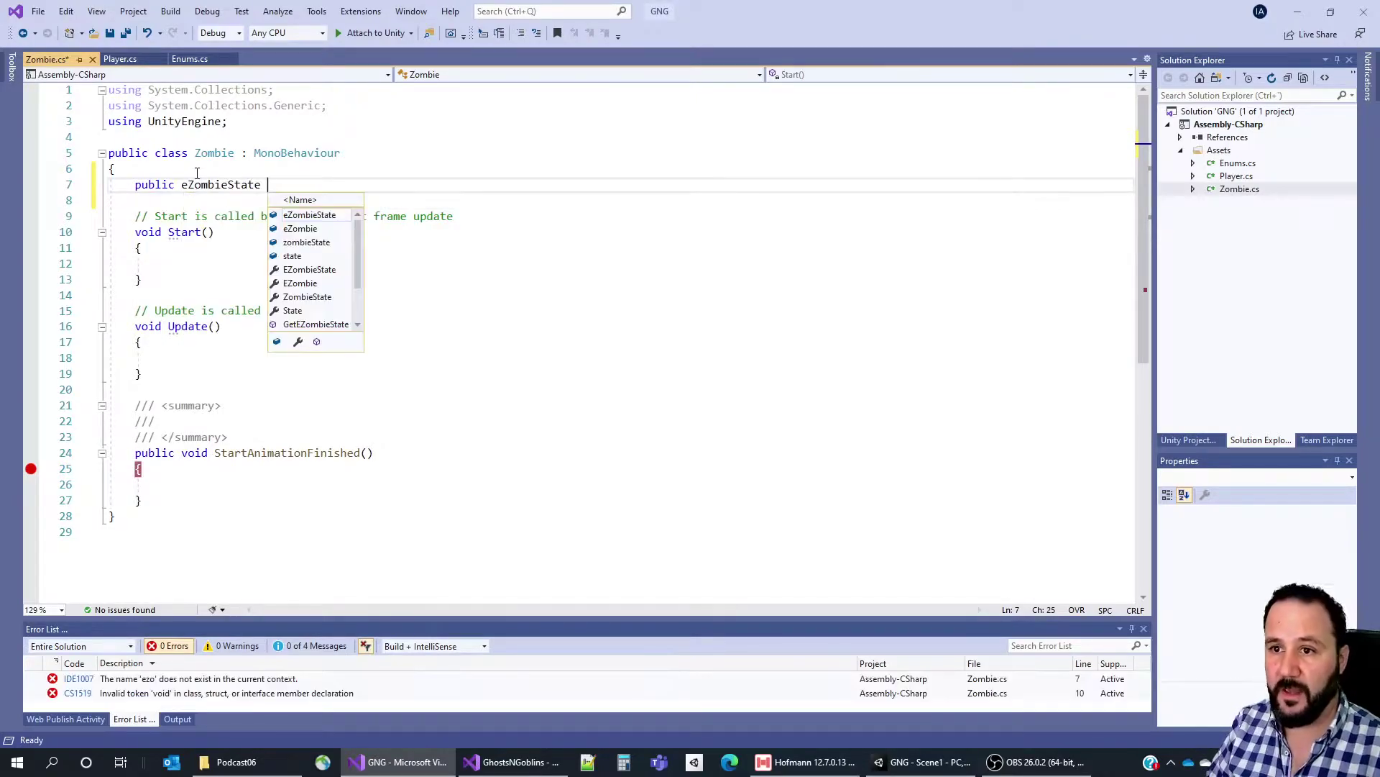
text( State = eZombieState.)
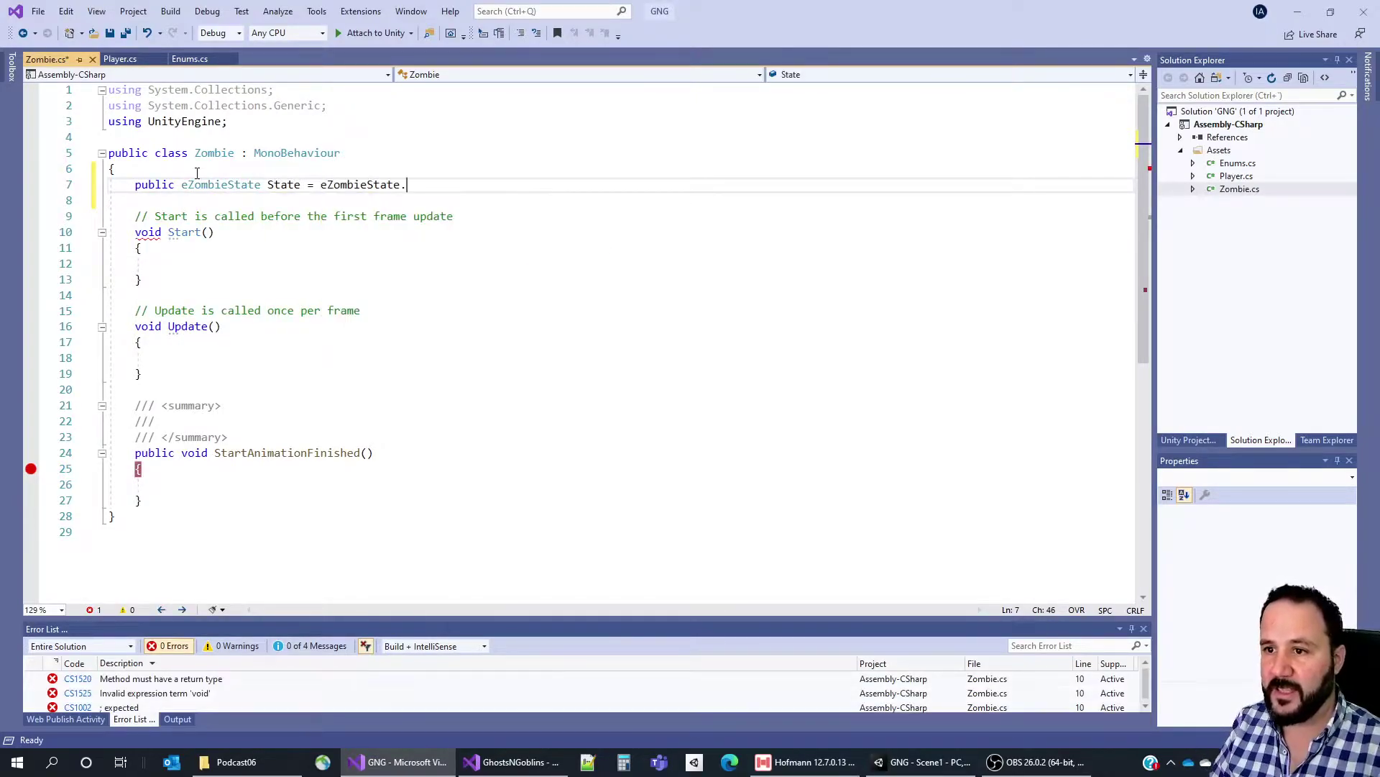
text(Appearing;)
key(Down)
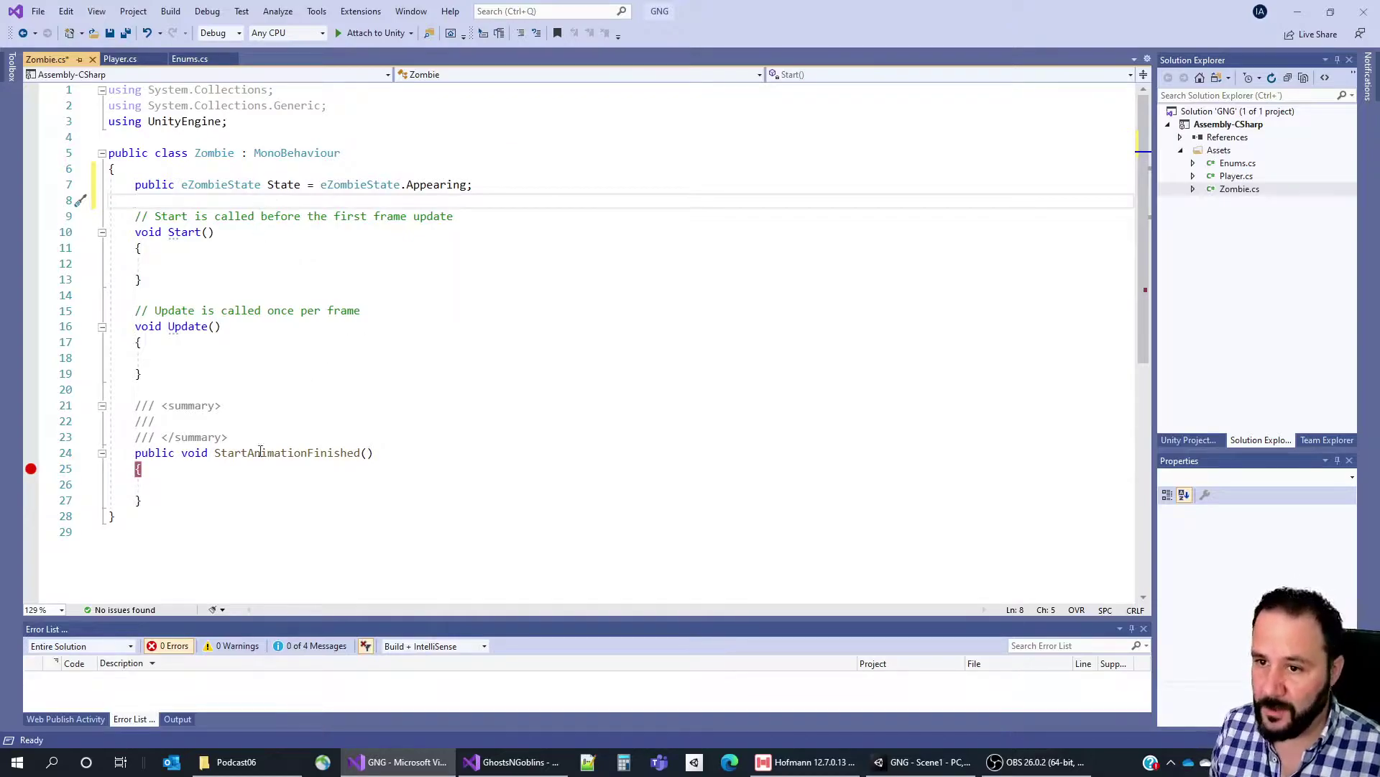
Rename Start to Awake and cache the Animator with GetComponent<Animator>().
click(400, 345)
key(Return)
click(294, 206)
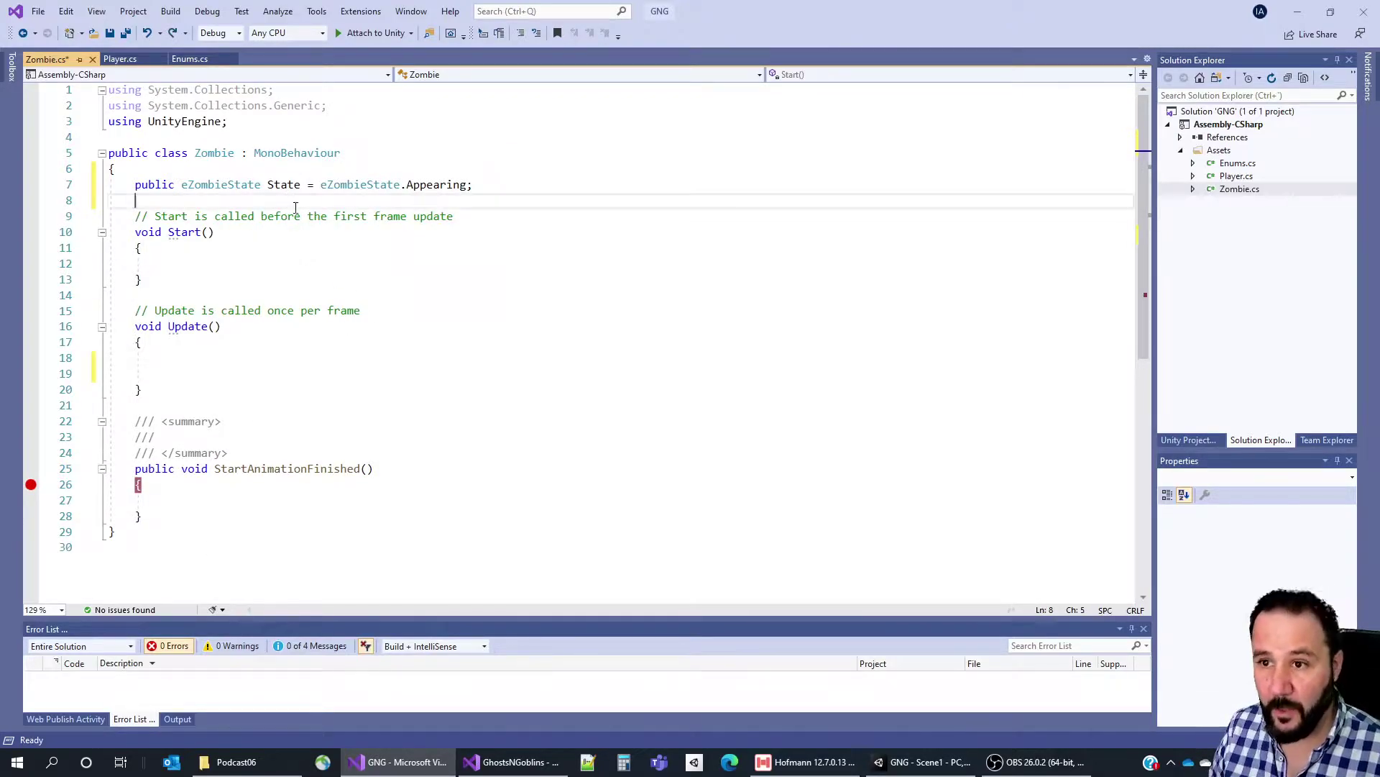
key(Return)
key(Up)
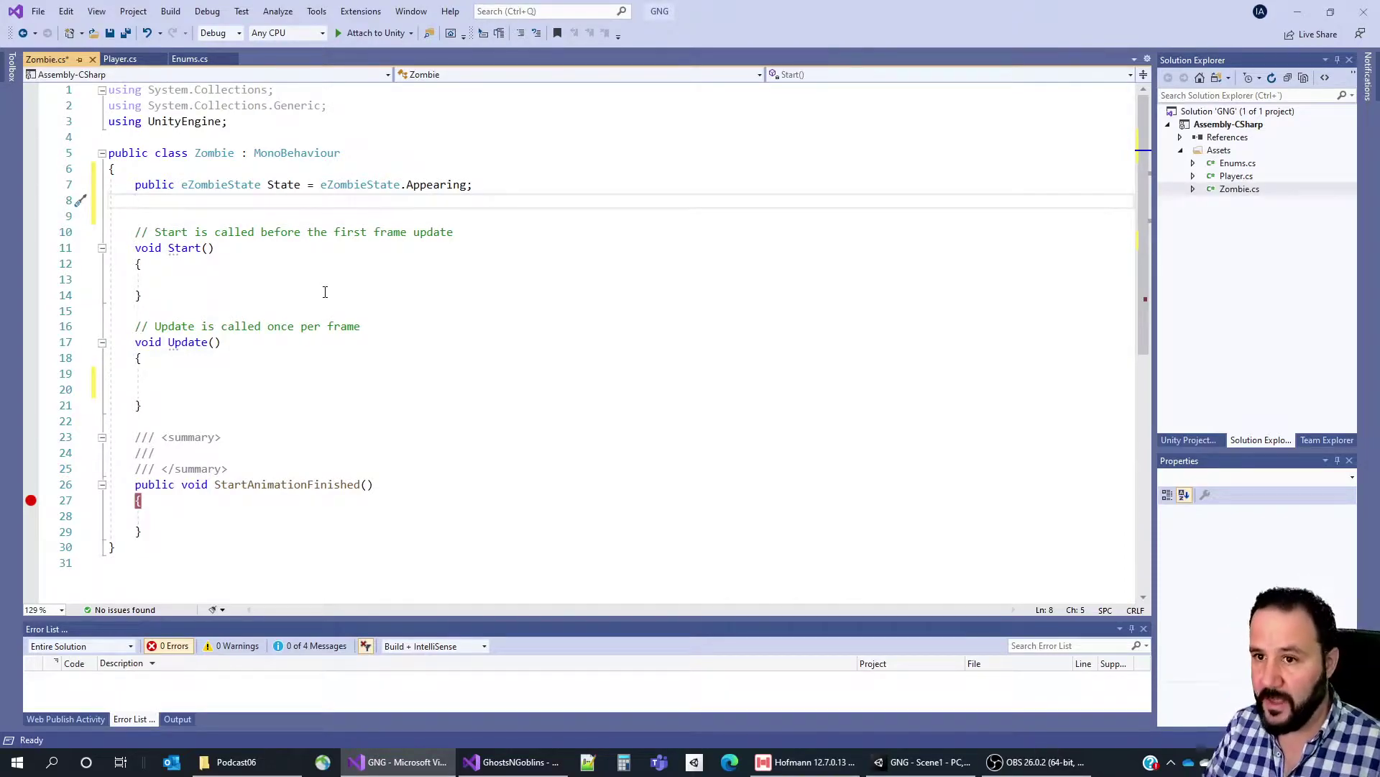
text(Awak)
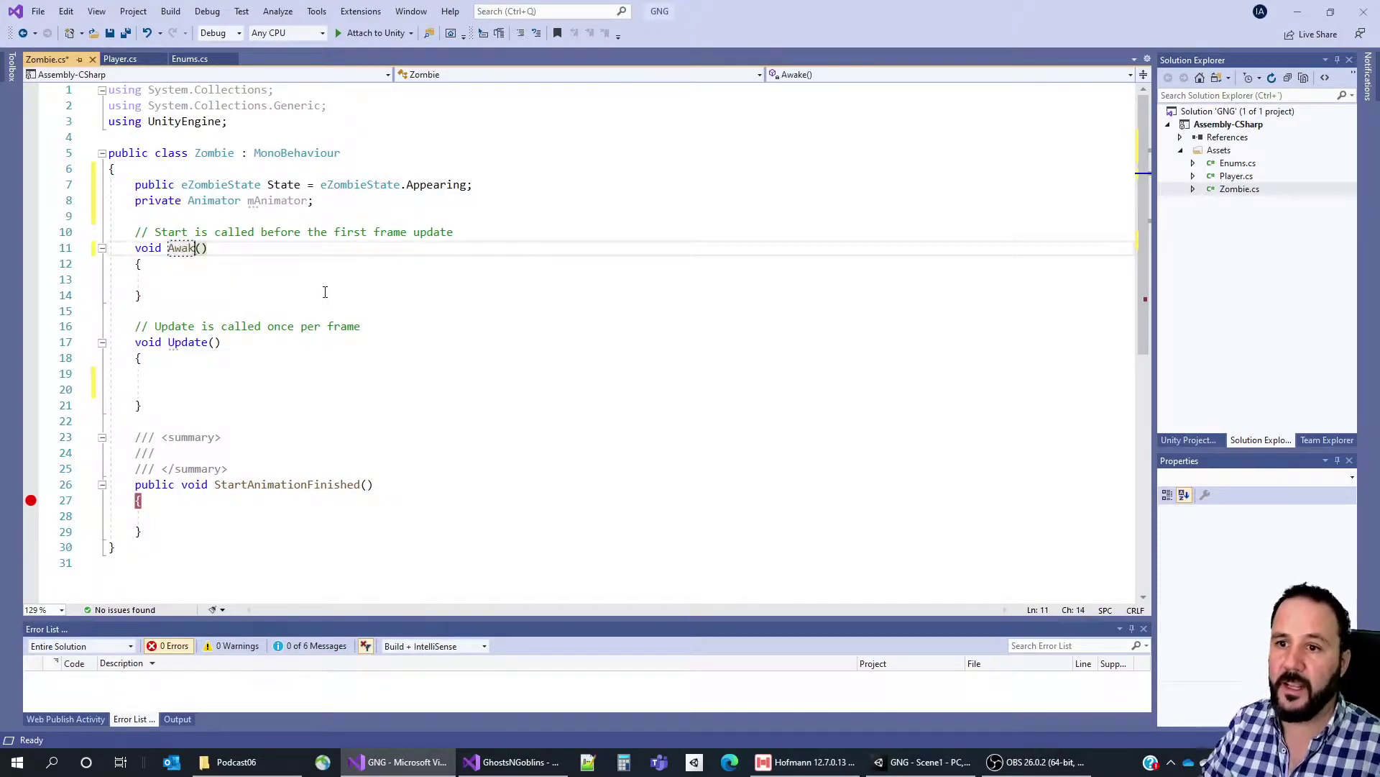
text(e)
key(Down)
key(Return)
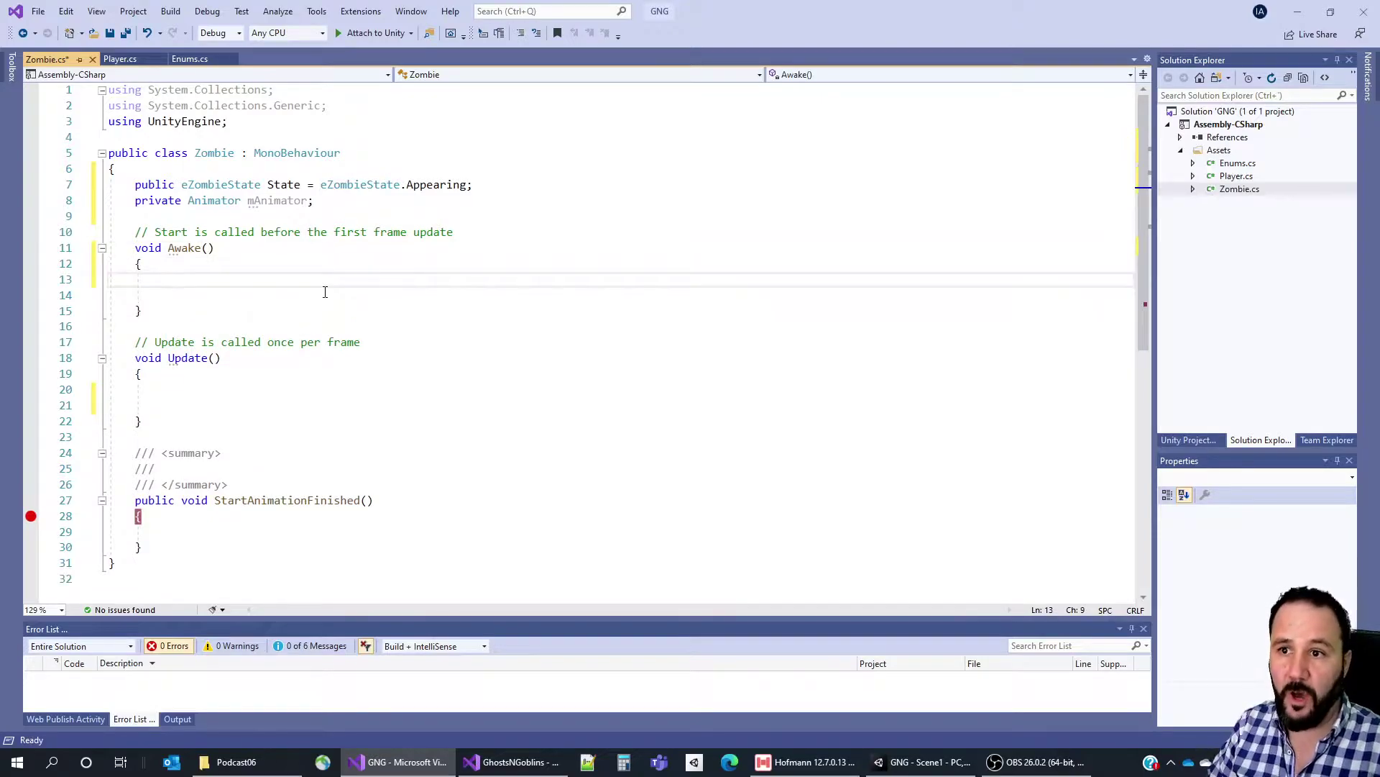
text(this.mAnimator = this.GetComponent<Animator>();)
Paste a switch on State into Update playing ZombieStart, ZombieWalk or ZombieEnd.
key(Right)
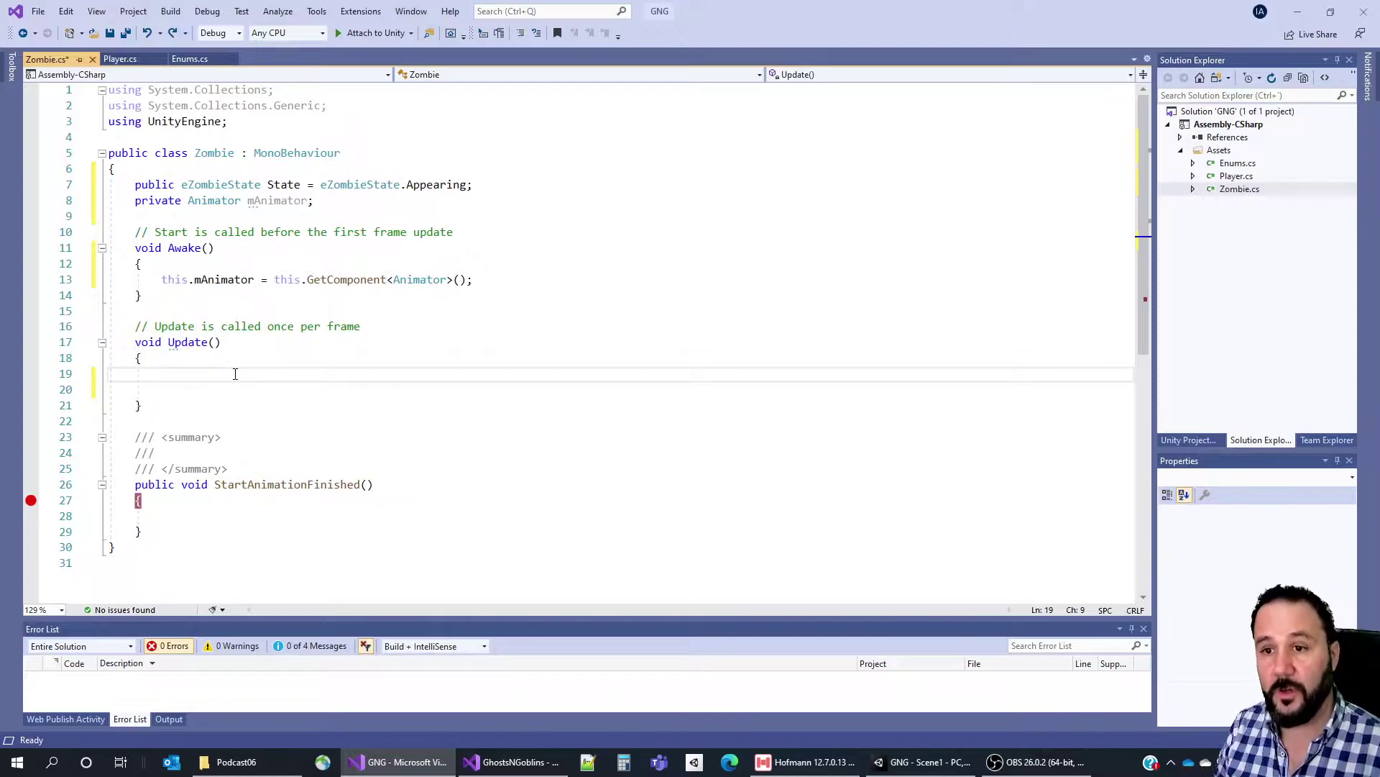
click(275, 185)
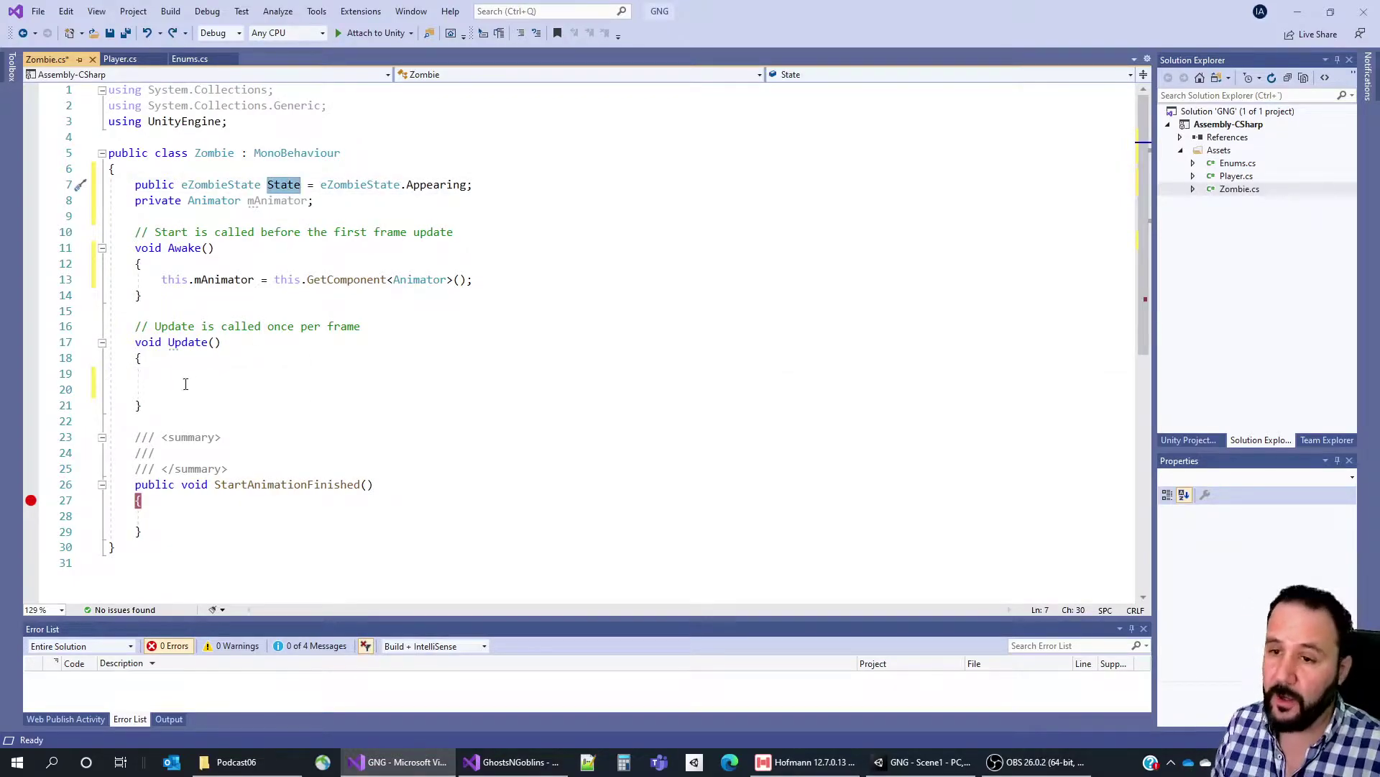
click(179, 377)
text(switch (this.State) {     case eZombieState.Appearing:         this.mAnimator.Play("ZombieStart");         break;     case eZombieState.Walking:         this.mAnimator.Play("ZombieWalk");         break;     case eZombieState.Disappearing:         this.mAnimator.Play("ZombieEnd");         break; })
scroll(363, 389, down, 4)
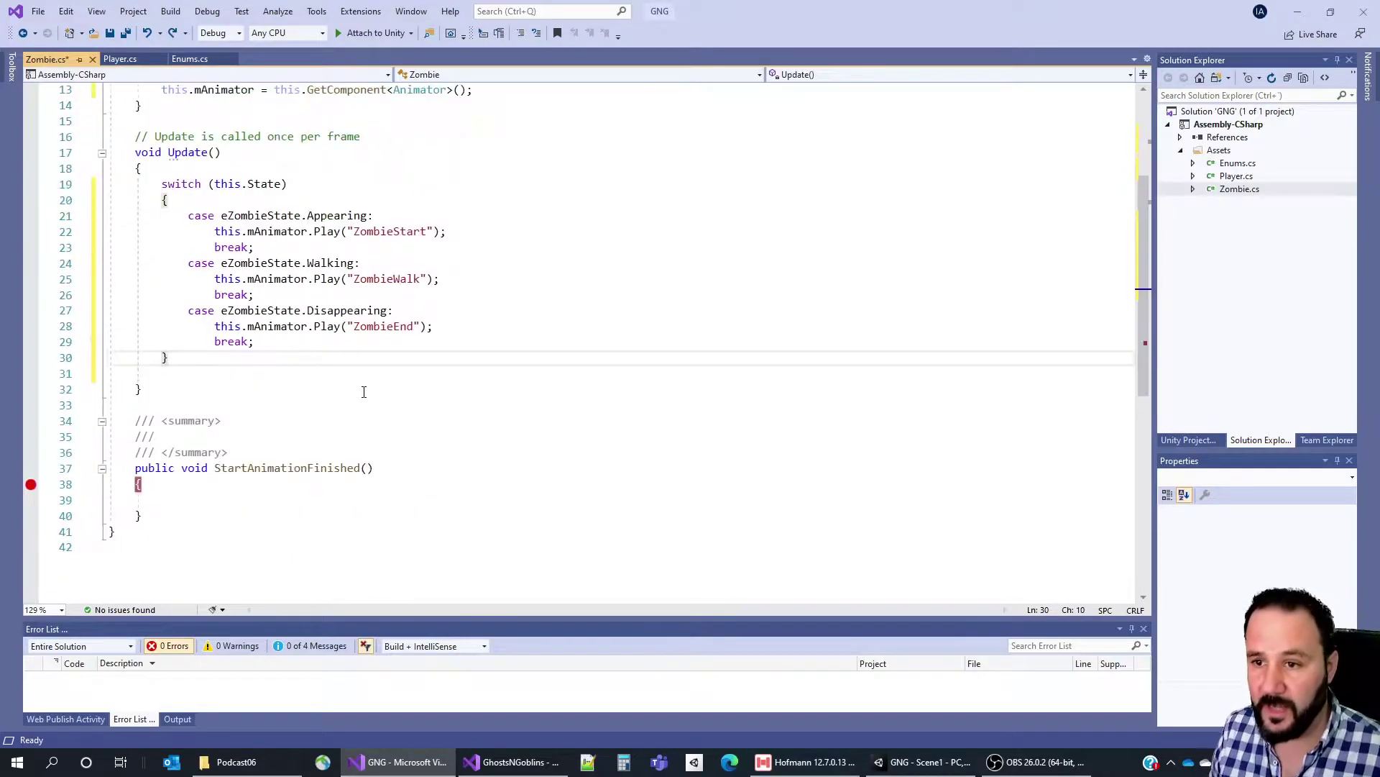
key(Down)
key(BackSpace)
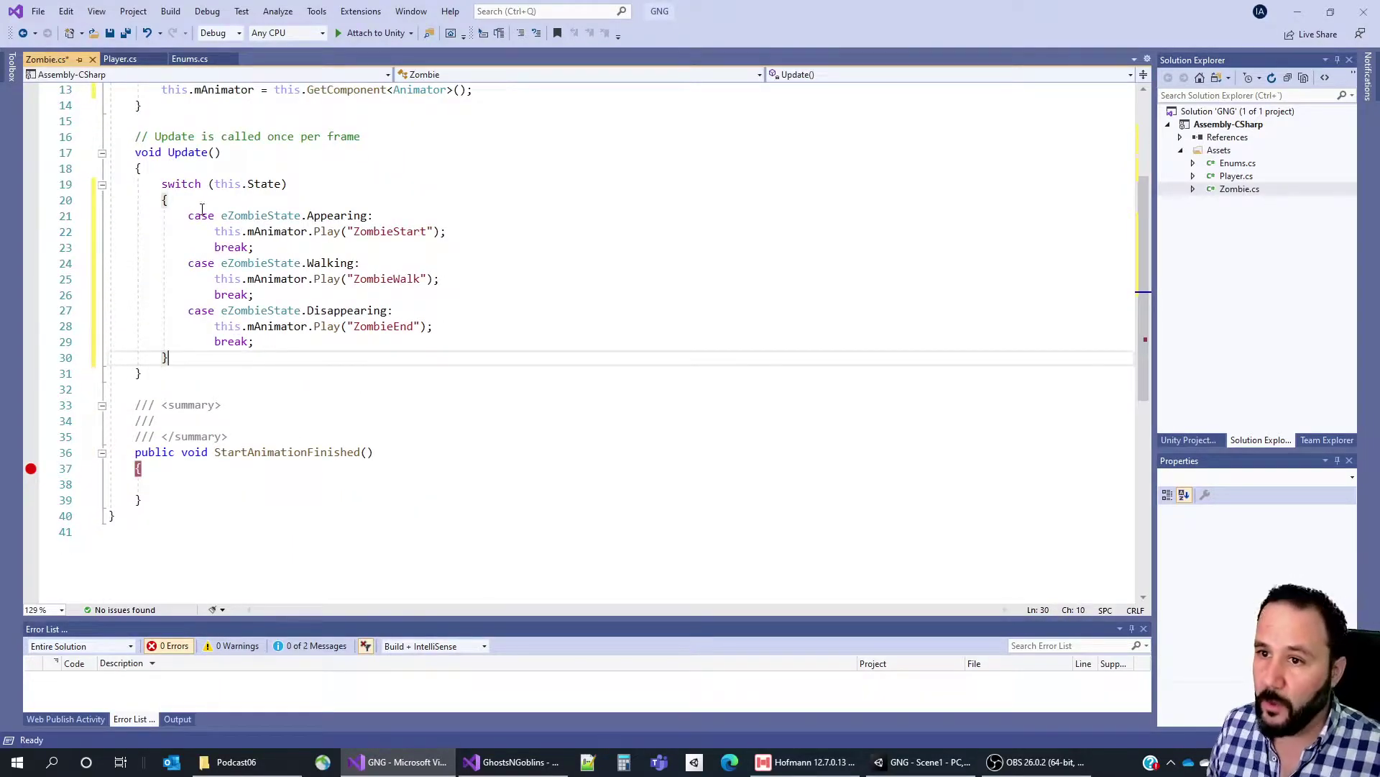
click(322, 232)
scroll(321, 232, up, 2)
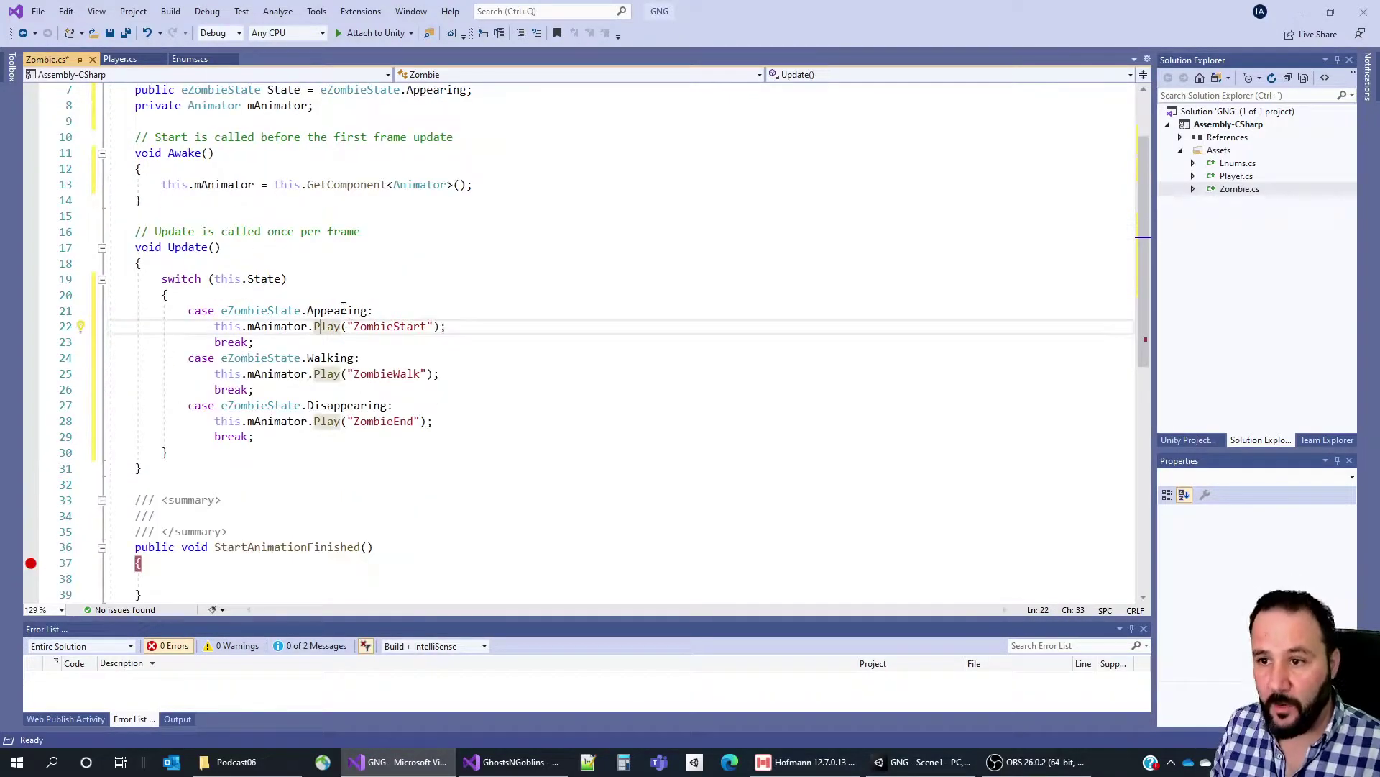
double_click(389, 327)
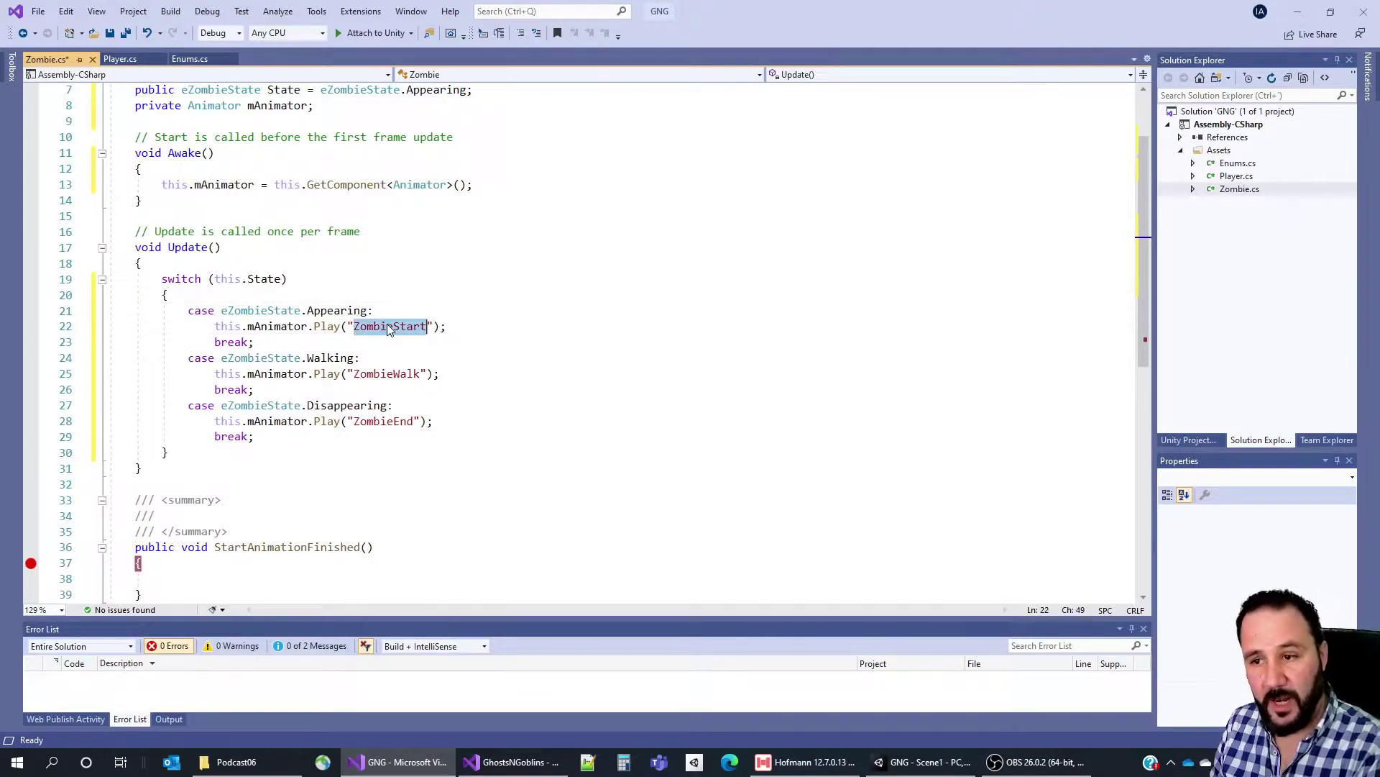
click(334, 359)
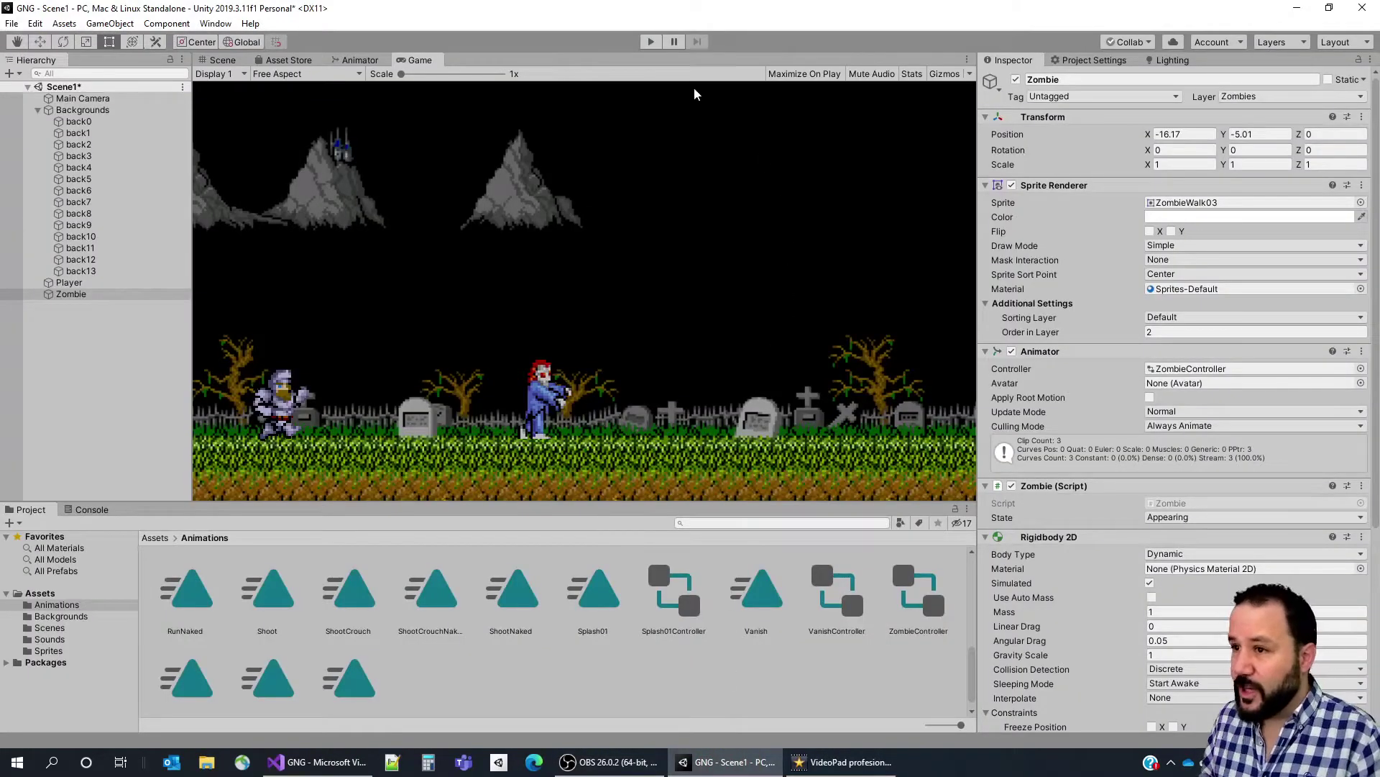
Play-test to watch the zombie emerge from the ground, then stop and return to Visual Studio.
click(651, 43)
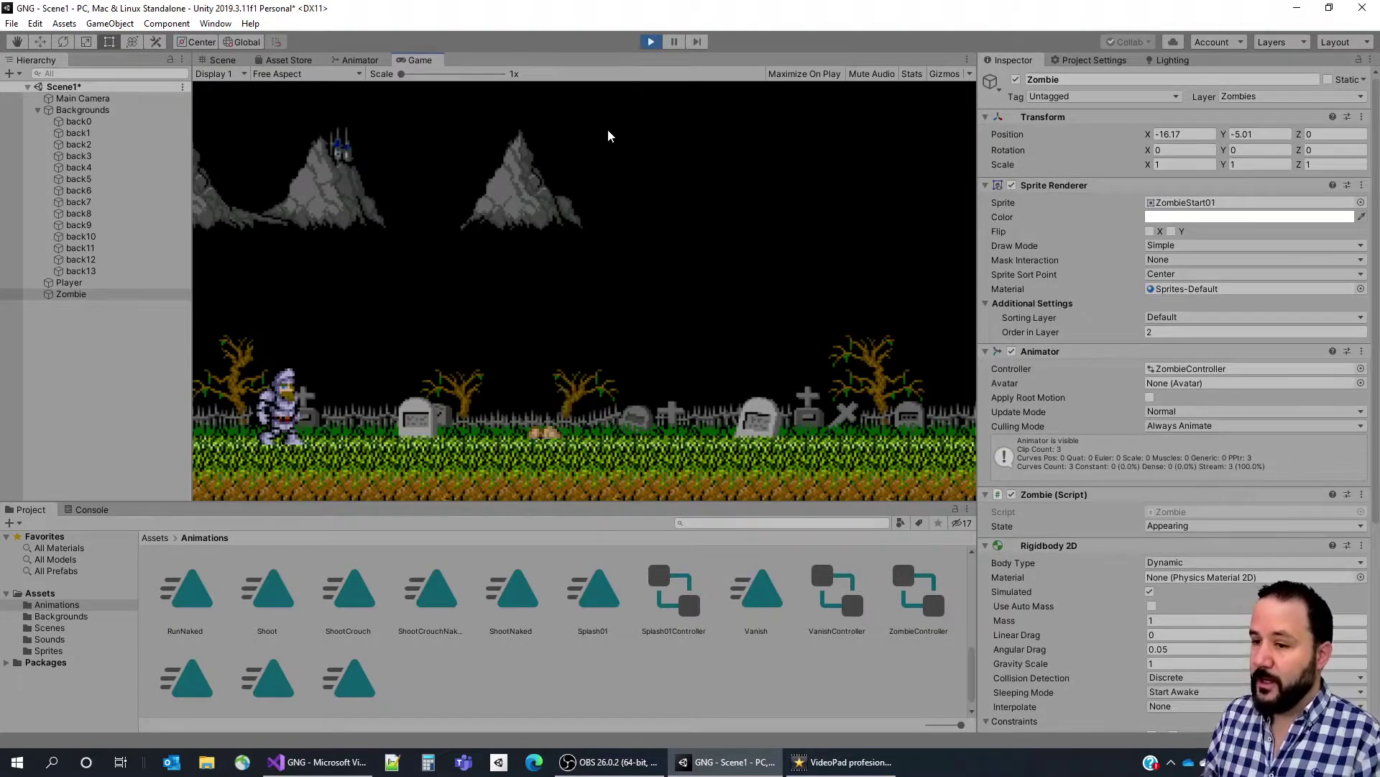
click(651, 41)
click(323, 762)
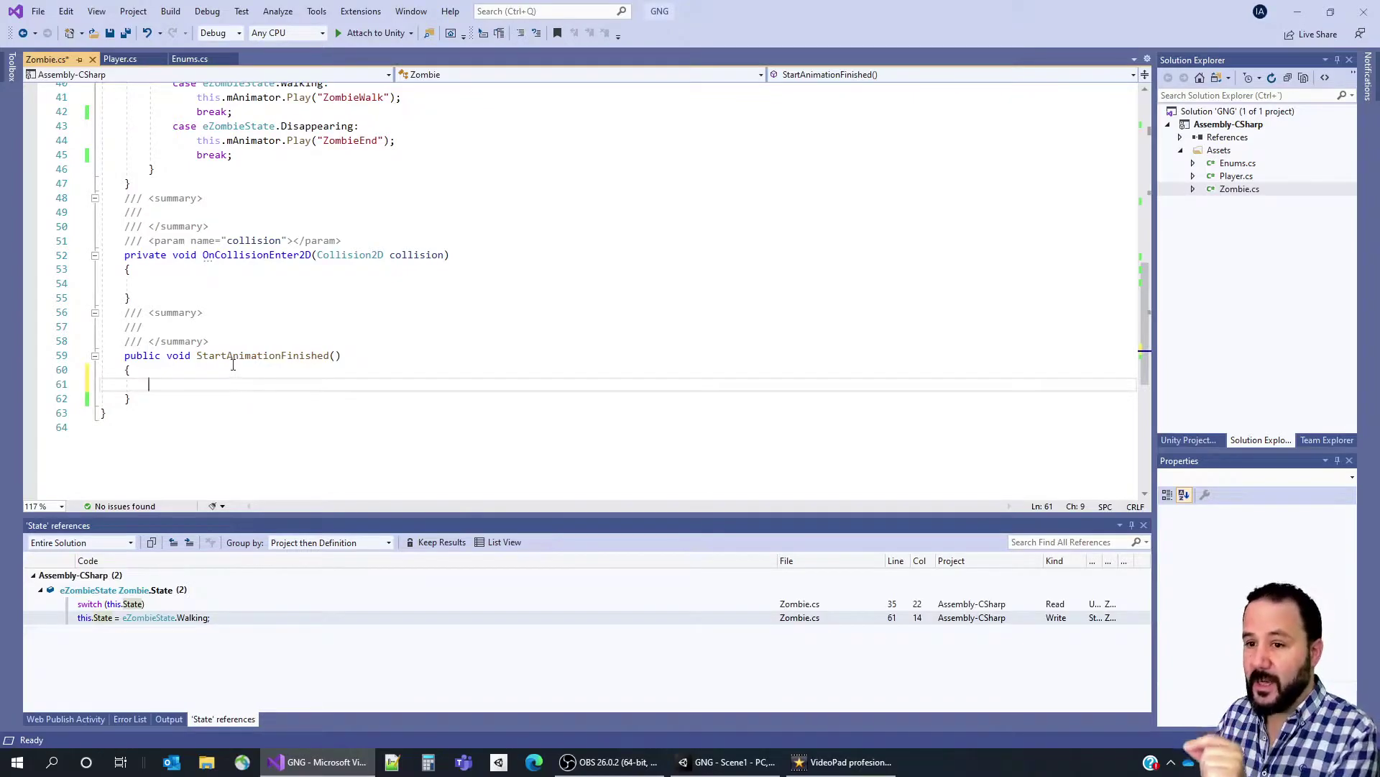
Make StartAnimationFinished set this.State to eZombieState.Walking and save Zombie.cs.
double_click(237, 356)
click(237, 384)
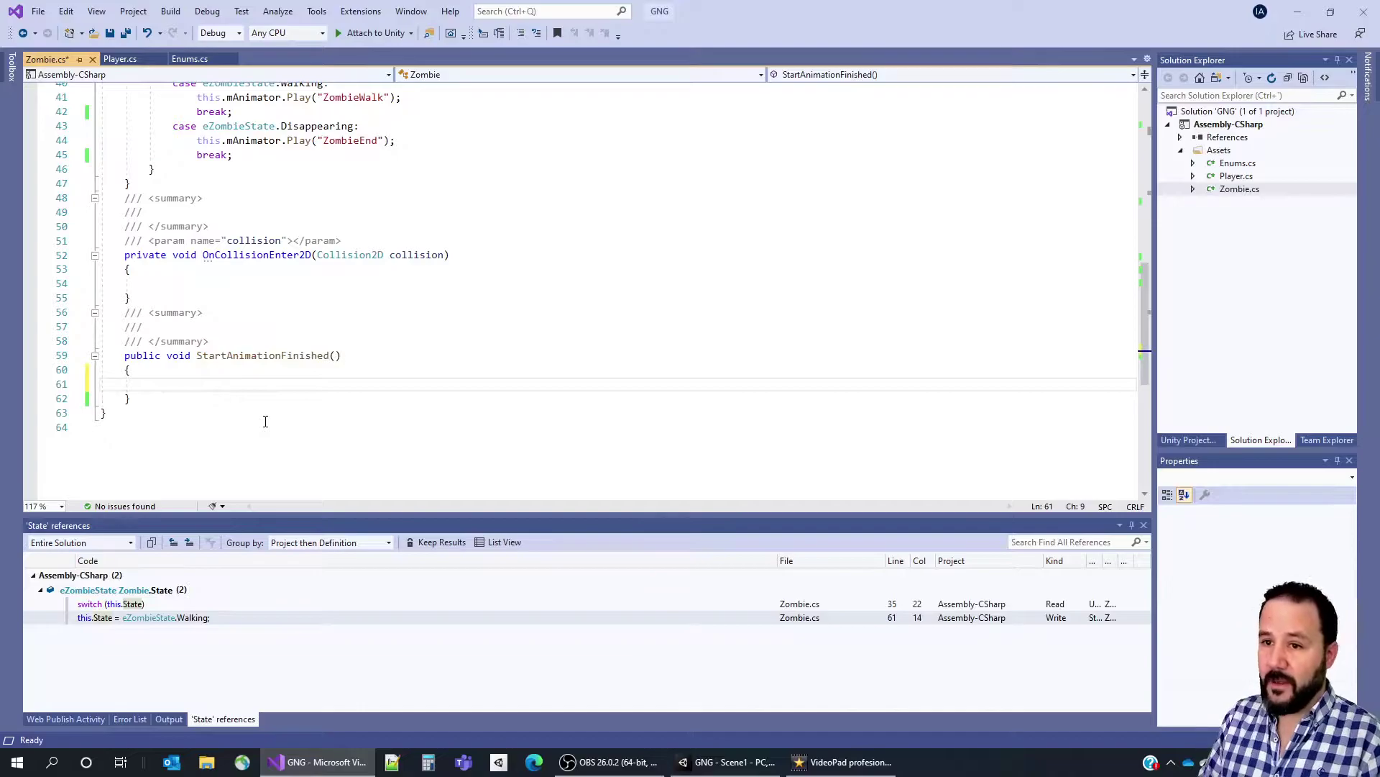
text(this.state)
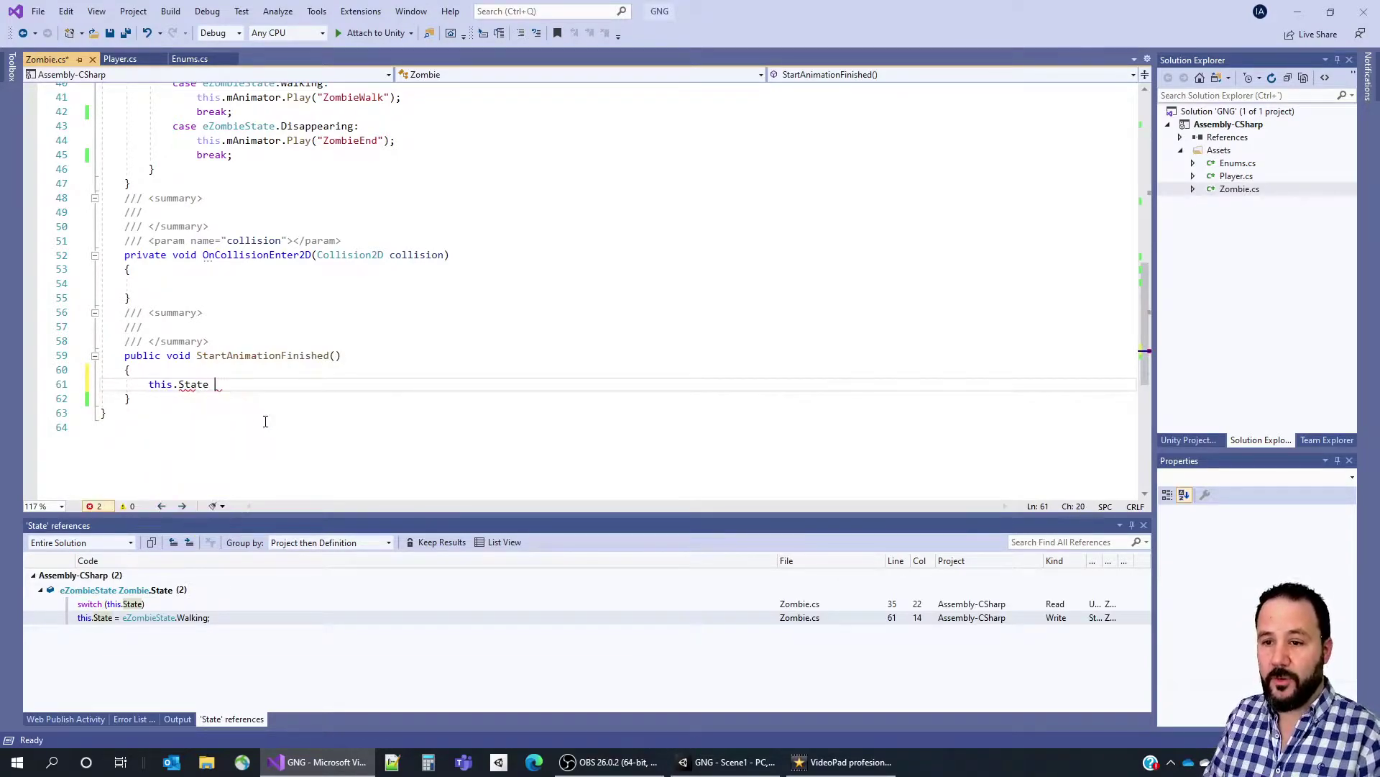
text( = eZombieState.Walking;)
key(ctrl+s)
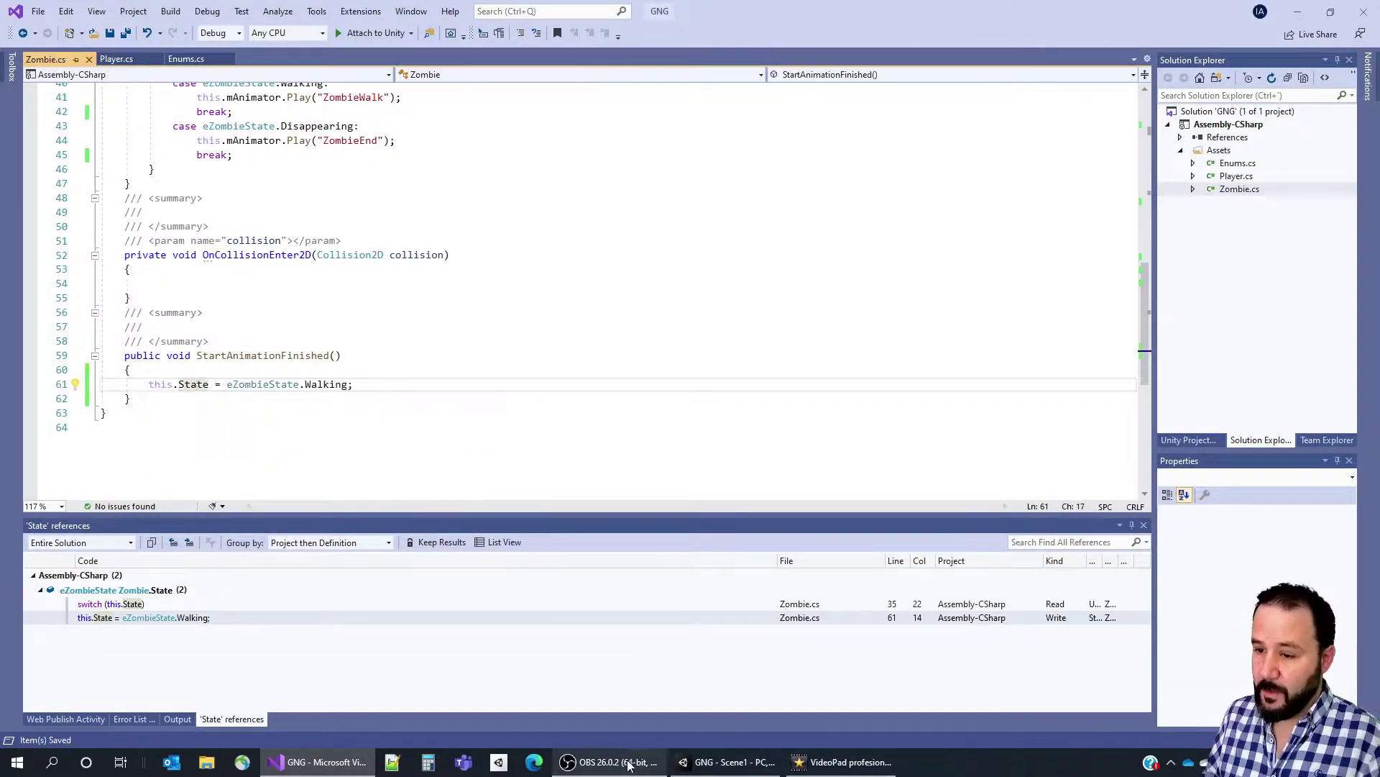
Run a quick Unity play test of the zombie's switch to its Walking state.
click(723, 762)
click(649, 42)
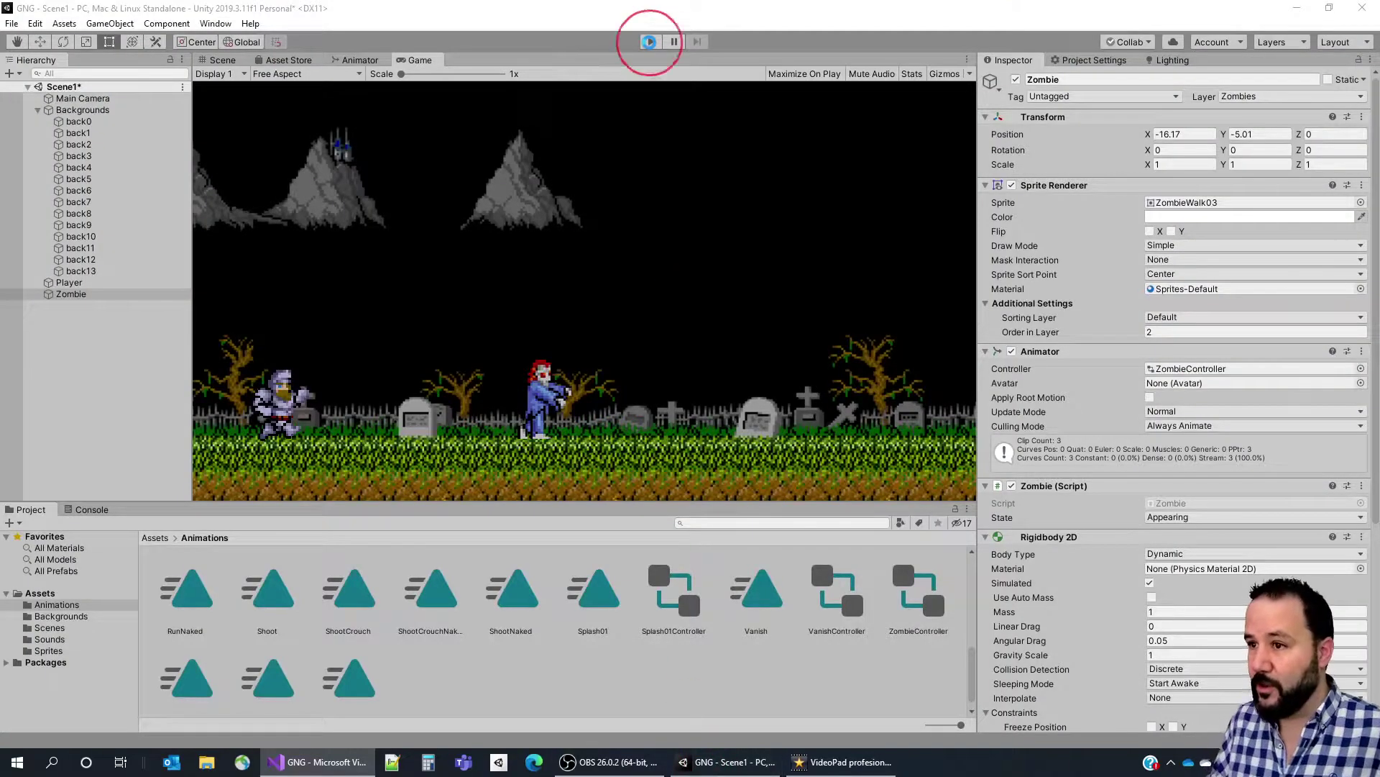
click(649, 42)
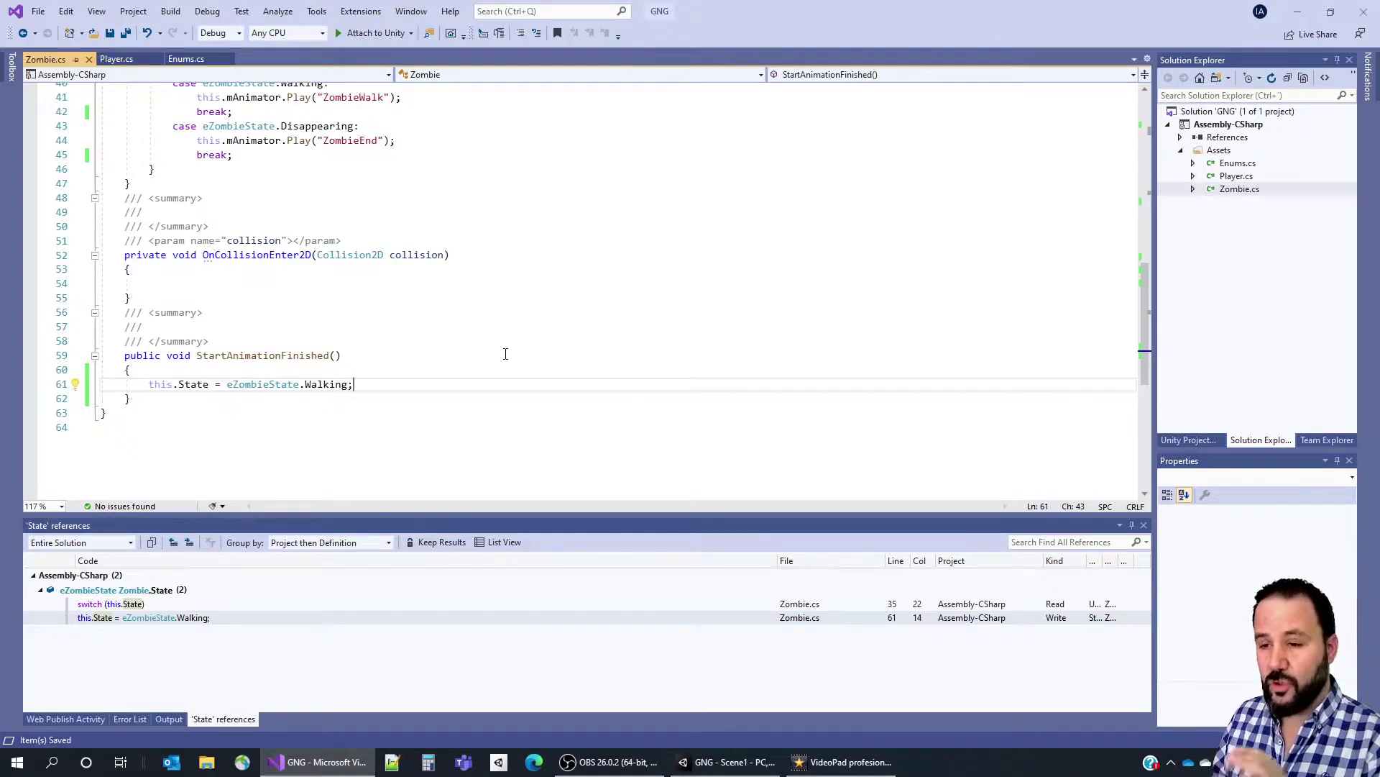
Disable the box collider in Start with this.mBoxCollider.enabled = false; and save.
scroll(503, 356, up, 6)
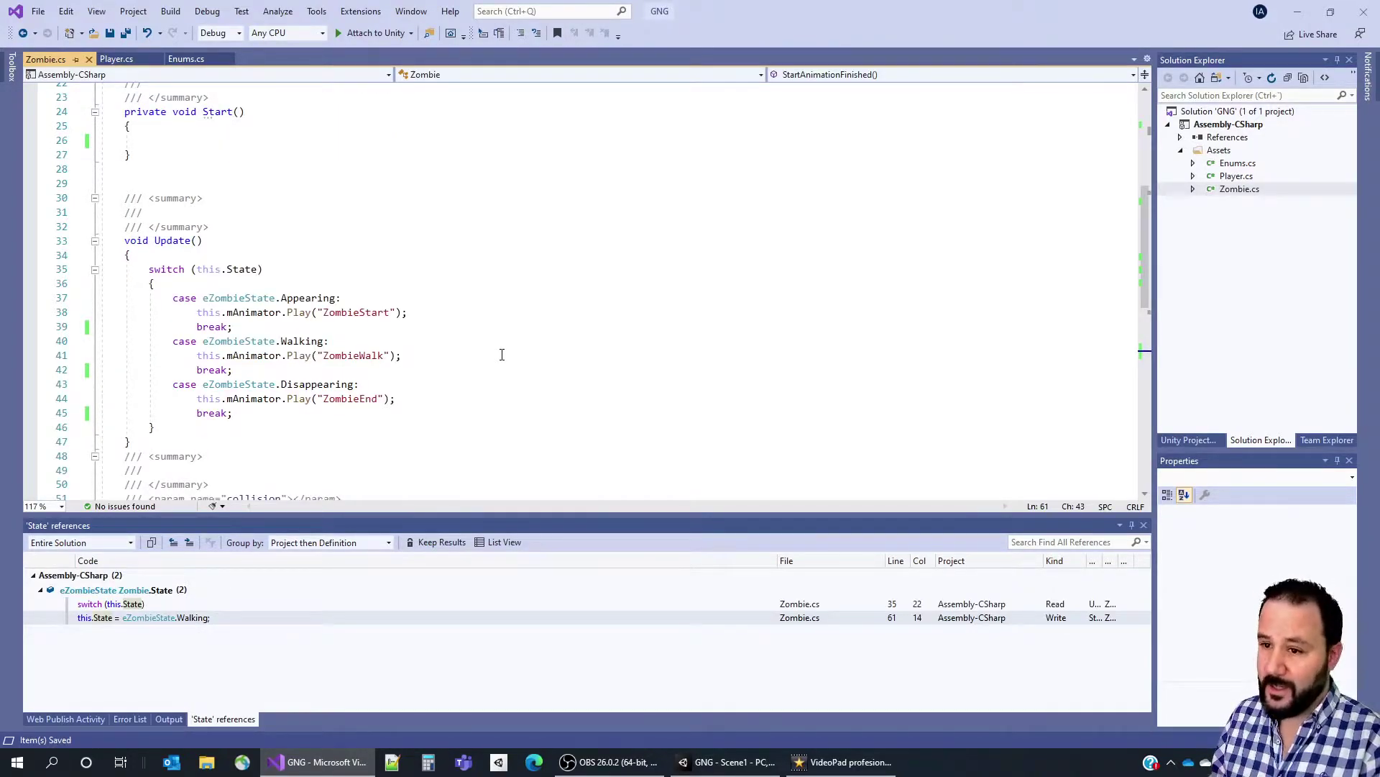
scroll(502, 342, up, 6)
click(288, 169)
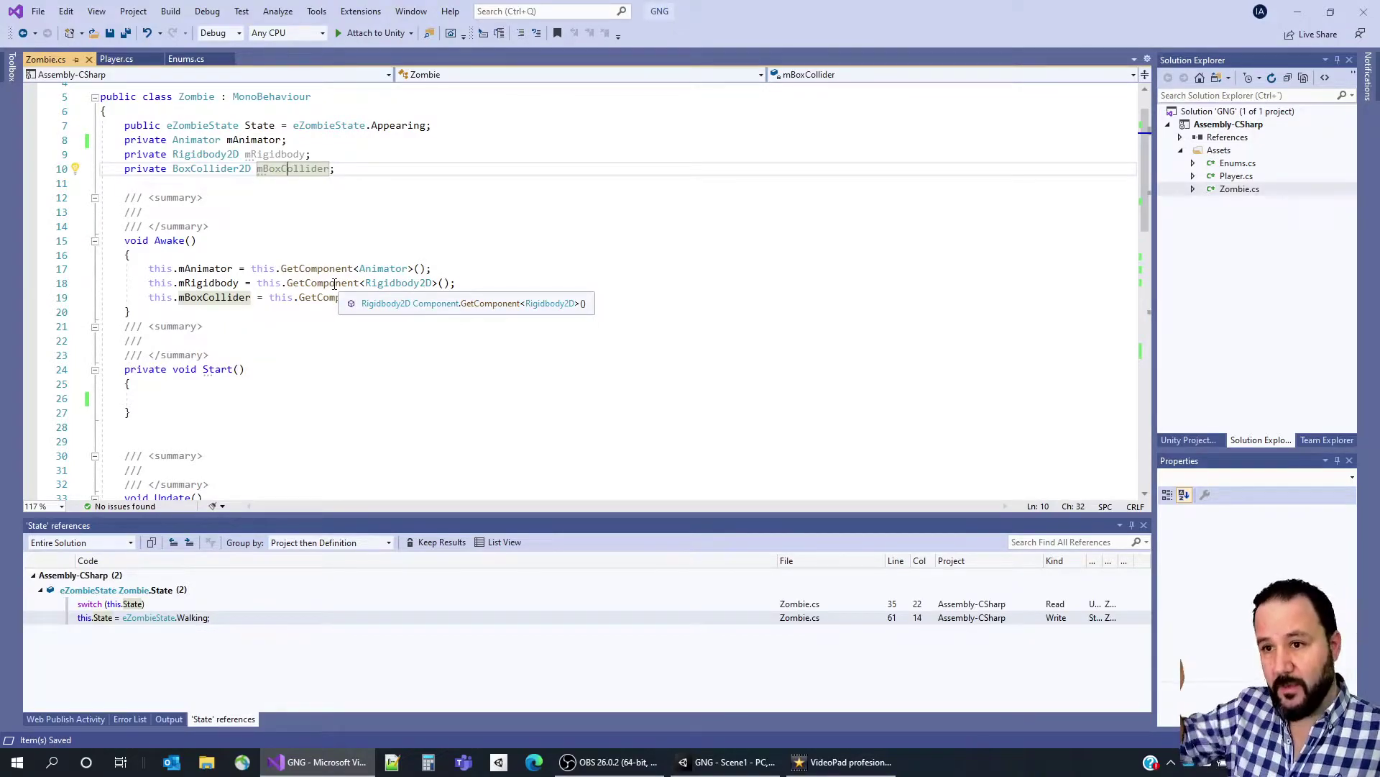
drag(118, 154, 353, 168)
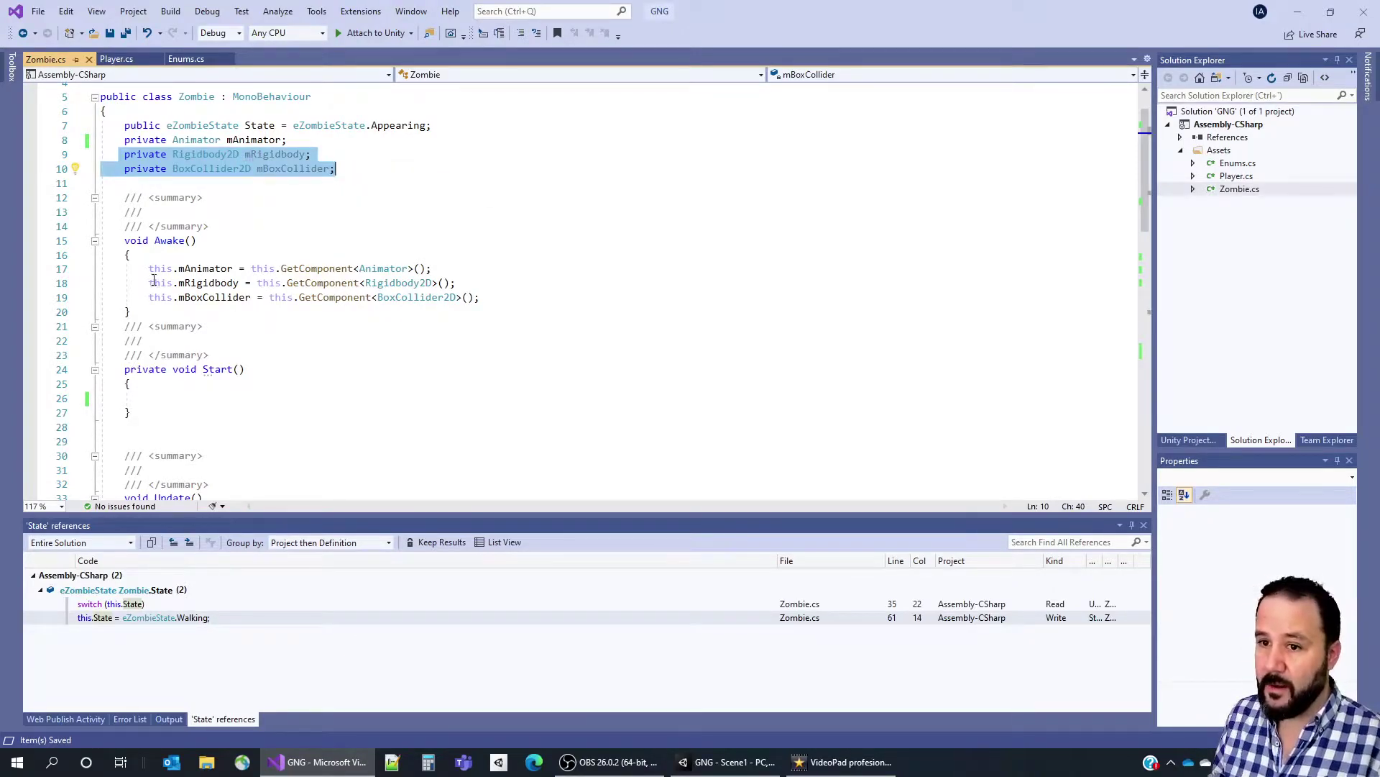
drag(141, 283, 471, 300)
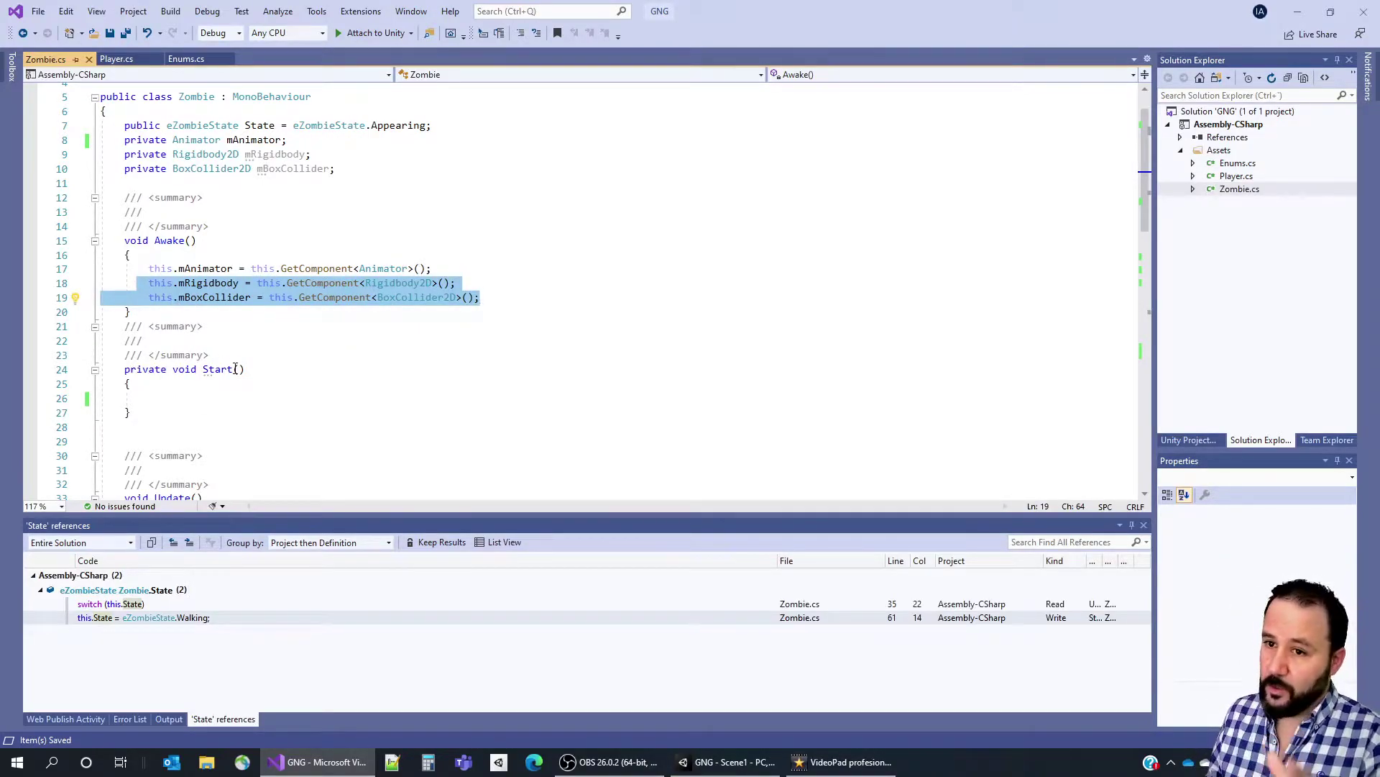
click(190, 400)
text(this.mBoxCollider.enabled = )
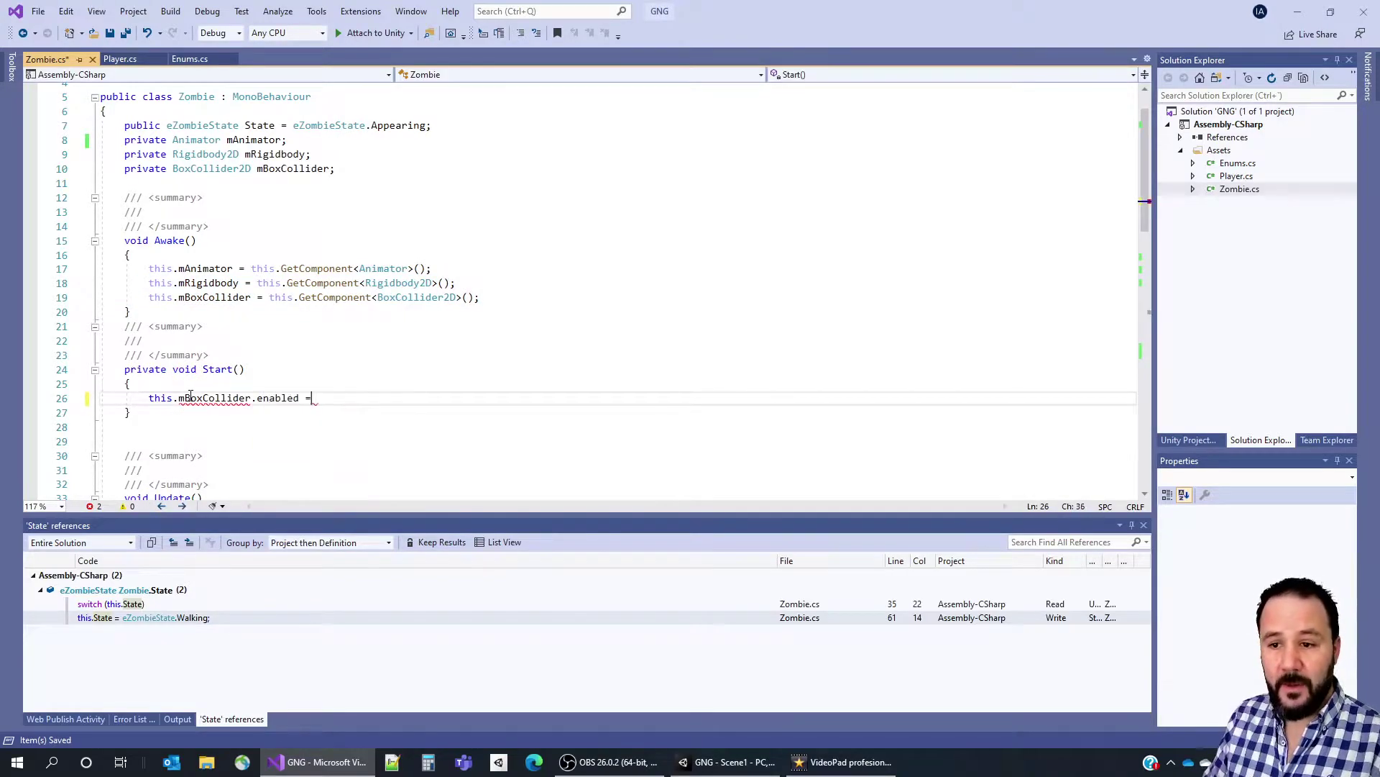
text(false;)
key(ctrl+s)
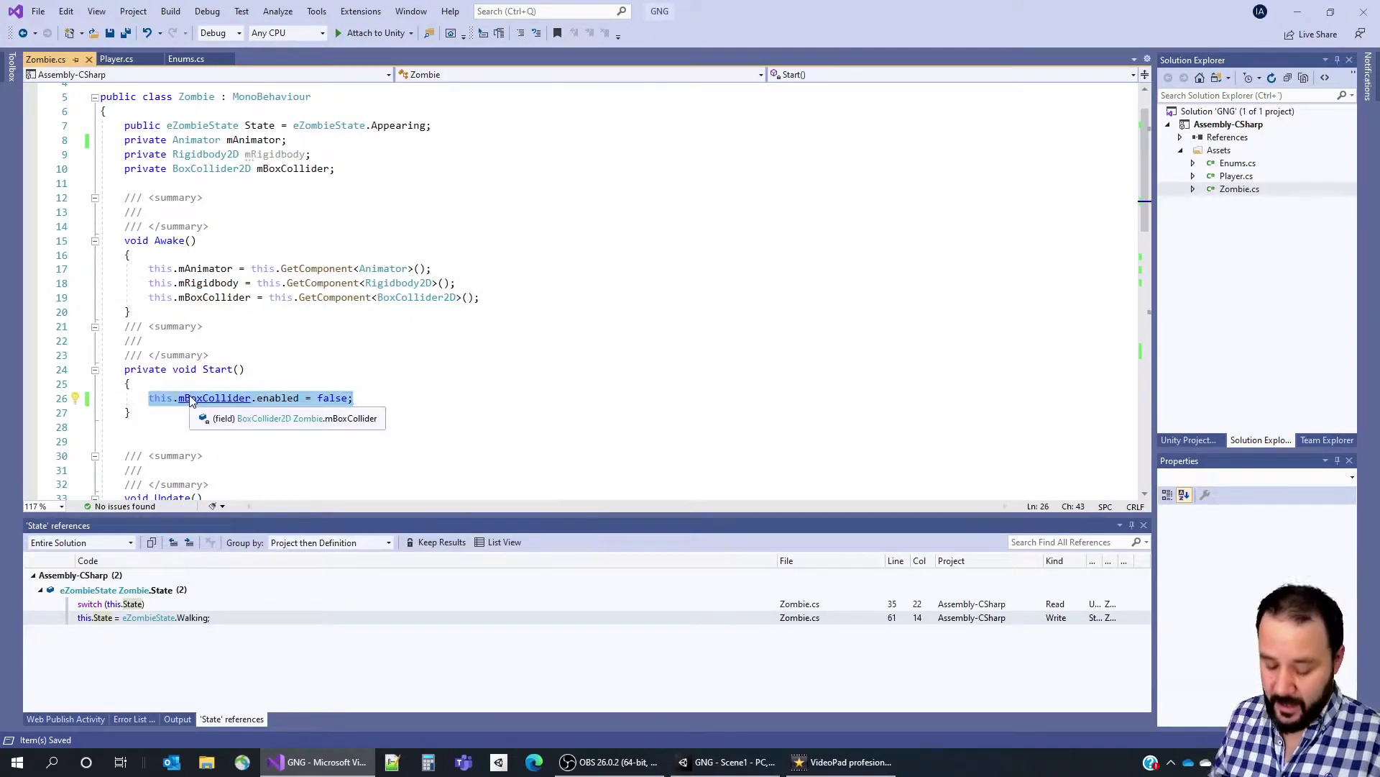
key(Up)
key(Up)
Select the collider-disabling line in Start for reuse.
key(Down)
key(Down)
key(Home)
key(shift+End)
key(ctrl+c)
scroll(420, 200, down, 5)
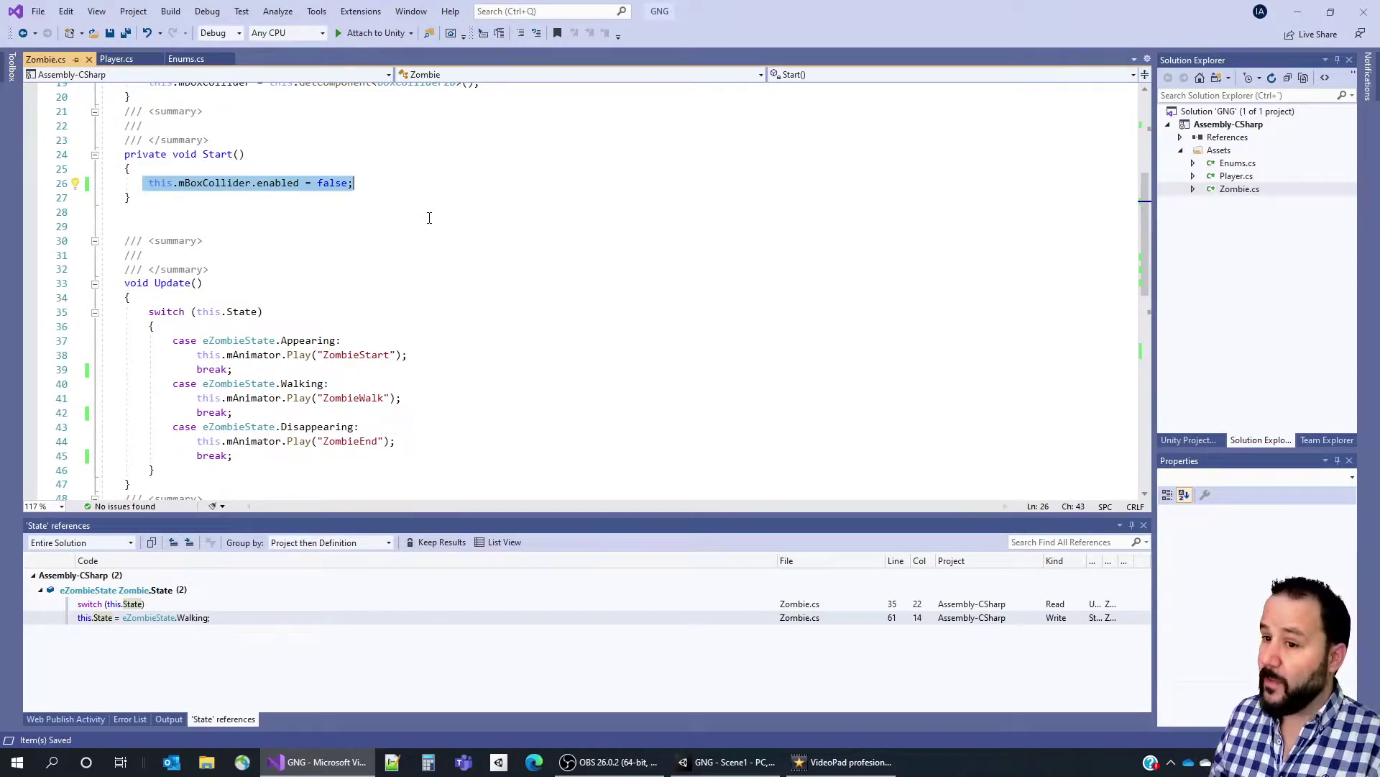
scroll(424, 216, down, 3)
scroll(425, 283, down, 4)
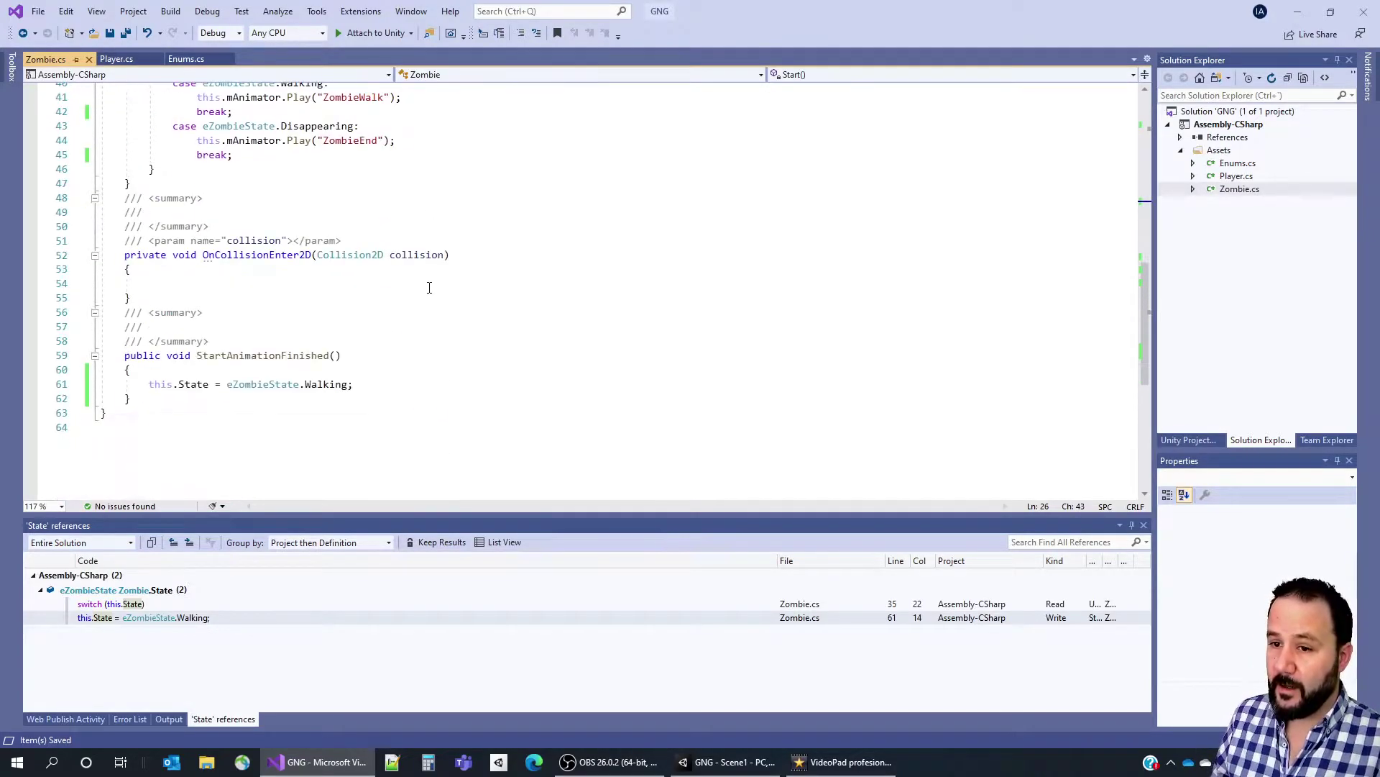
Add this.mBoxCollider.enabled = true; after the Walking assignment in StartAnimationFinished and save.
click(394, 385)
key(Return)
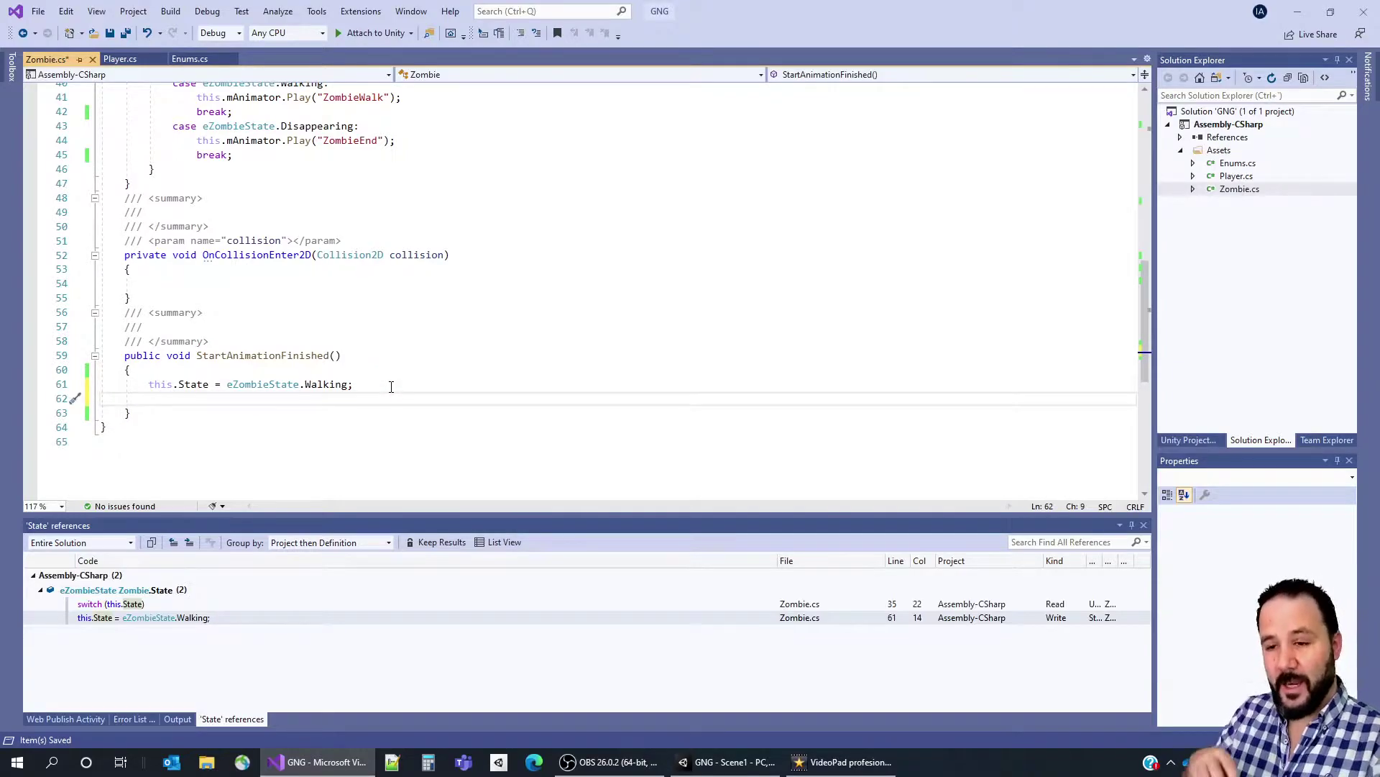
key(ctrl+v)
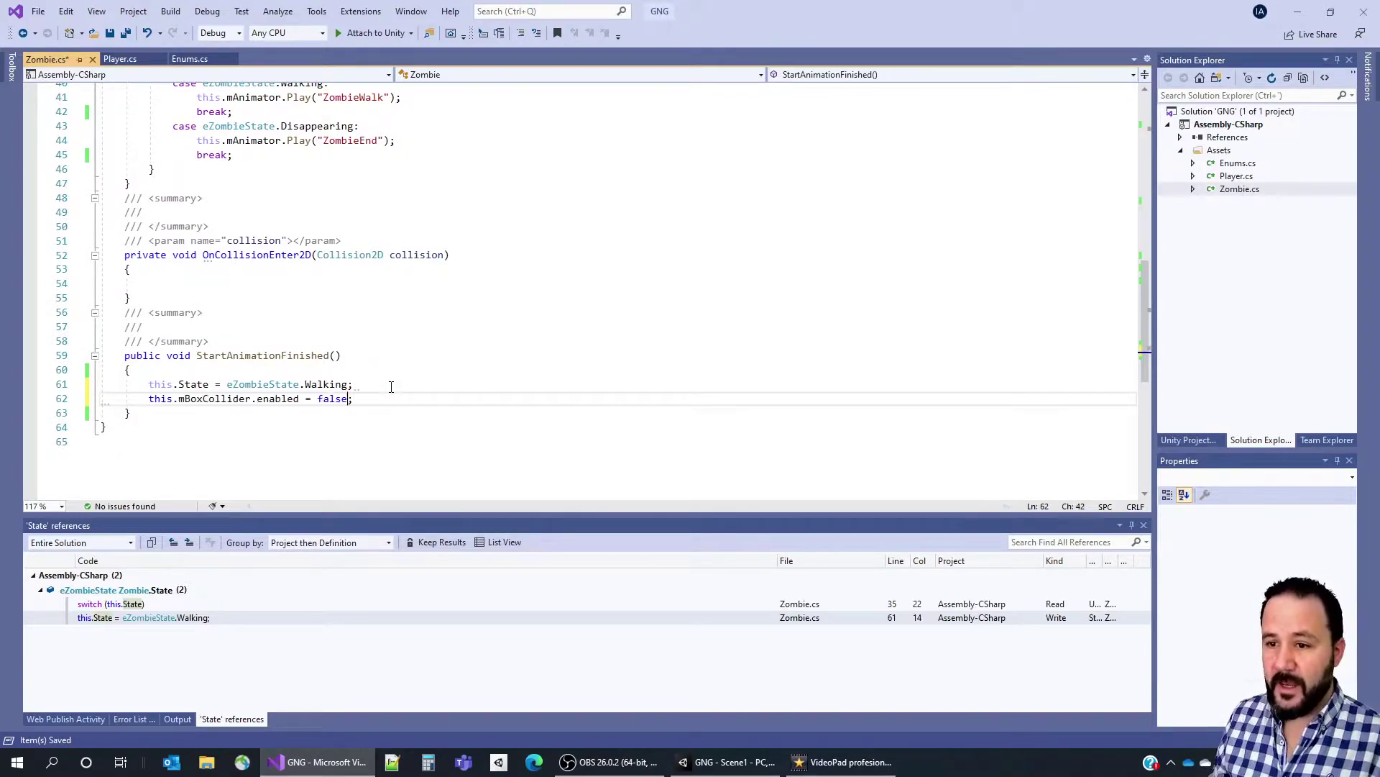
key(Left)
key(BackSpace)
key(BackSpace)
key(BackSpace)
text(true)
key(Home)
key(shift+End)
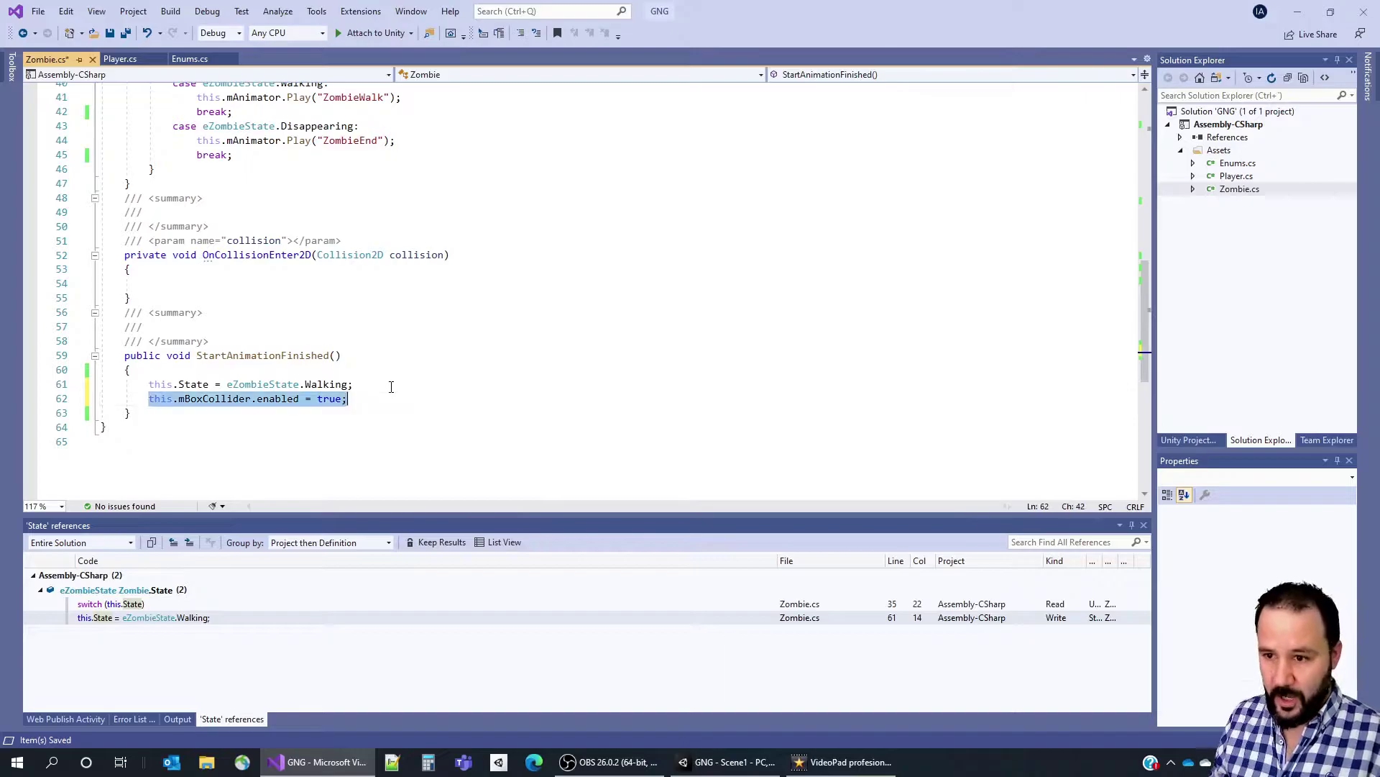
key(ctrl+s)
click(374, 388)
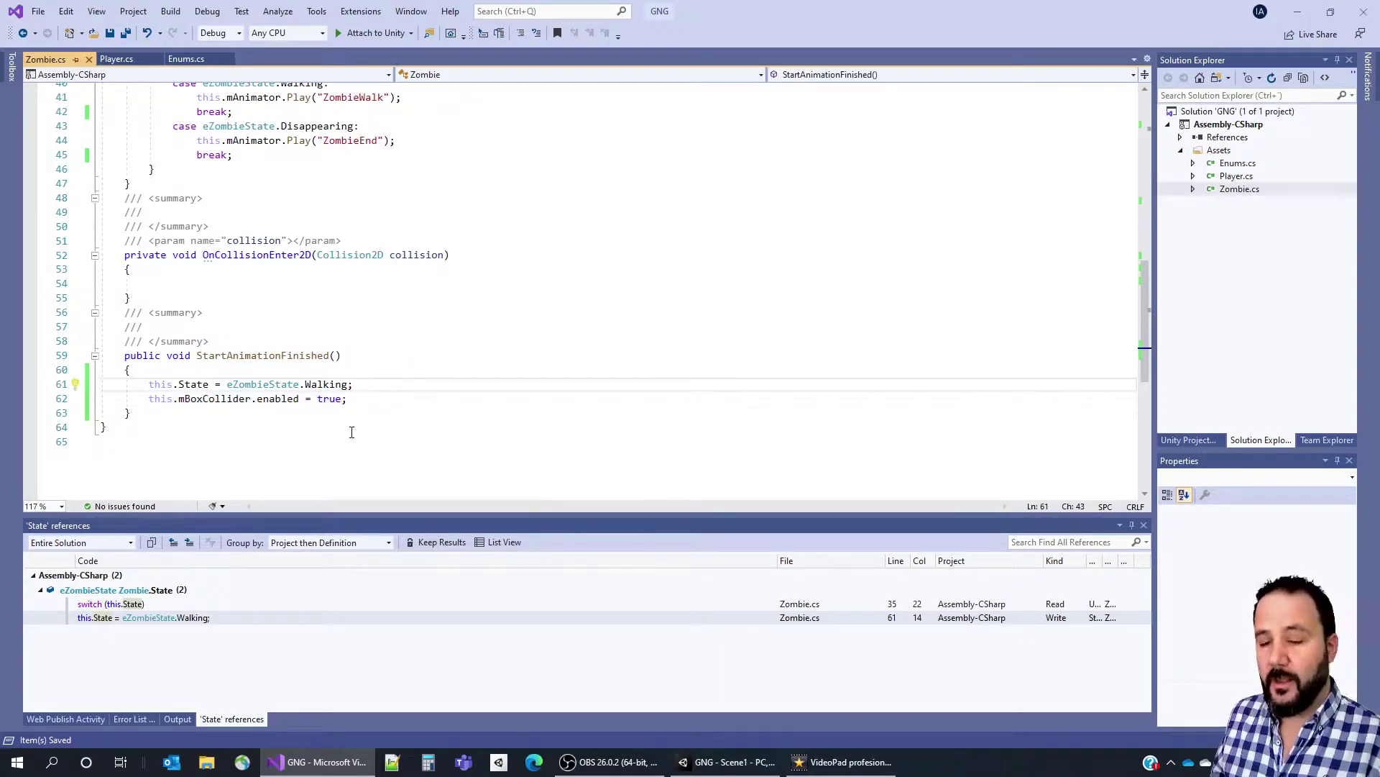
Set mRigidbody.velocity to Vector2.zero in the Appearing case and save.
scroll(440, 292, up, 4)
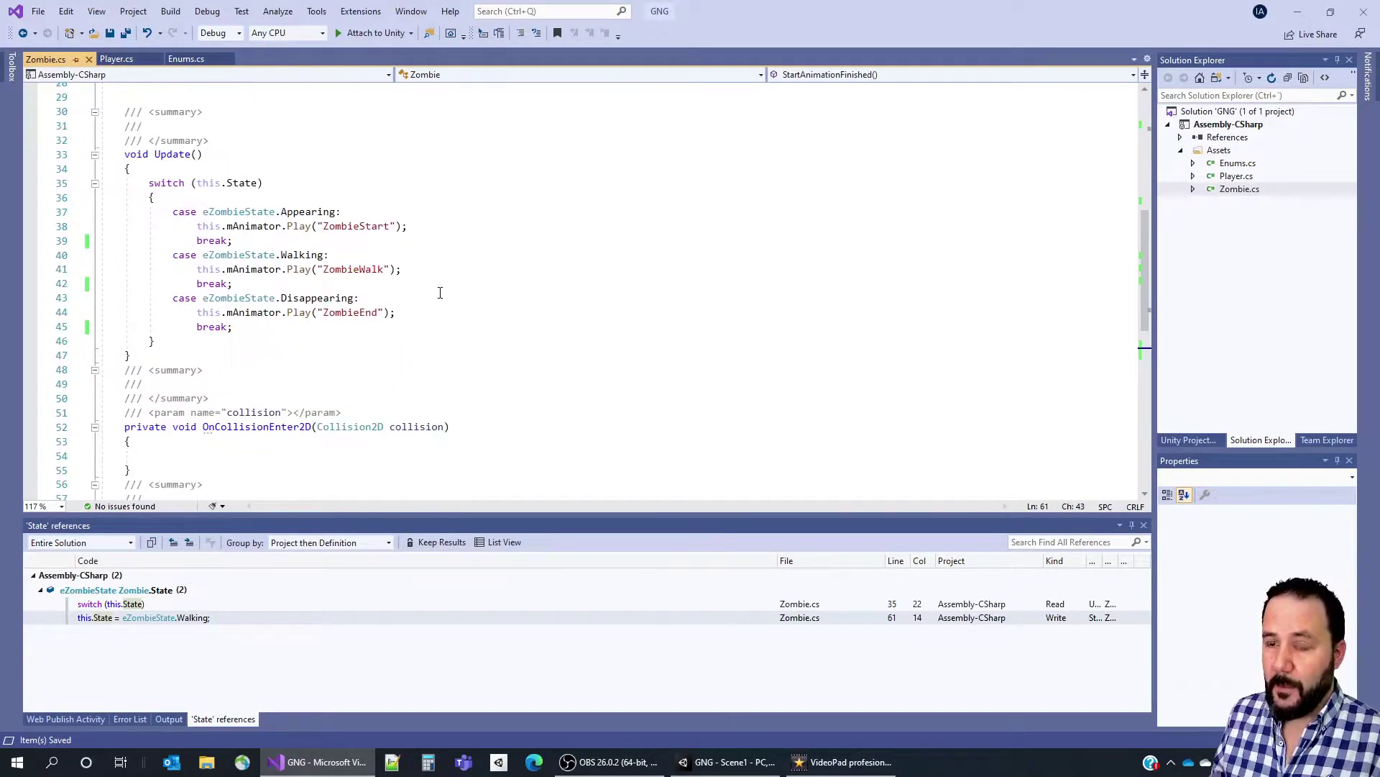
click(451, 227)
key(Return)
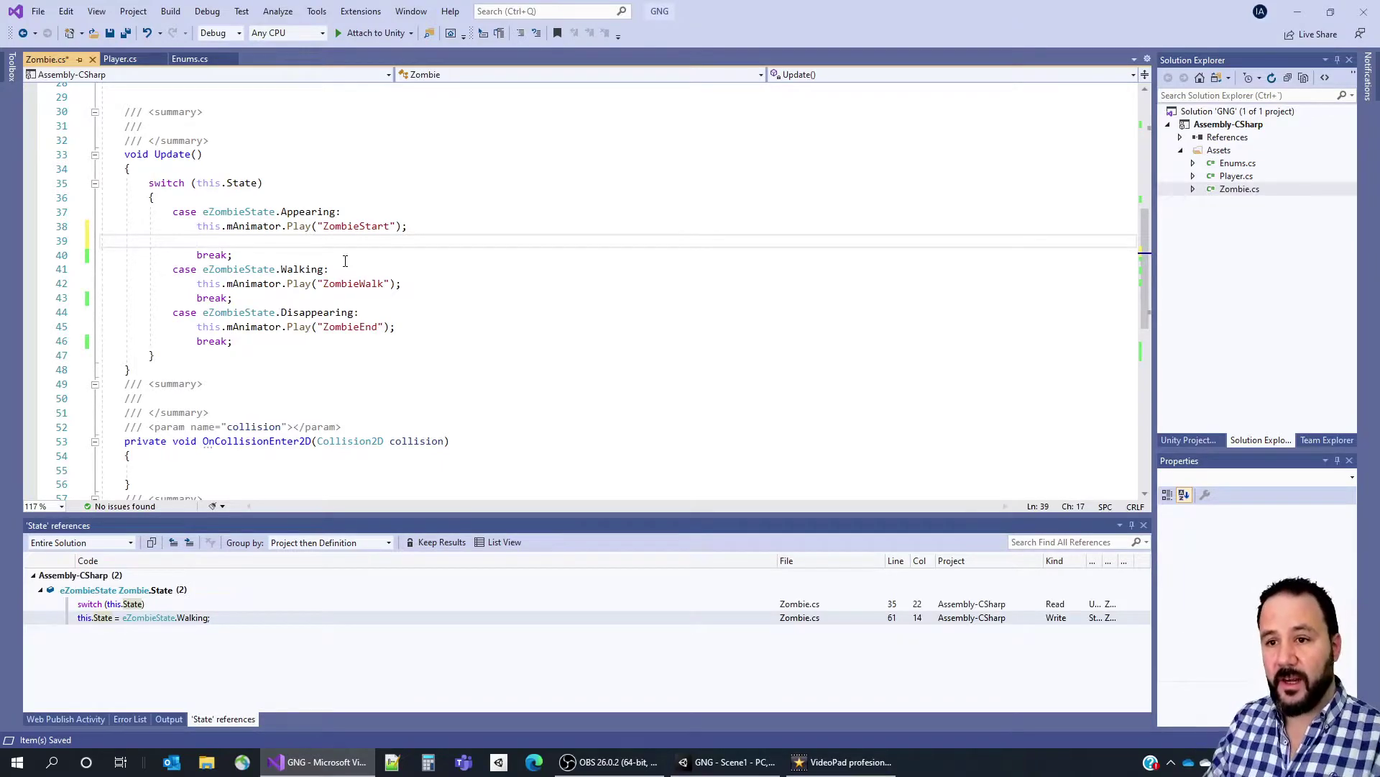
text(this.mRigidbody.velocity = v)
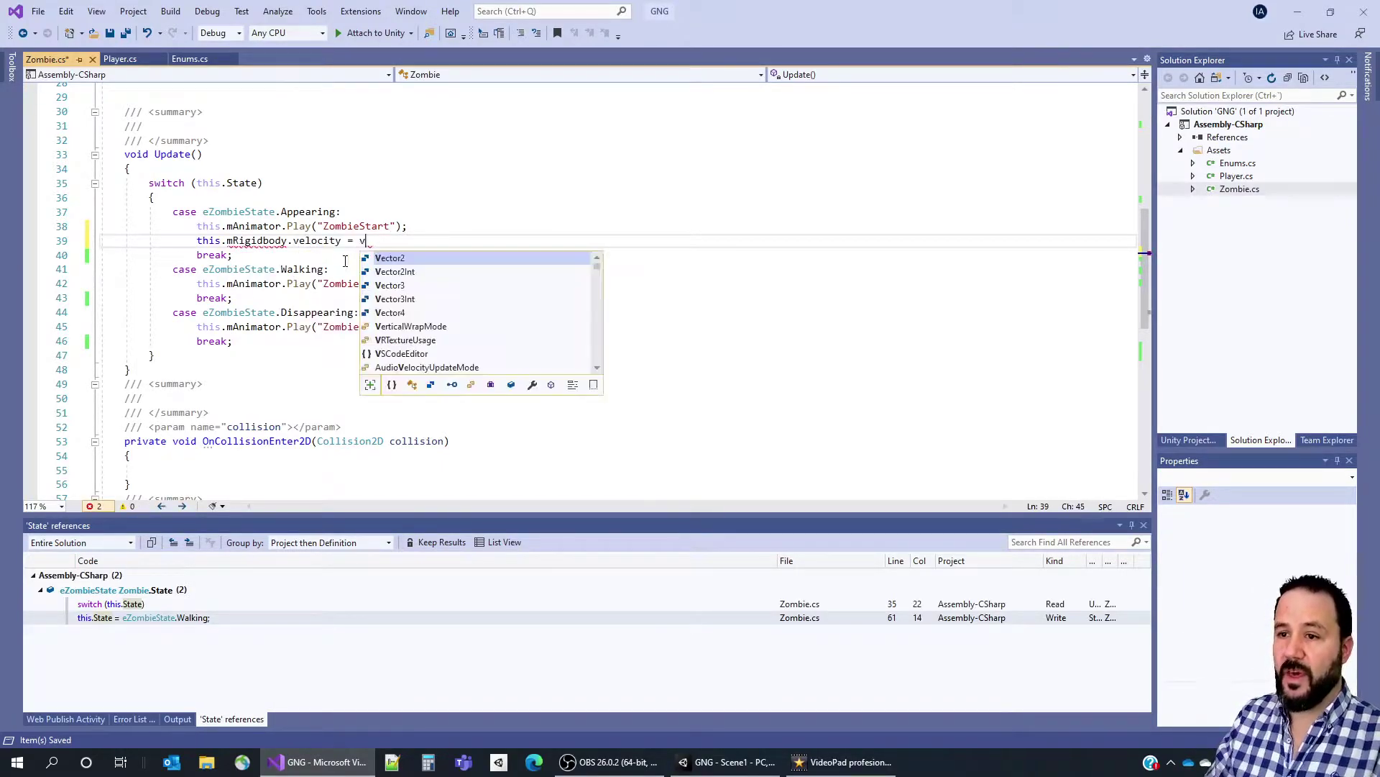
text(ector2.zero;)
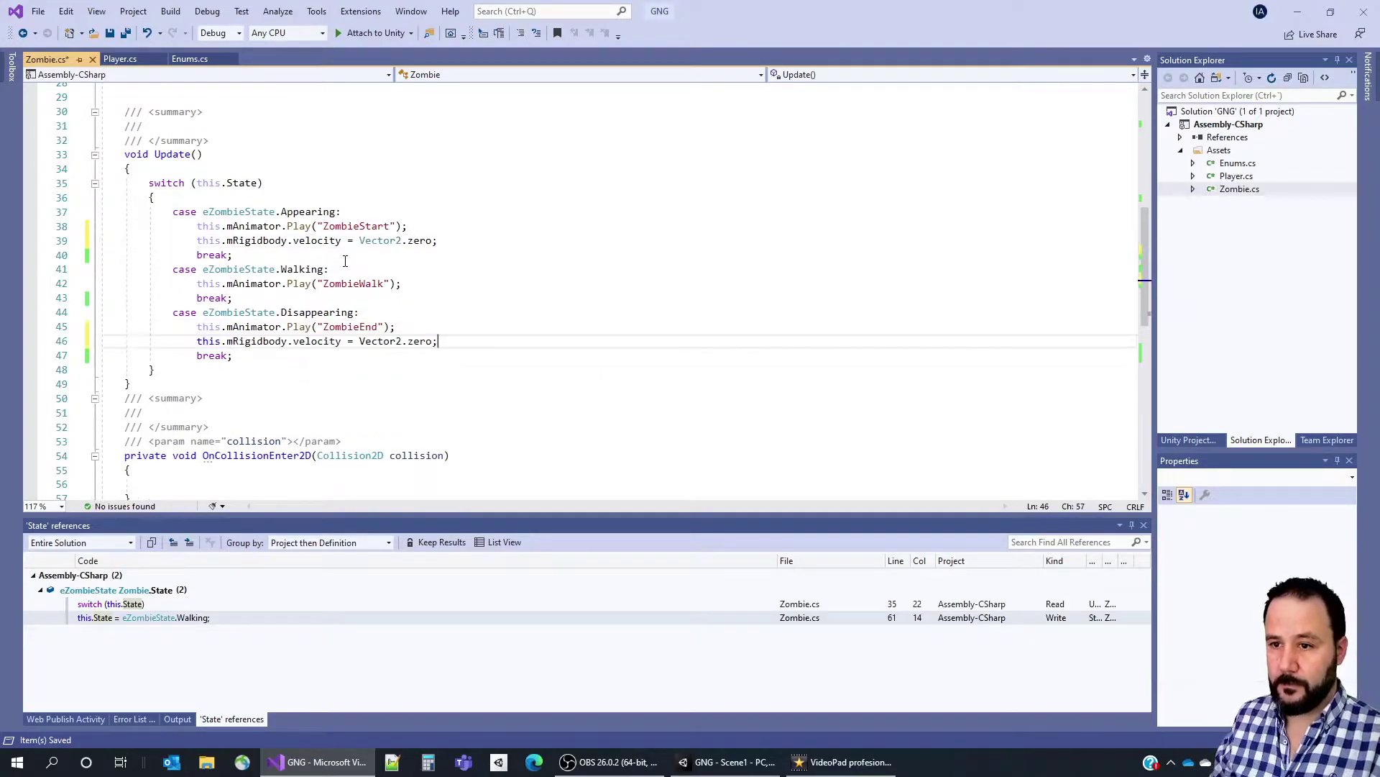
key(ctrl+s)
scroll(421, 338, down, 2)
drag(191, 197, 480, 196)
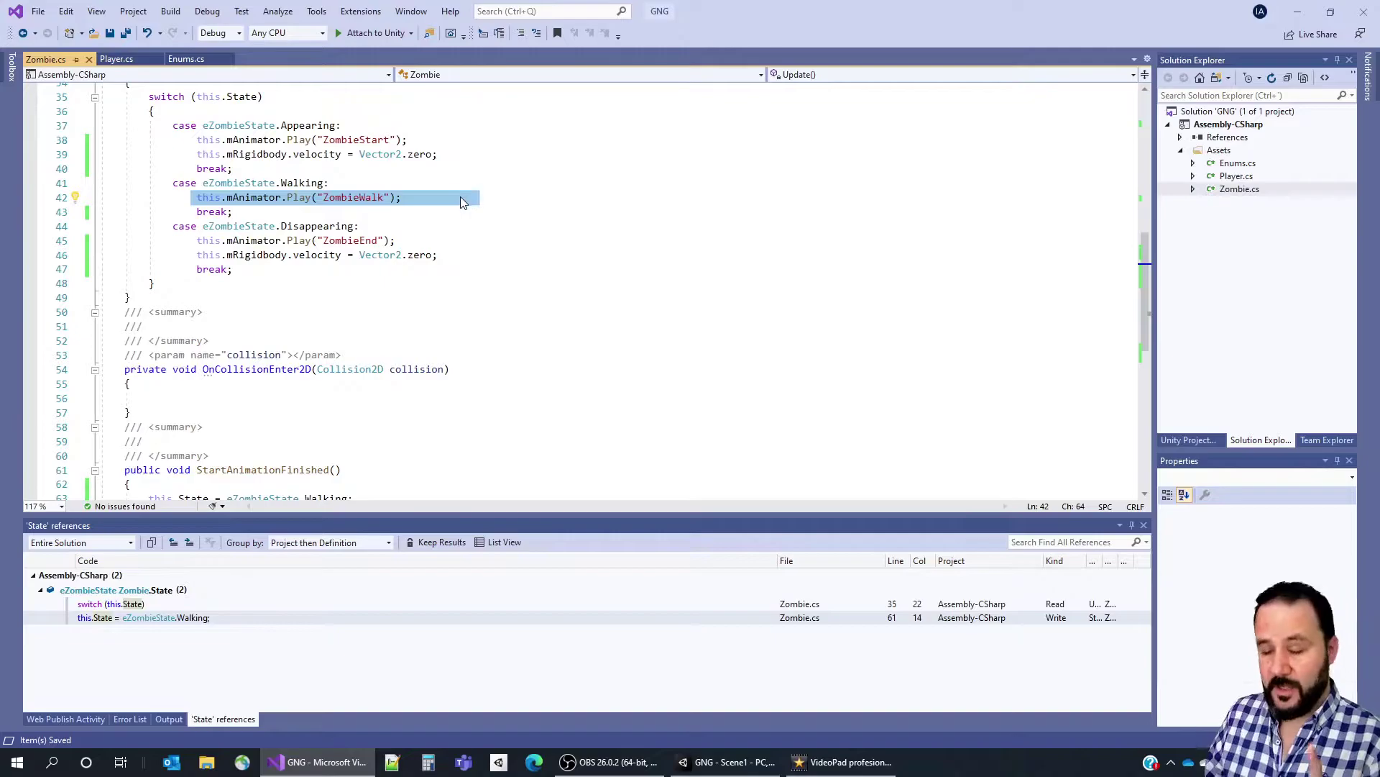
Begin a this.mRigidbody.velocity assignment in the Walking case after the ZombieWalk call.
click(453, 200)
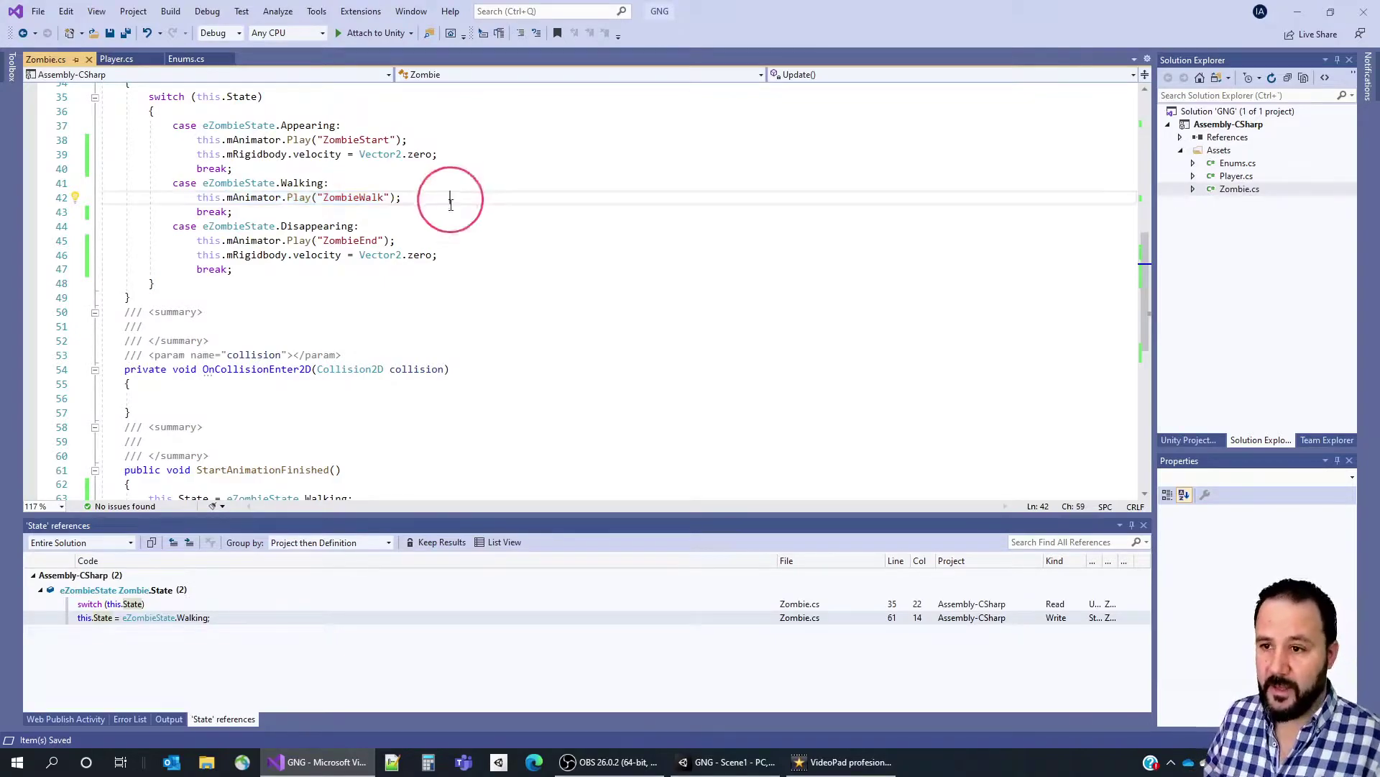
key(Return)
text(this.mRigidbody.velocity =)
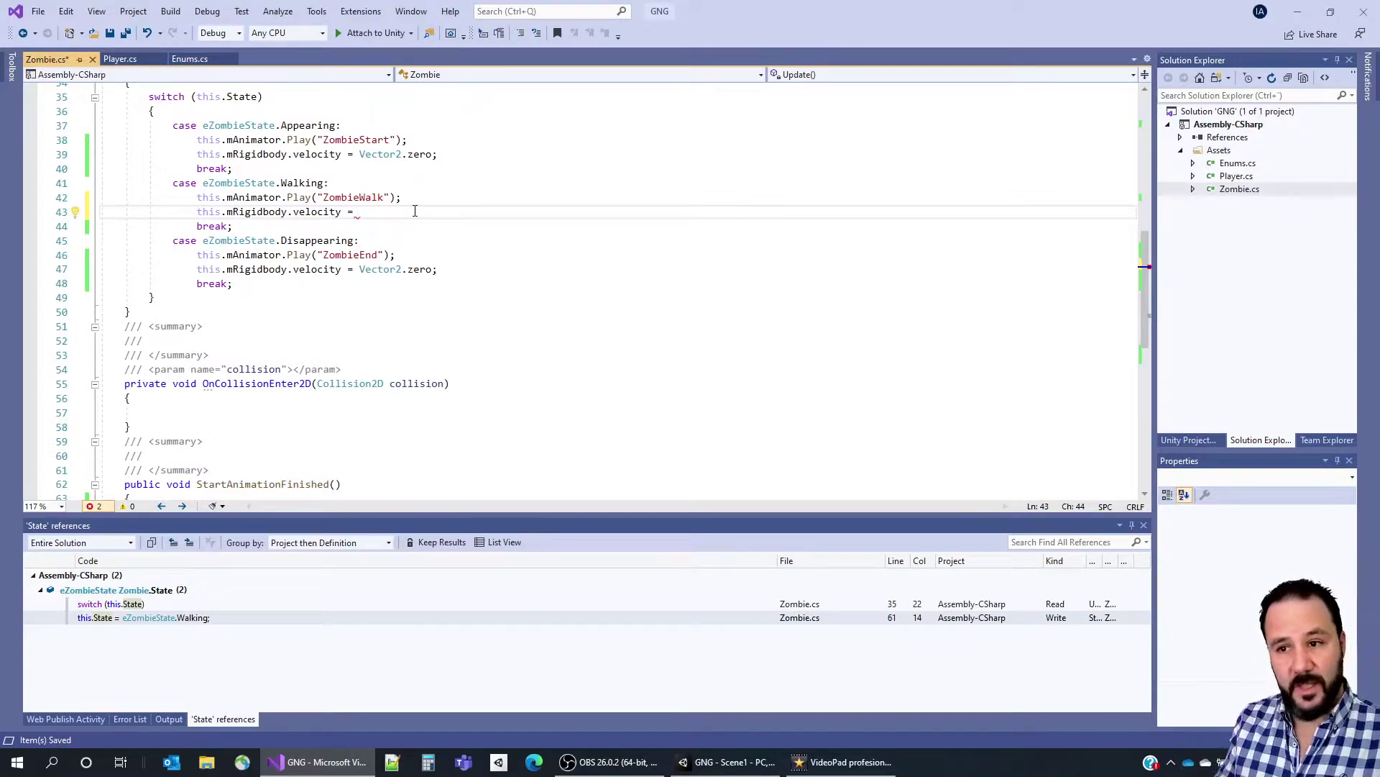
Declare private bool mLookLeft and set walking velocity to new Vector2((mLookLeft ? -1 : 1), velocity.y).
scroll(448, 245, up, 11)
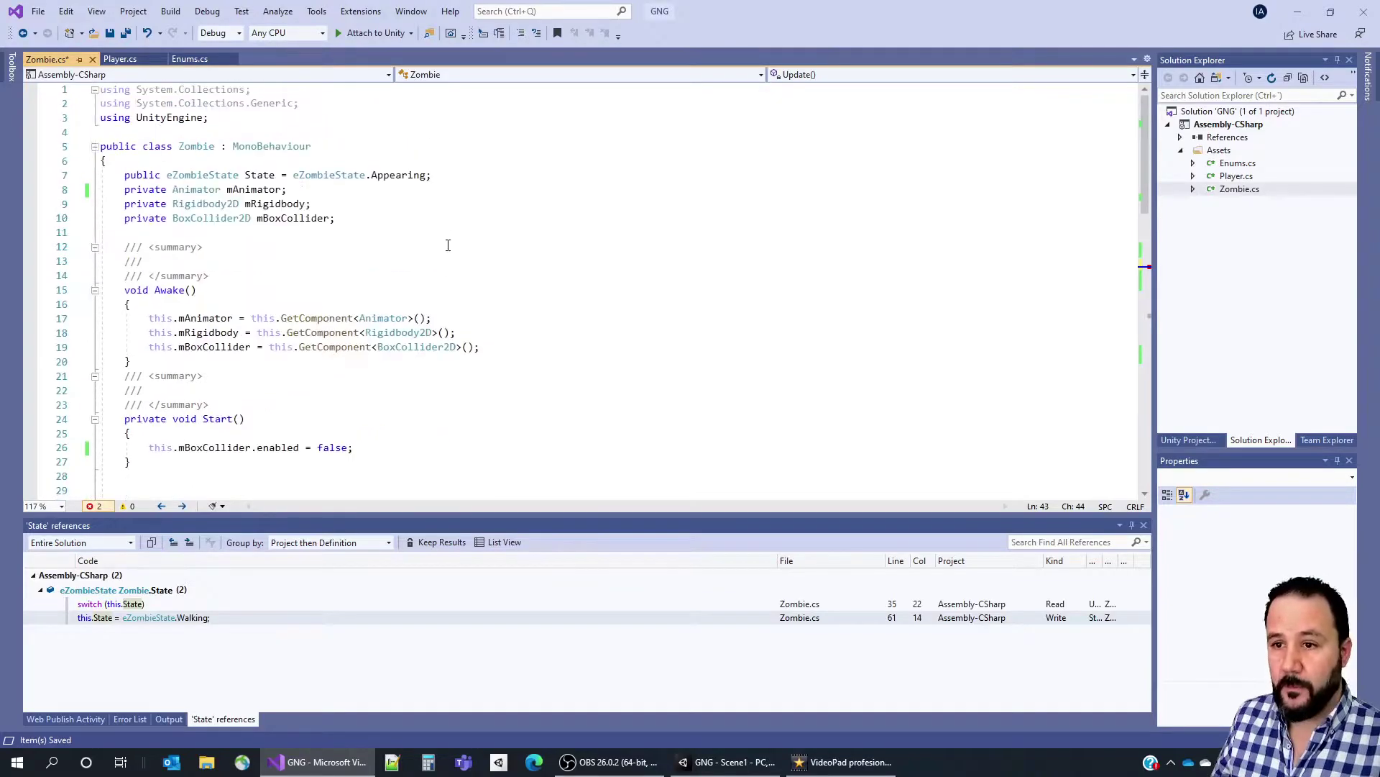
click(401, 218)
key(Return)
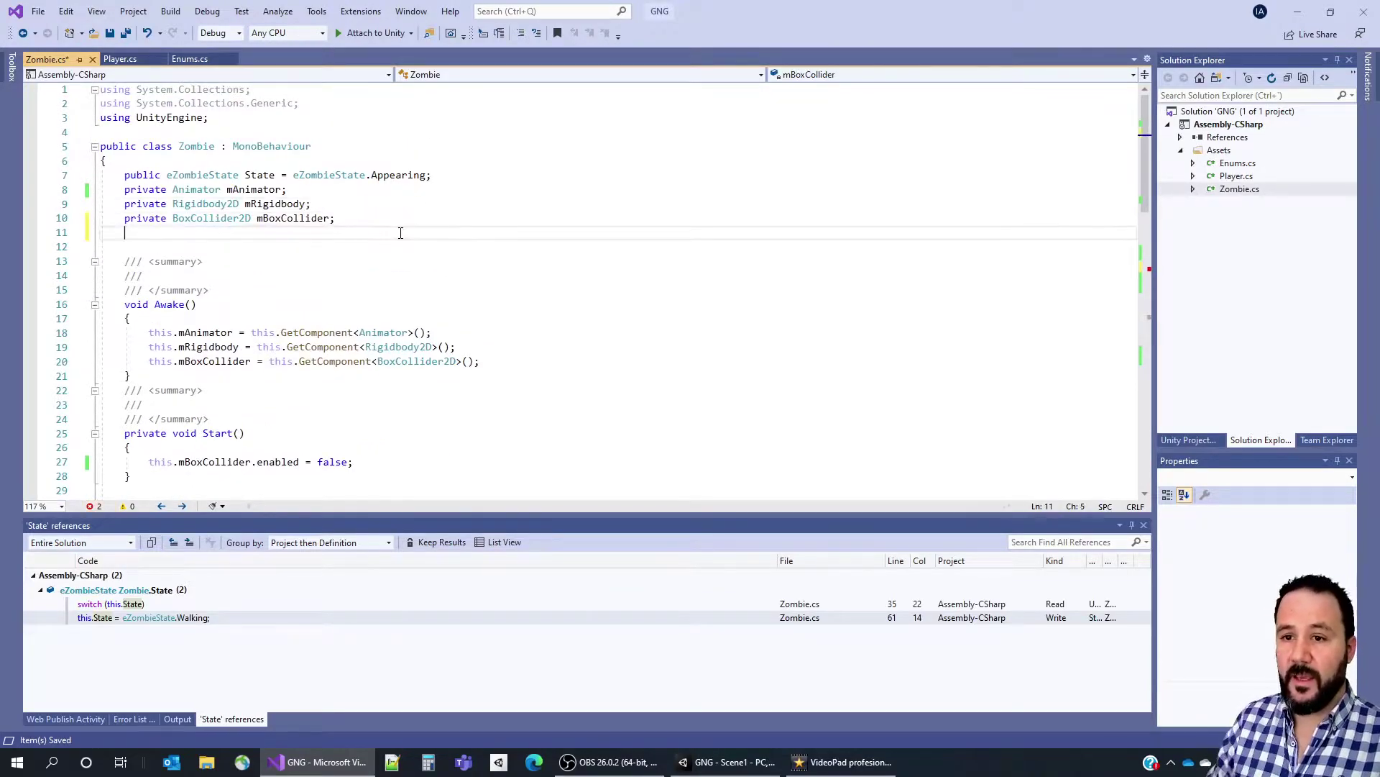
text(private )
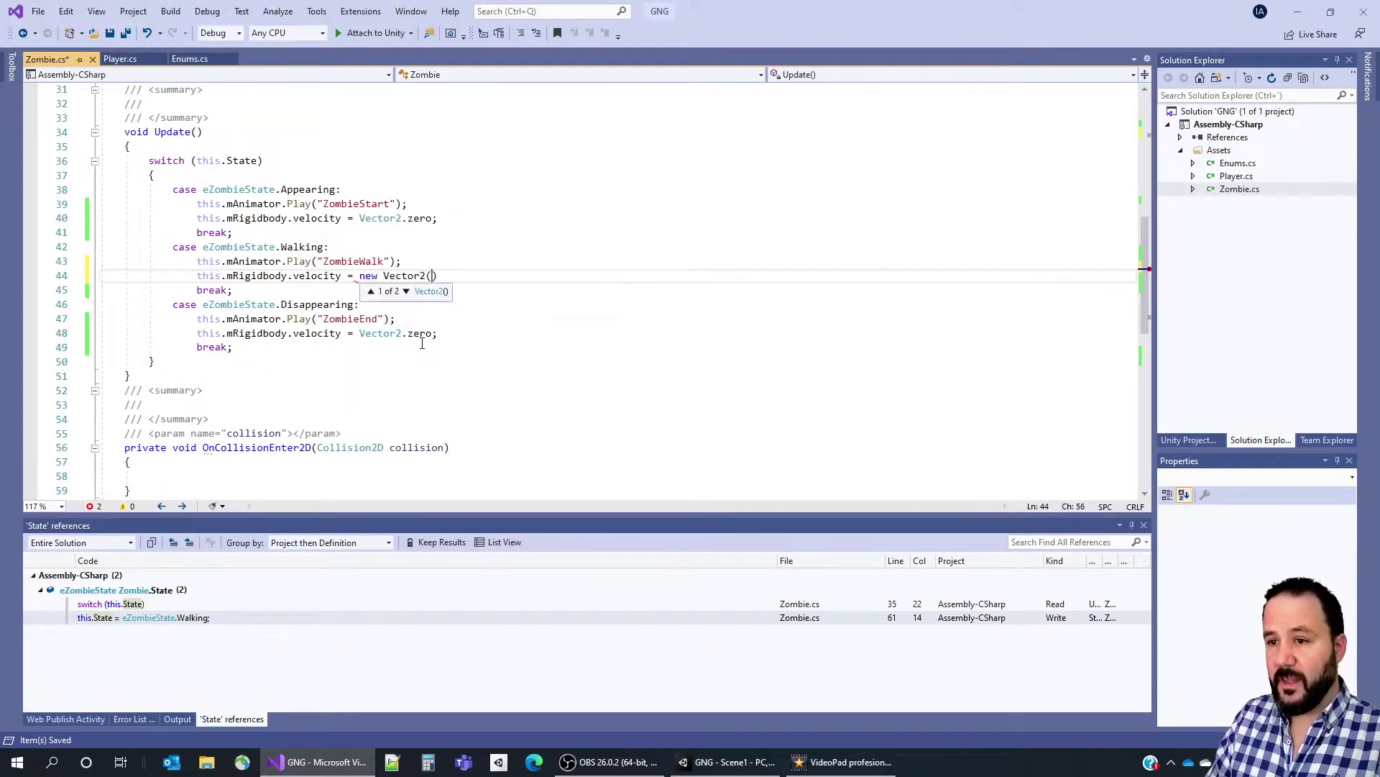
text(? -1 : 1)
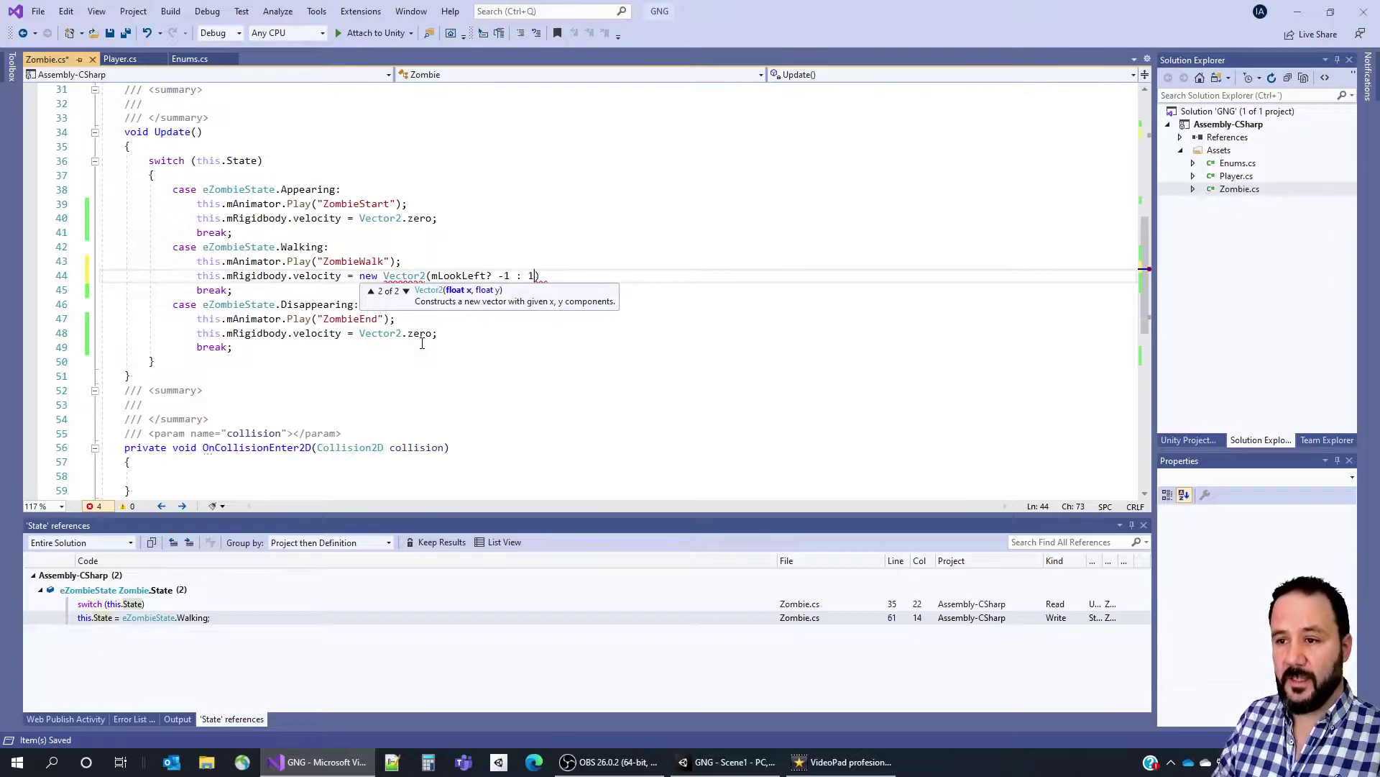
text(,)
key(Escape)
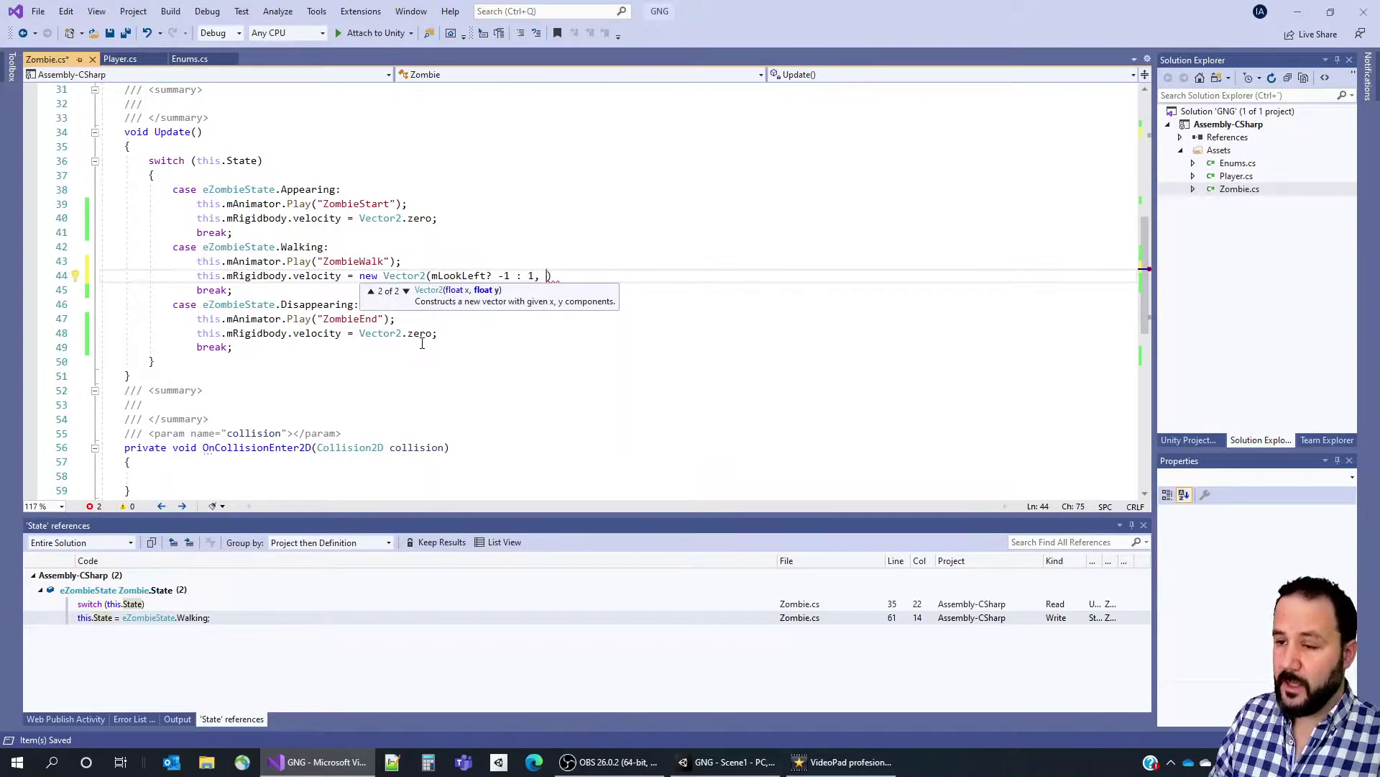
text(this.mRigidbody.)
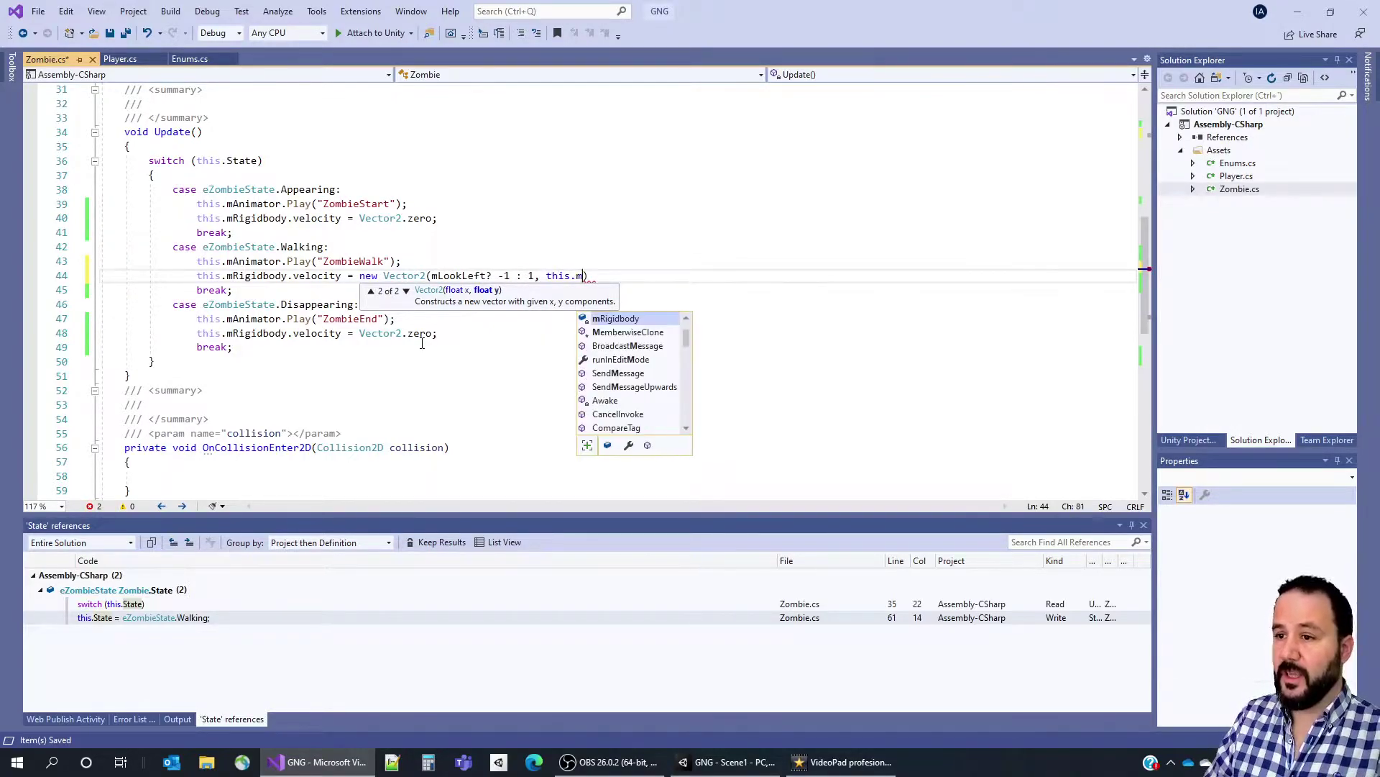
text(velocity)
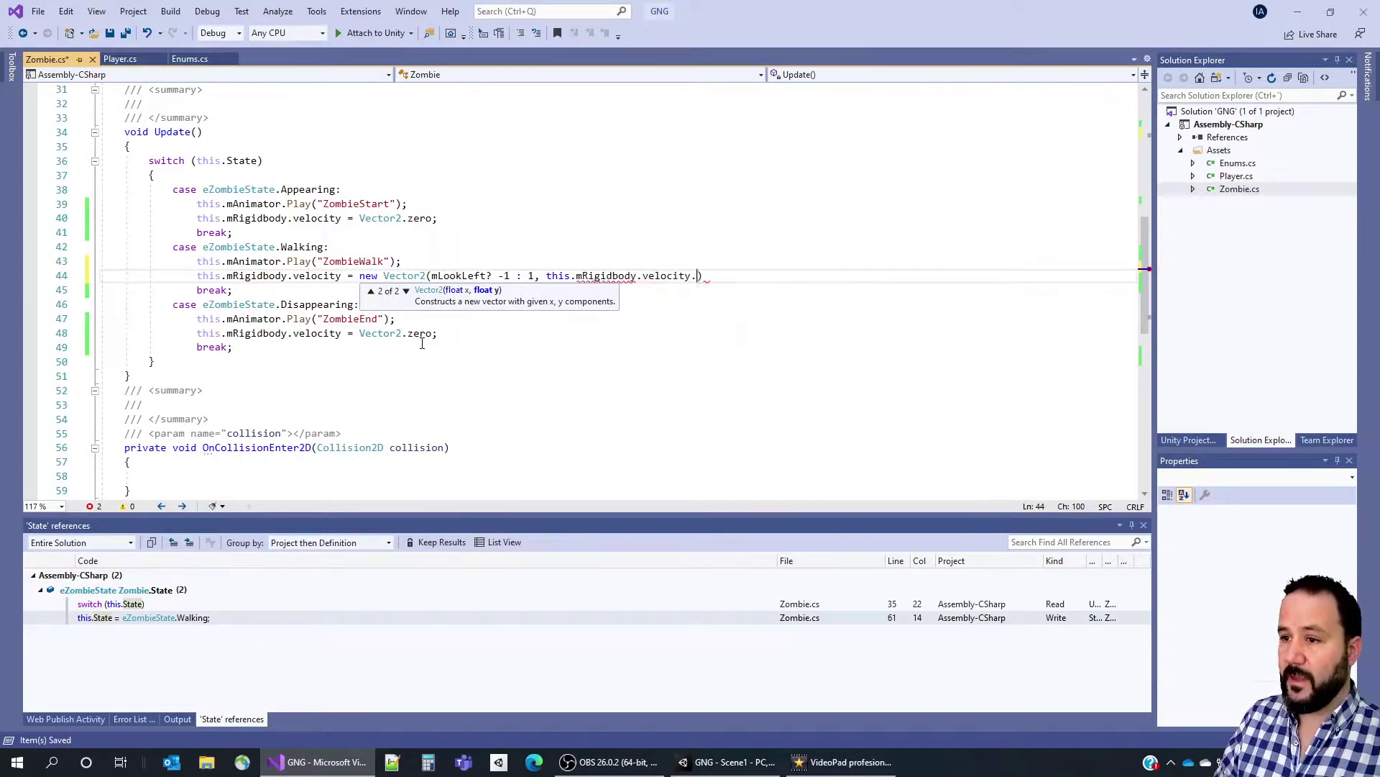
text(.y);)
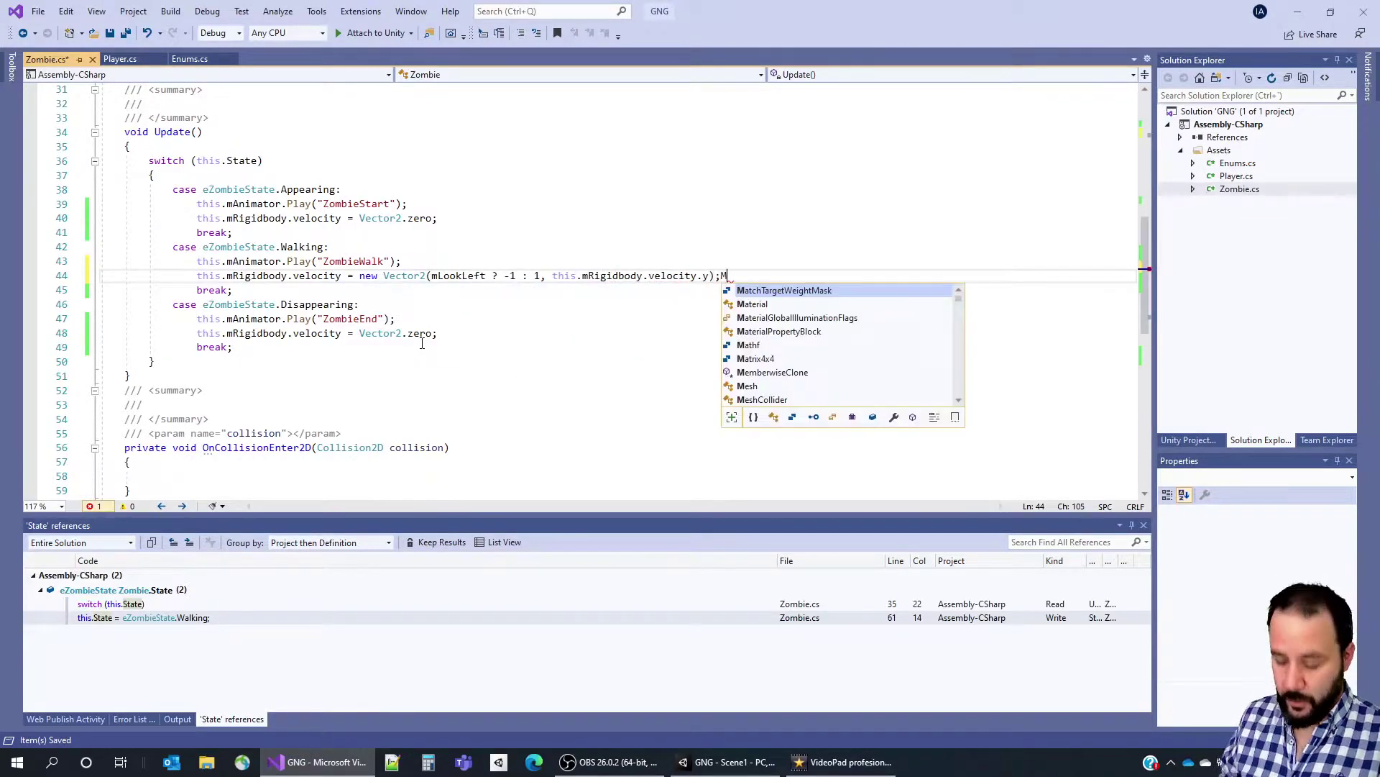
key(ctrl+s)
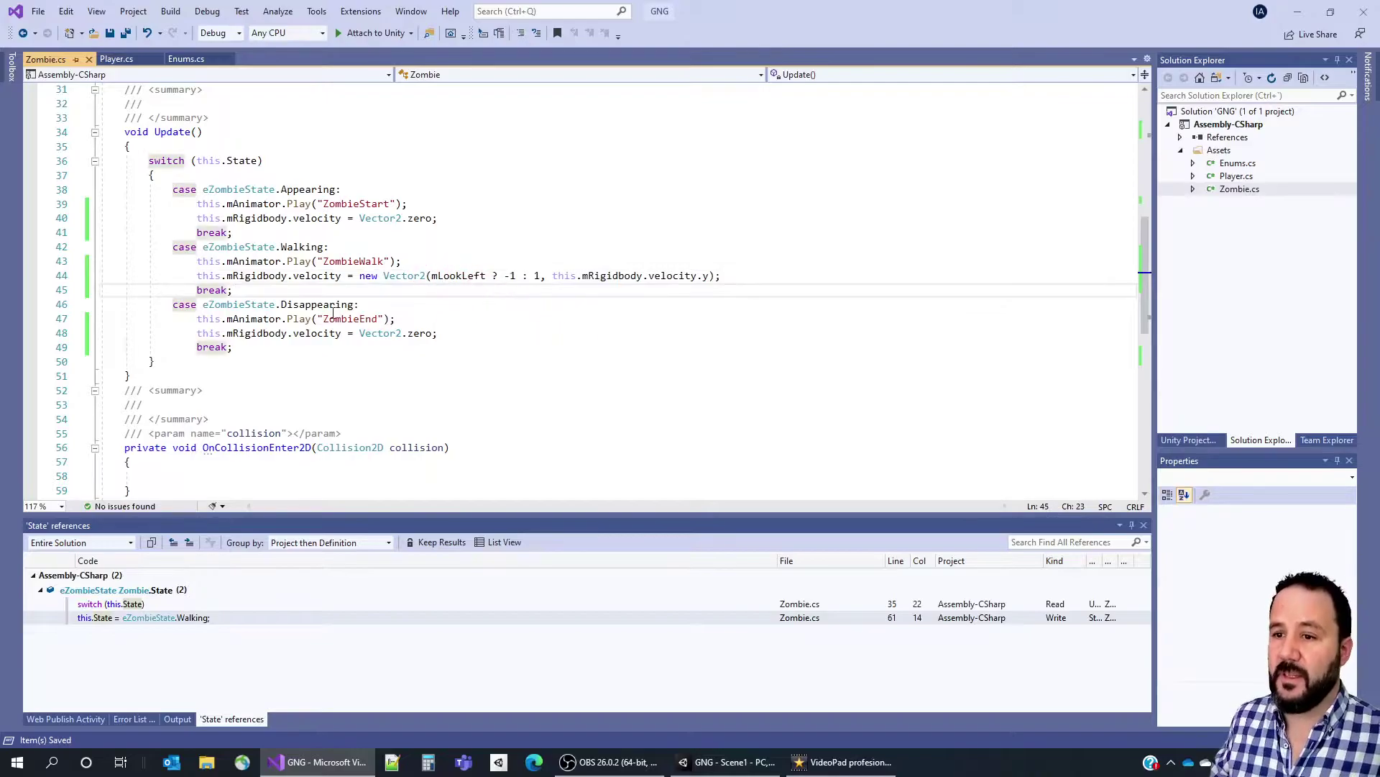
Add public float SpeedX = 3 and multiply the walking horizontal velocity by SpeedX.
scroll(396, 286, up, 10)
key(Return)
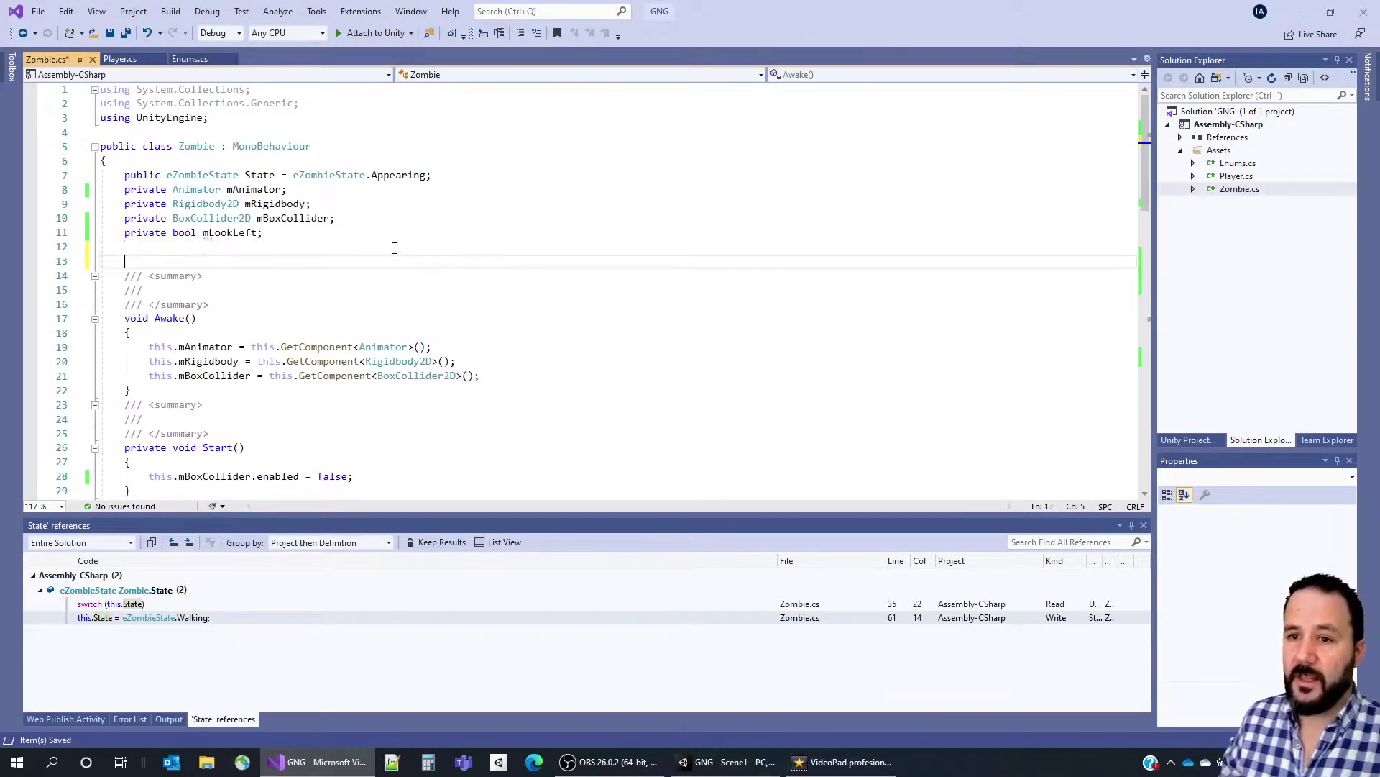
key(Up)
text(public )
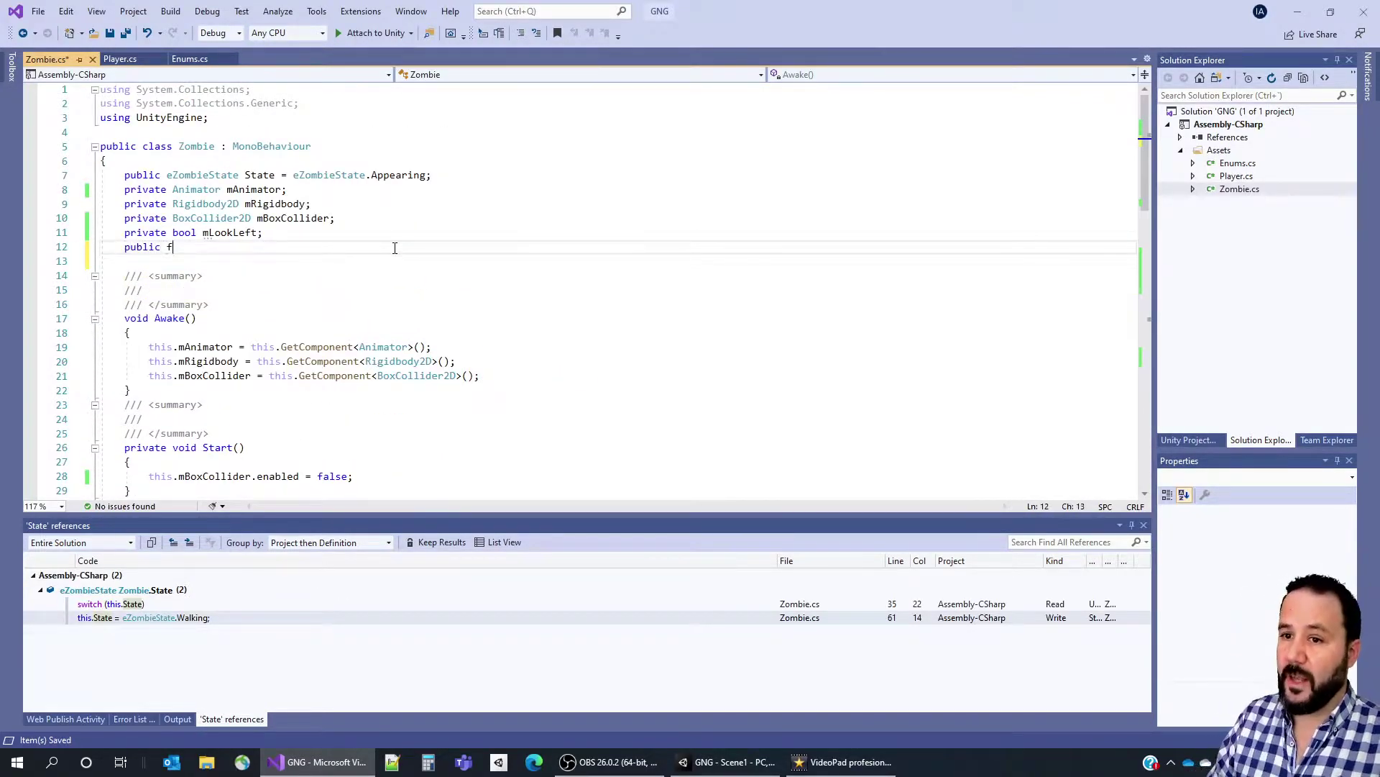
text(float)
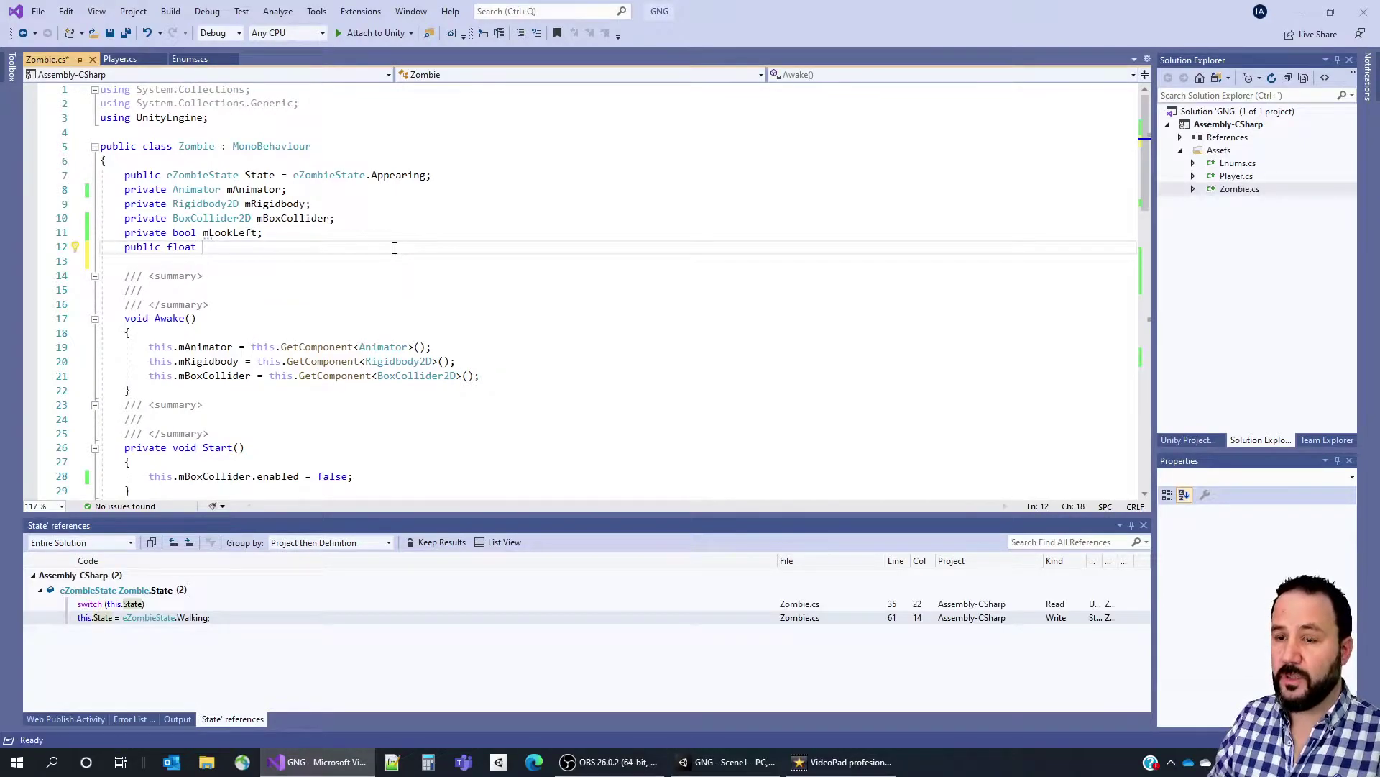
text( Spee)
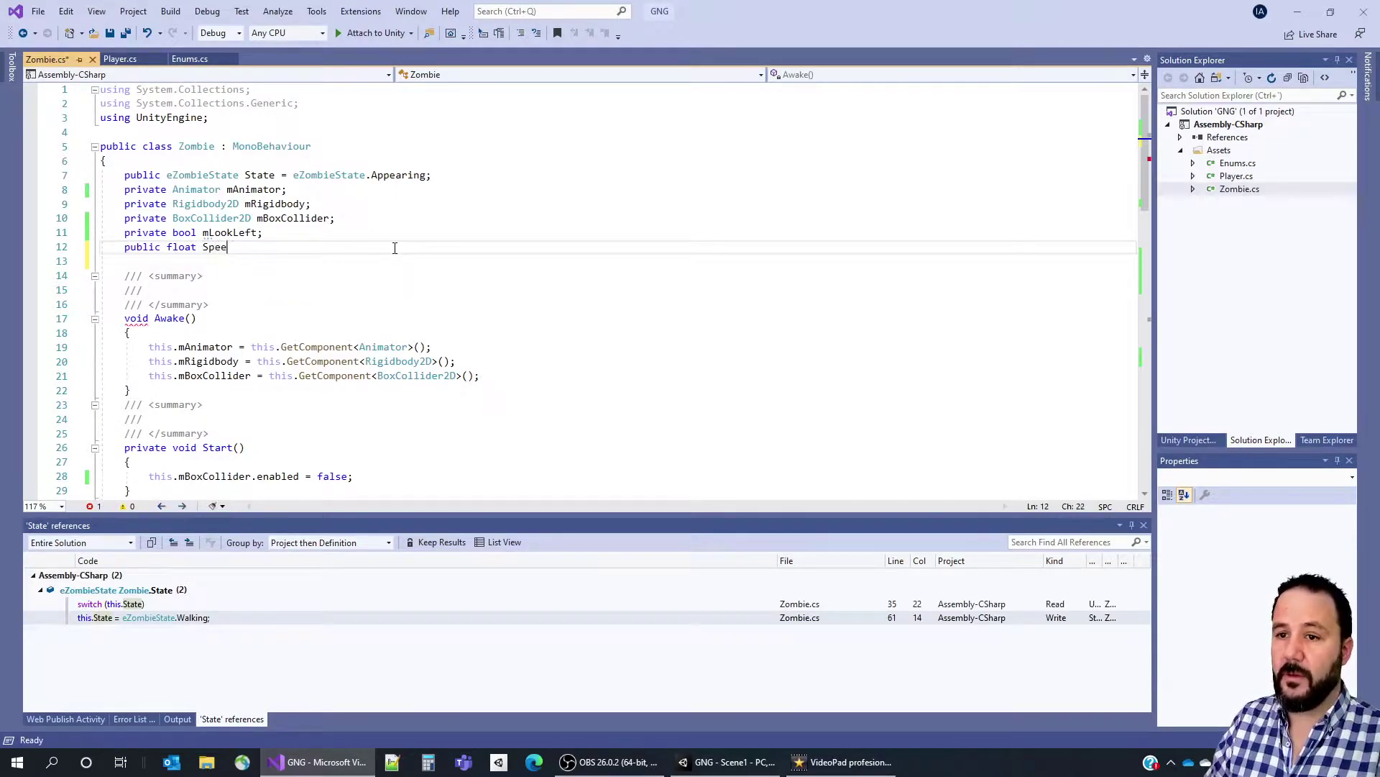
text(dX = )
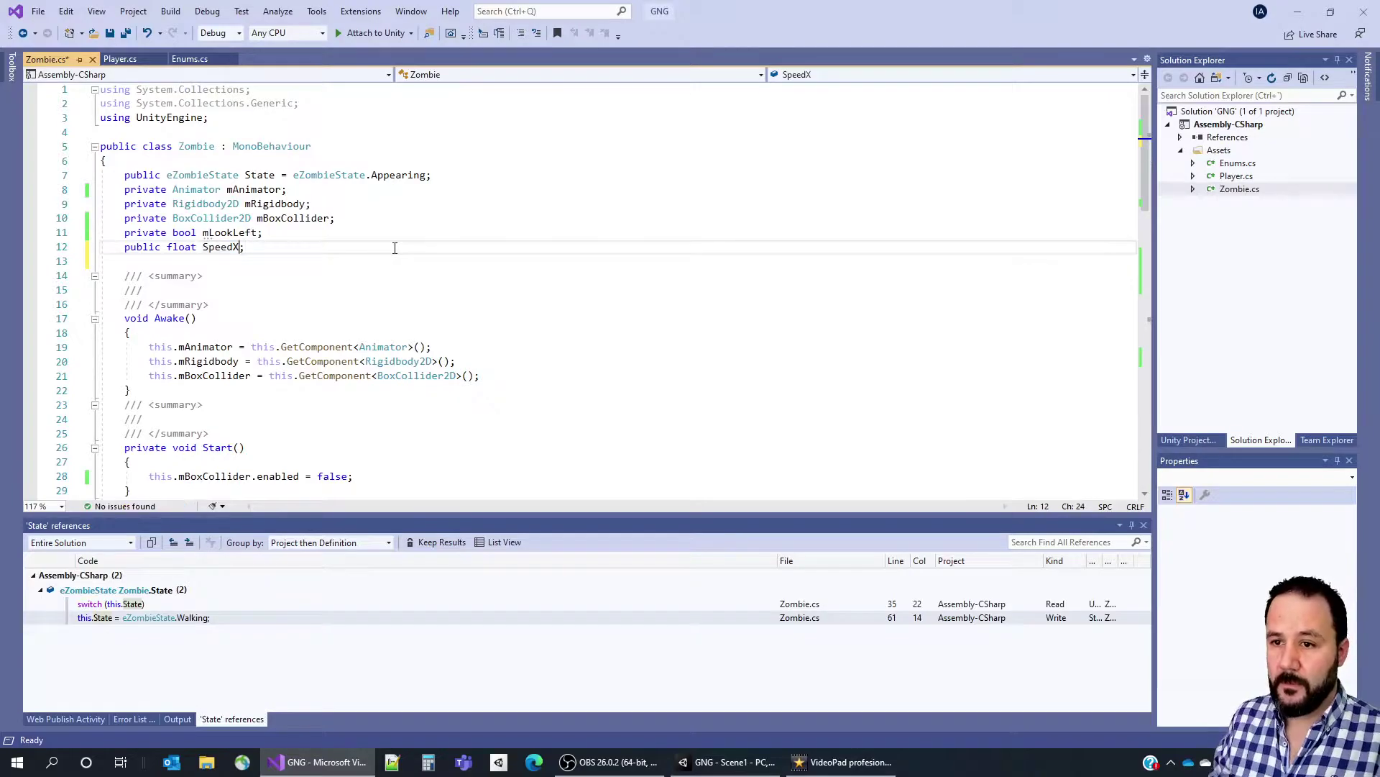
text(3)
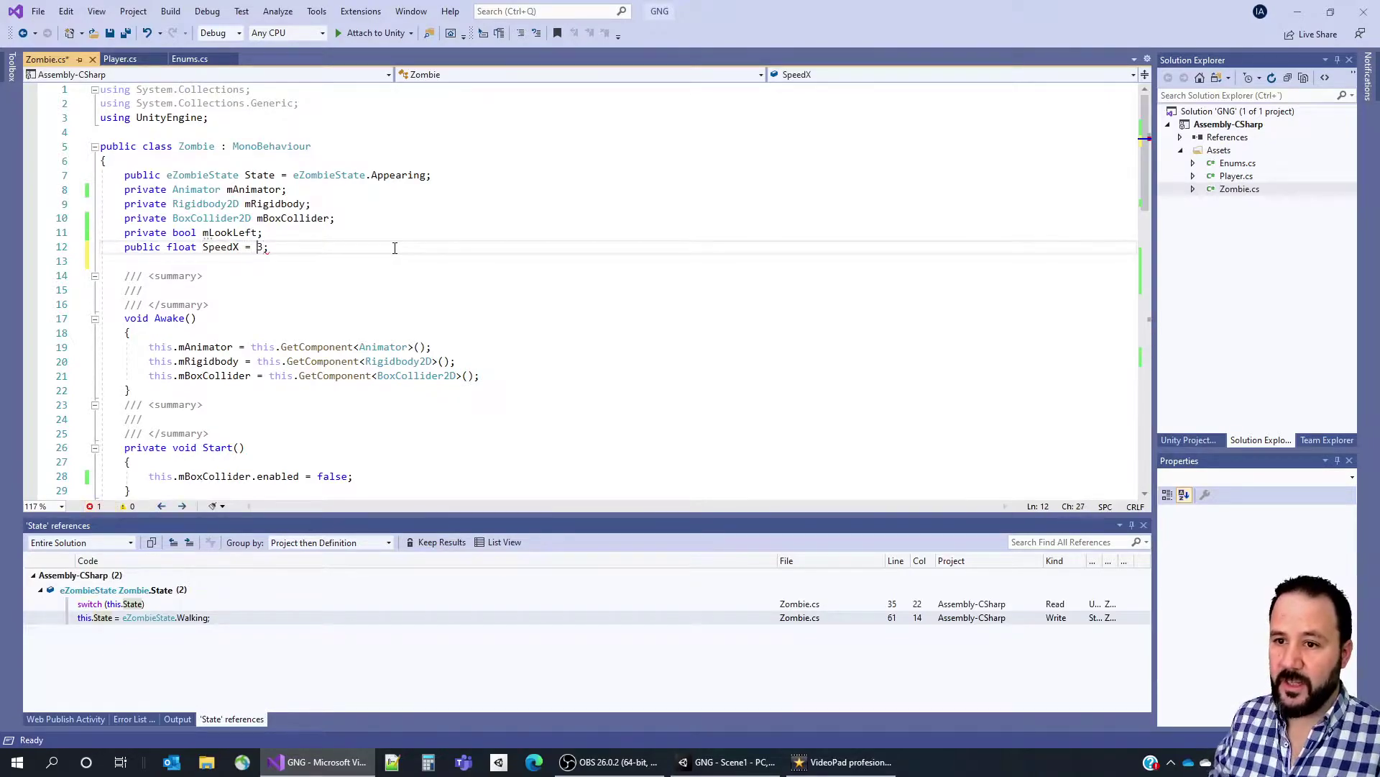
key(ctrl+minus)
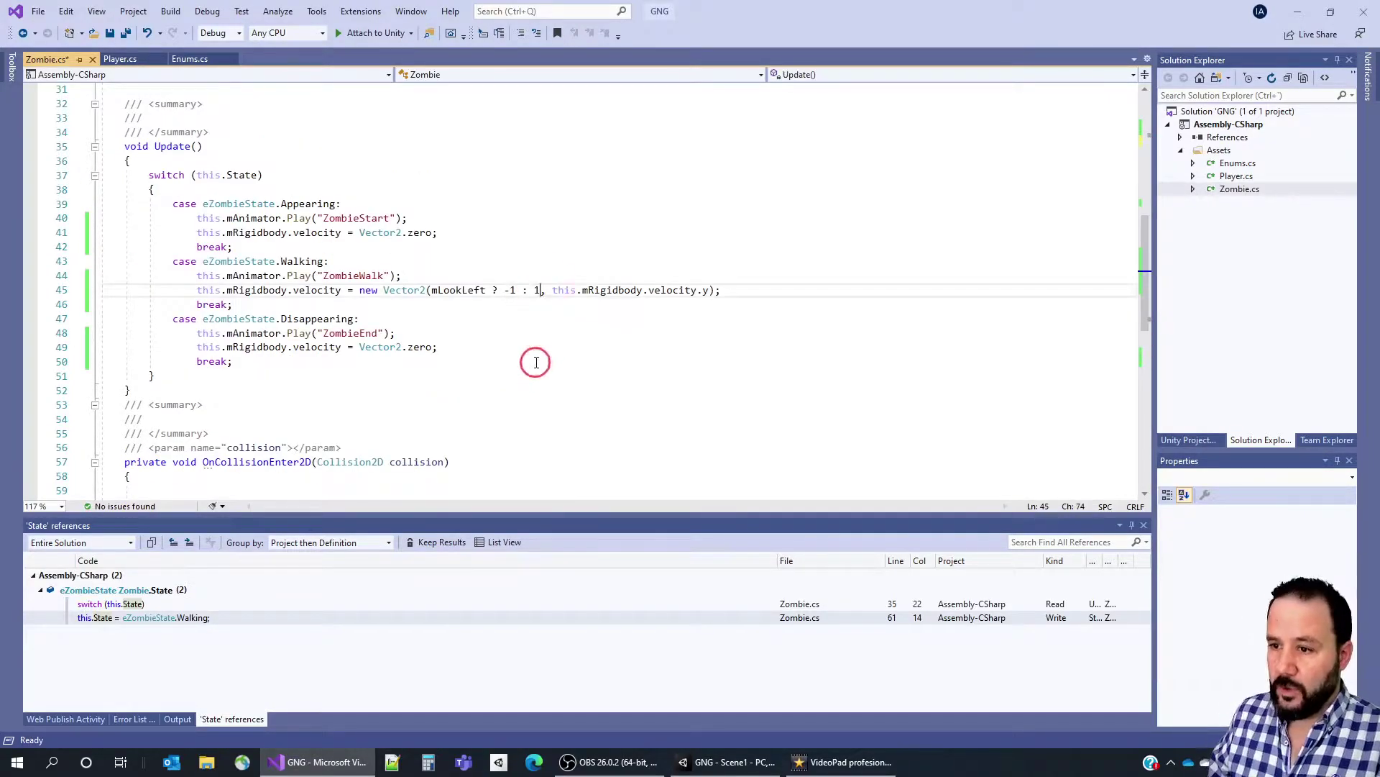
text())
text(()
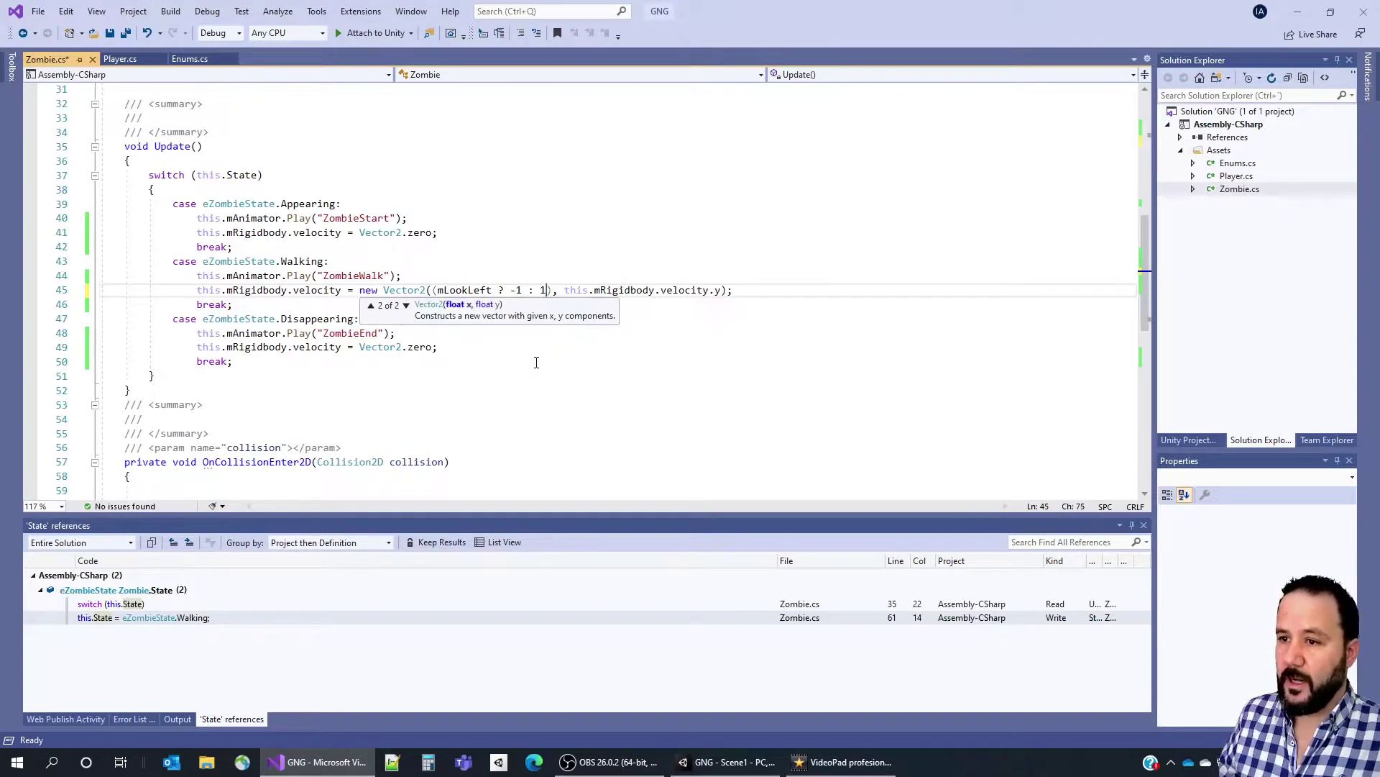
text( * SpeedX)
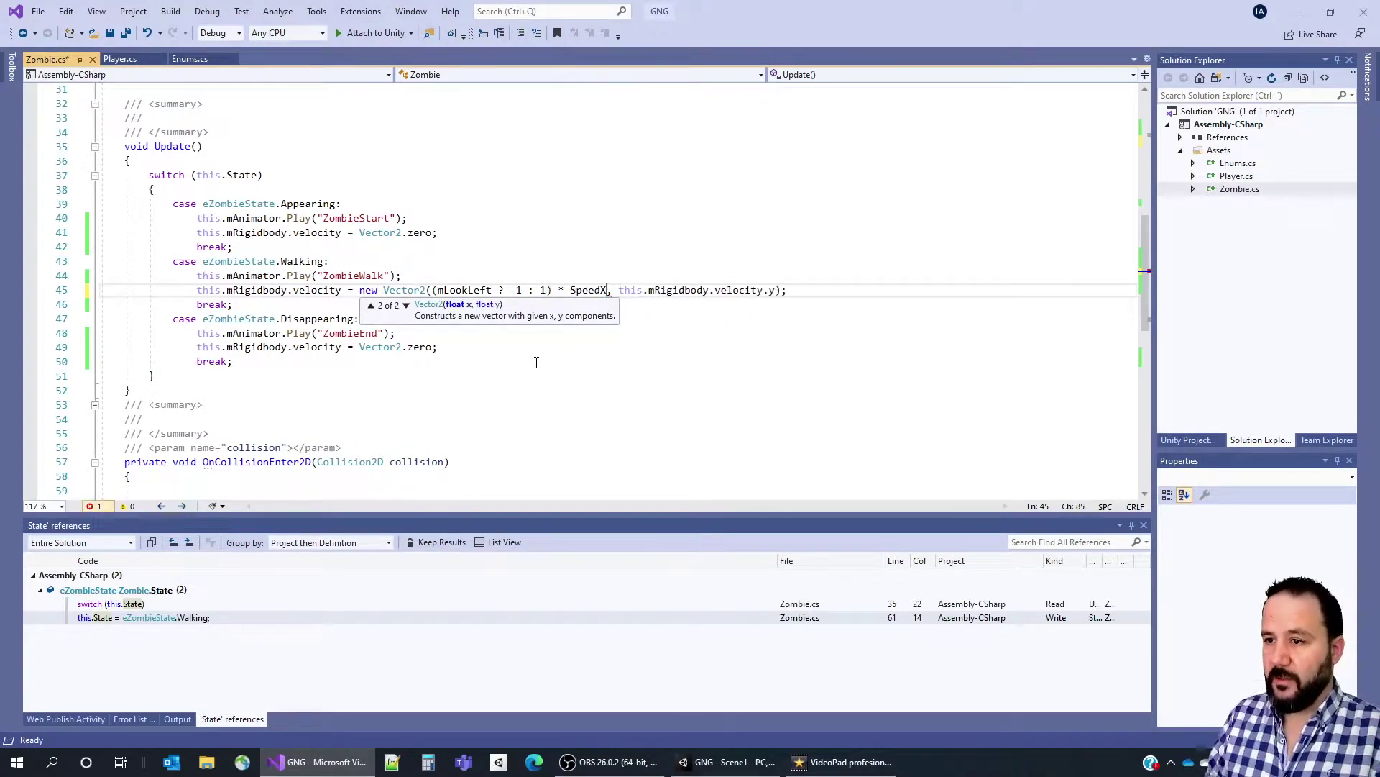
Play-test the walking zombie in Unity, then stop the game with Ctrl+P.
key(alt+Tab)
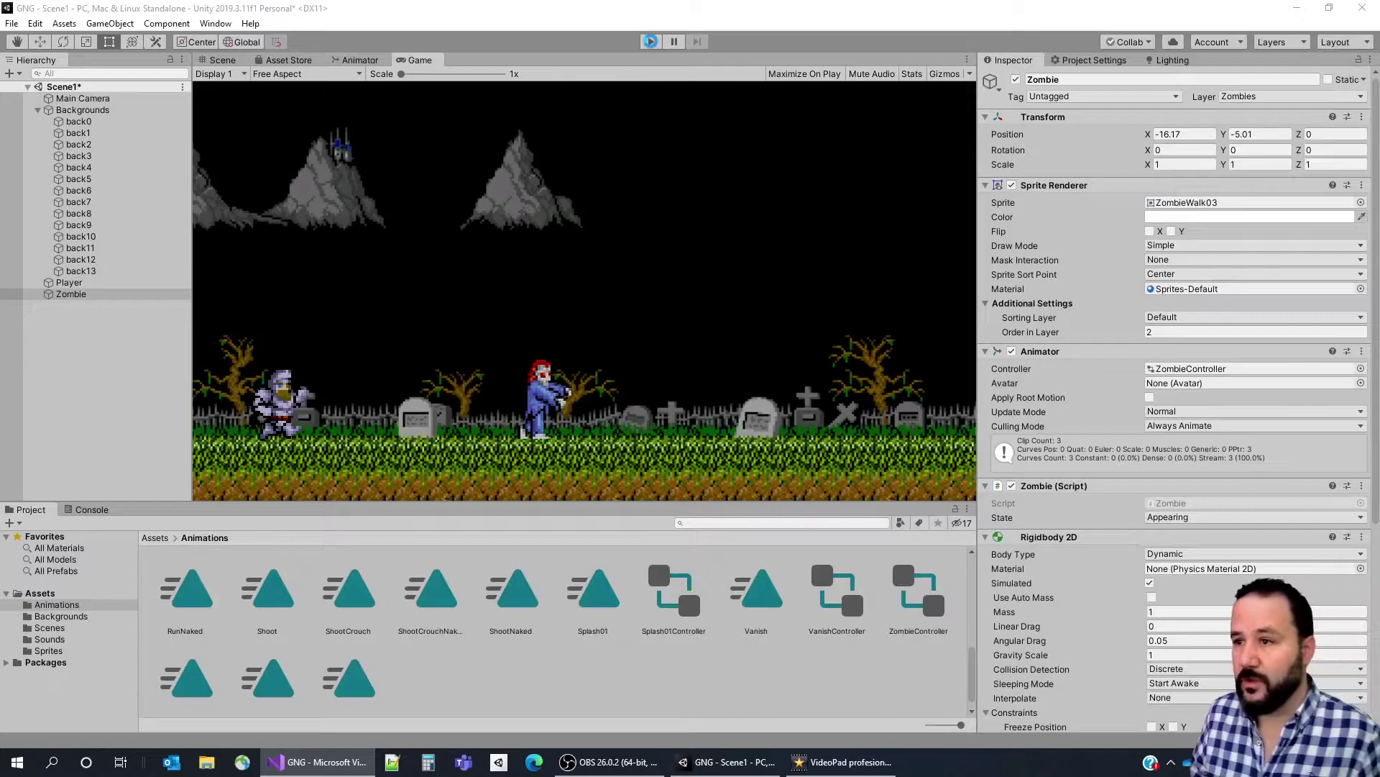
click(652, 43)
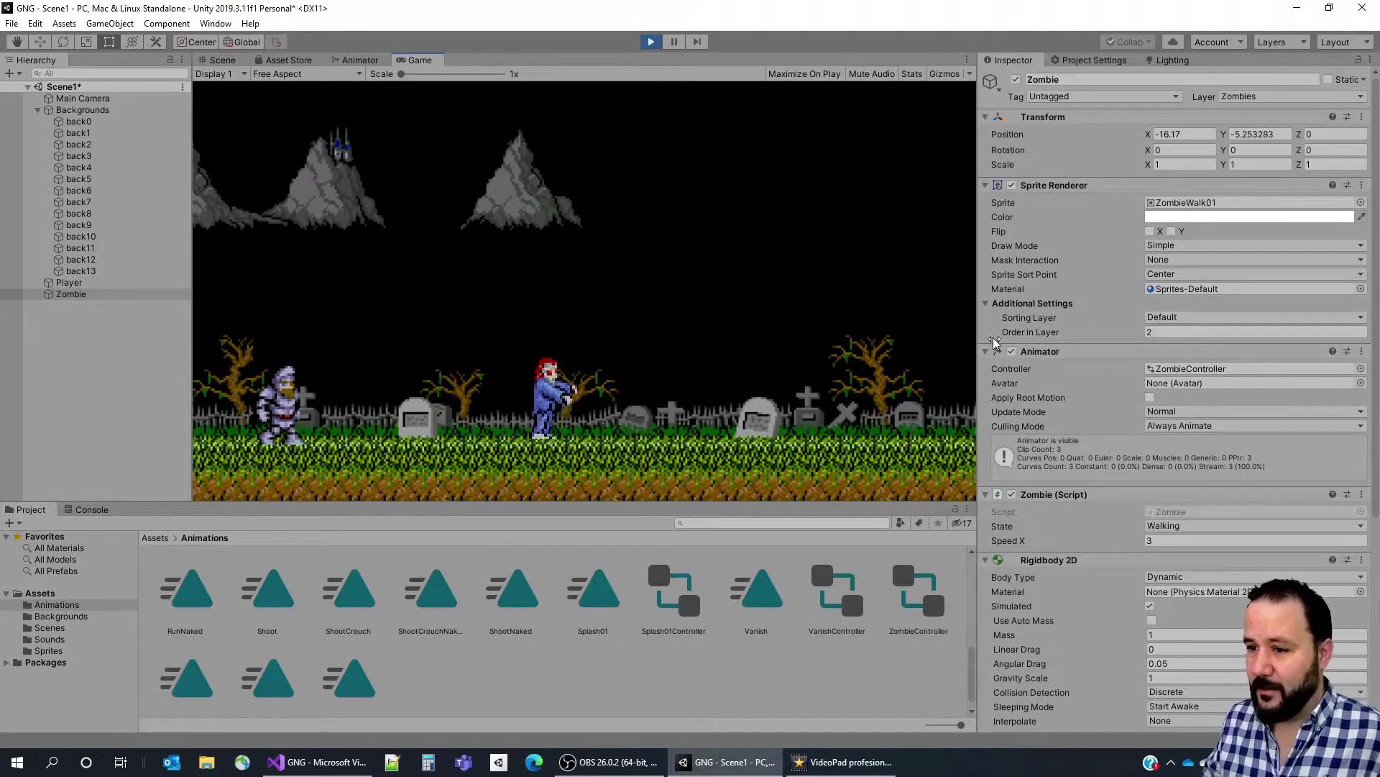
key(ctrl+p)
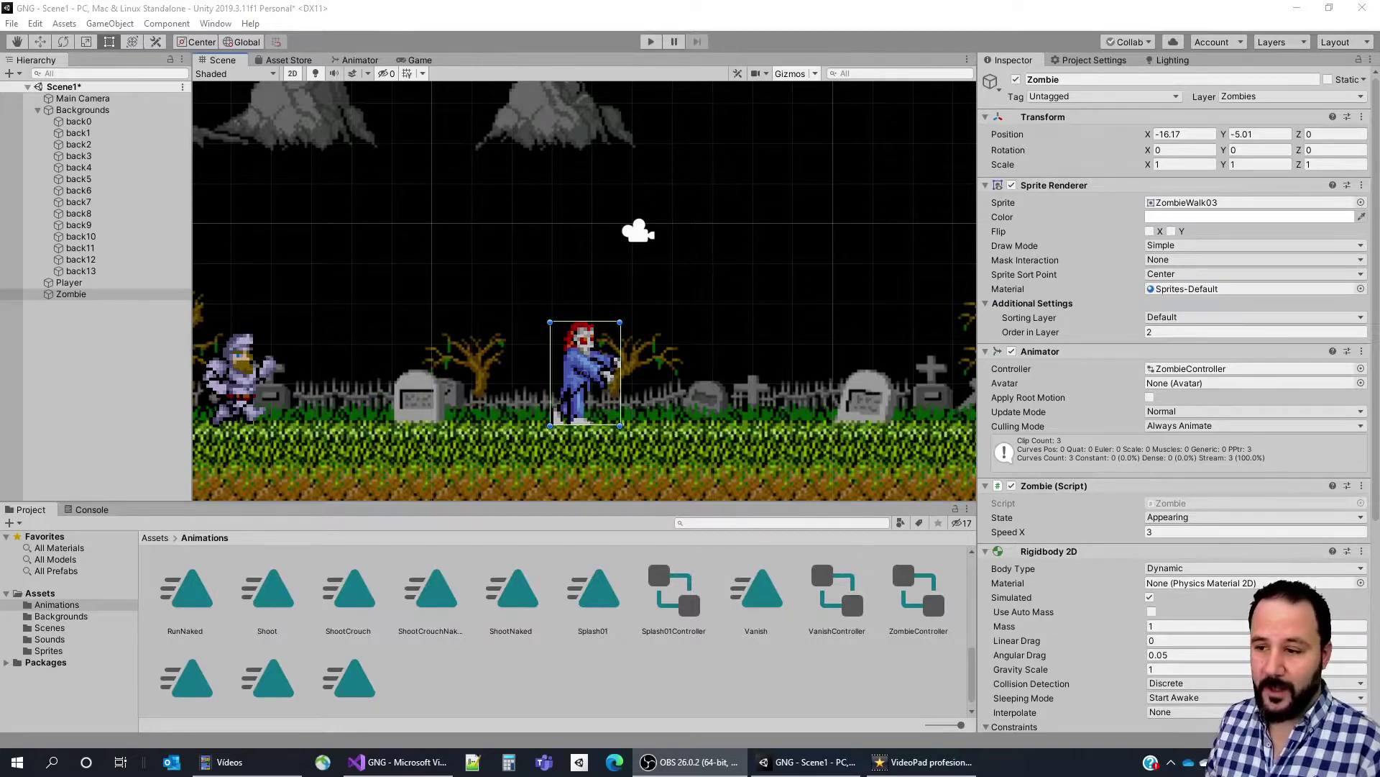
Drag the Grave2 sprite from Assets/Sprites into the graveyard scene.
click(48, 650)
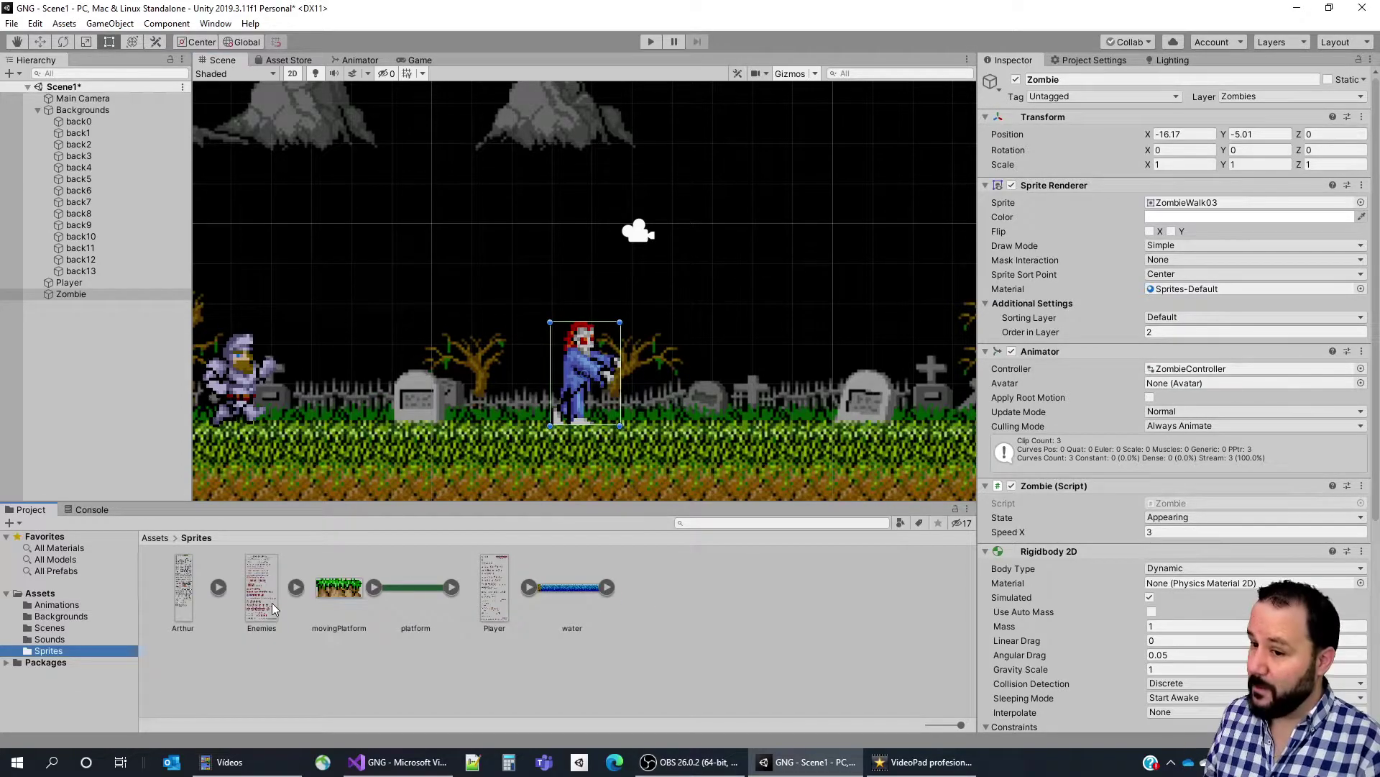
click(218, 588)
scroll(419, 630, down, 3)
scroll(419, 625, down, 2)
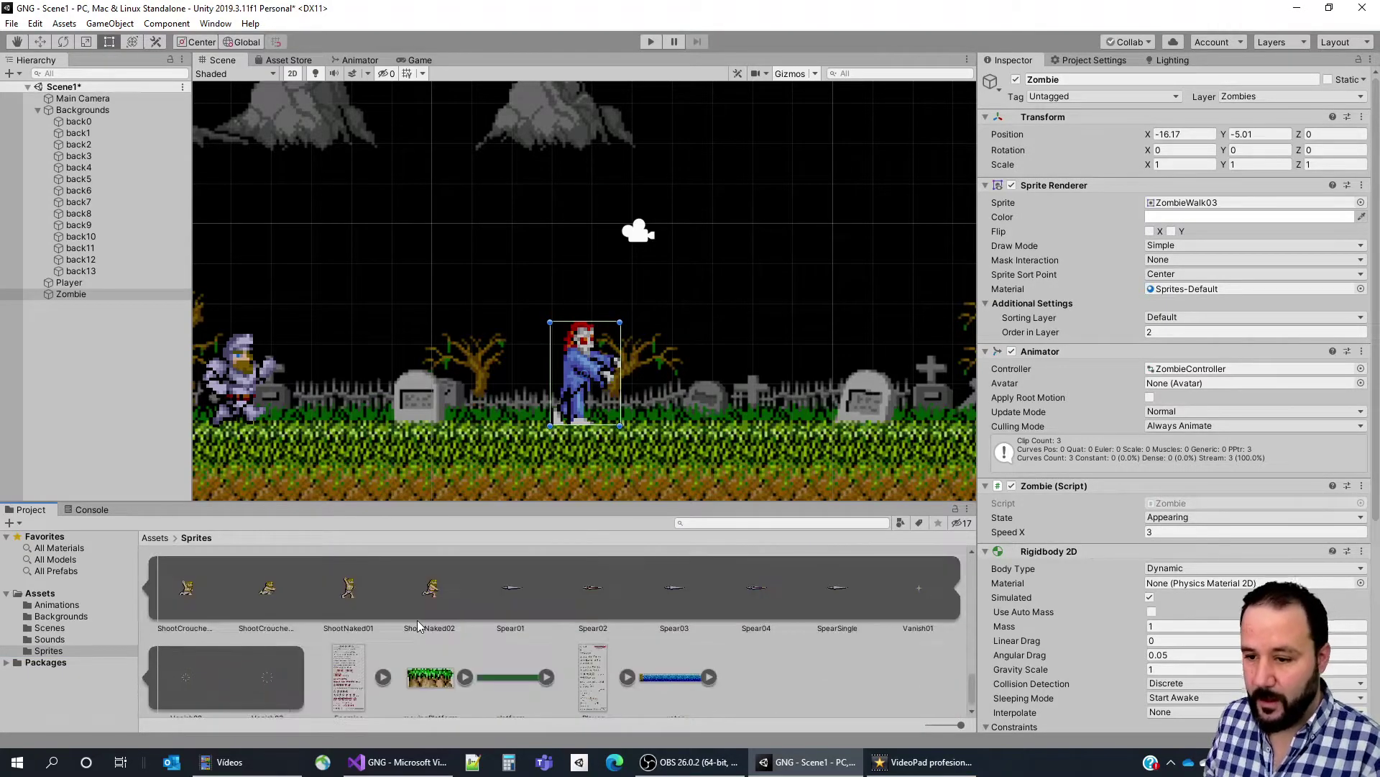
scroll(419, 625, up, 3)
drag(808, 363, 808, 364)
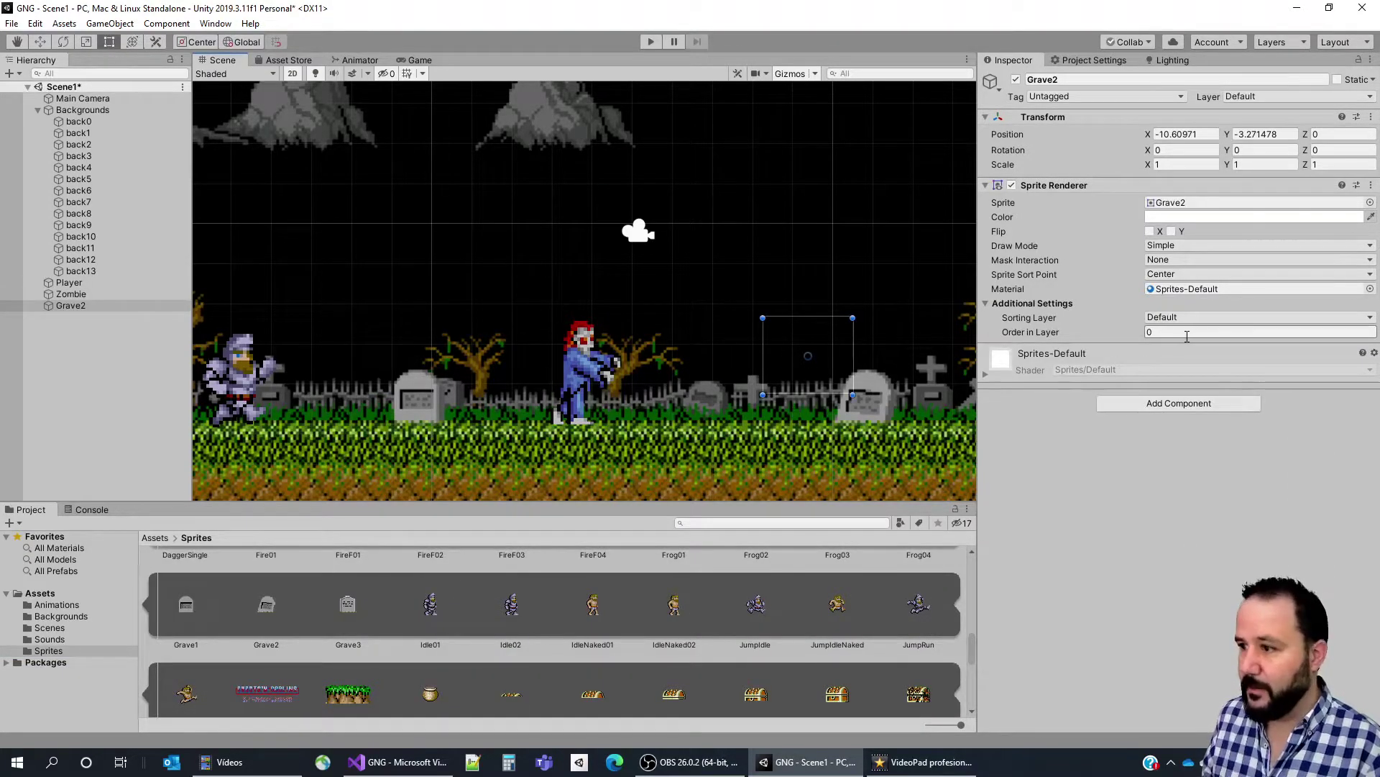
Give Grave2 Order in Layer 2 and scale 0.7, and move it onto the ground.
click(1180, 331)
text(2)
click(1164, 164)
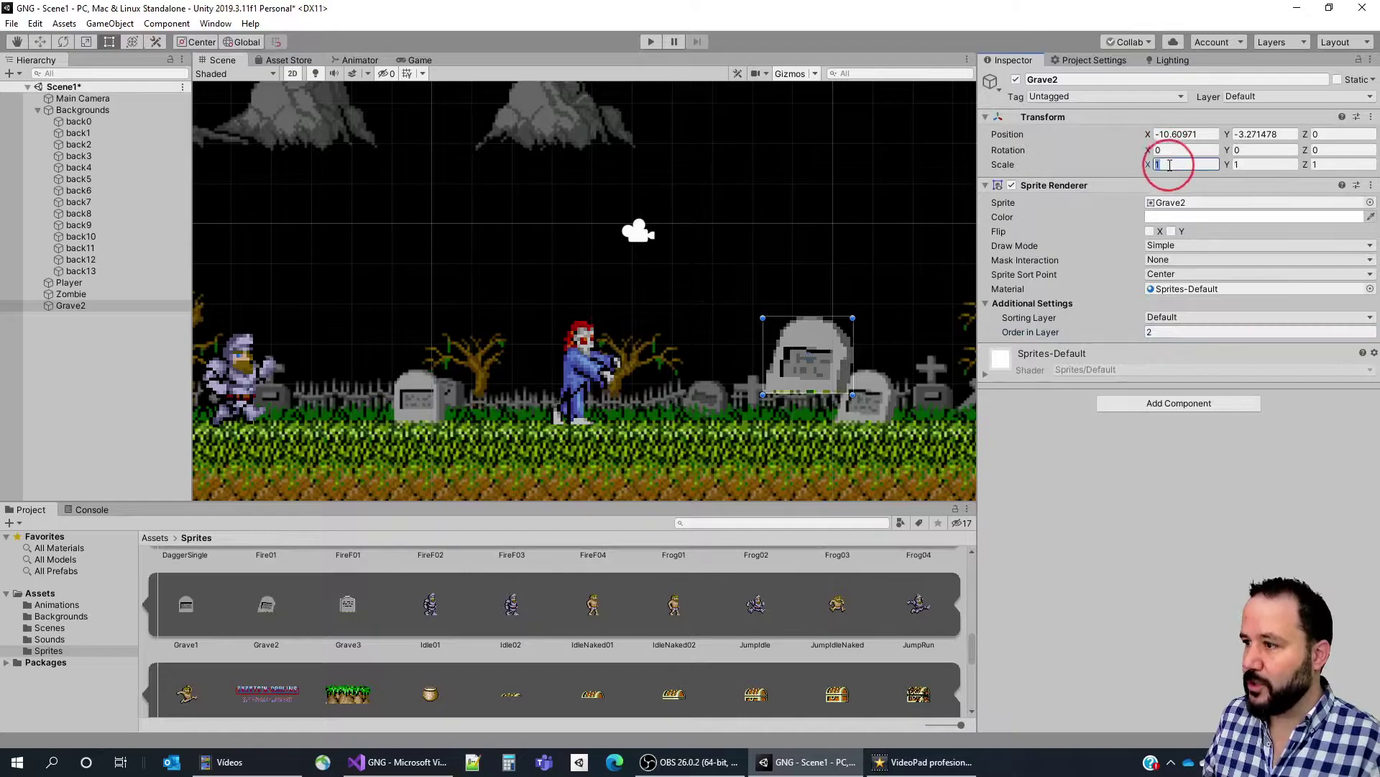
text(0.7)
mouse_move(829, 360)
mouse_down()
mouse_move(870, 378)
mouse_move(886, 406)
mouse_up()
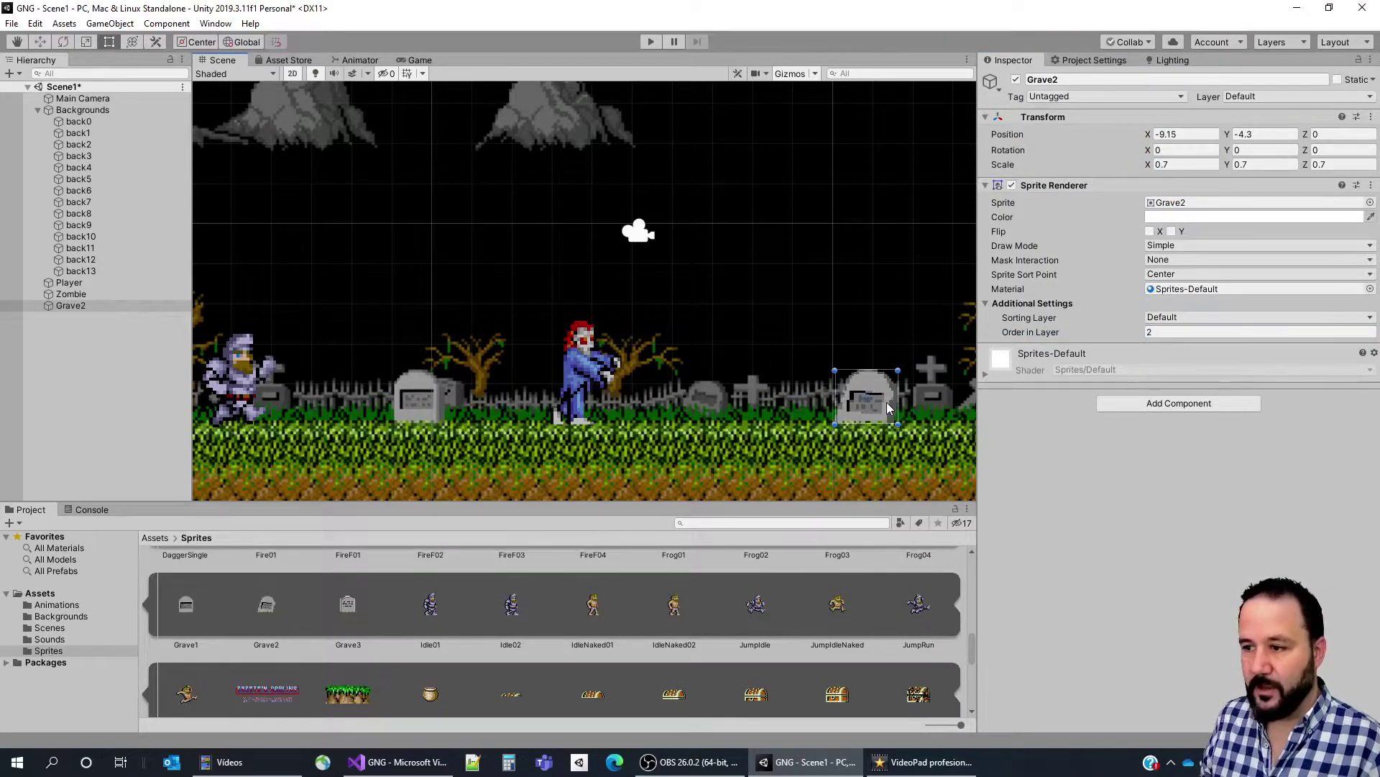
Add a Box Collider 2D component to the grave.
click(1180, 403)
click(1176, 467)
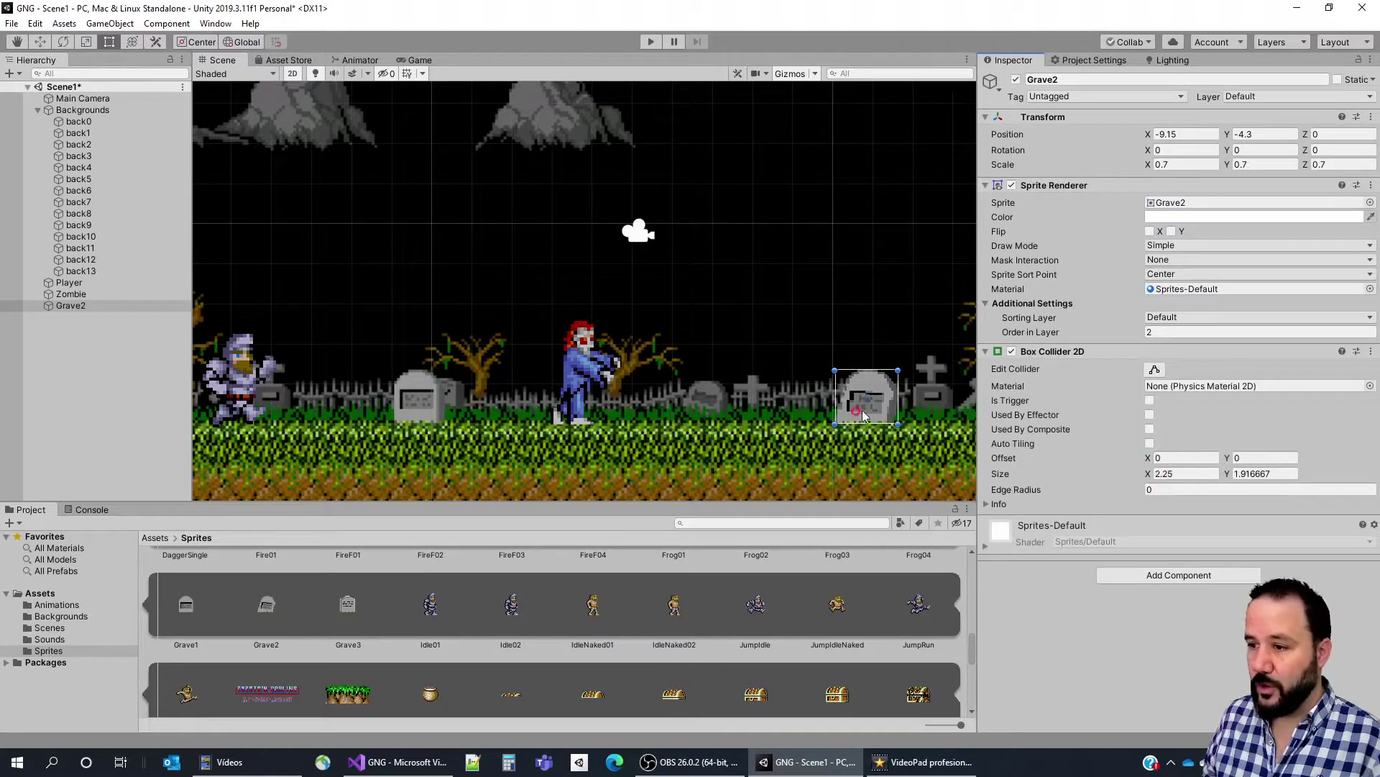
scroll(861, 410, up, 2)
scroll(880, 429, up, 1)
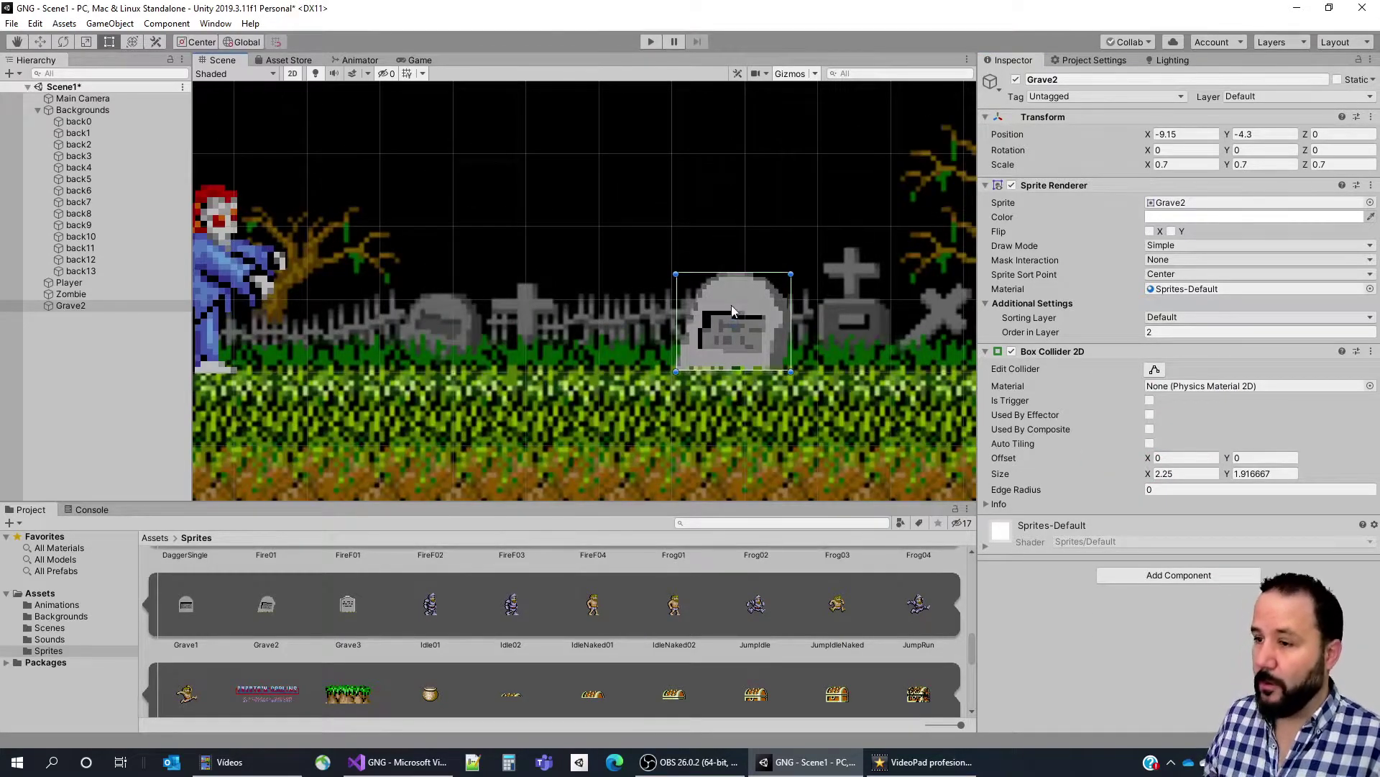
Put Grave2 on the Graves layer.
click(1299, 97)
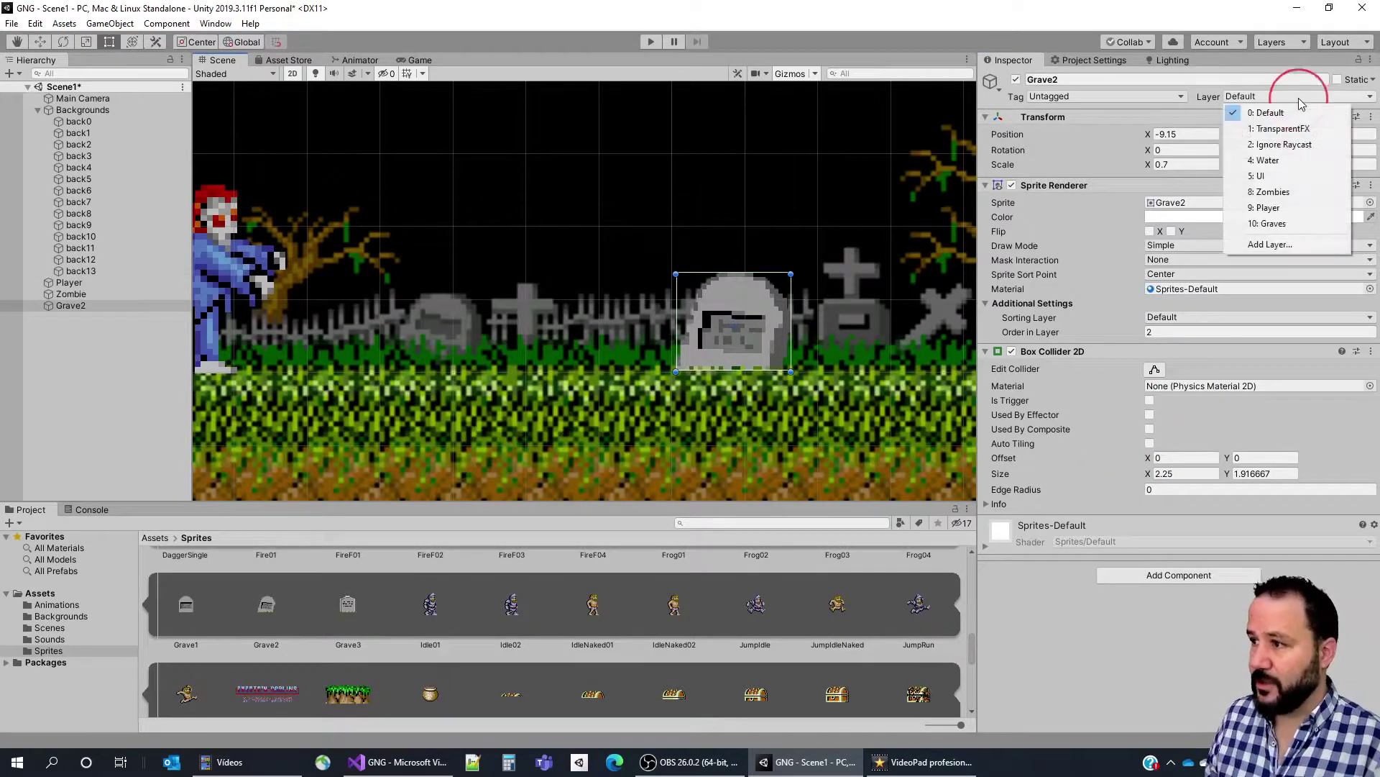
click(1269, 244)
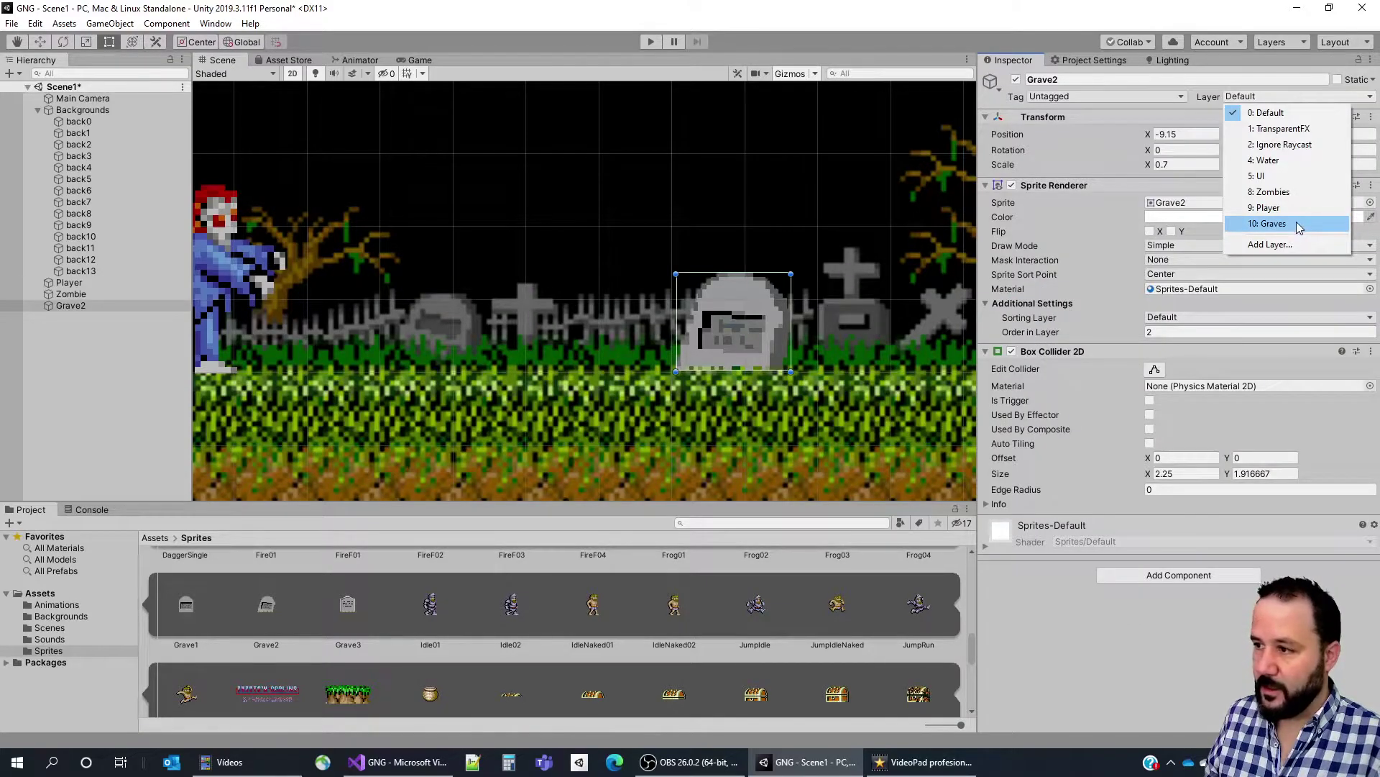
click(1293, 222)
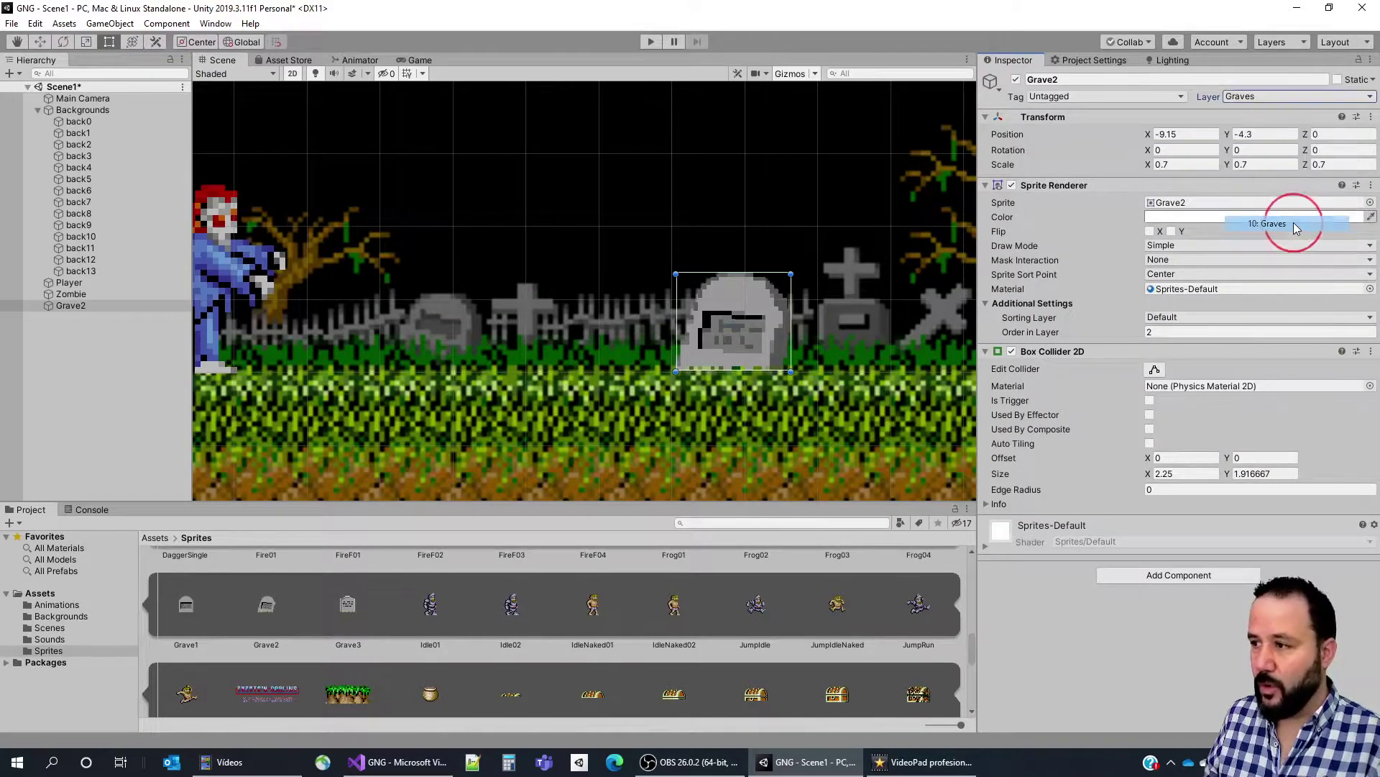
Start adding a new script named Grave to Grave2, then cancel it.
scroll(789, 403, down, 2)
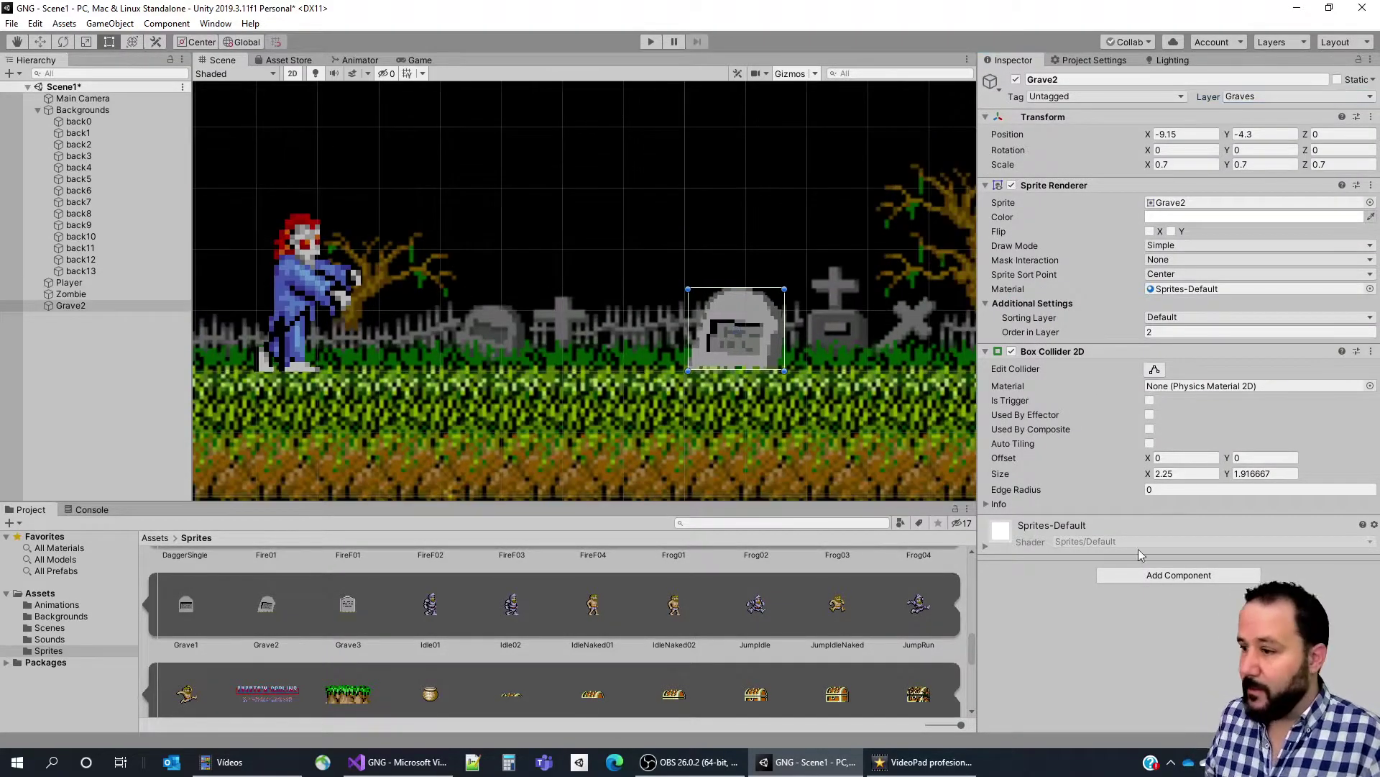
click(1199, 578)
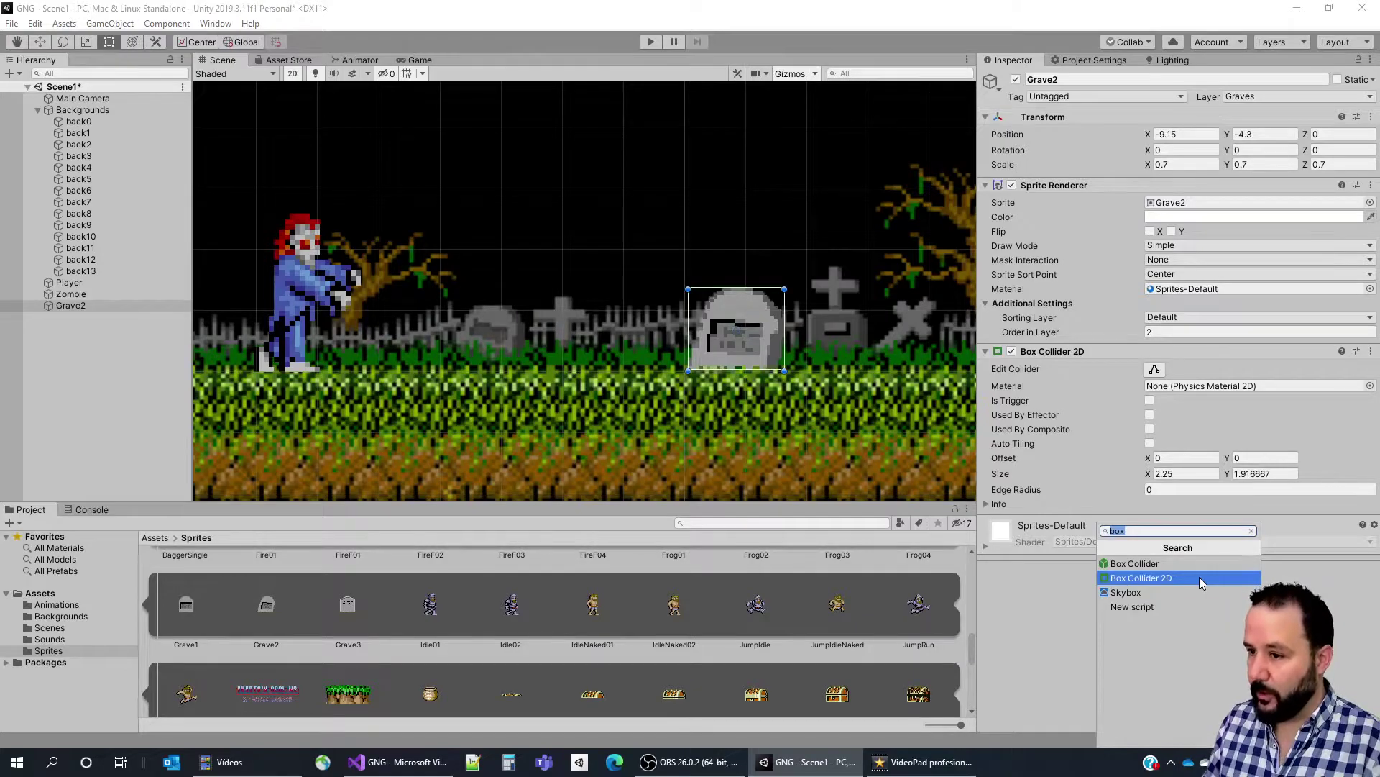
text(Grave)
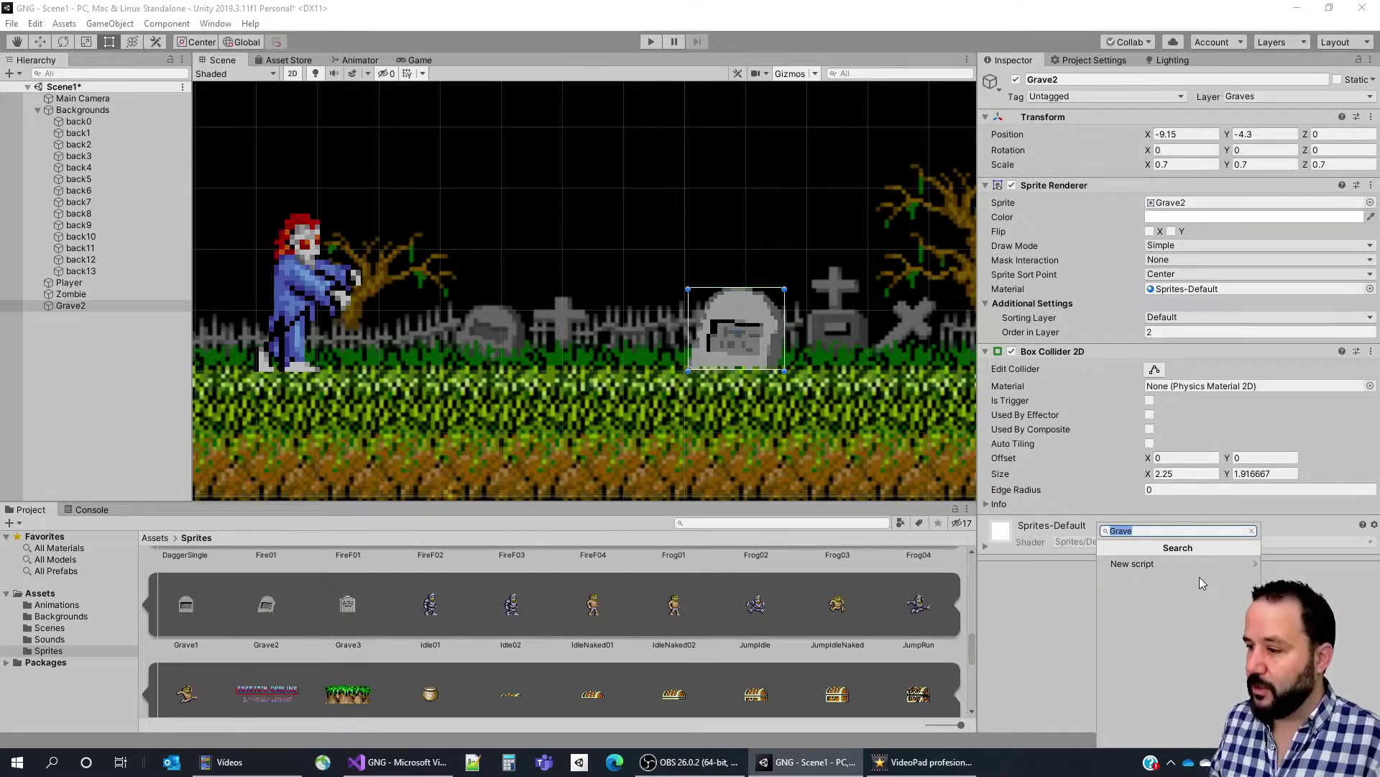
click(1170, 561)
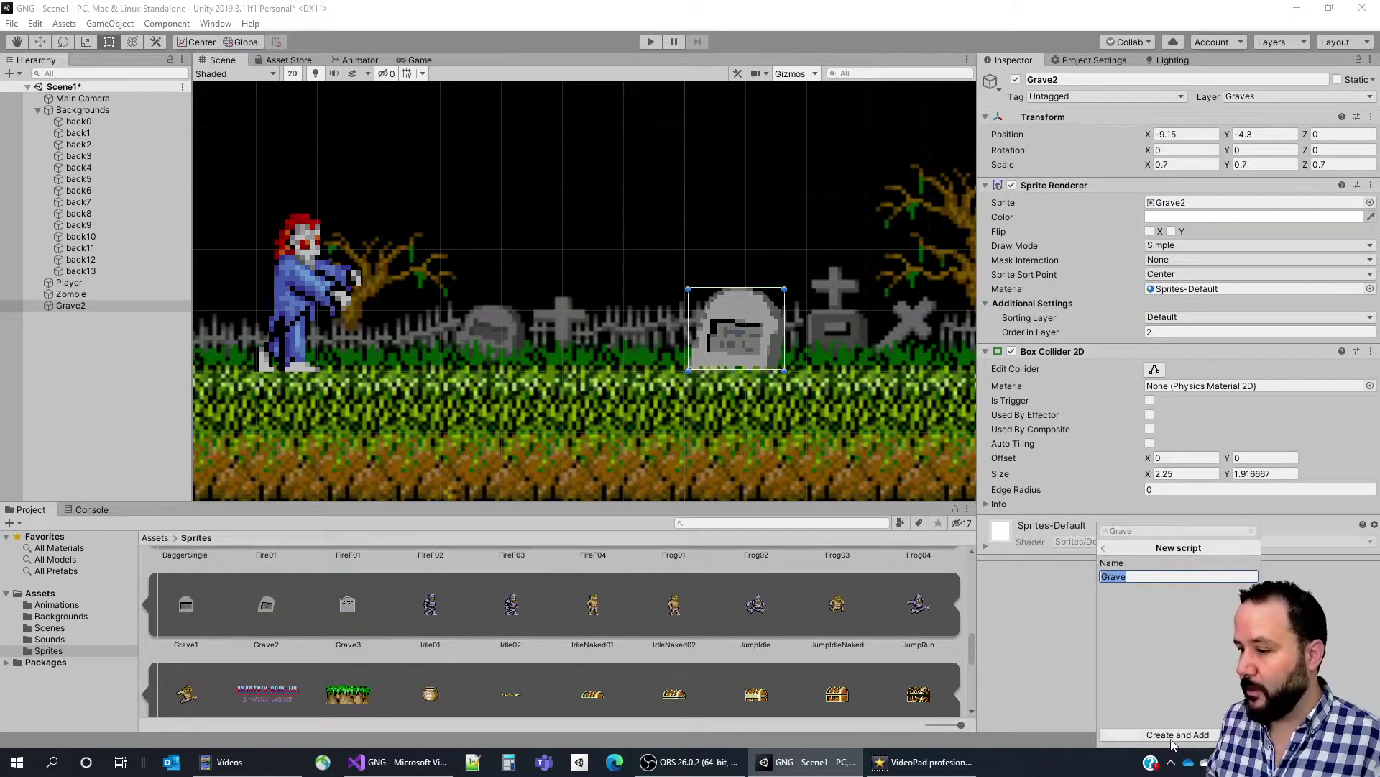
key(Return)
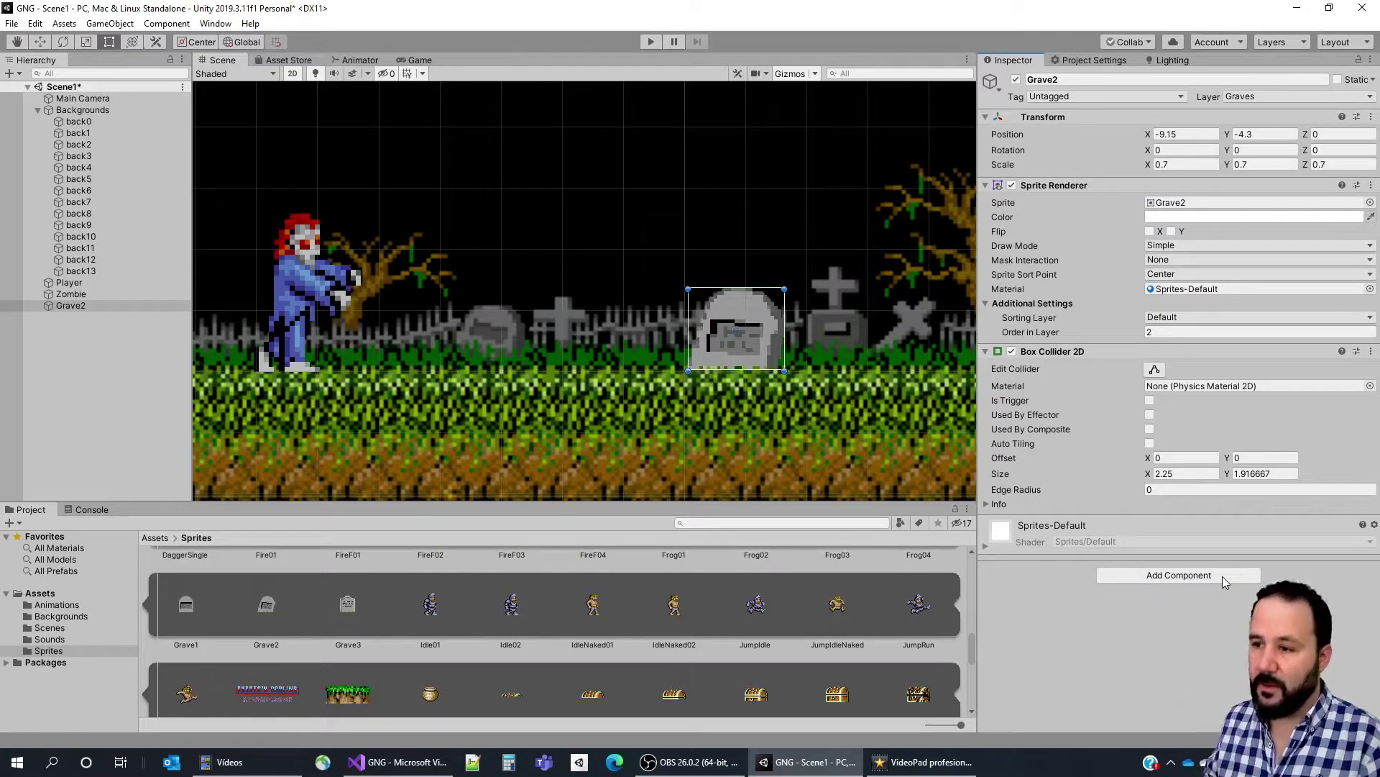
Test-run the scene, stop it, and return to Zombie.cs in Visual Studio.
click(653, 43)
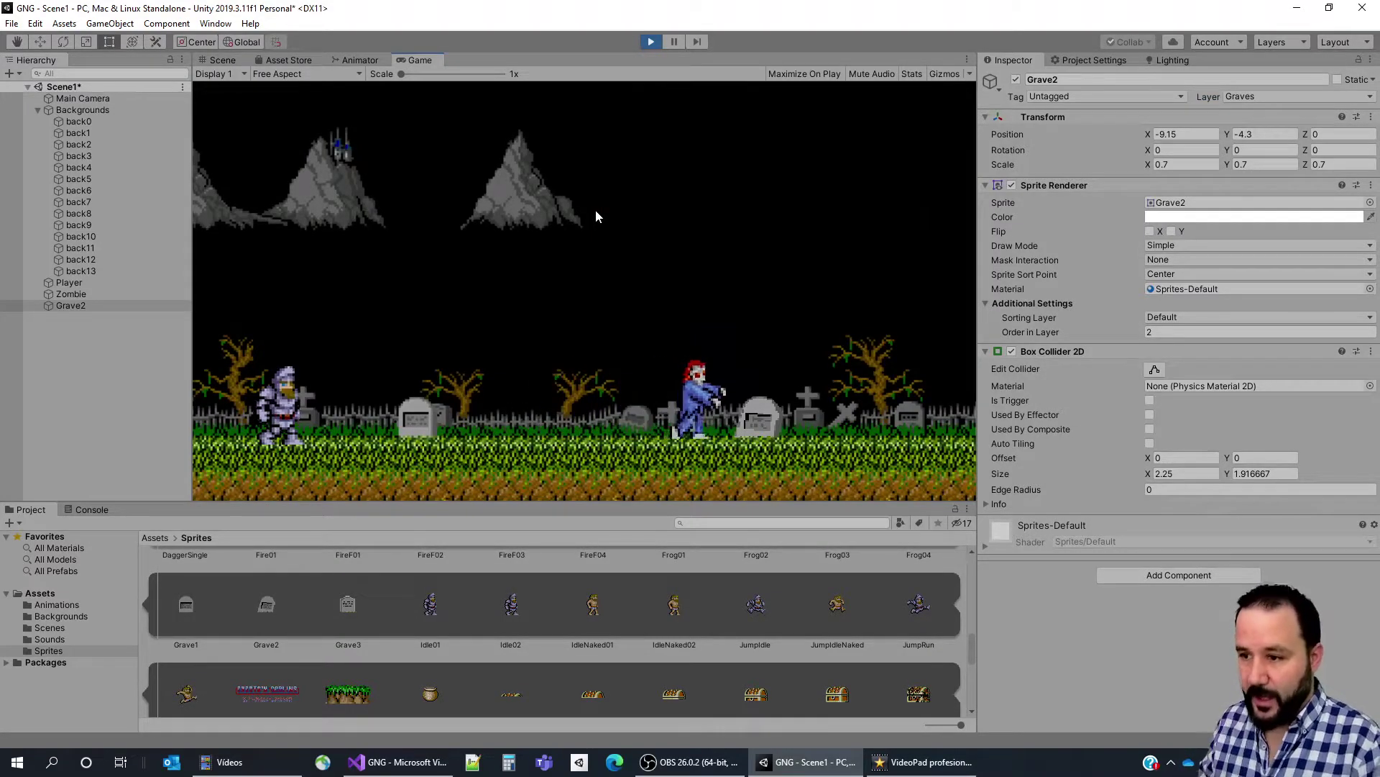
click(651, 42)
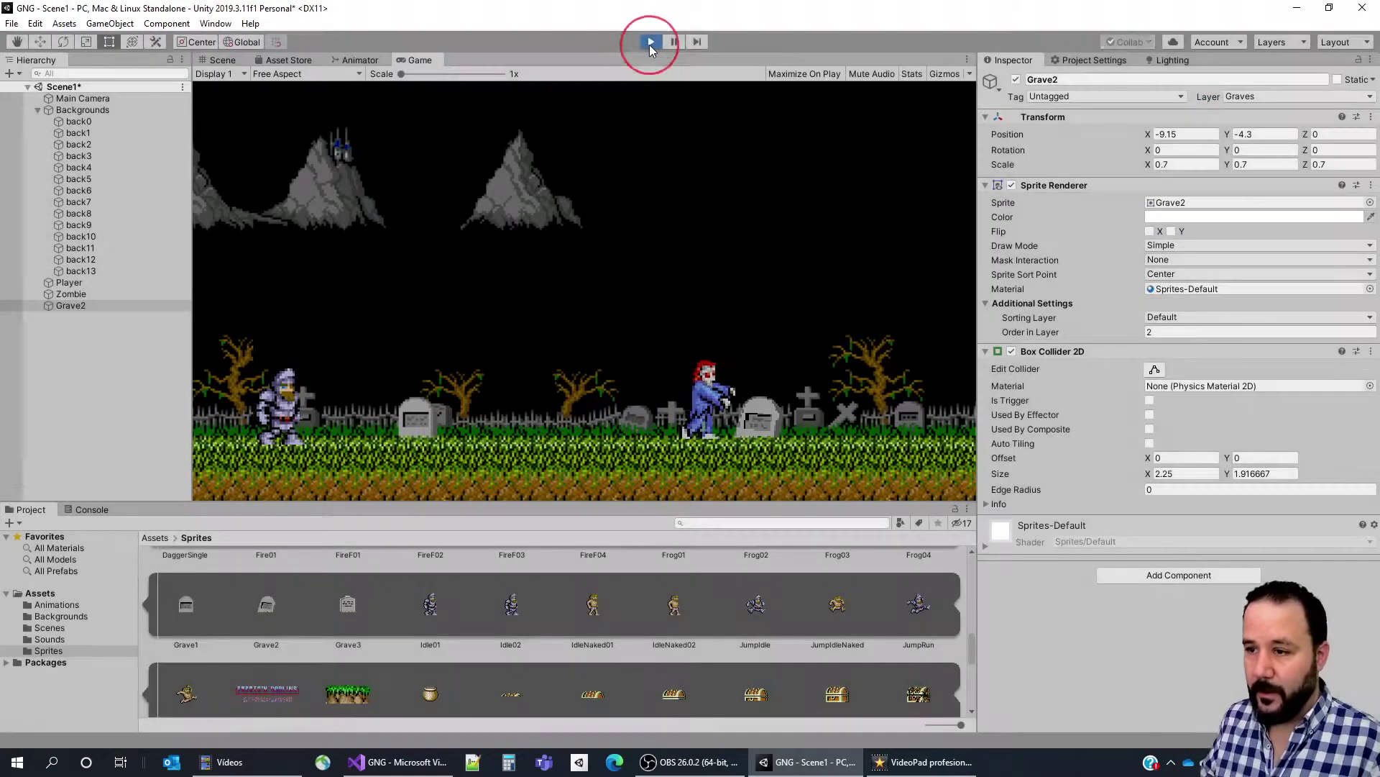
click(416, 764)
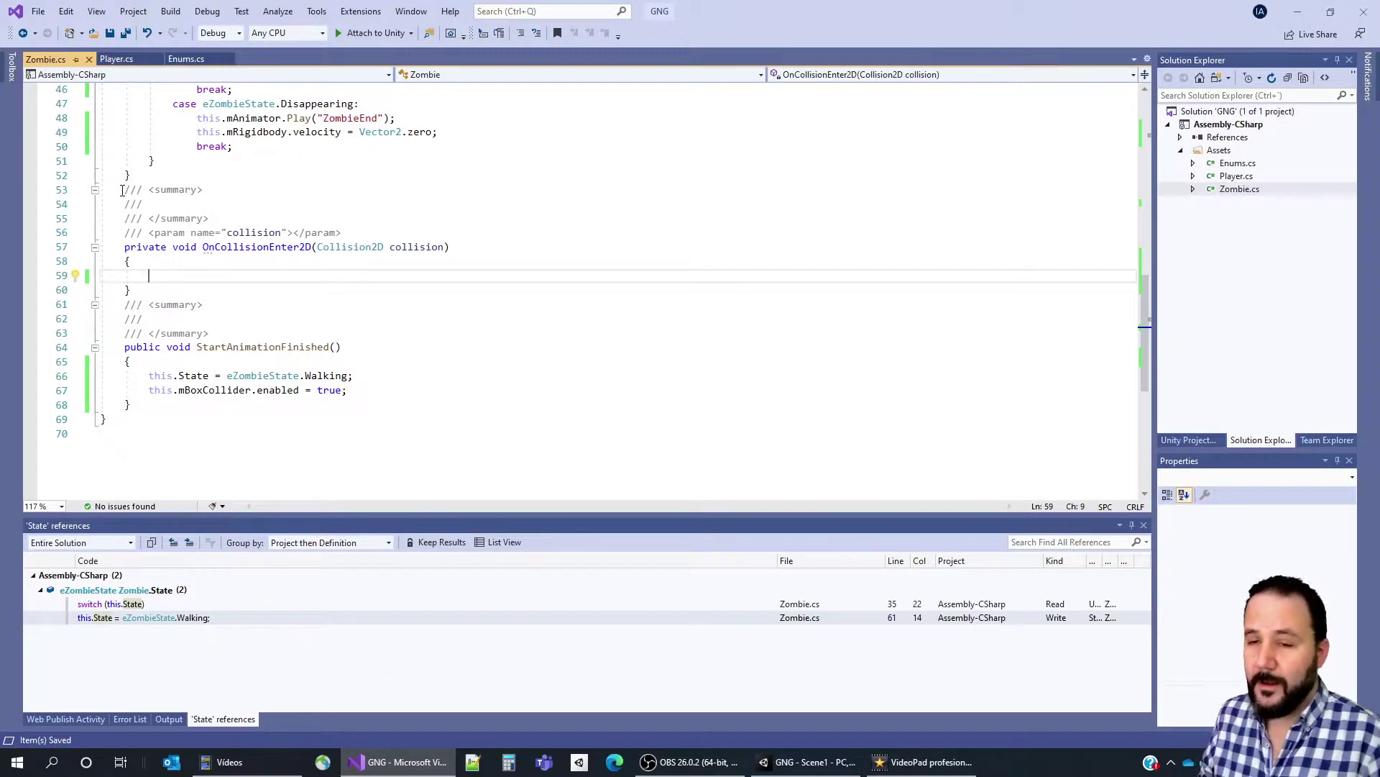
Begin the OnCollisionEnter2D body with collision.collider, completed through IntelliSense.
mouse_move(124, 190)
mouse_down()
mouse_move(169, 248)
mouse_move(262, 262)
mouse_up()
double_click(256, 248)
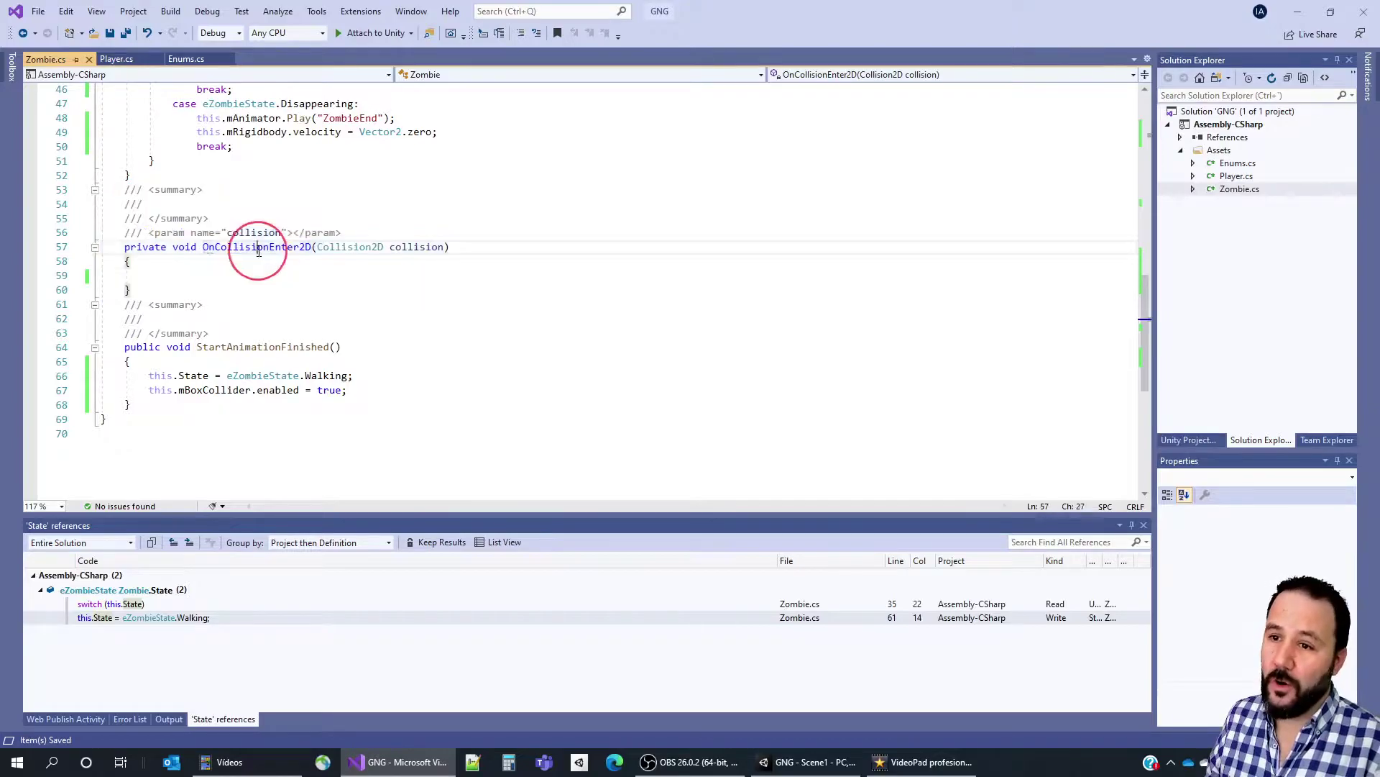
click(184, 276)
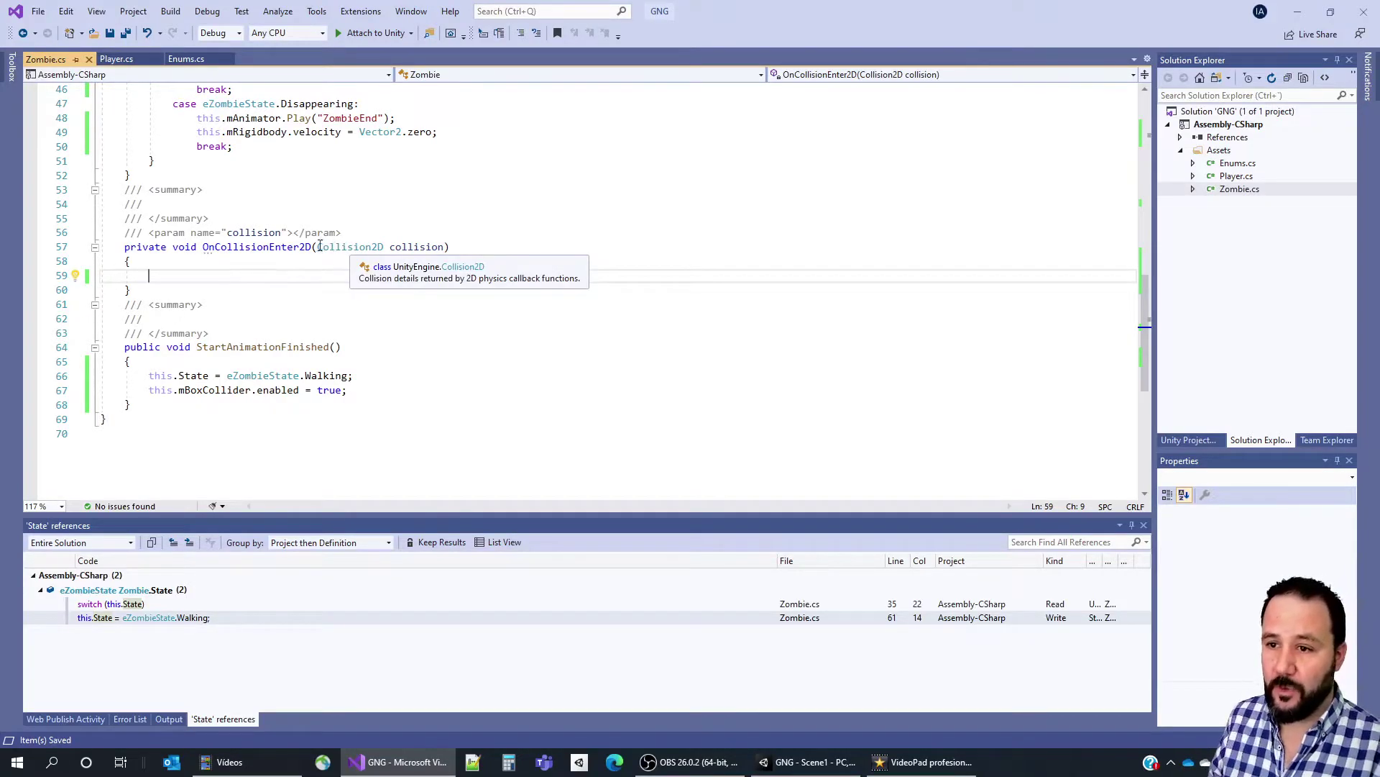
drag(318, 247, 451, 247)
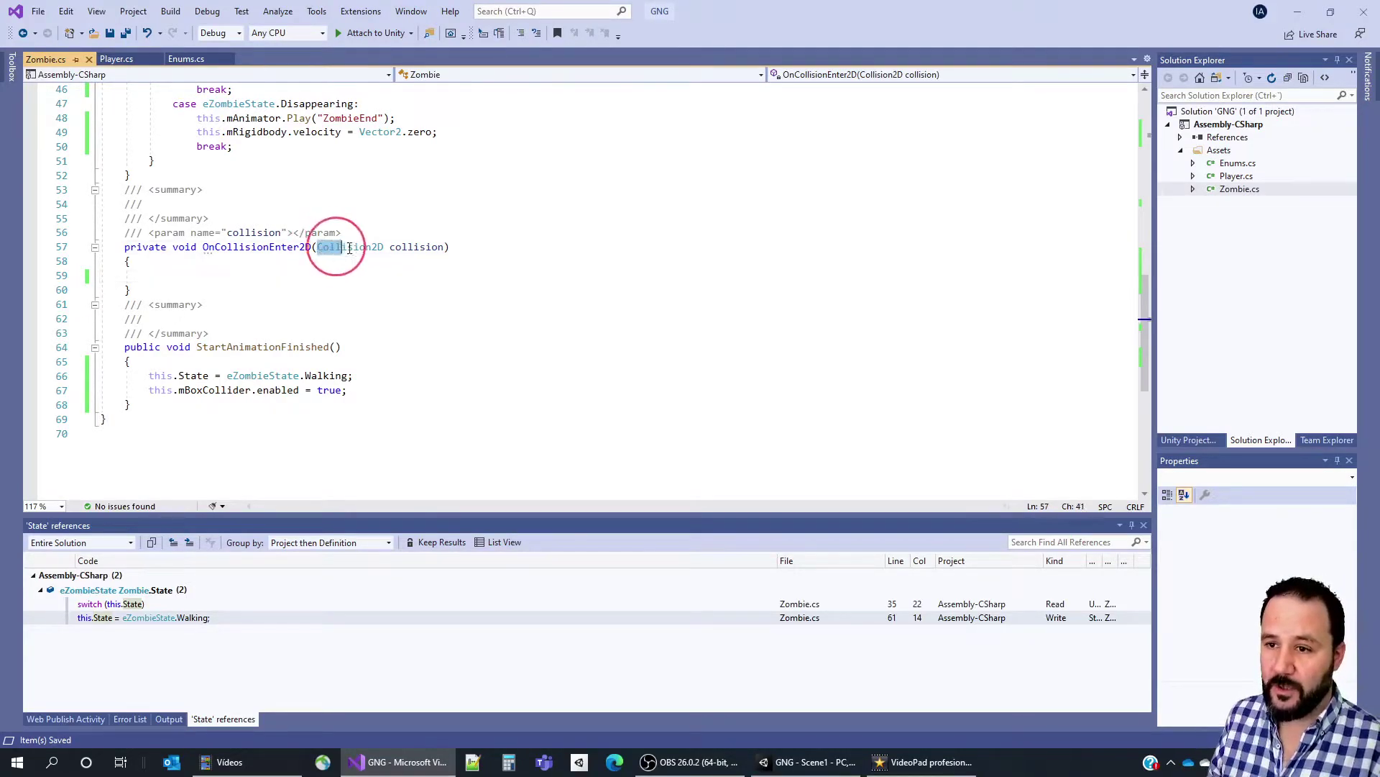
click(315, 276)
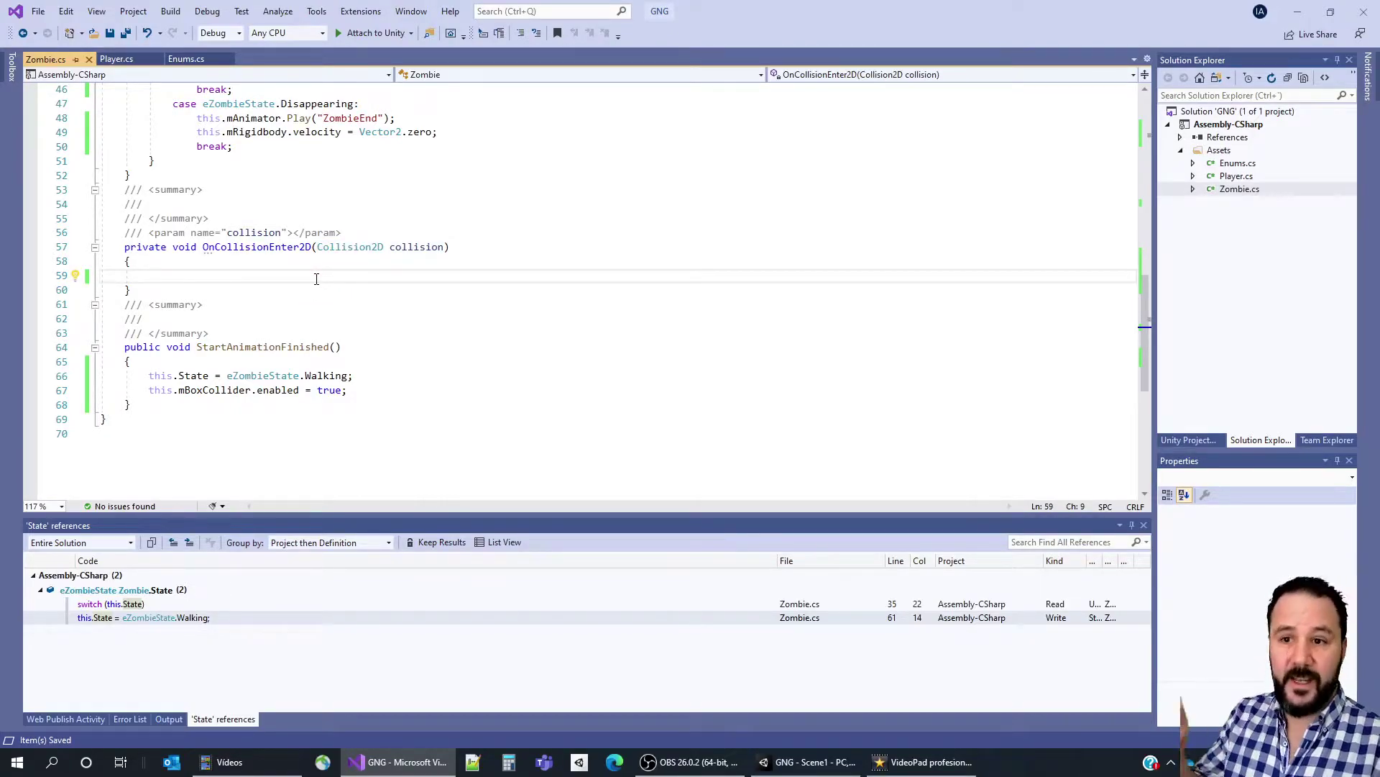
text(colli)
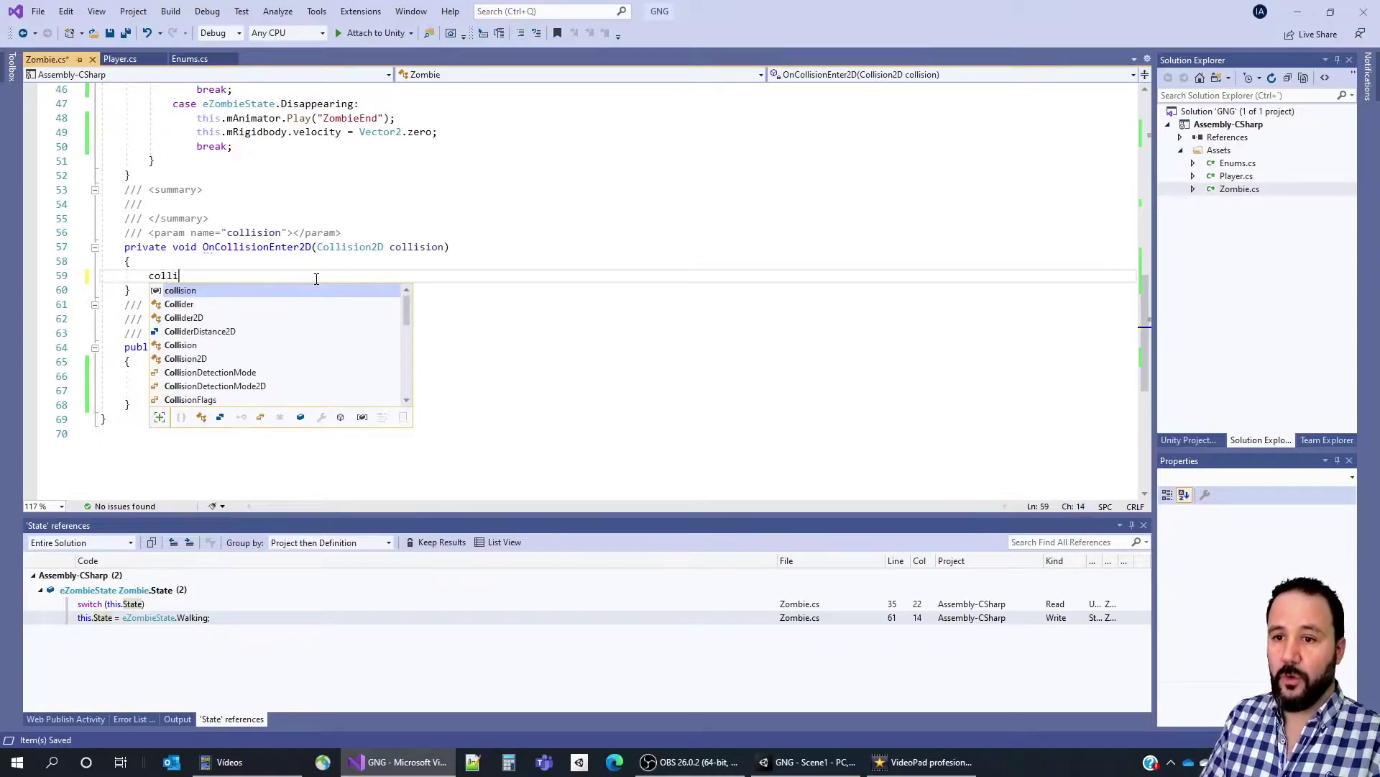
text(sion.co)
key(Tab)
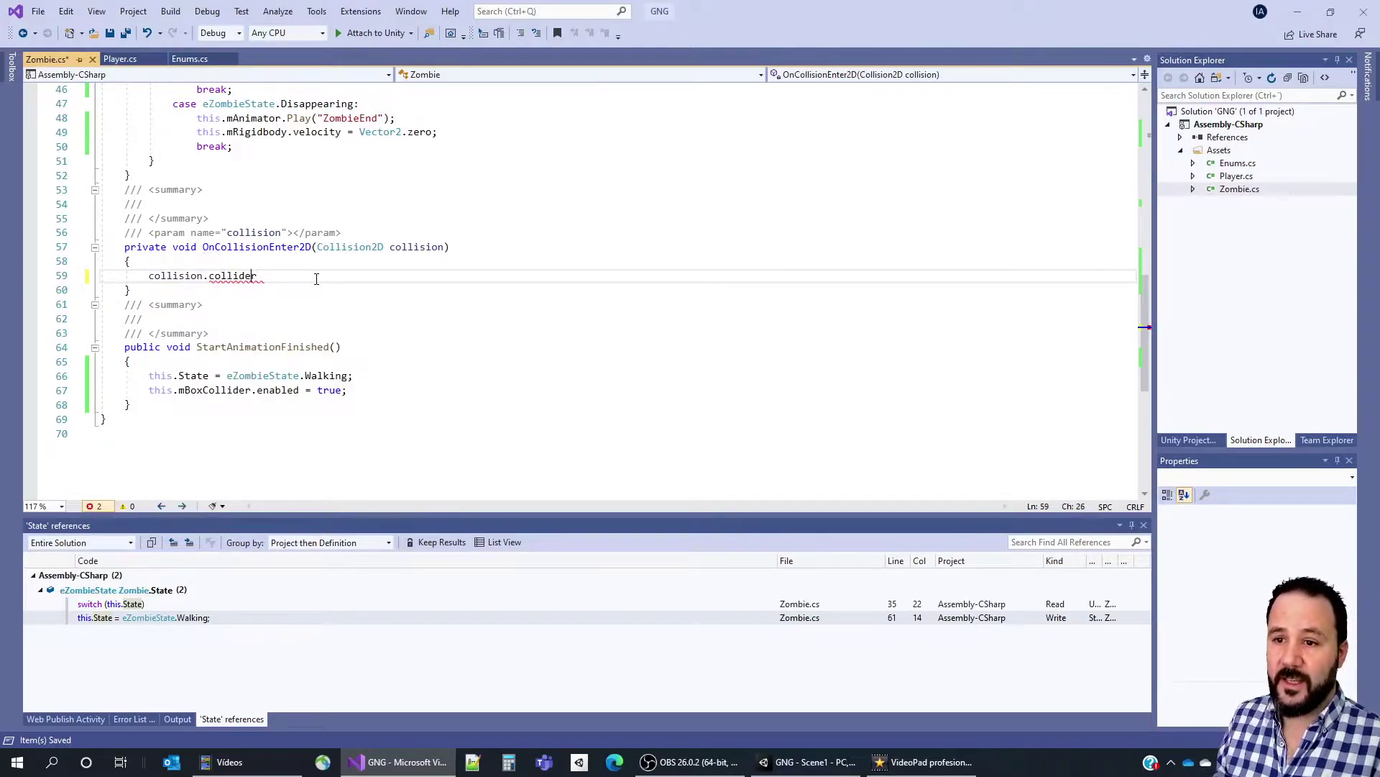
key(ctrl+shift+Left)
double_click(241, 275)
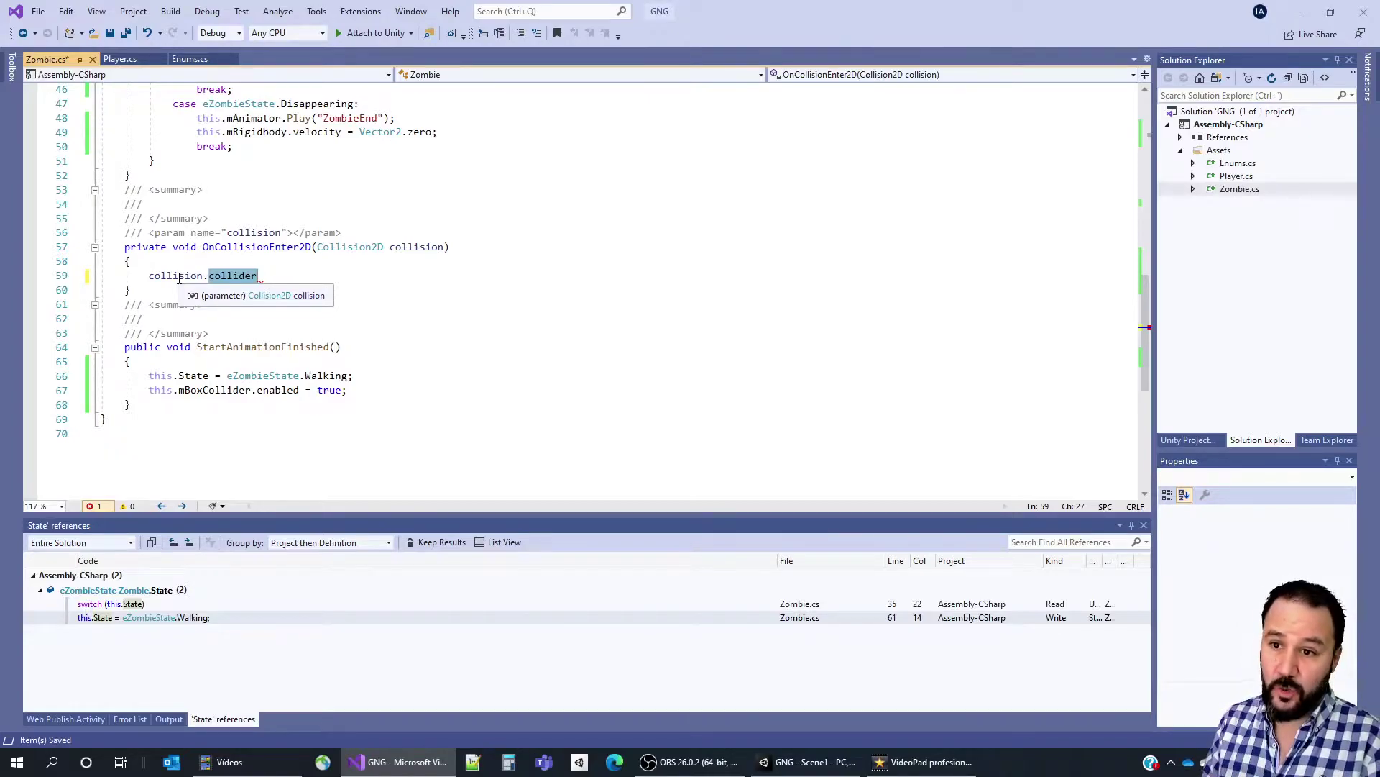
double_click(1237, 177)
click(359, 290)
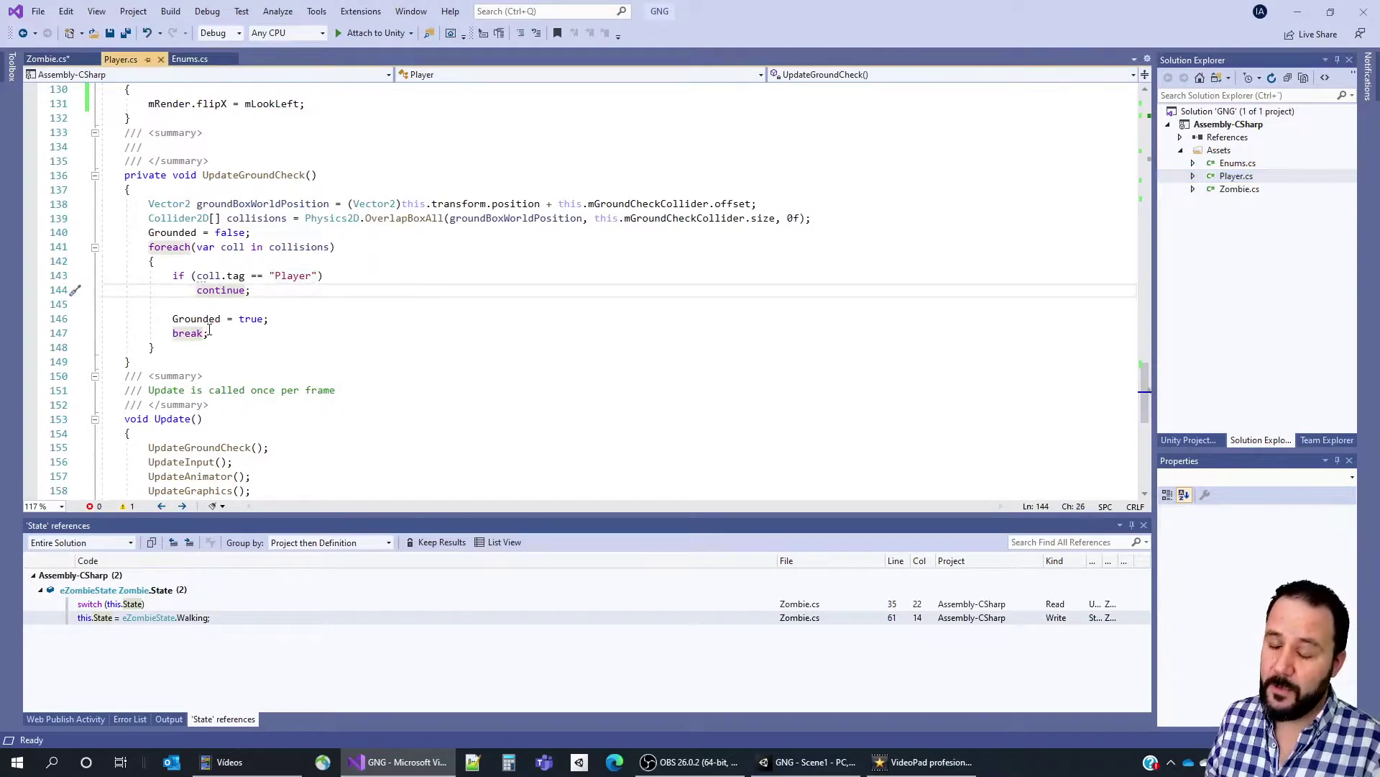
drag(197, 275, 250, 275)
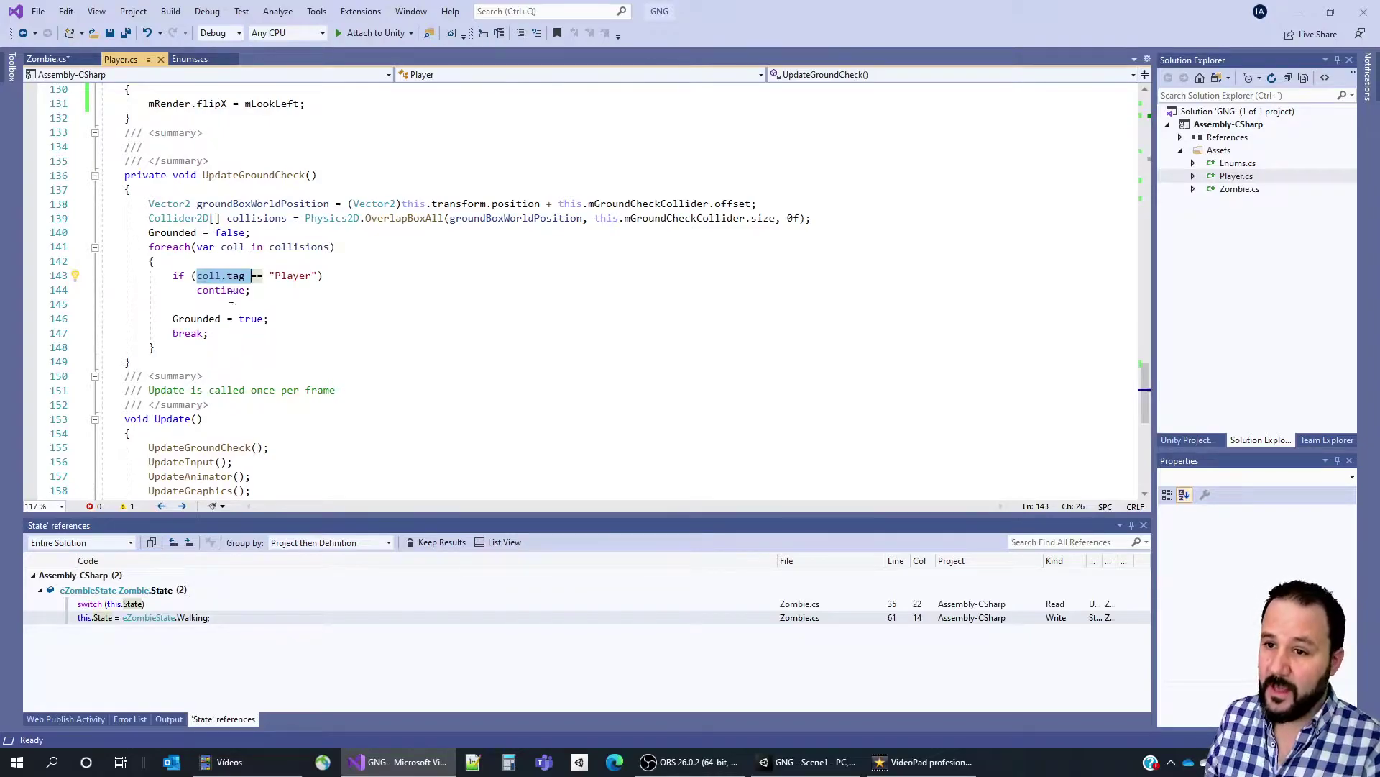
drag(197, 275, 324, 275)
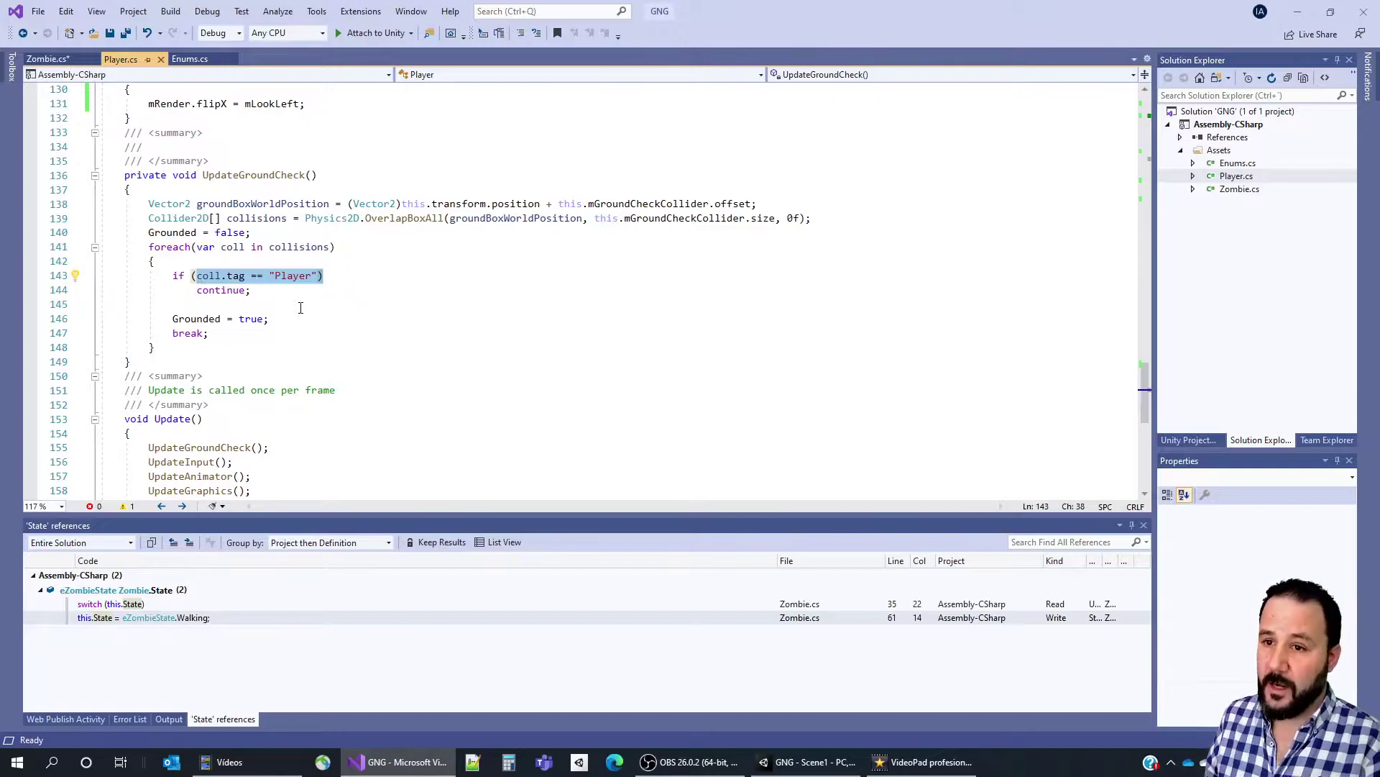
click(51, 59)
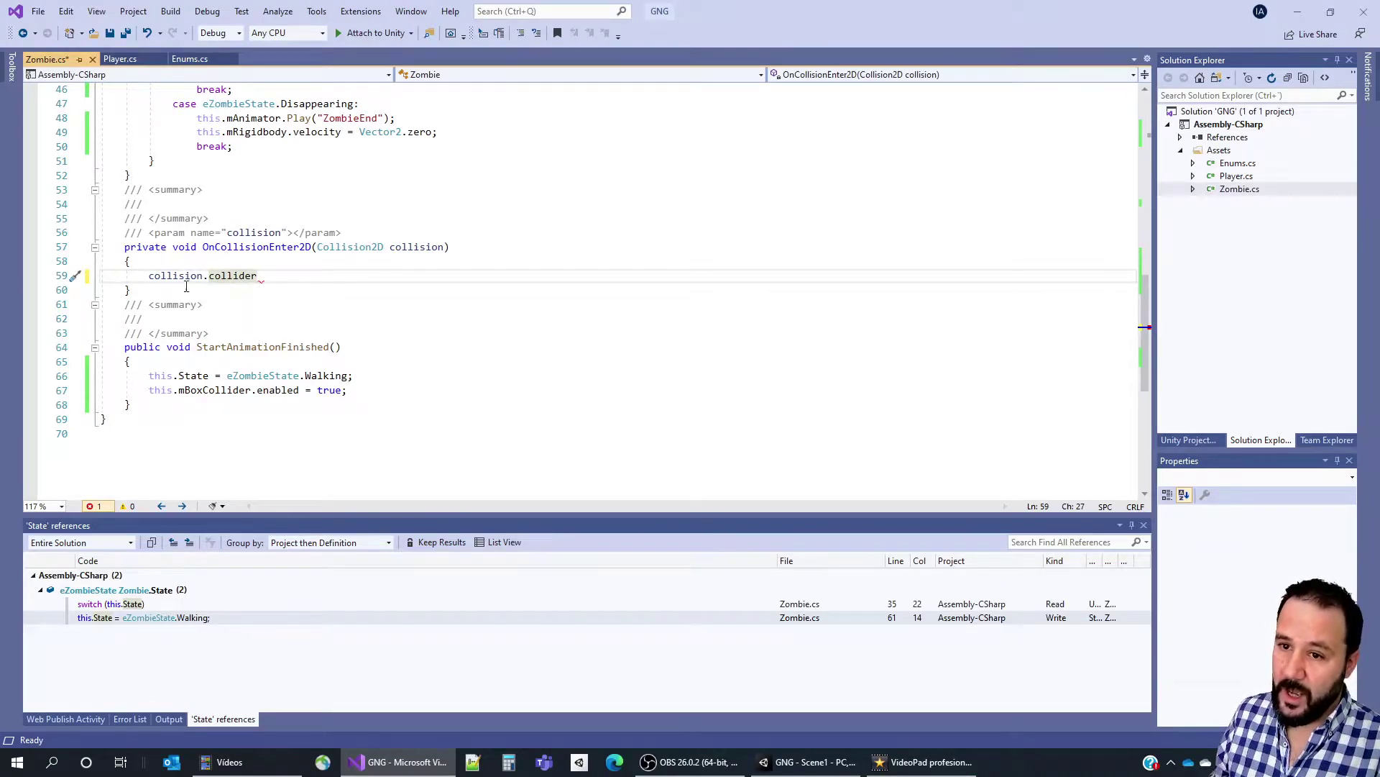
Complete the line as Grave grv = collision.collider.GetComponent<Grave>();.
click(285, 277)
text(.get)
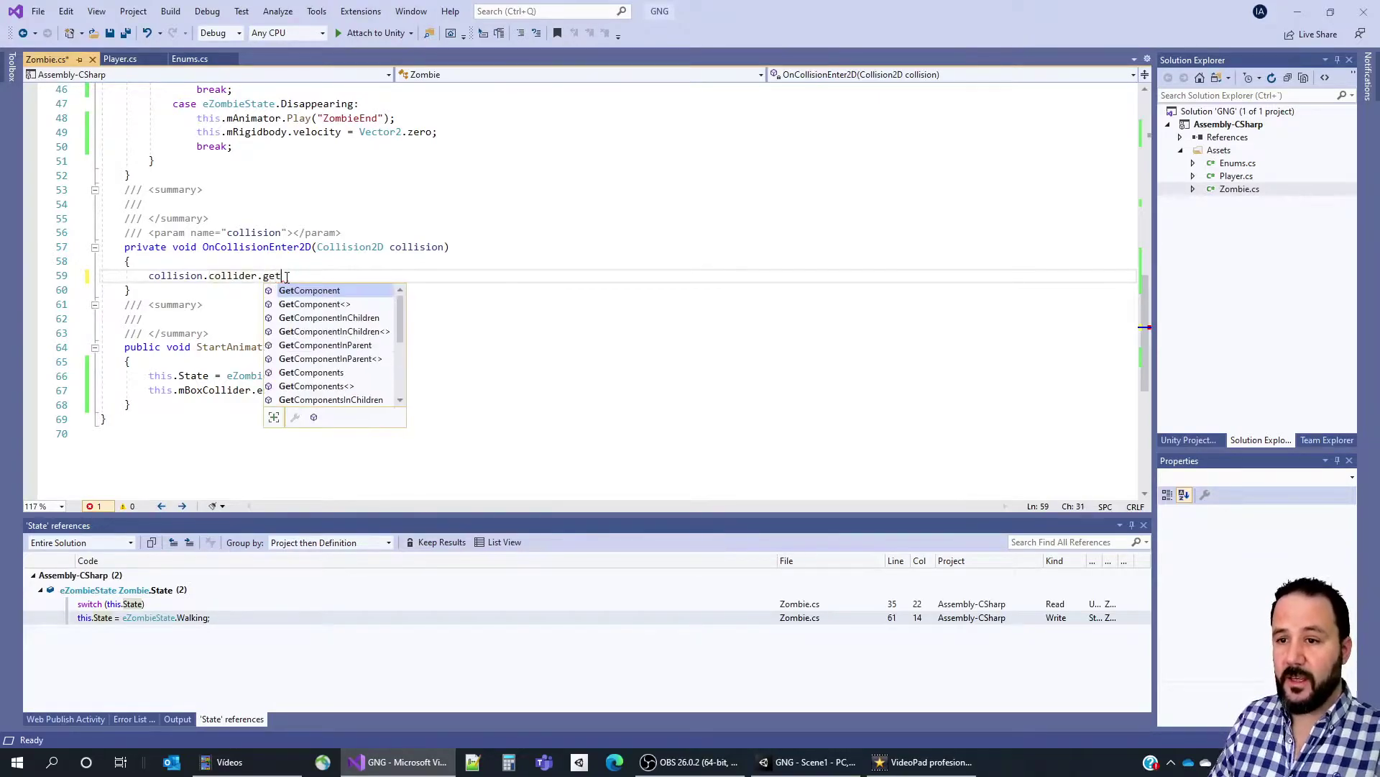
key(Tab)
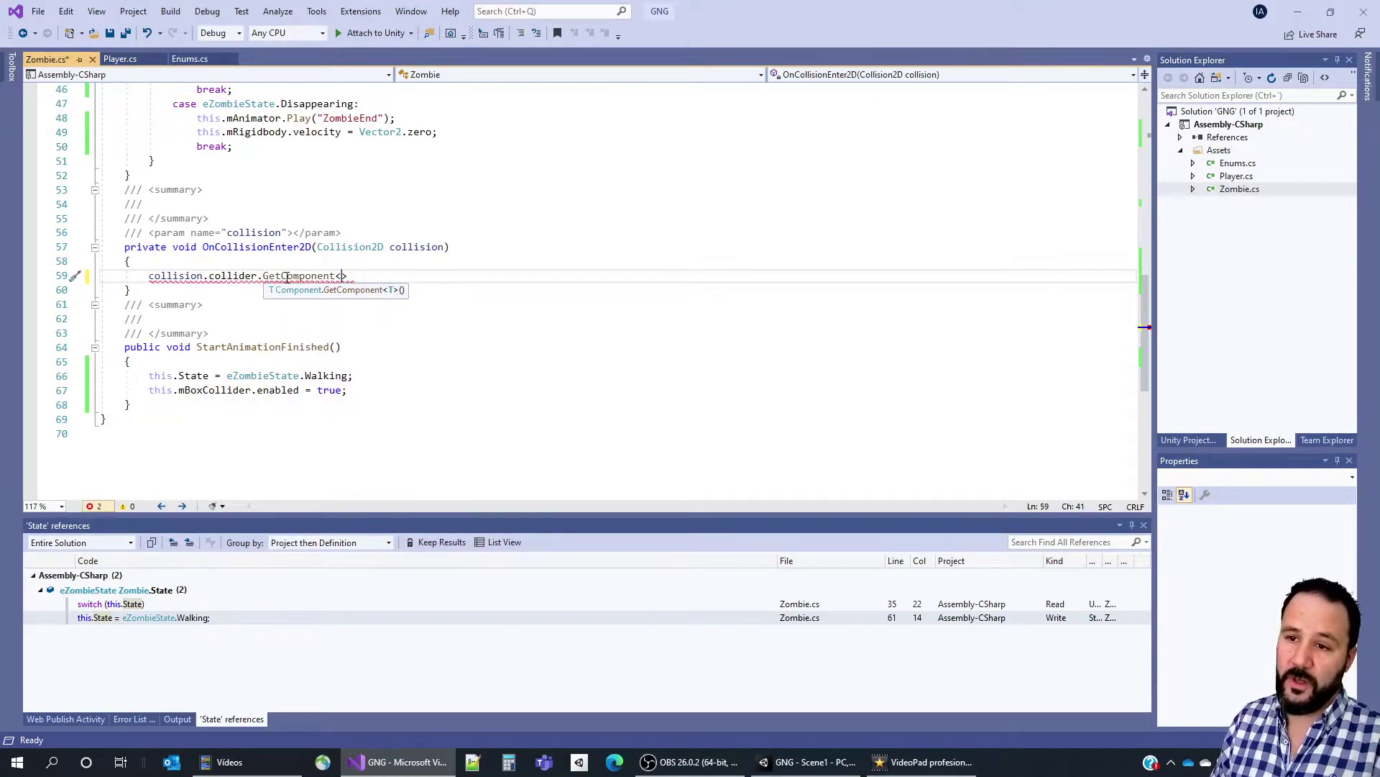
text(Grave>)
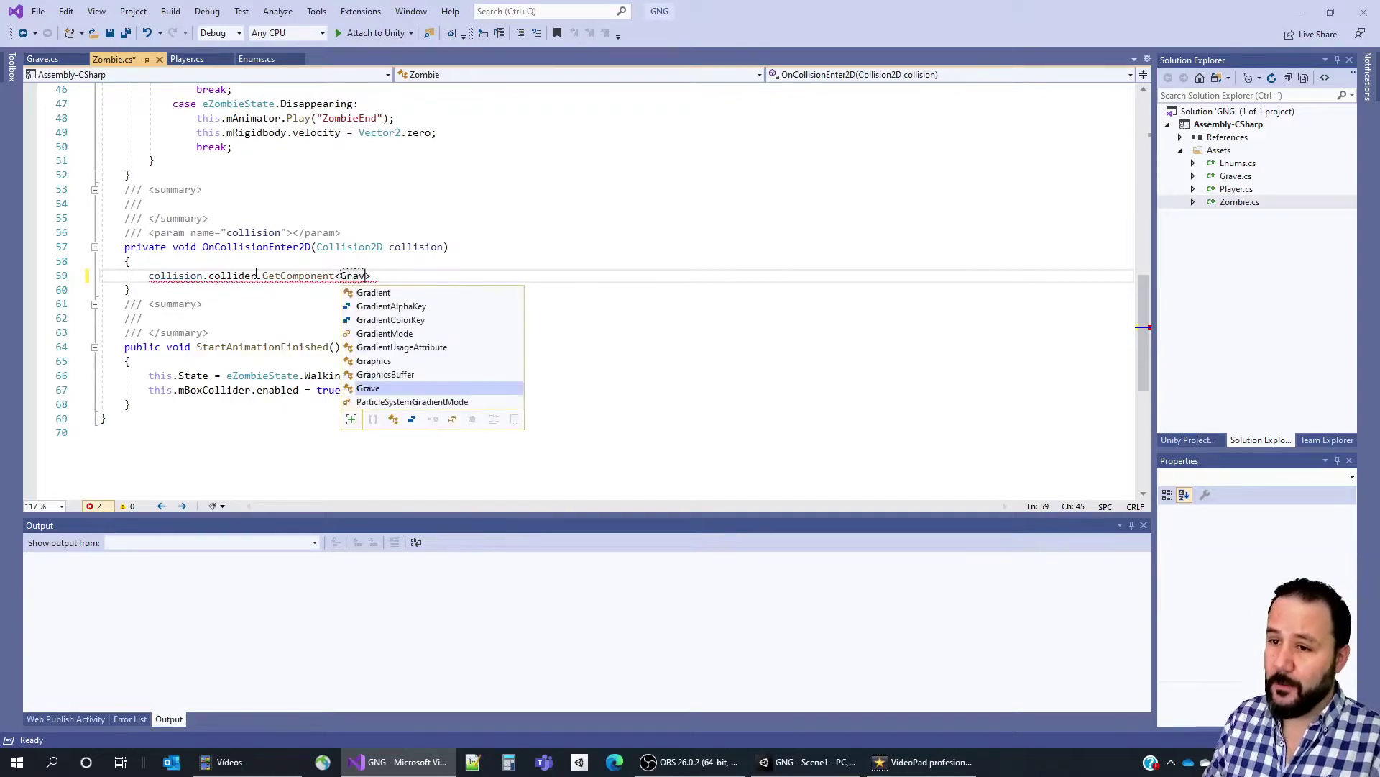
text(();)
key(Home)
text(Grave )
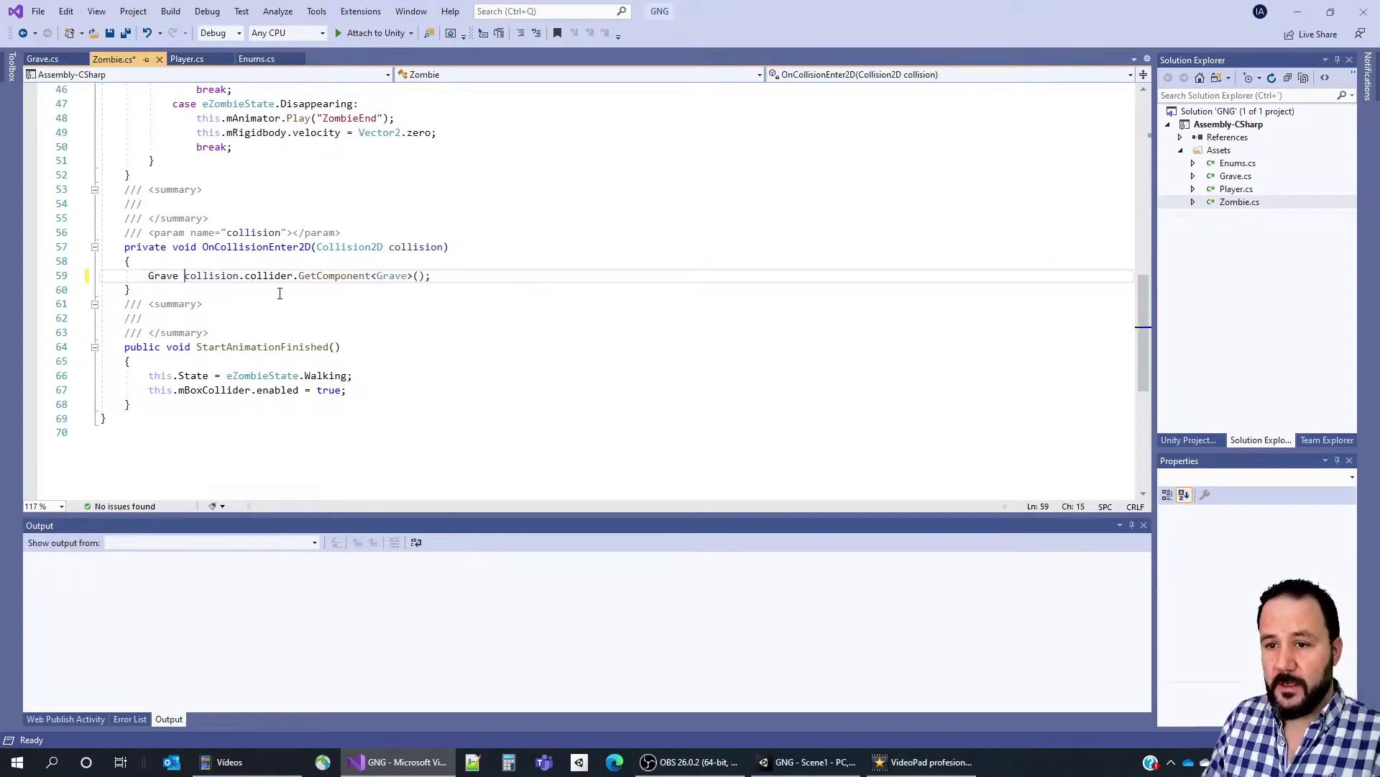
text(grv =)
key(End)
key(Return)
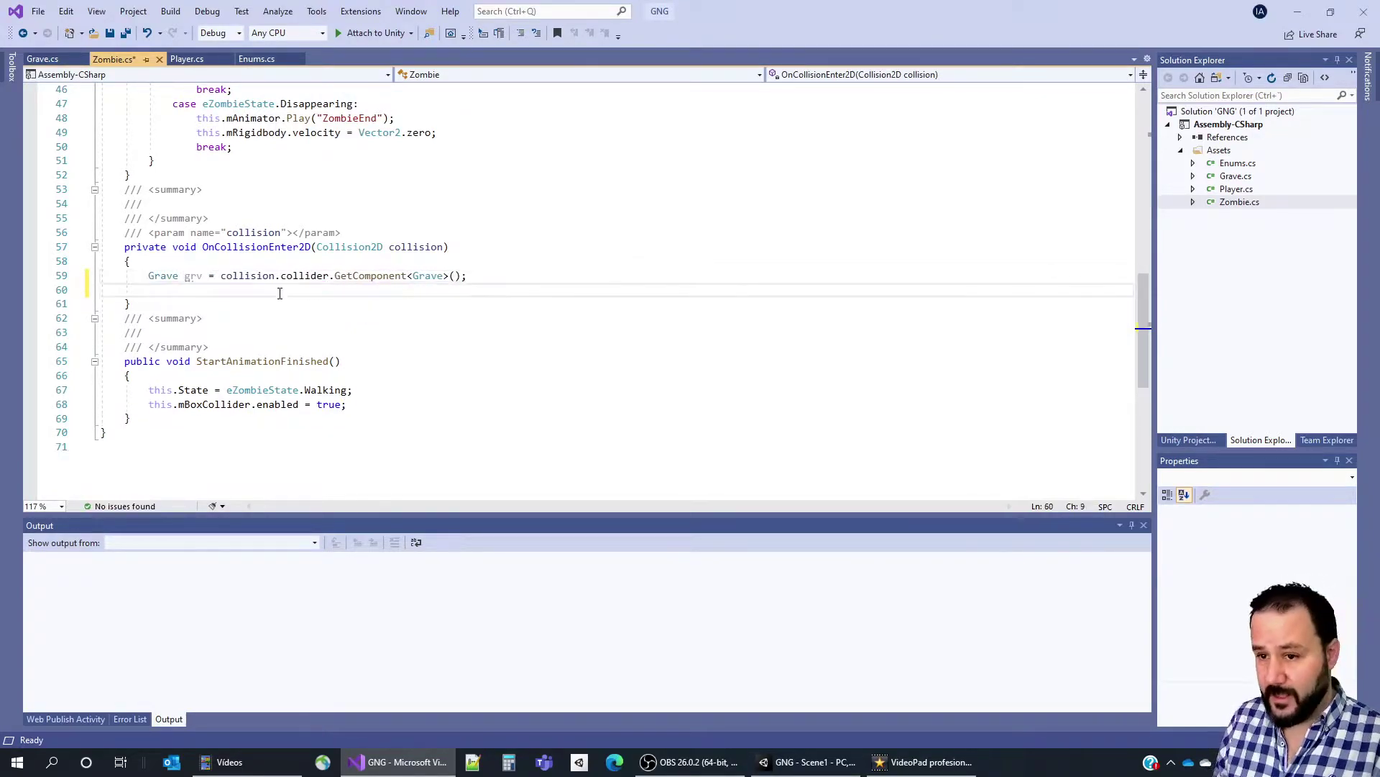
Add an if(grv != null) block below the Grave lookup.
text(if(grv != n)
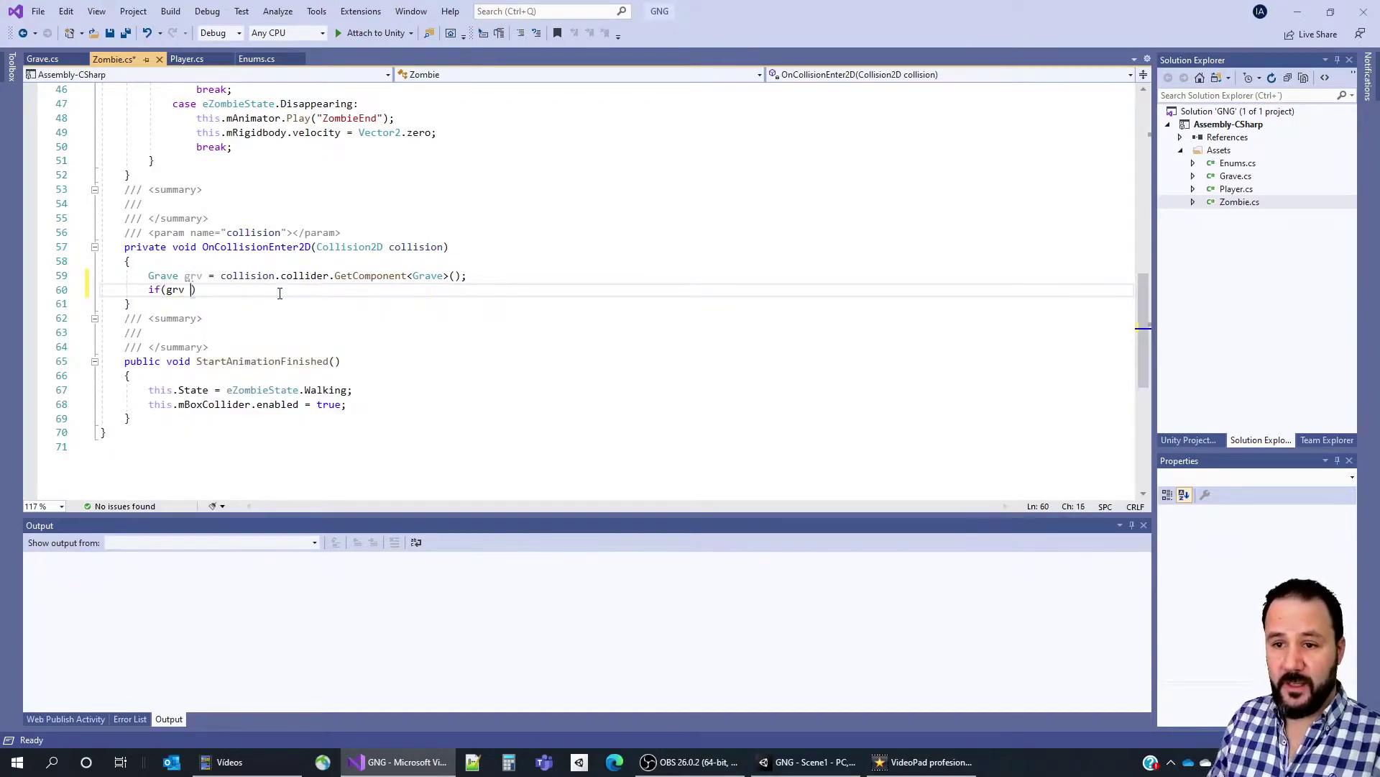
text(ull)
key(End)
key(Return)
text({)
key(Return)
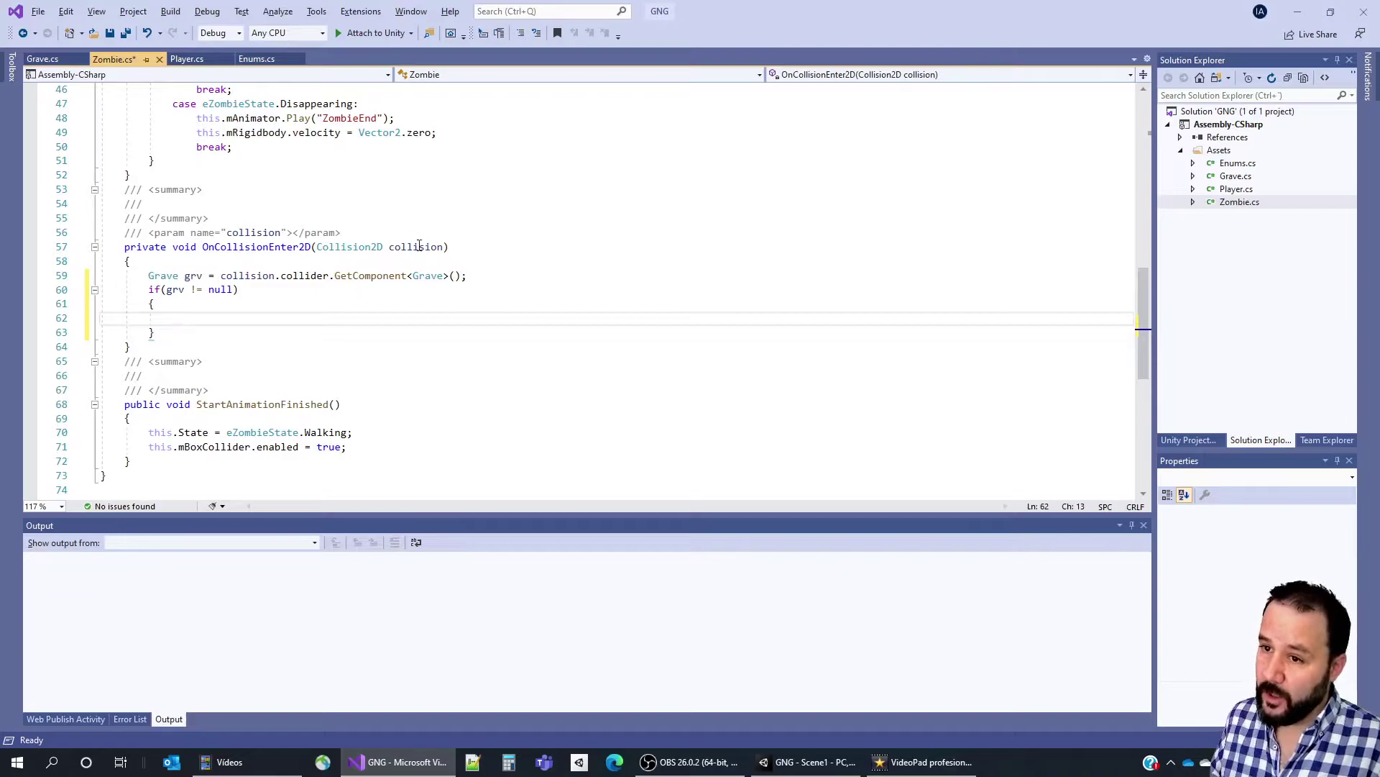
double_click(428, 276)
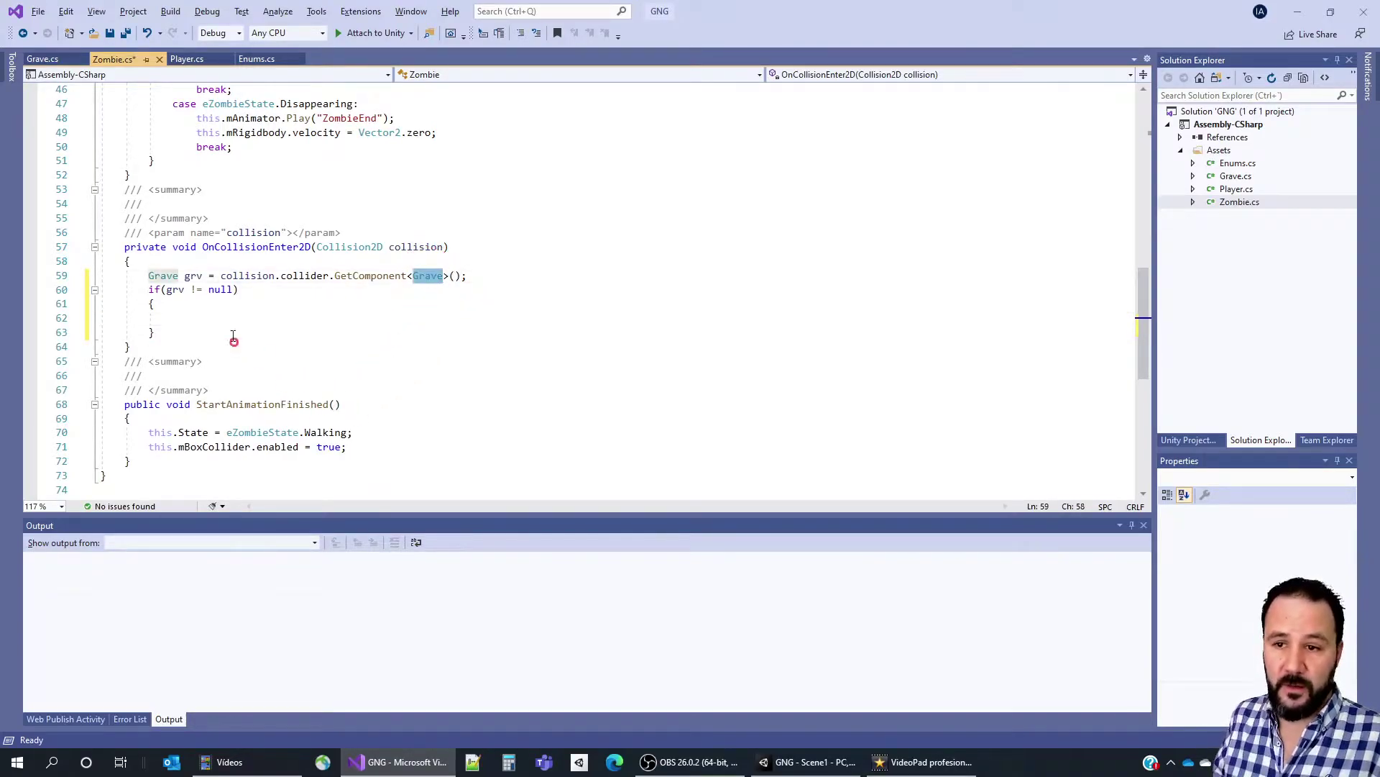
click(217, 317)
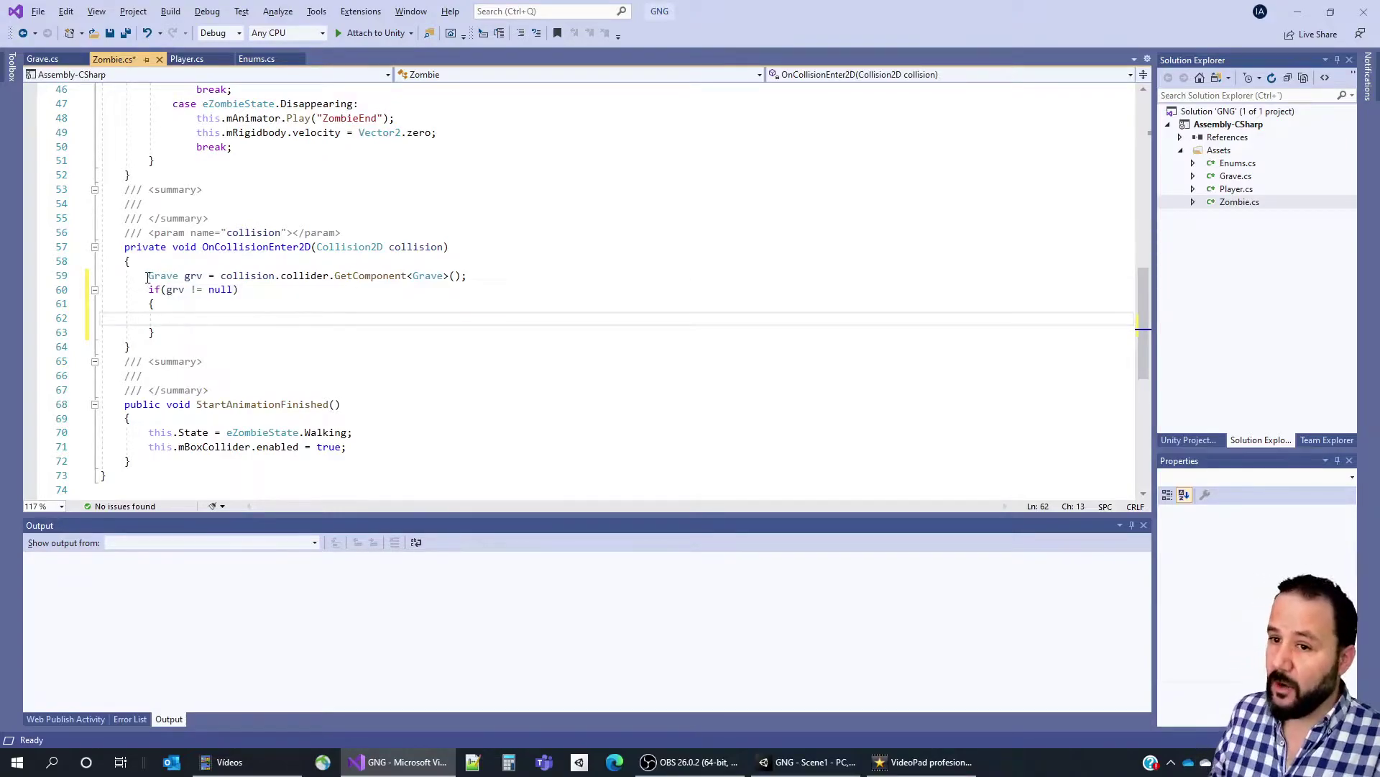
drag(143, 275, 224, 335)
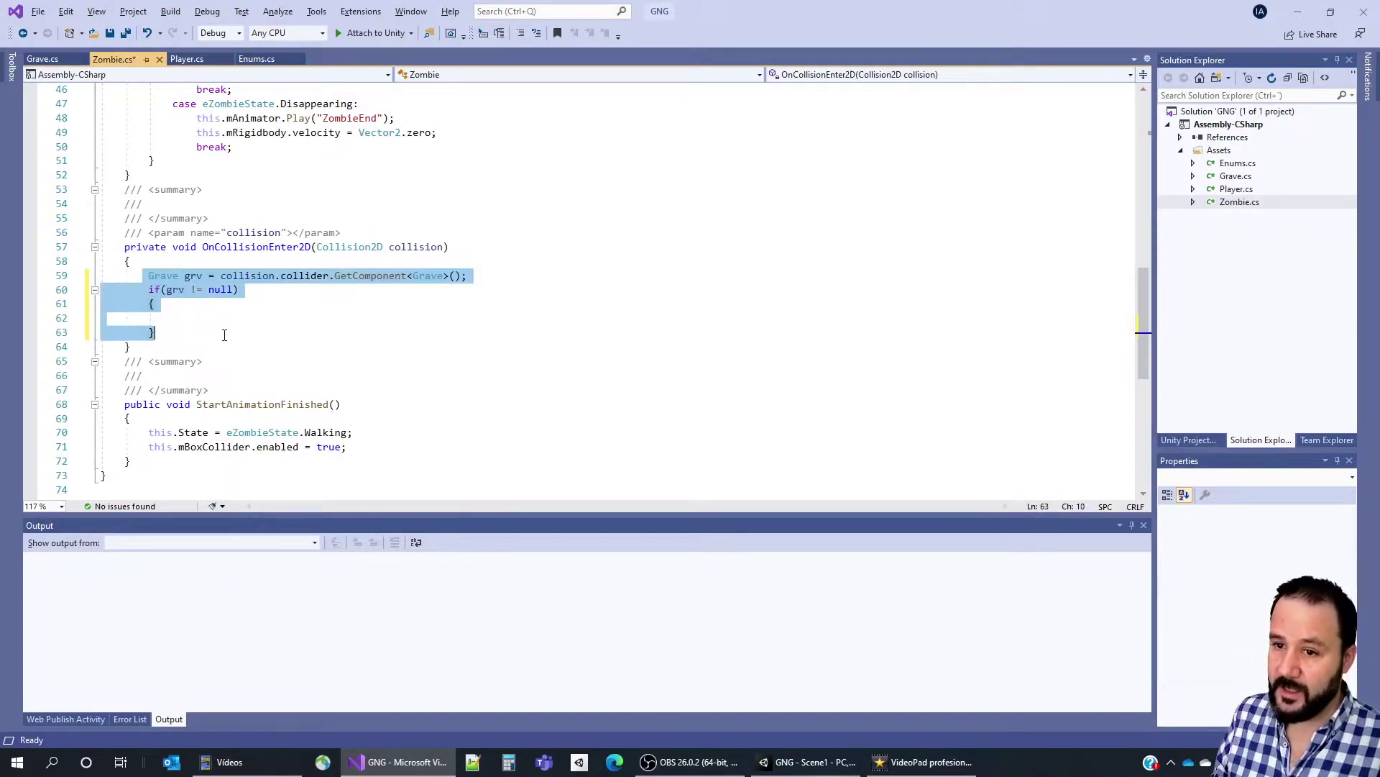
click(216, 319)
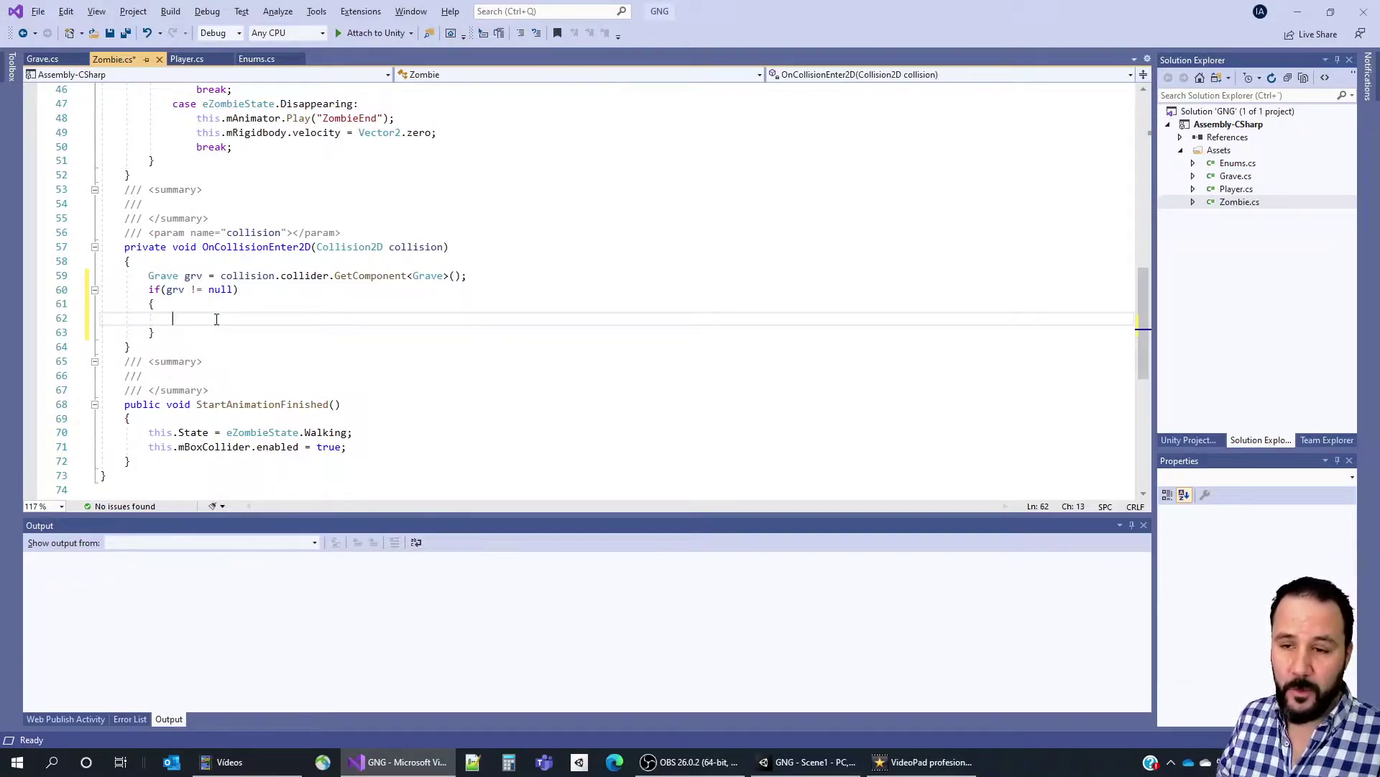
drag(147, 289, 274, 290)
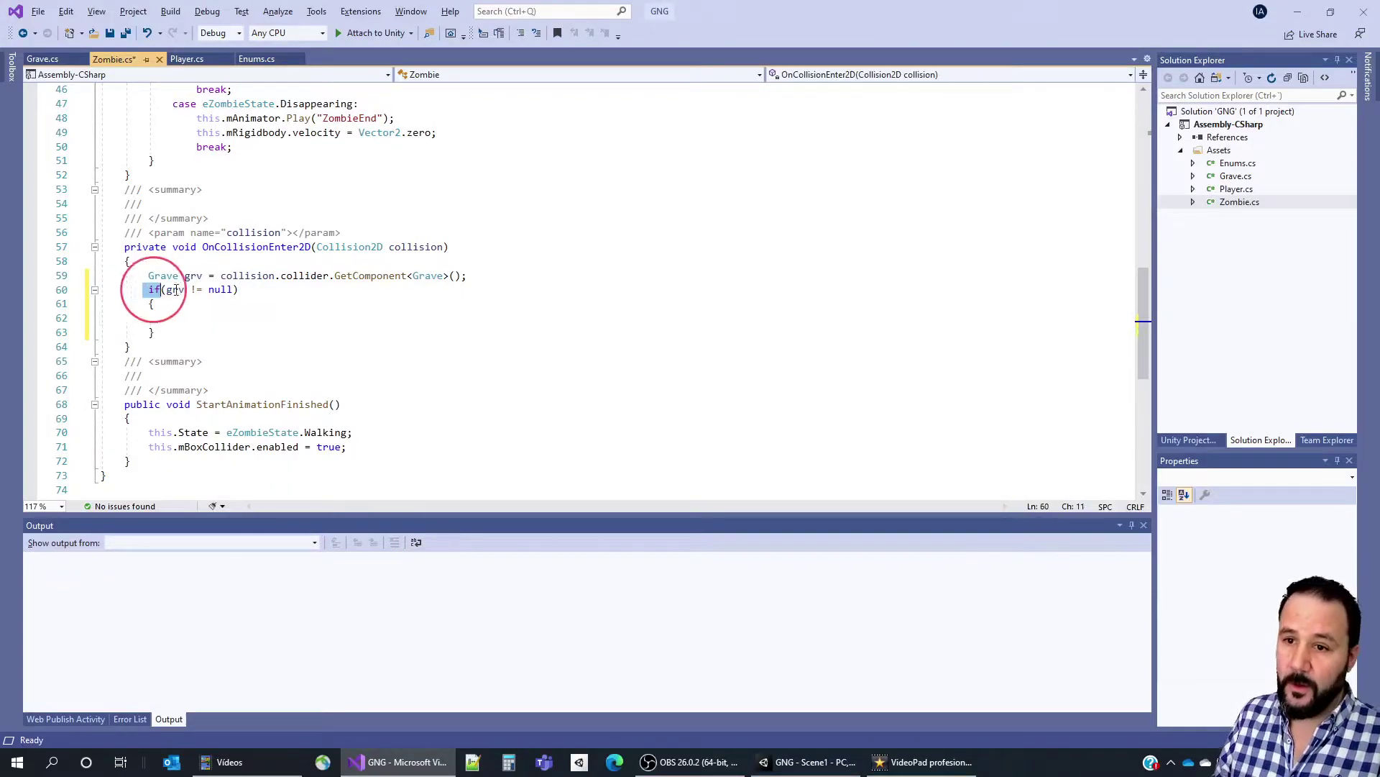
click(261, 319)
Toggle mLookLeft = !mLookLeft inside the block, save Zombie.cs, and return to Unity.
scroll(247, 320, up, 2)
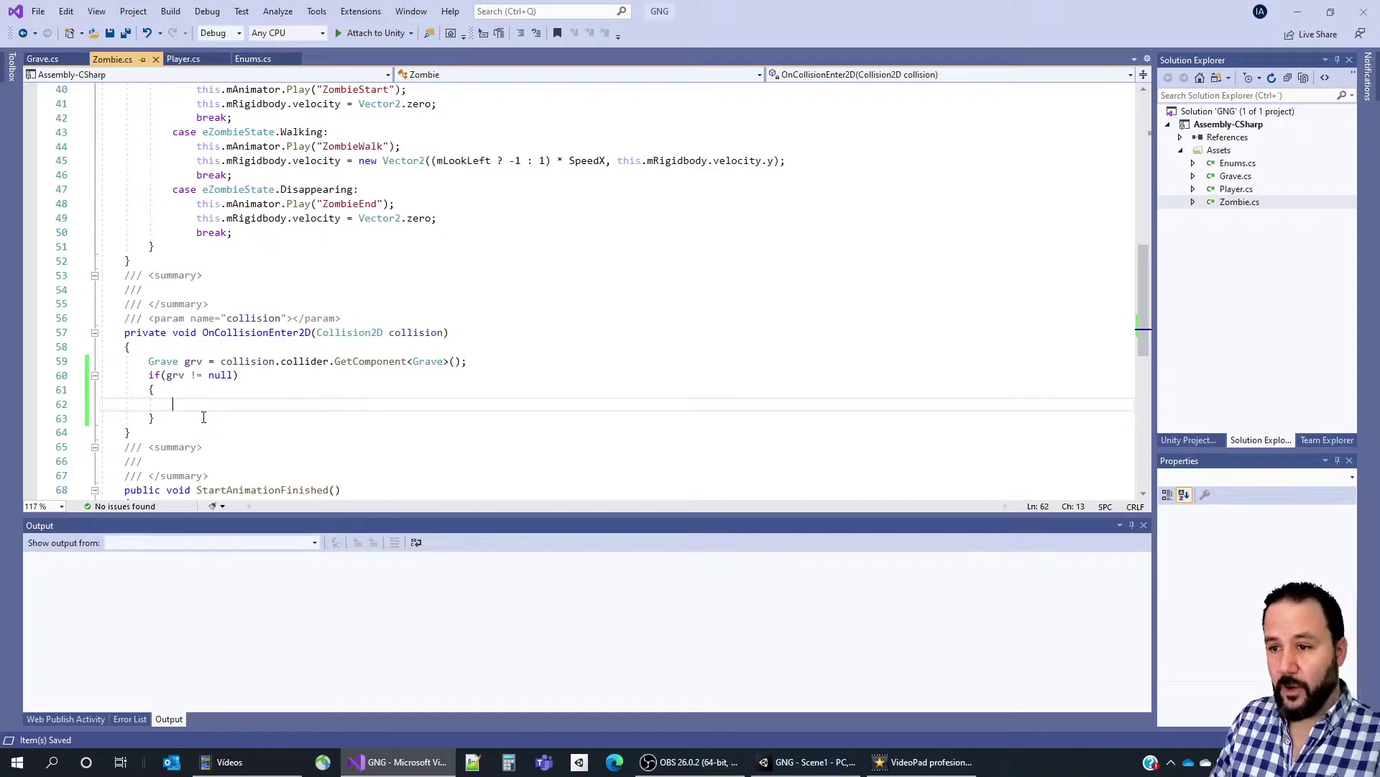
key(ctrl+s)
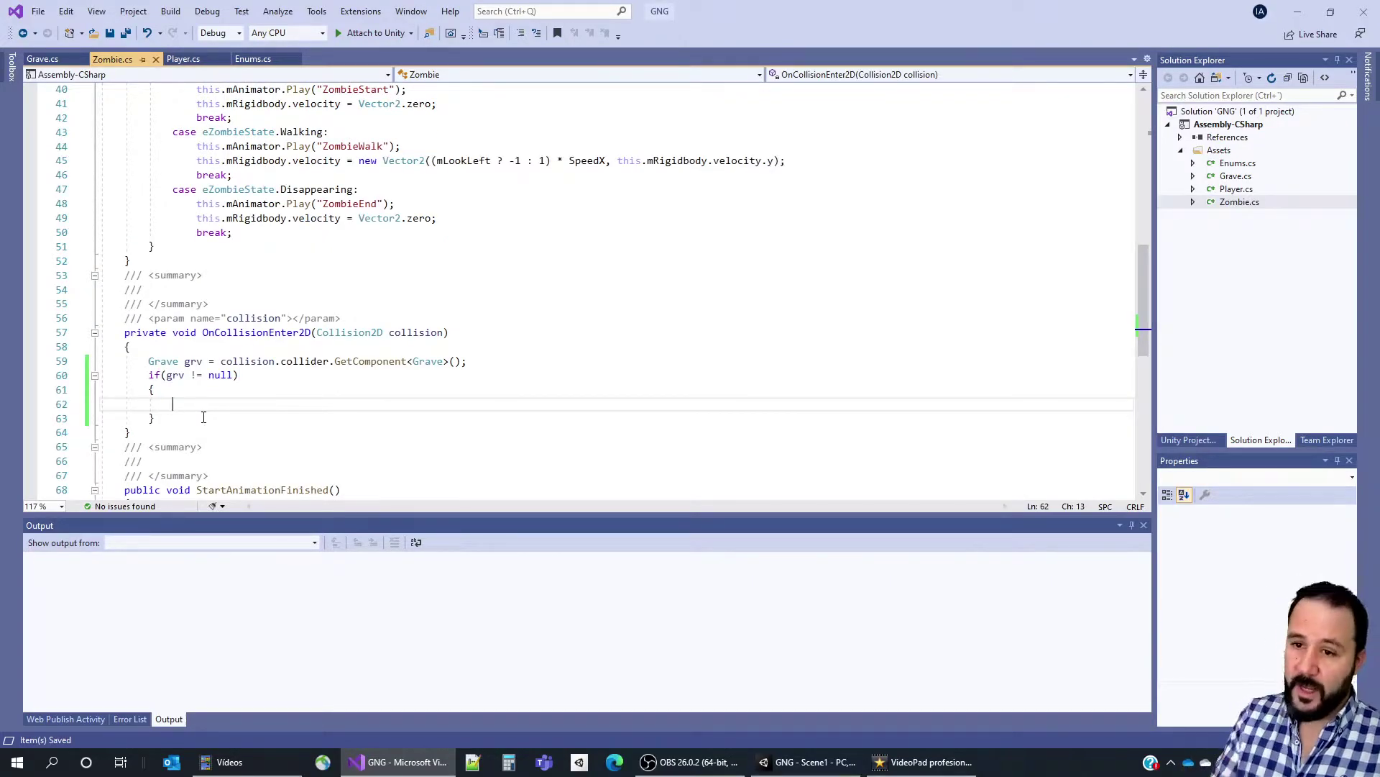
text(m)
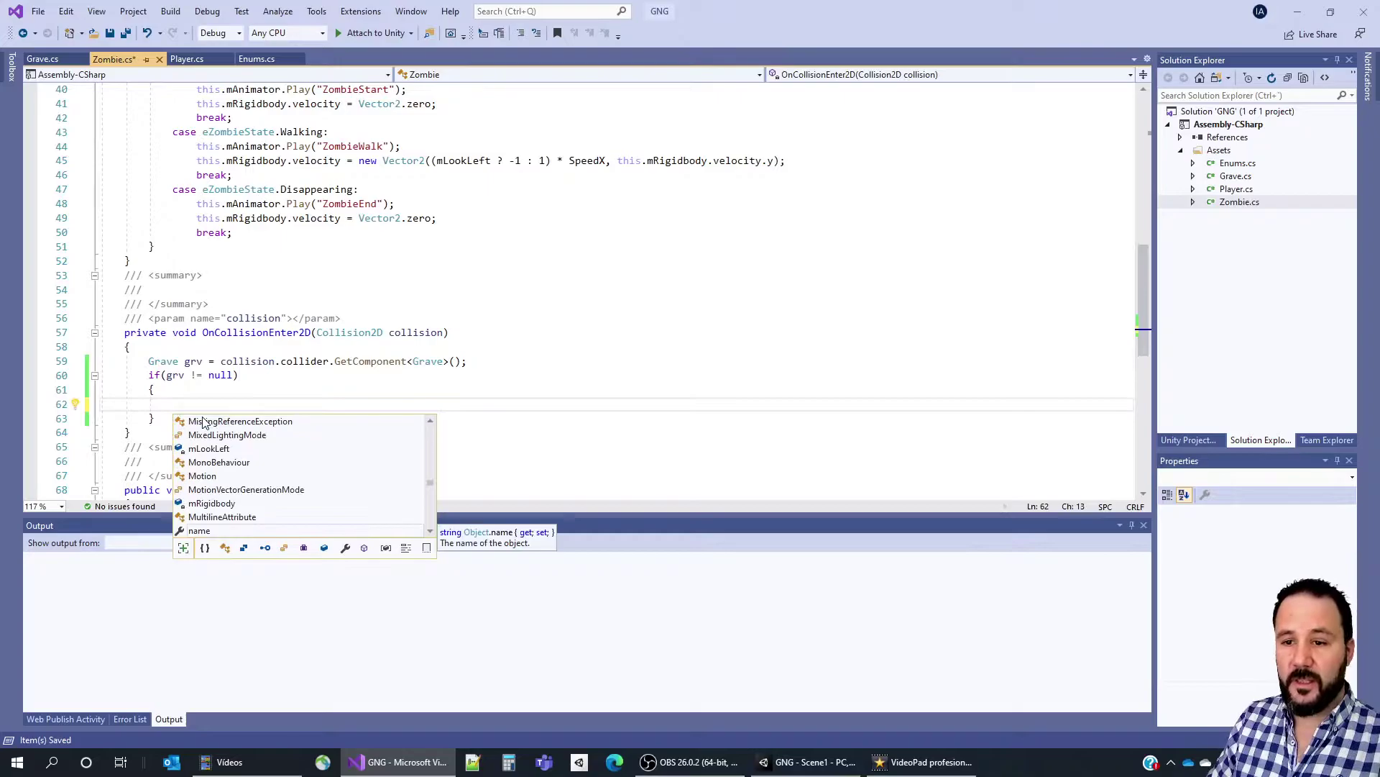
text(lo = !ml)
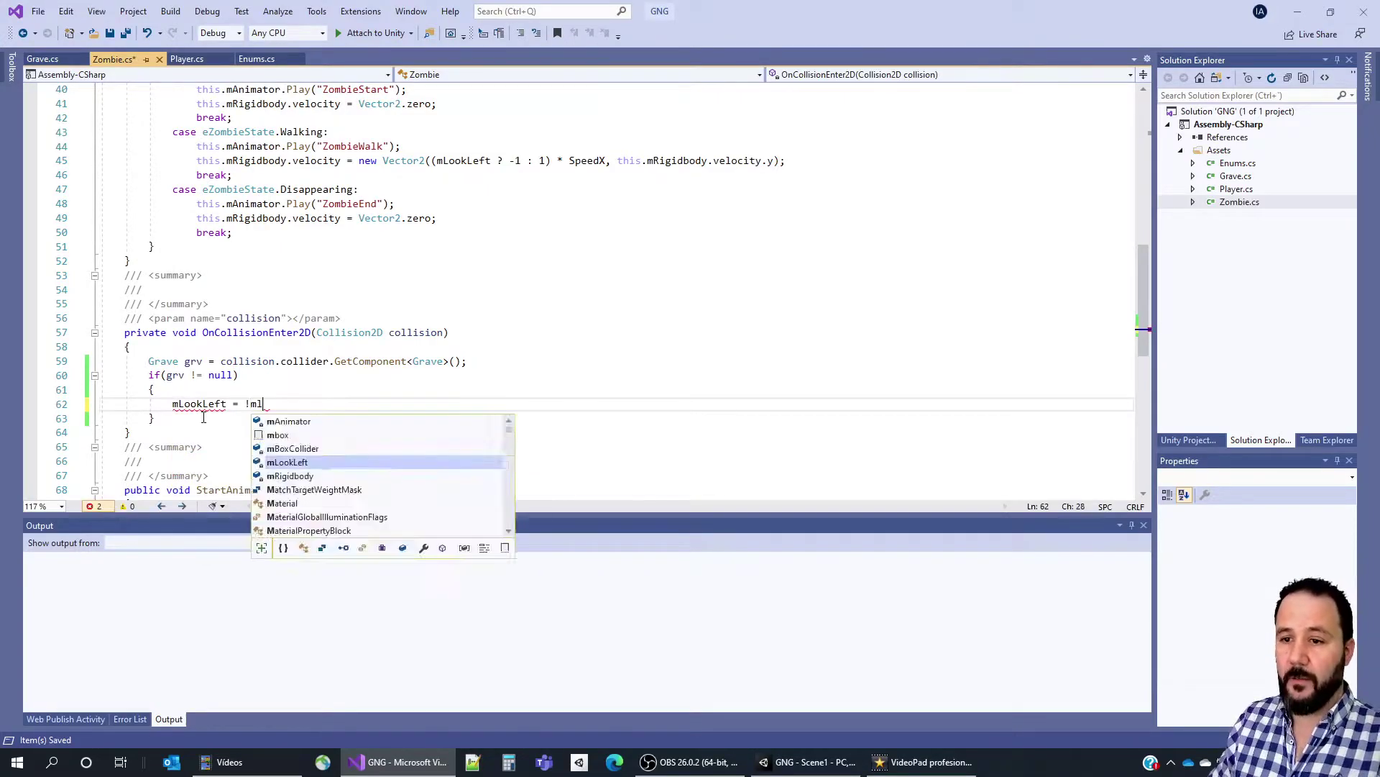
text(o;)
key(Return)
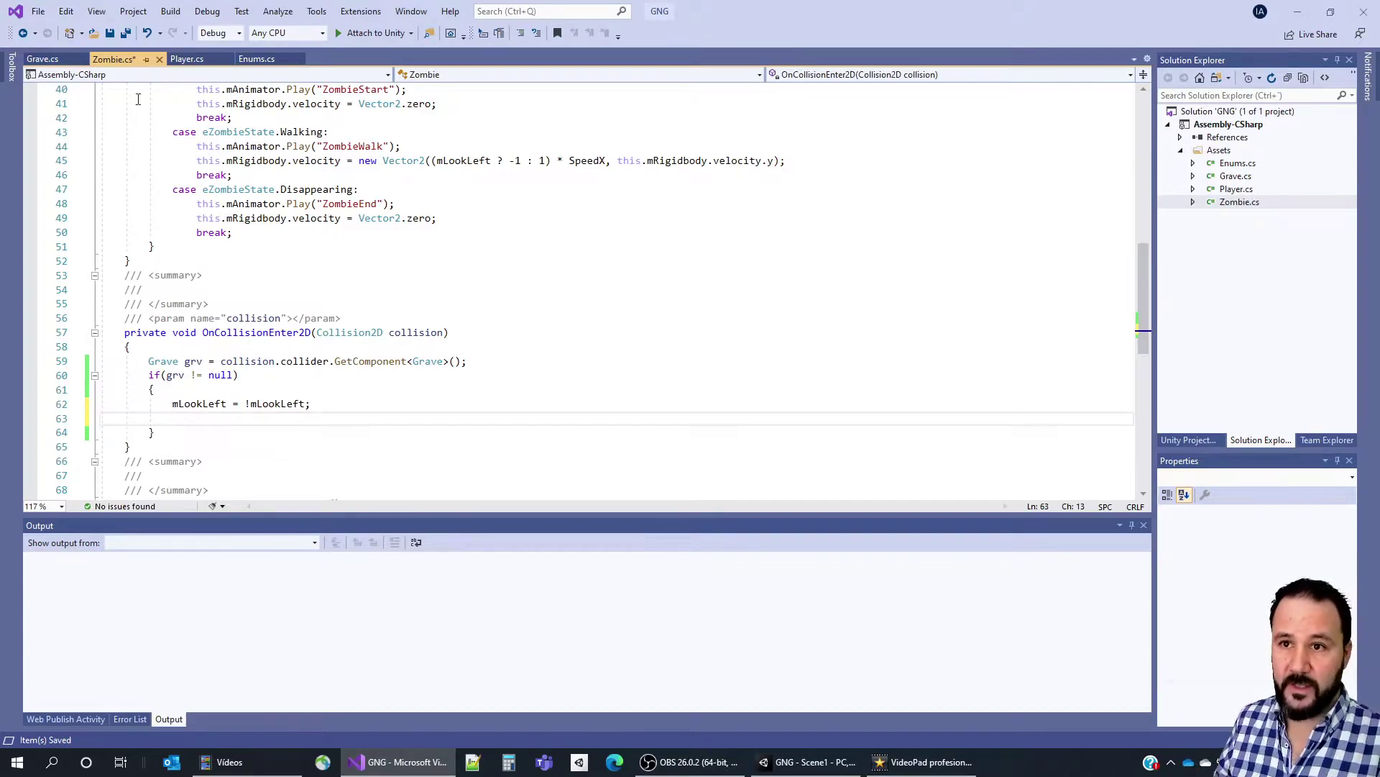
key(alt+Tab)
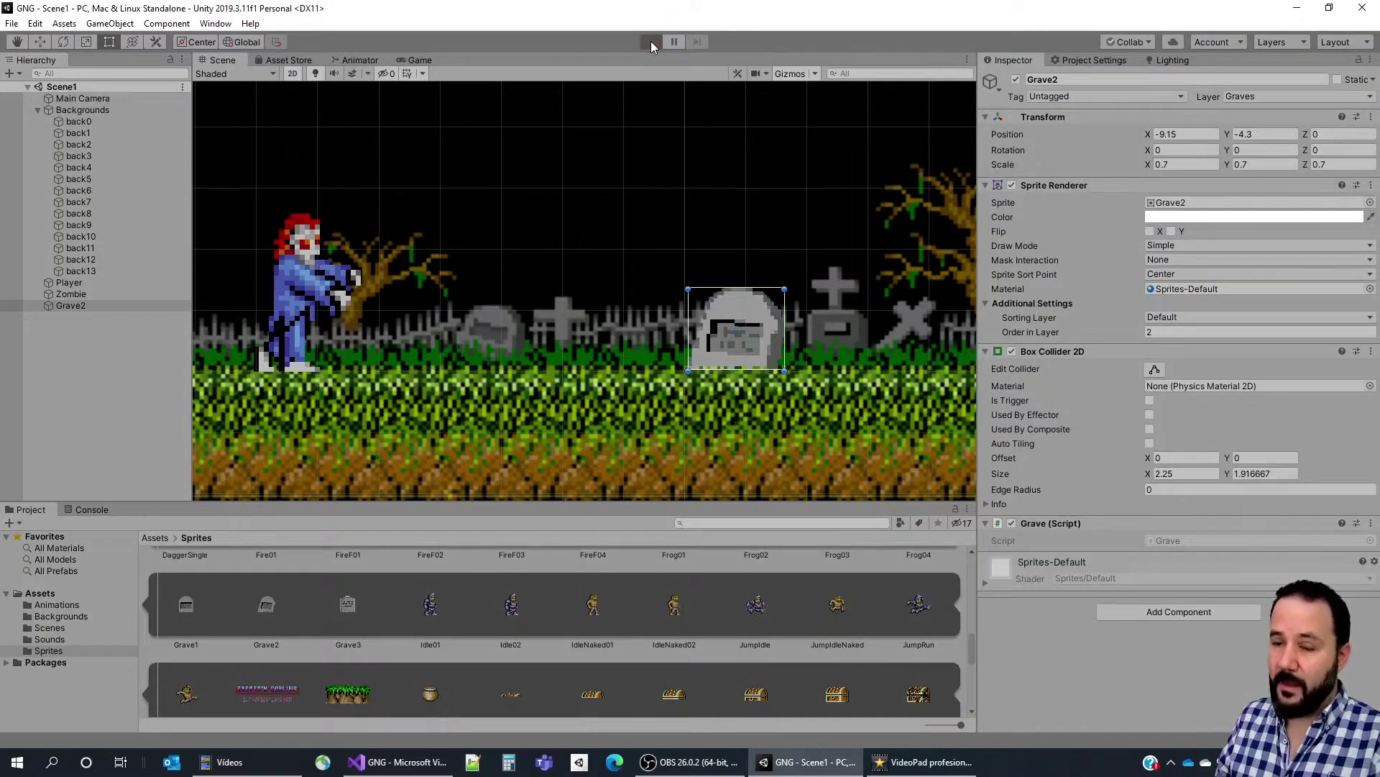
Play the scene to watch the zombie walk, stop, and return to OnCollisionEnter2D in Visual Studio.
click(650, 41)
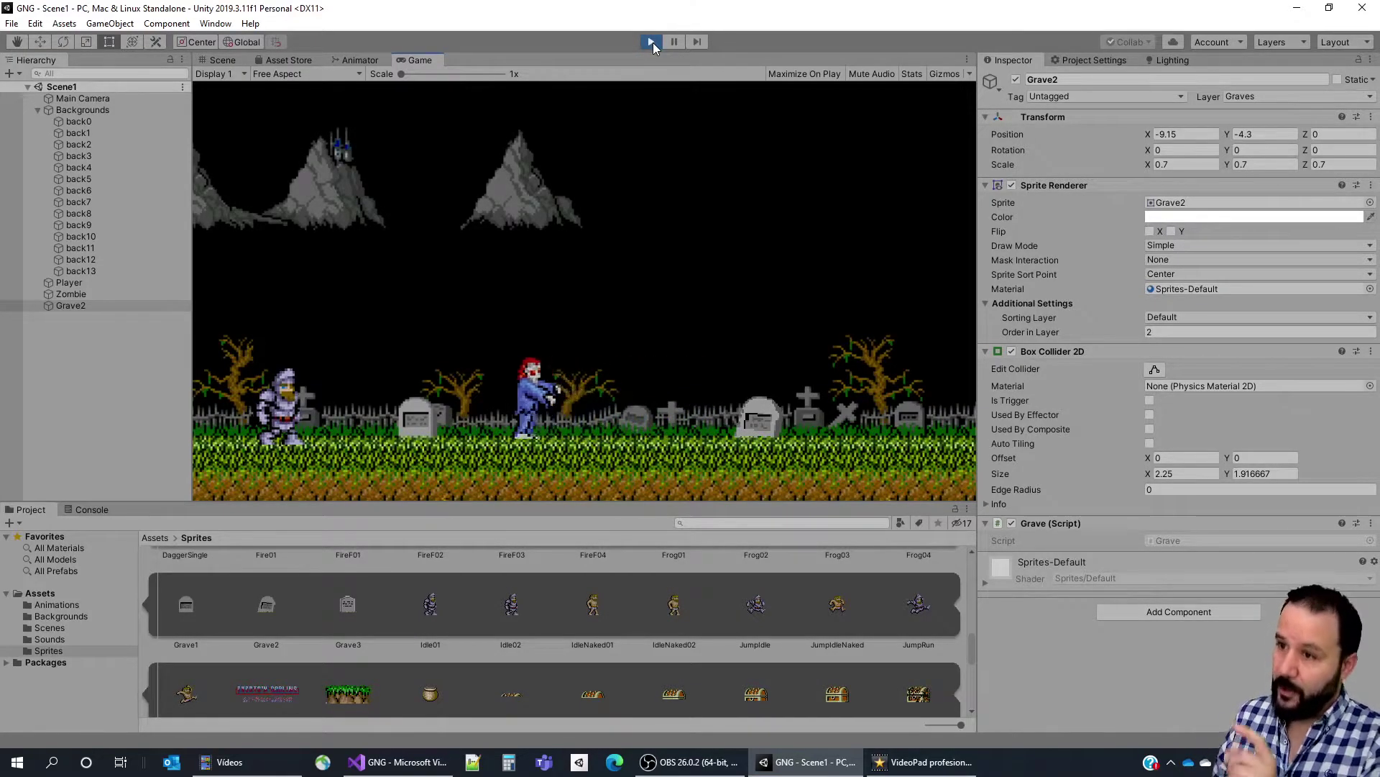
click(652, 42)
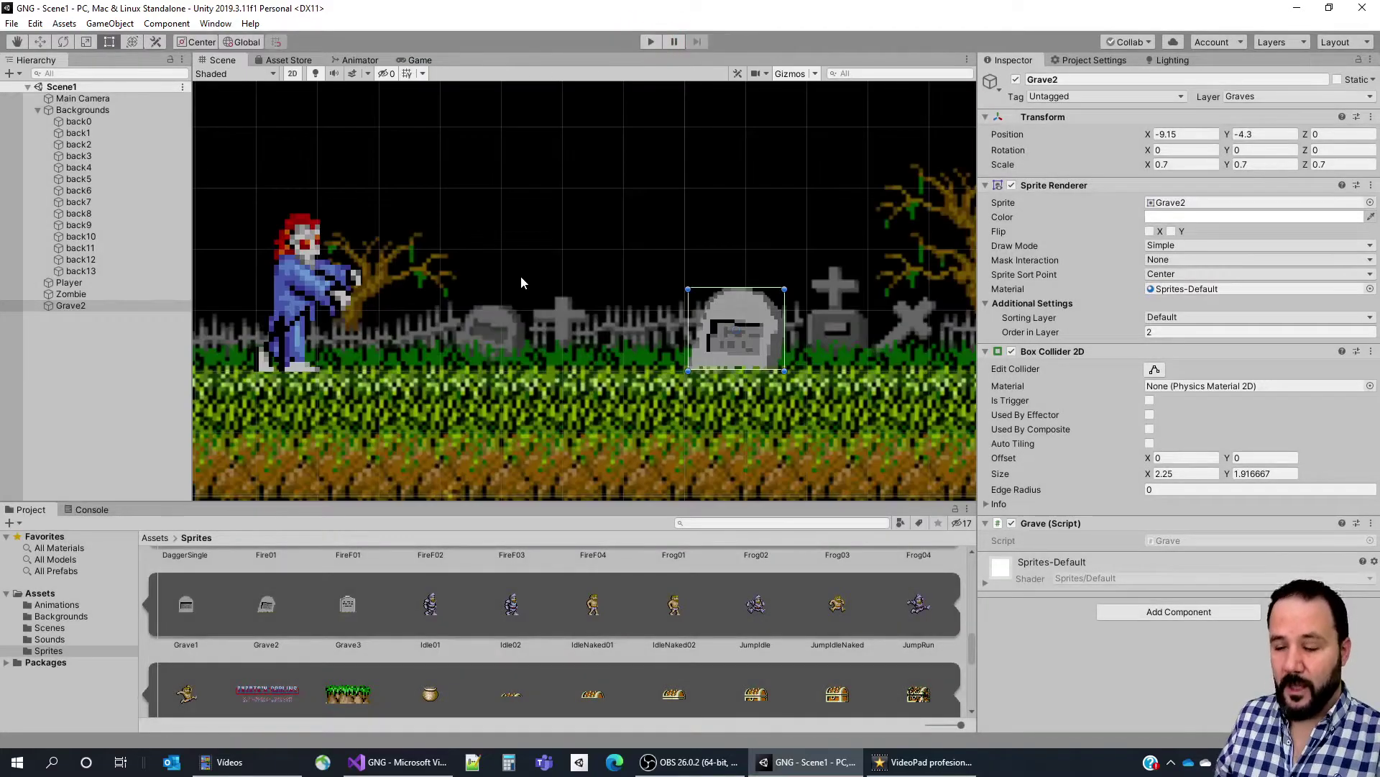
click(403, 762)
click(365, 411)
Open Player.cs at UpdateGraphics and select mLookLeft in the mRender.flipX assignment on line 131.
click(382, 397)
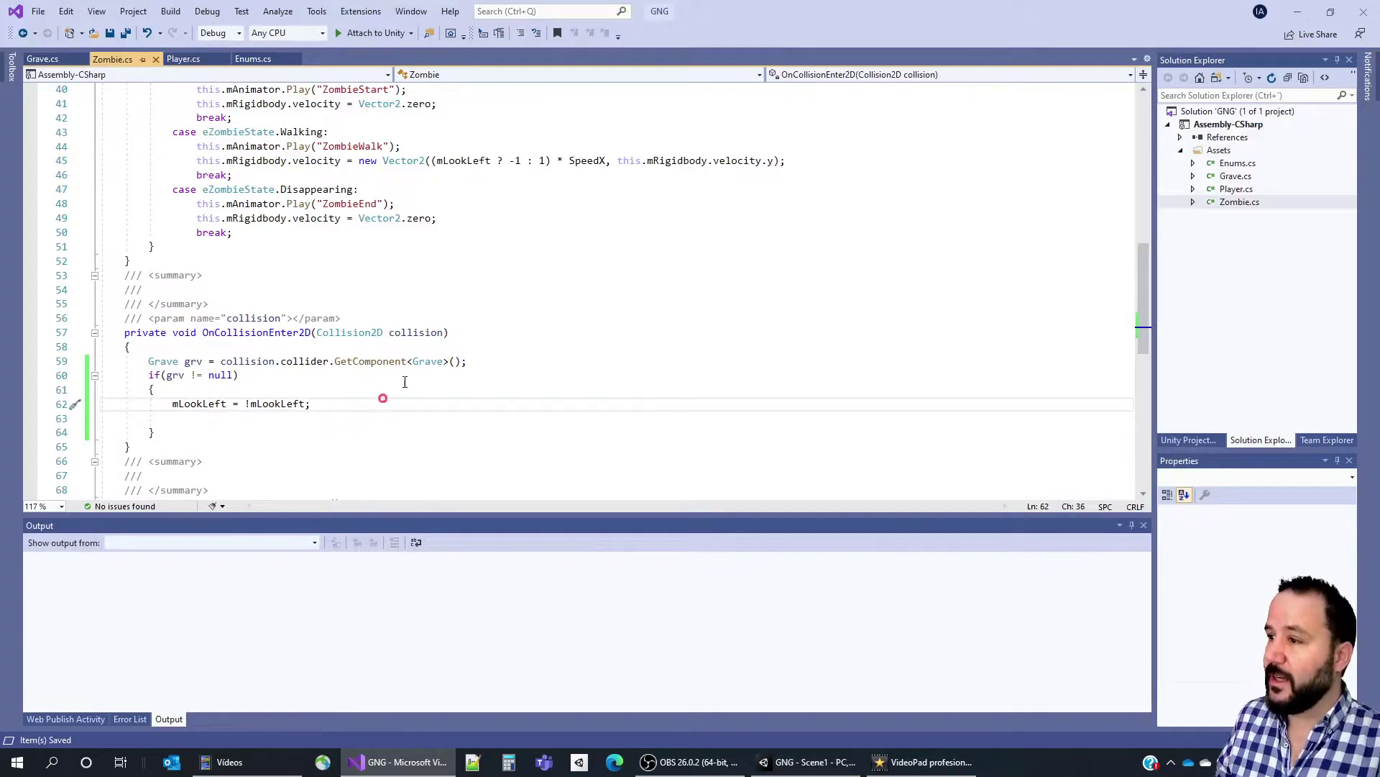
double_click(1236, 190)
click(878, 247)
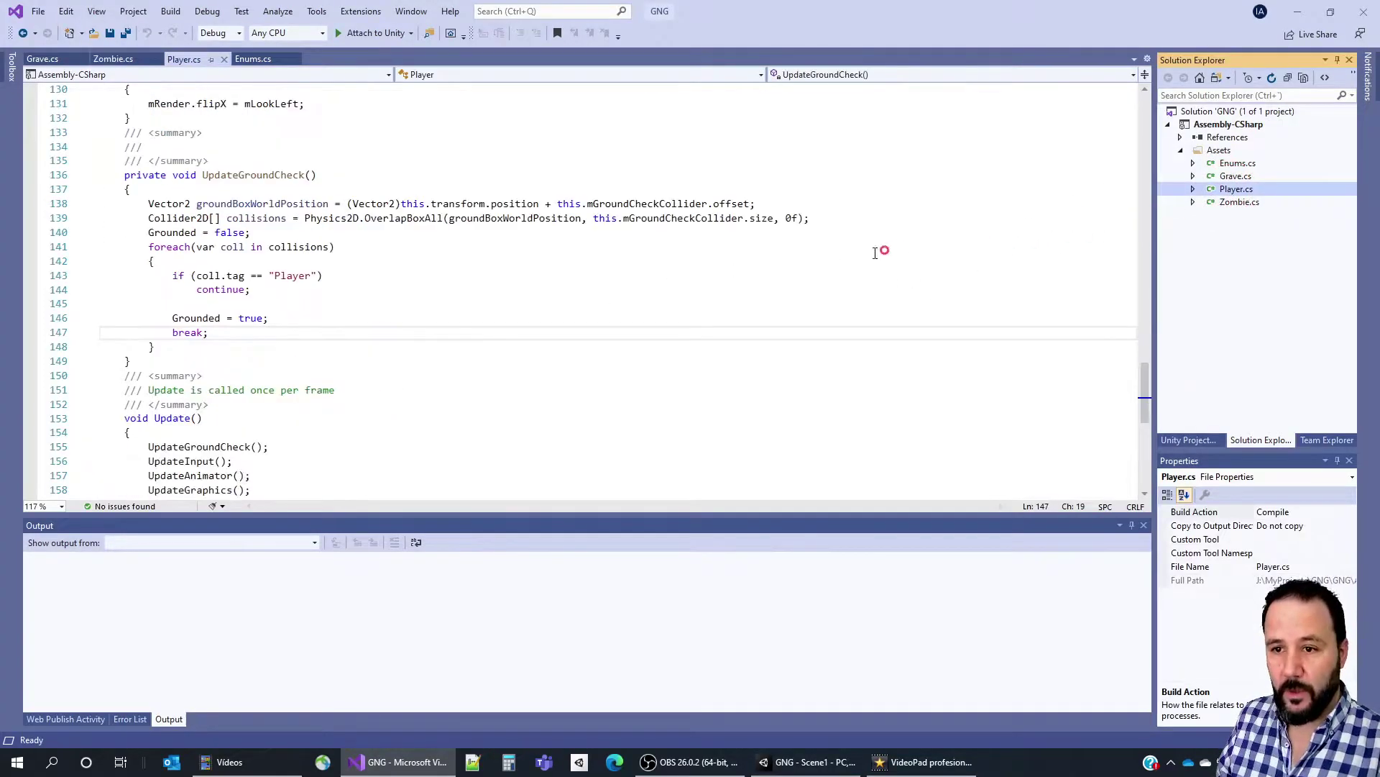
scroll(348, 301, down, 1)
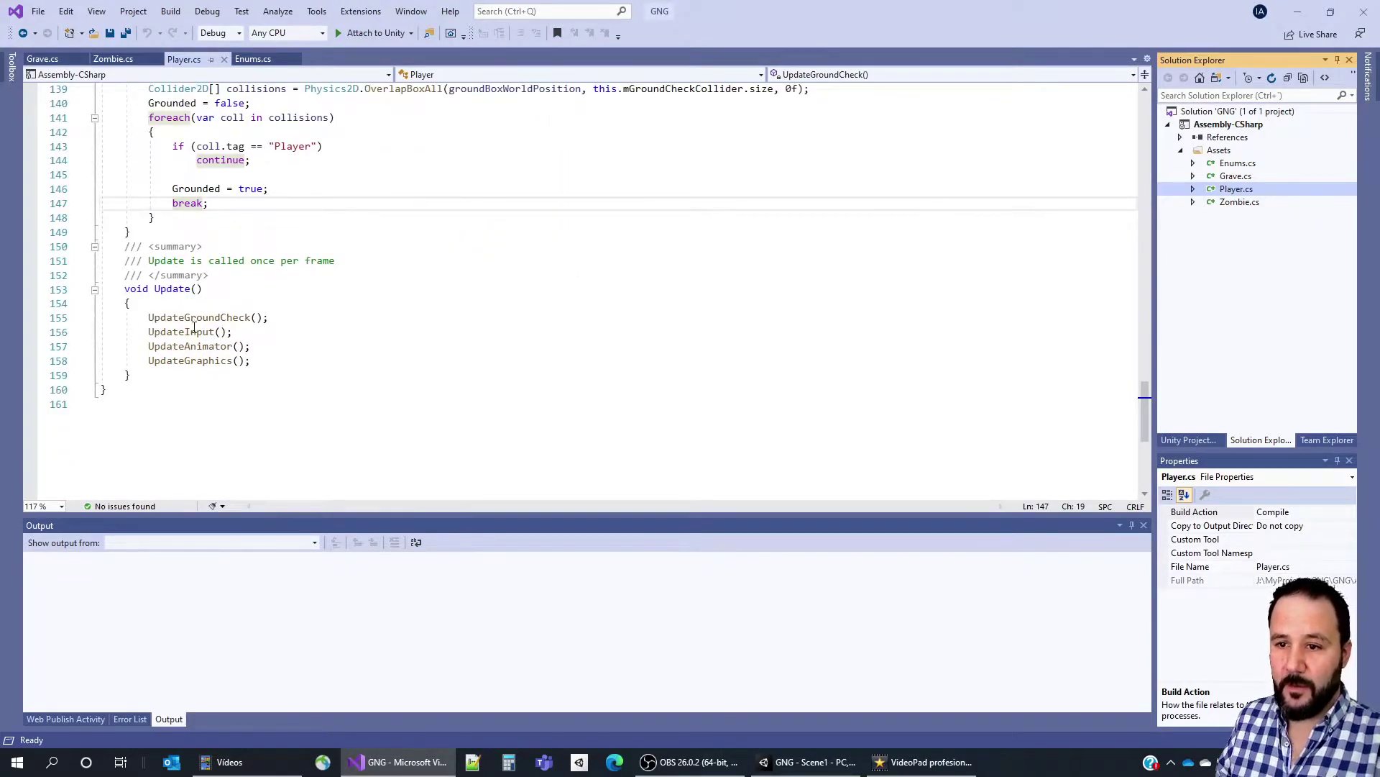
ctrl+click(188, 361)
drag(140, 319, 307, 321)
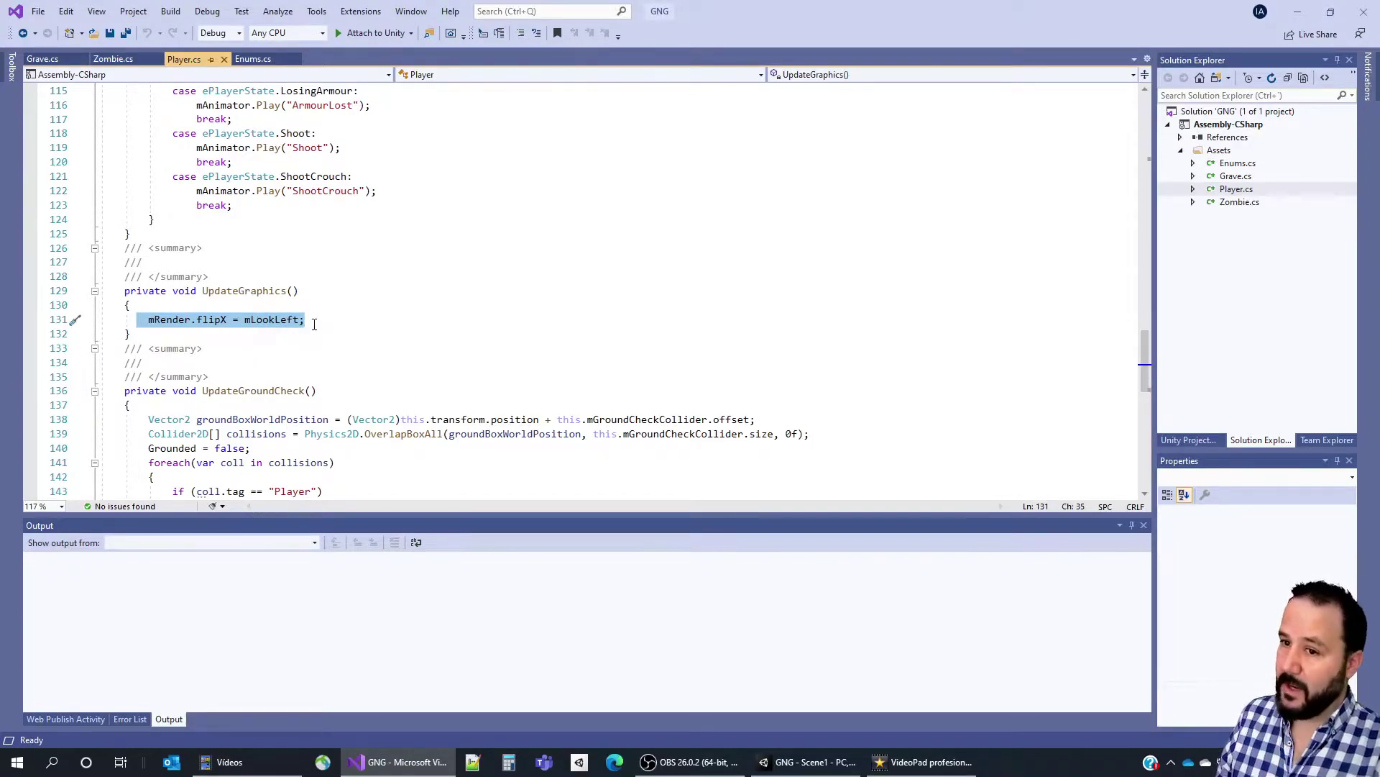
click(126, 320)
drag(143, 321, 249, 321)
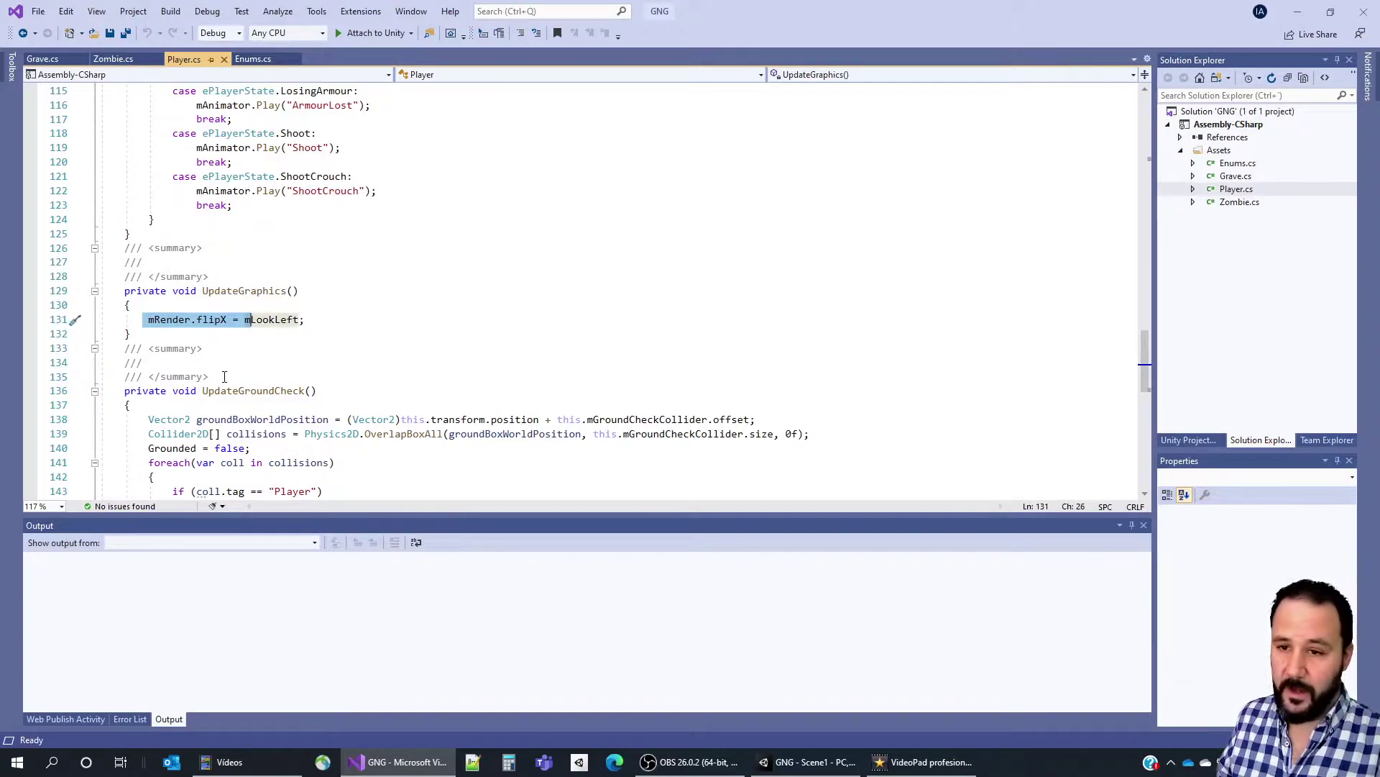
click(335, 317)
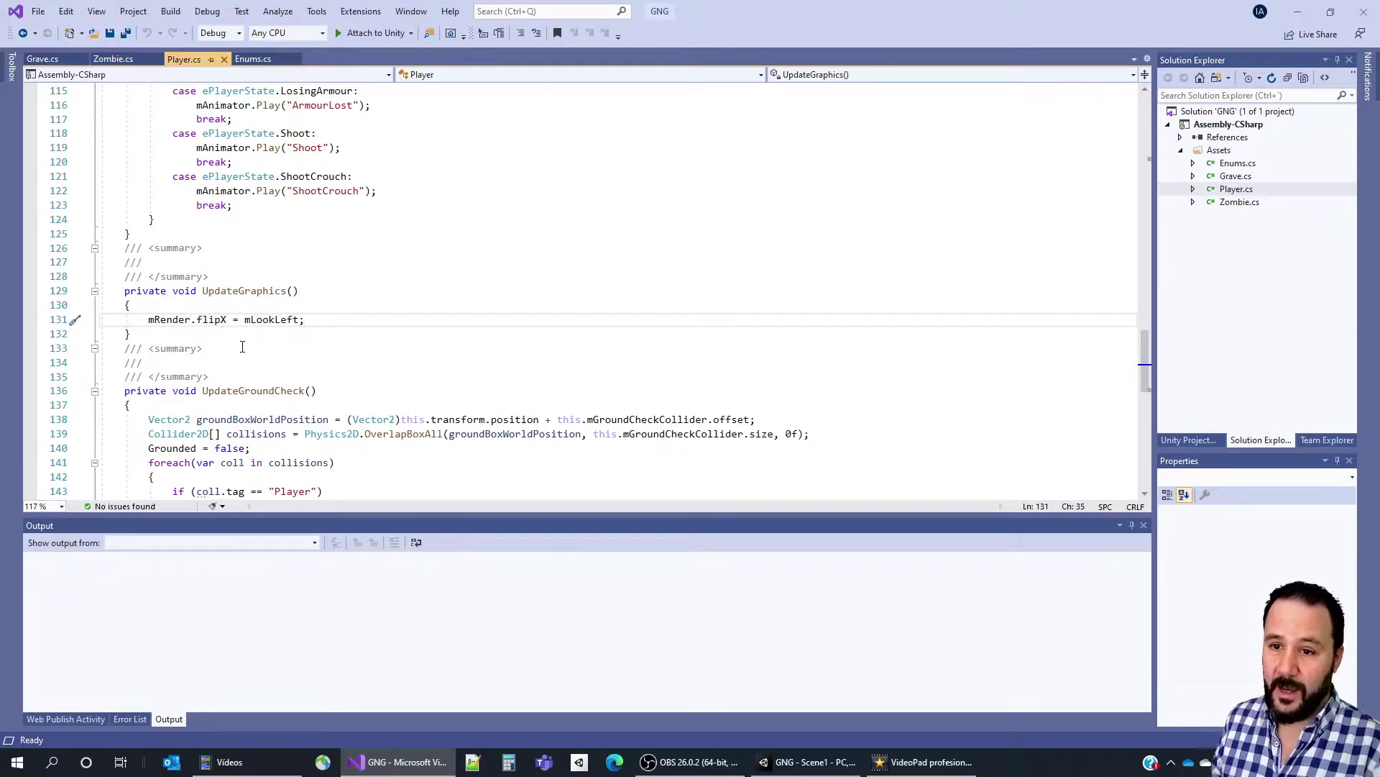
double_click(271, 319)
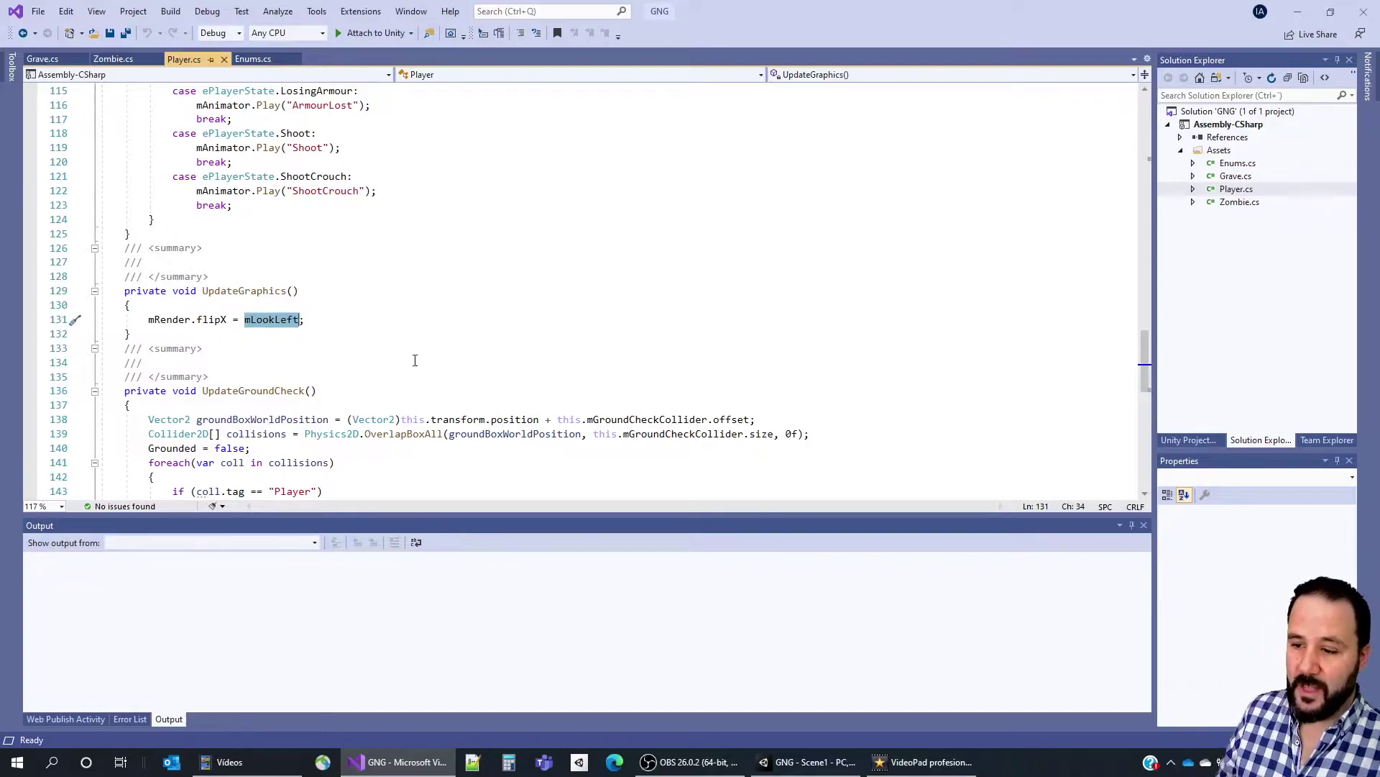
Give the Player a new LookDirection script and open LookDirection.cs in Visual Studio.
key(alt+Tab)
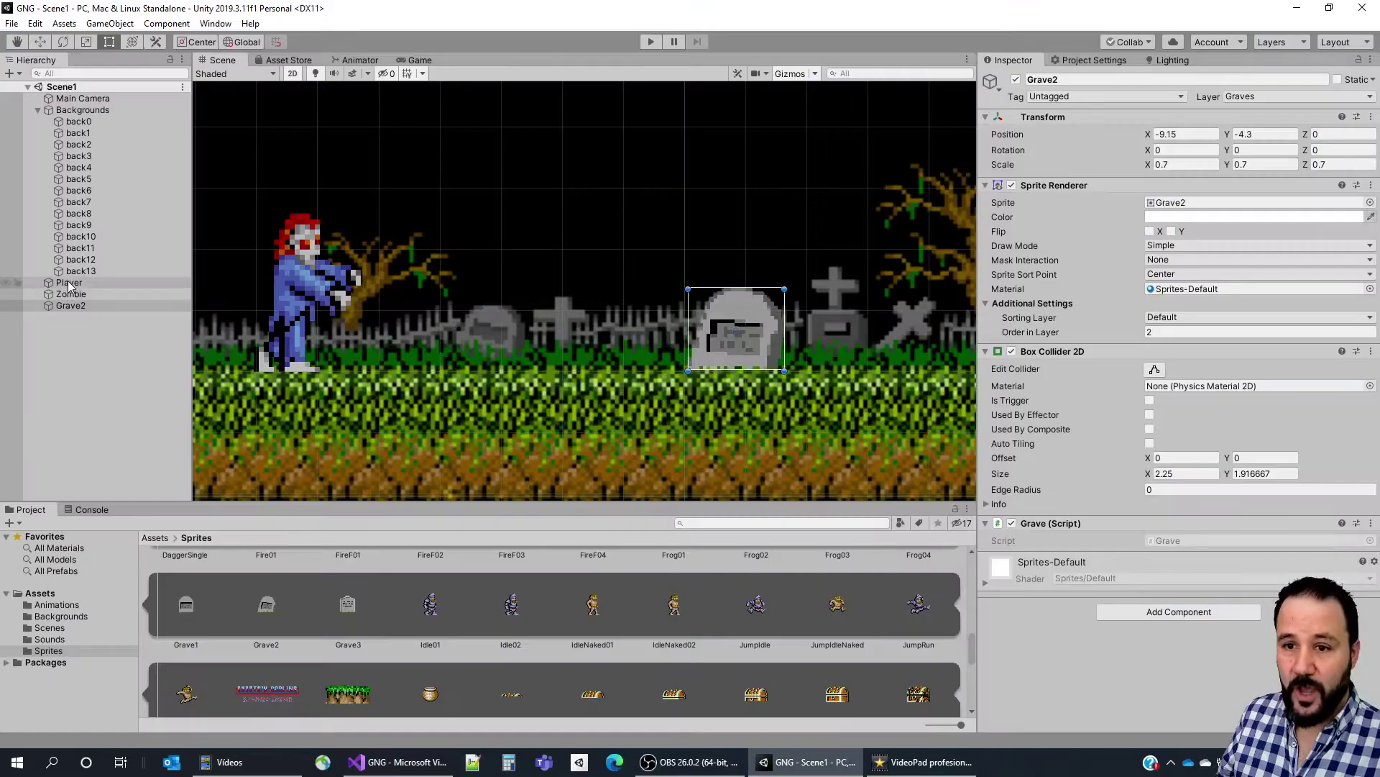
click(69, 283)
scroll(1187, 359, down, 5)
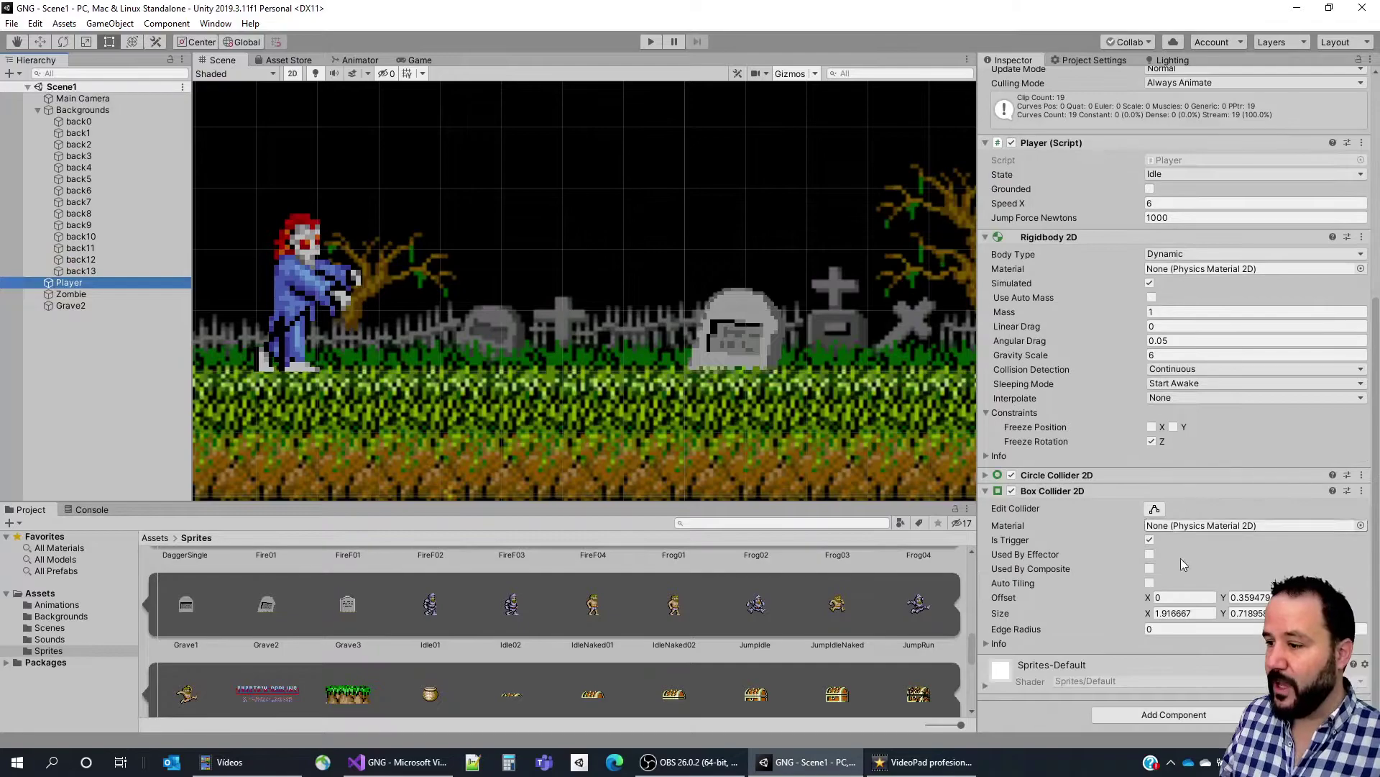
click(1186, 723)
text(LookDirectio)
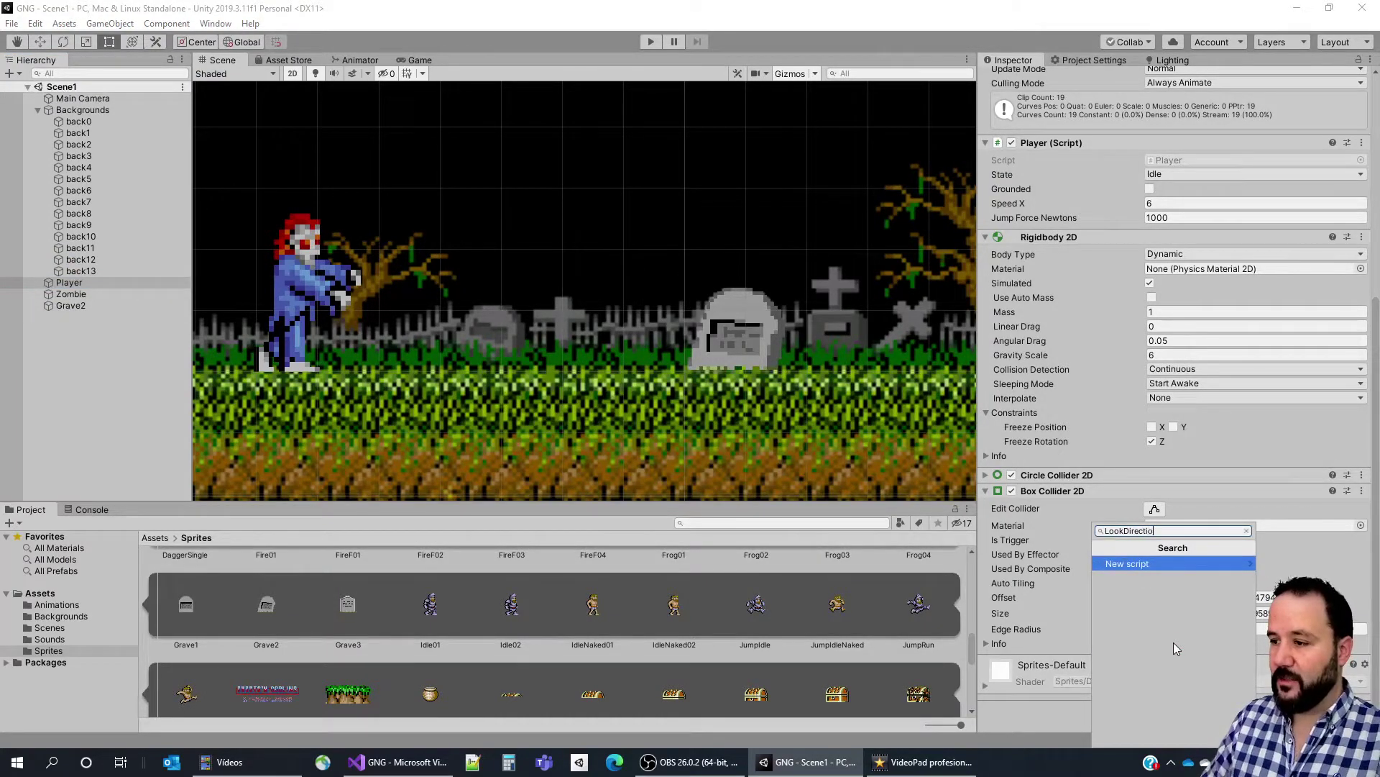
key(Down)
key(Return)
key(alt+Tab)
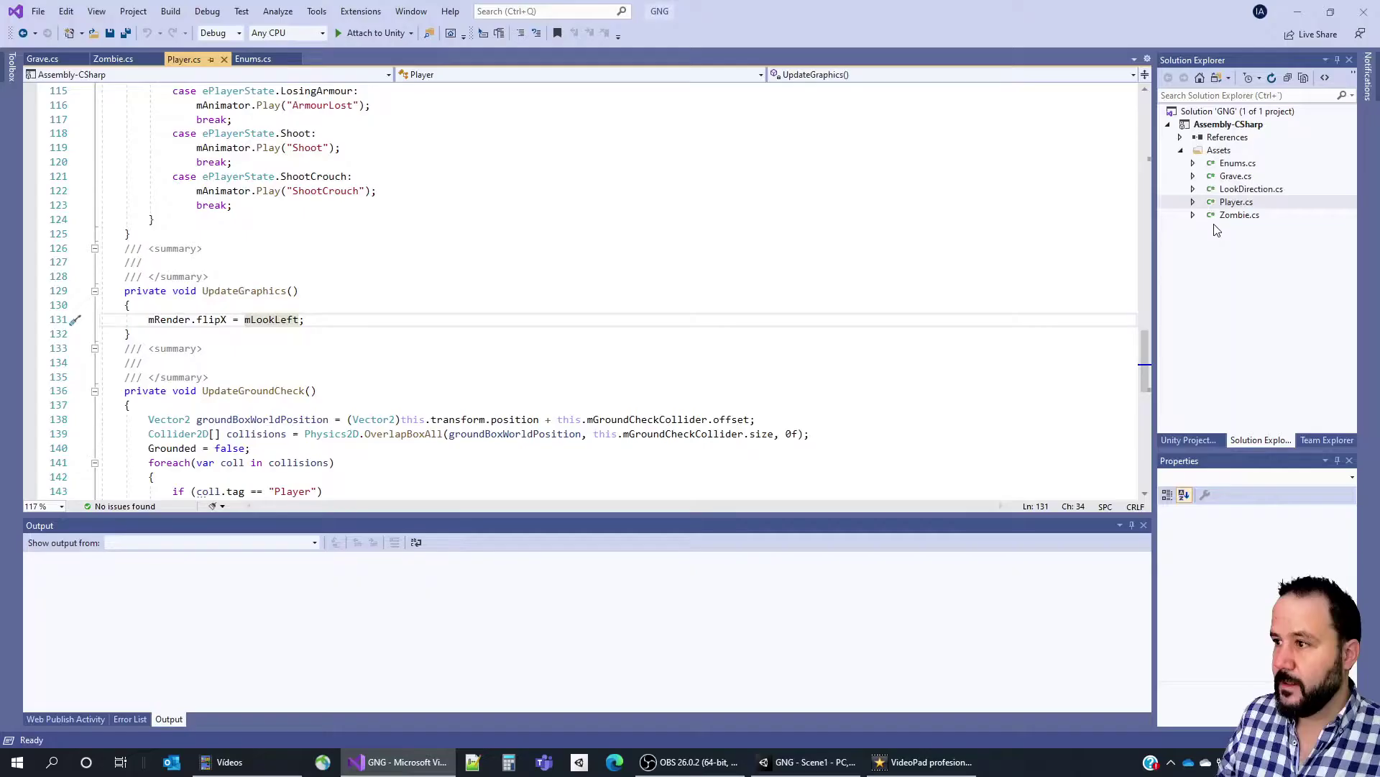
click(1251, 189)
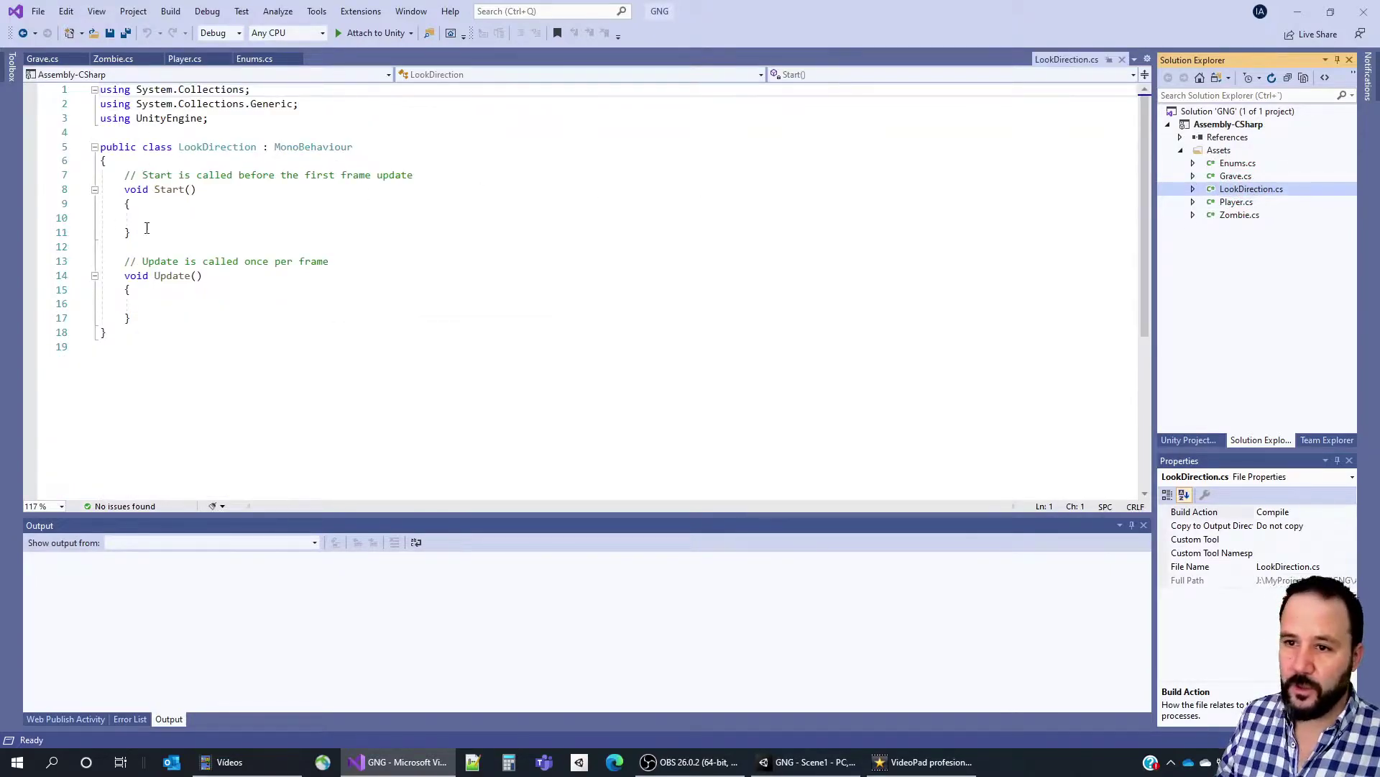
Delete LookDirection's default Start and Update, and move the mLookLeft field there from Player.cs.
drag(121, 174, 206, 329)
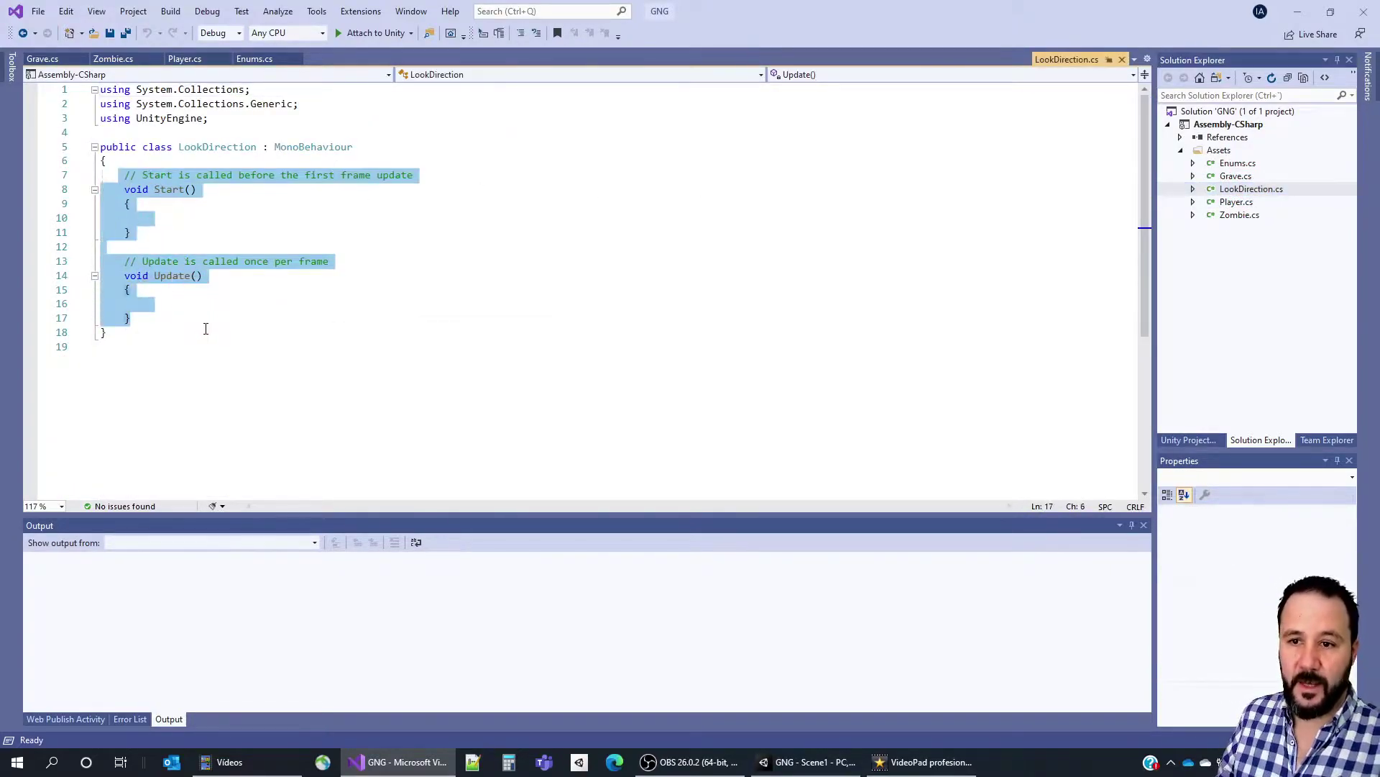
key(Delete)
key(ctrl+Tab)
key(Home)
key(shift+End)
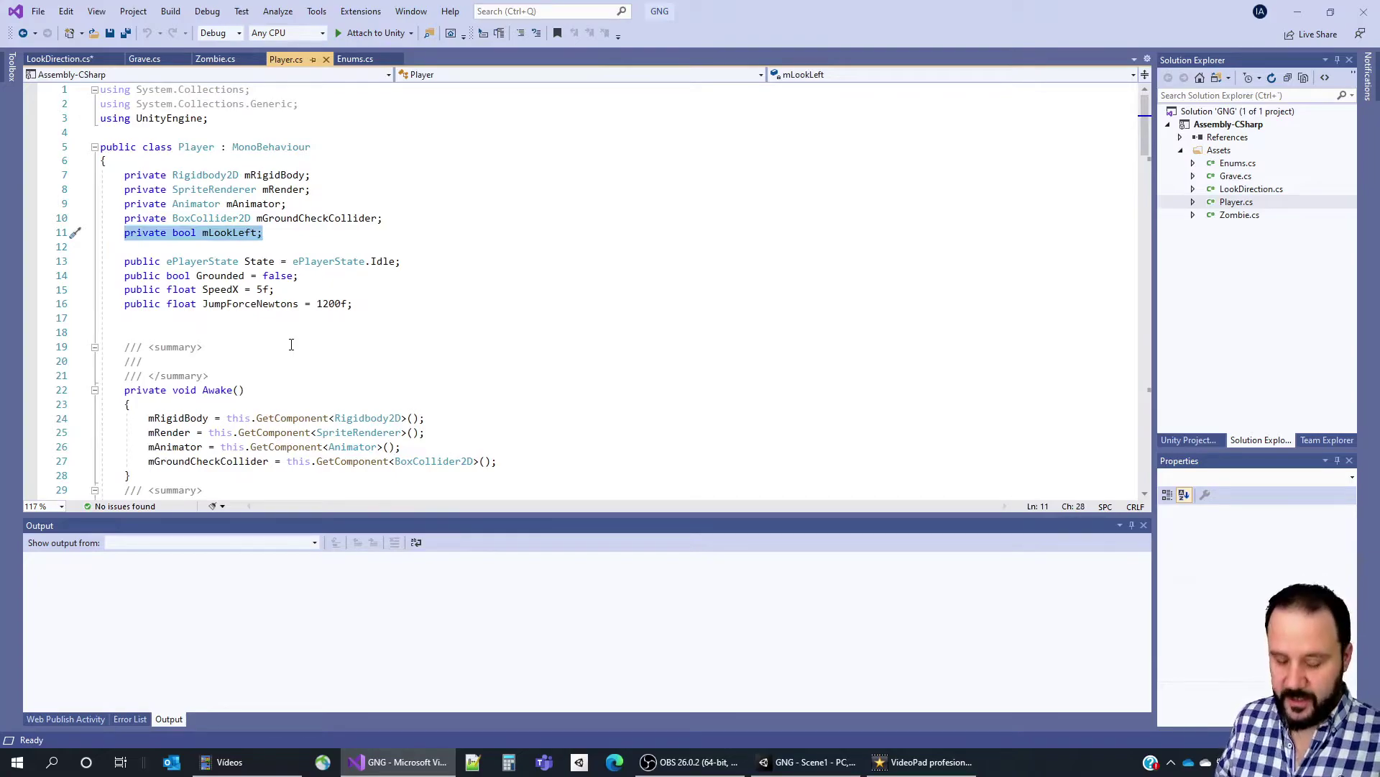
key(ctrl+x)
key(ctrl+Tab)
key(ctrl+v)
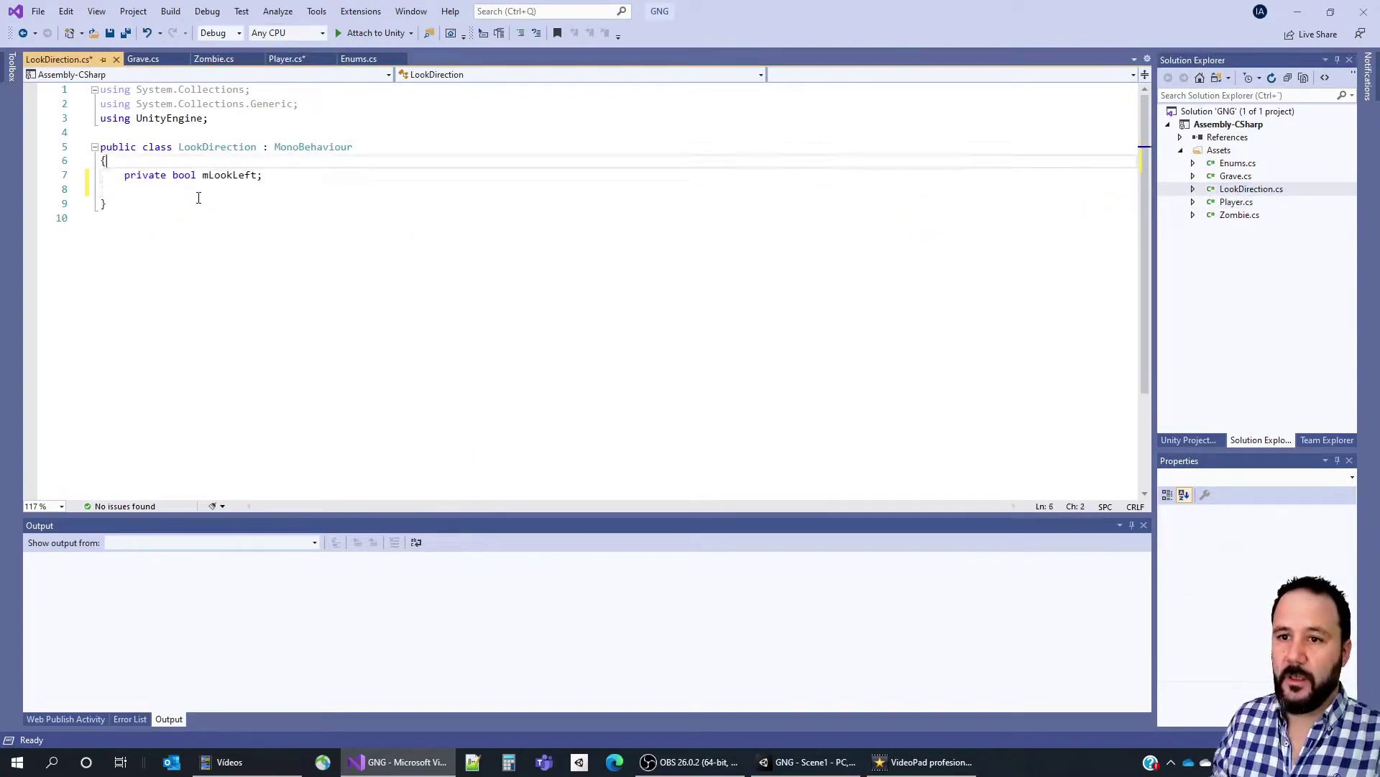
Add a private SpriteRenderer mRender field and an Awake caching GetComponent<SpriteRenderer>(), then save all.
key(Return)
text(private spri)
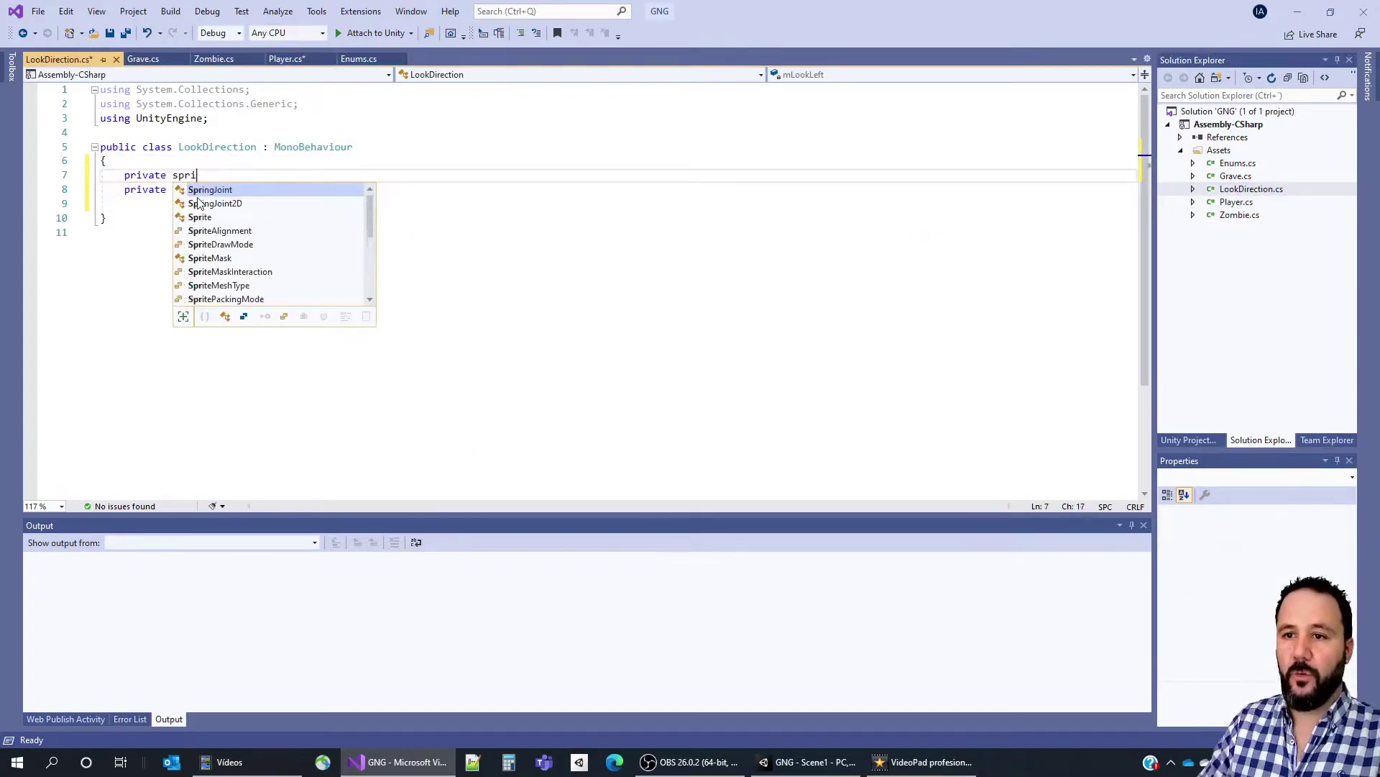
text(teR )
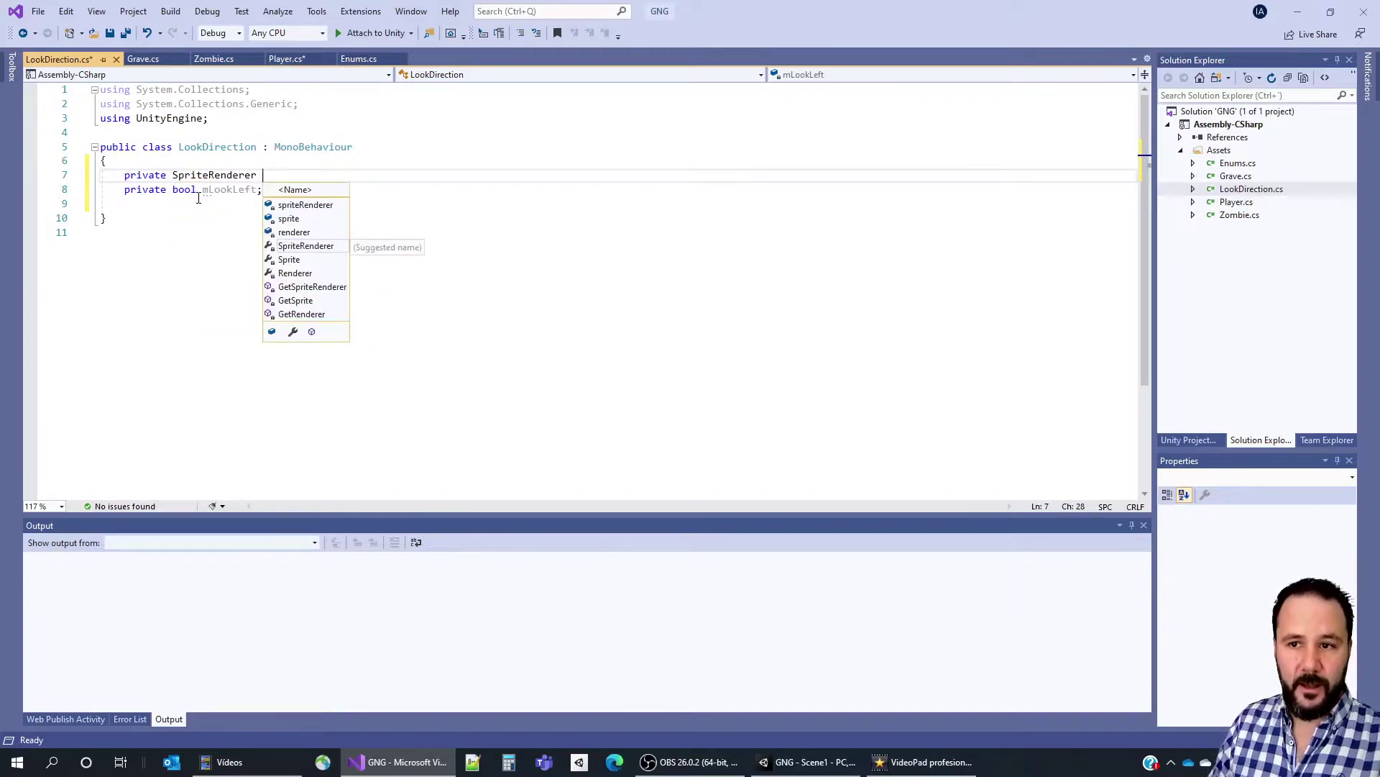
text(mRender;)
key(Down)
key(Down)
key(Return)
key(Return)
key(Up)
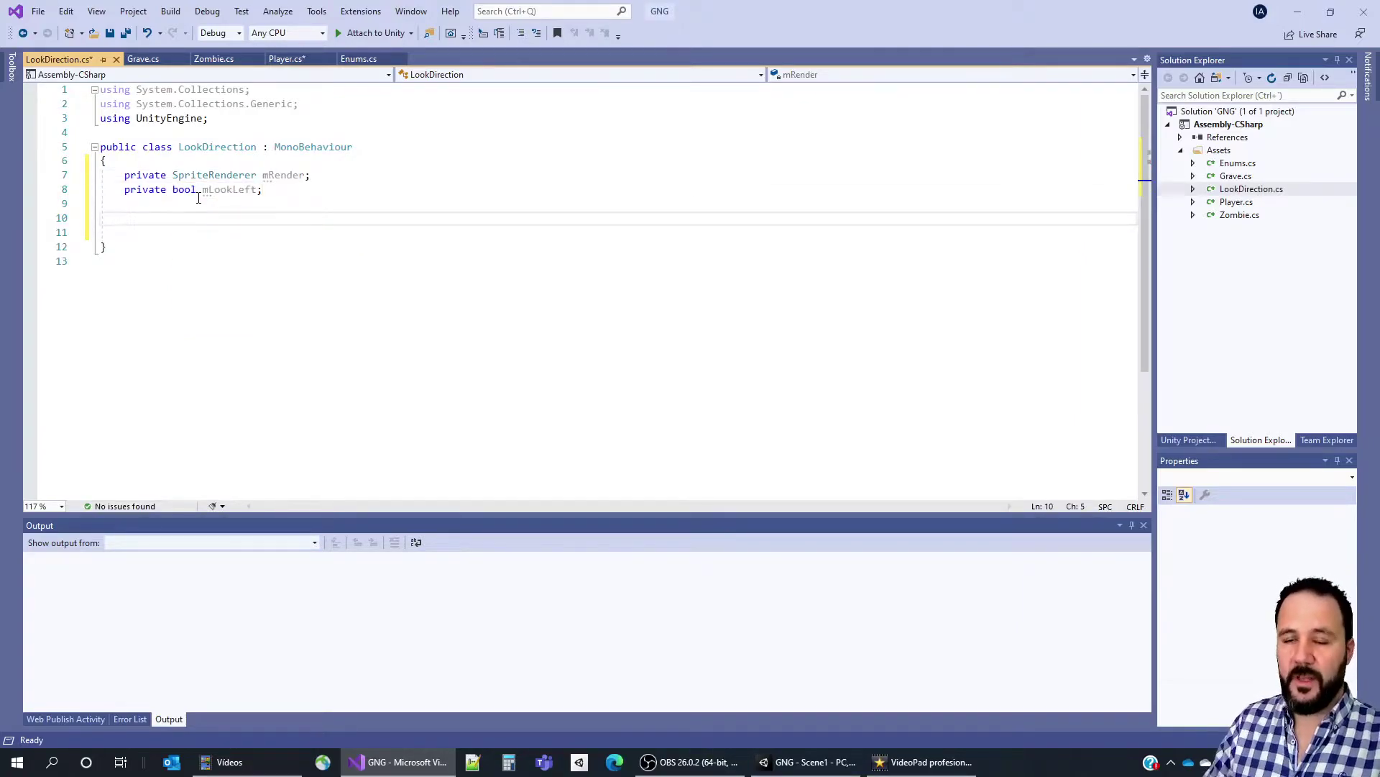
text(awa)
key(Tab)
text(this)
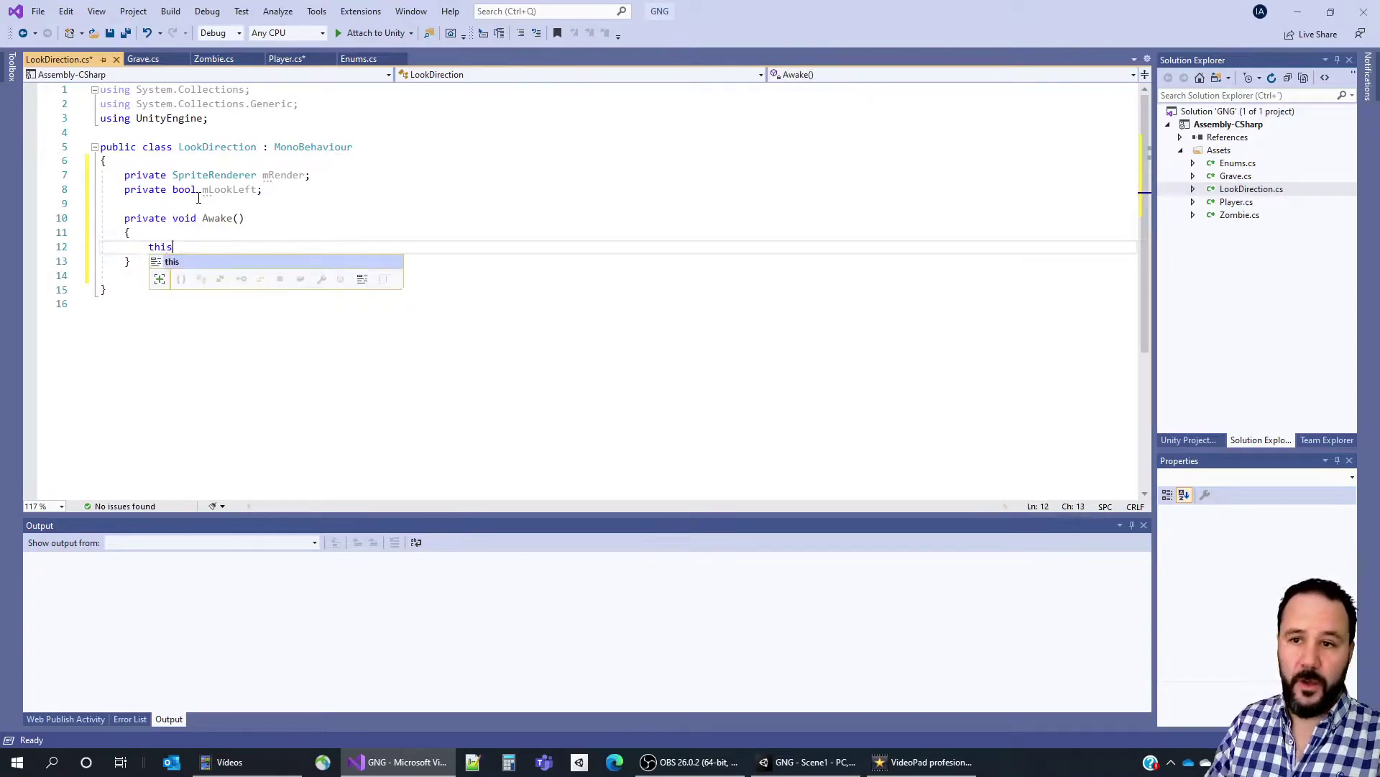
text(.mRender = this.GetComponent<SpriteRenderer>();)
key(Return)
key(ctrl+shift+s)
Insert an Update method in LookDirection, undo it, and go back to the field declarations.
key(ctrl+Tab)
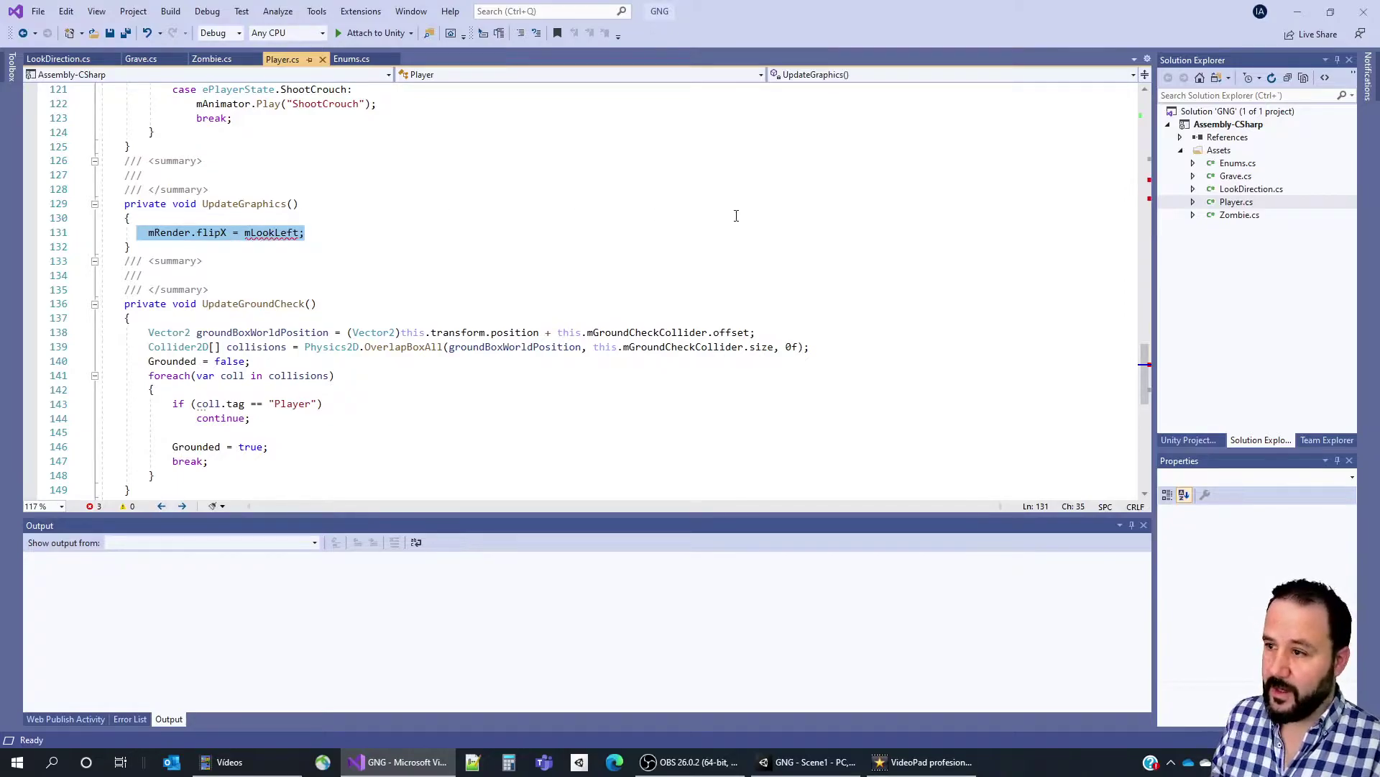
double_click(1251, 188)
click(211, 319)
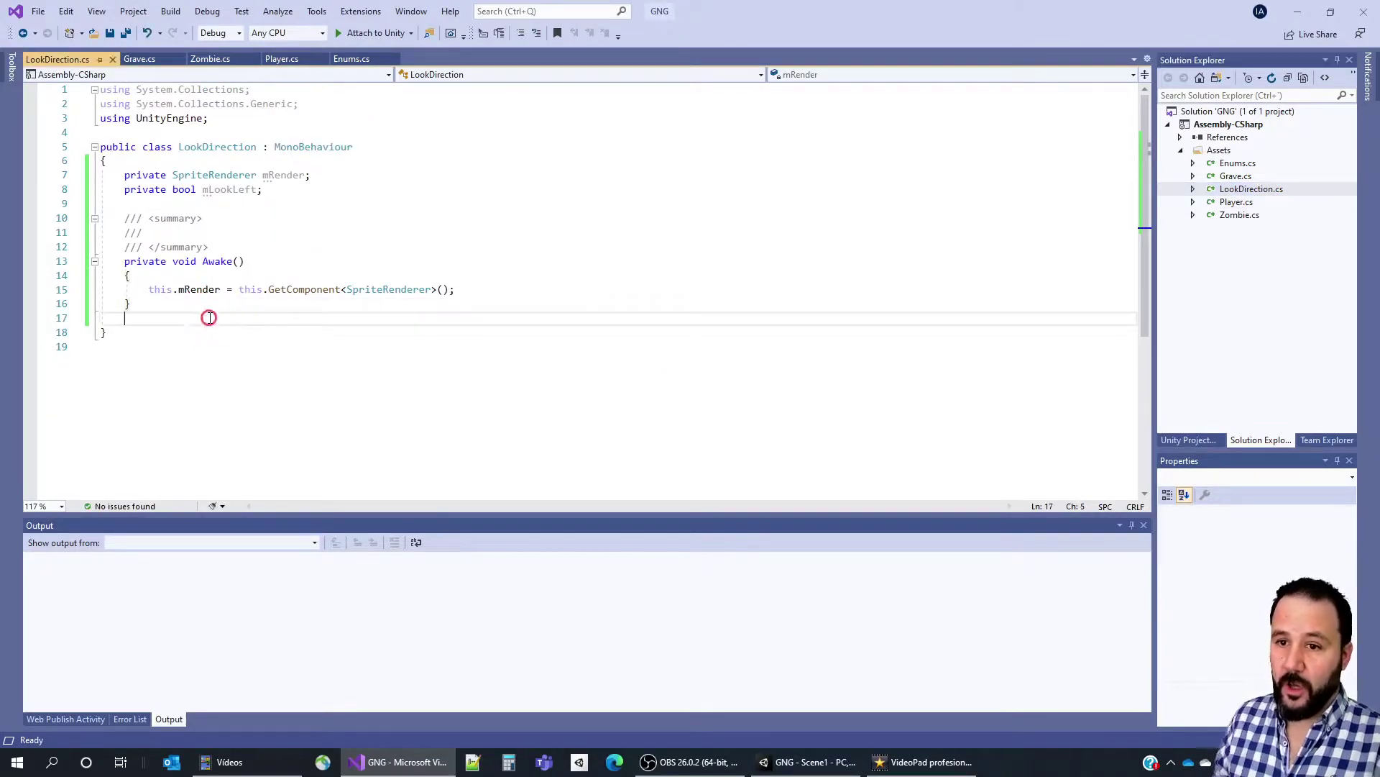
text(up)
key(Return)
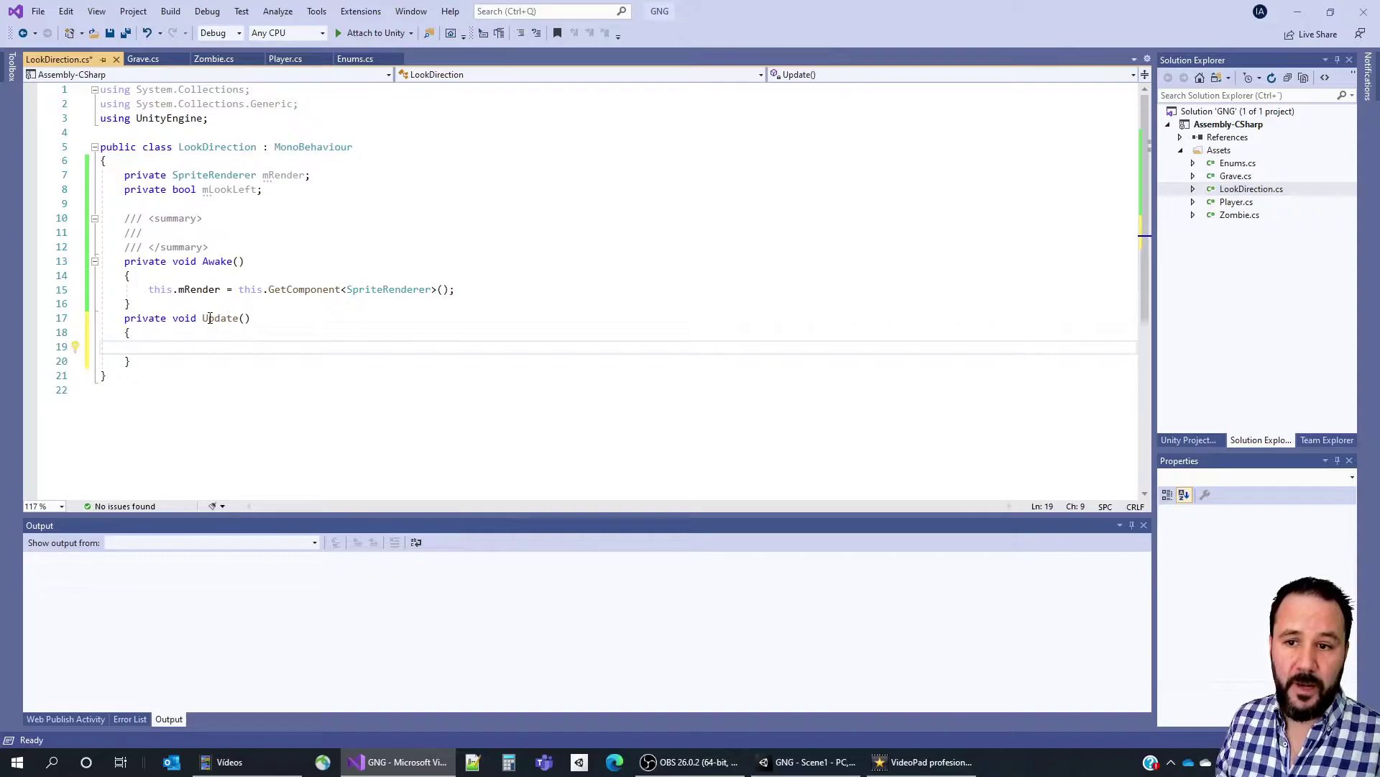
key(ctrl+z)
key(ctrl+z)
click(214, 200)
Add a public bool LookLeft property returning mLookLeft, with a setter storing value.
key(Return)
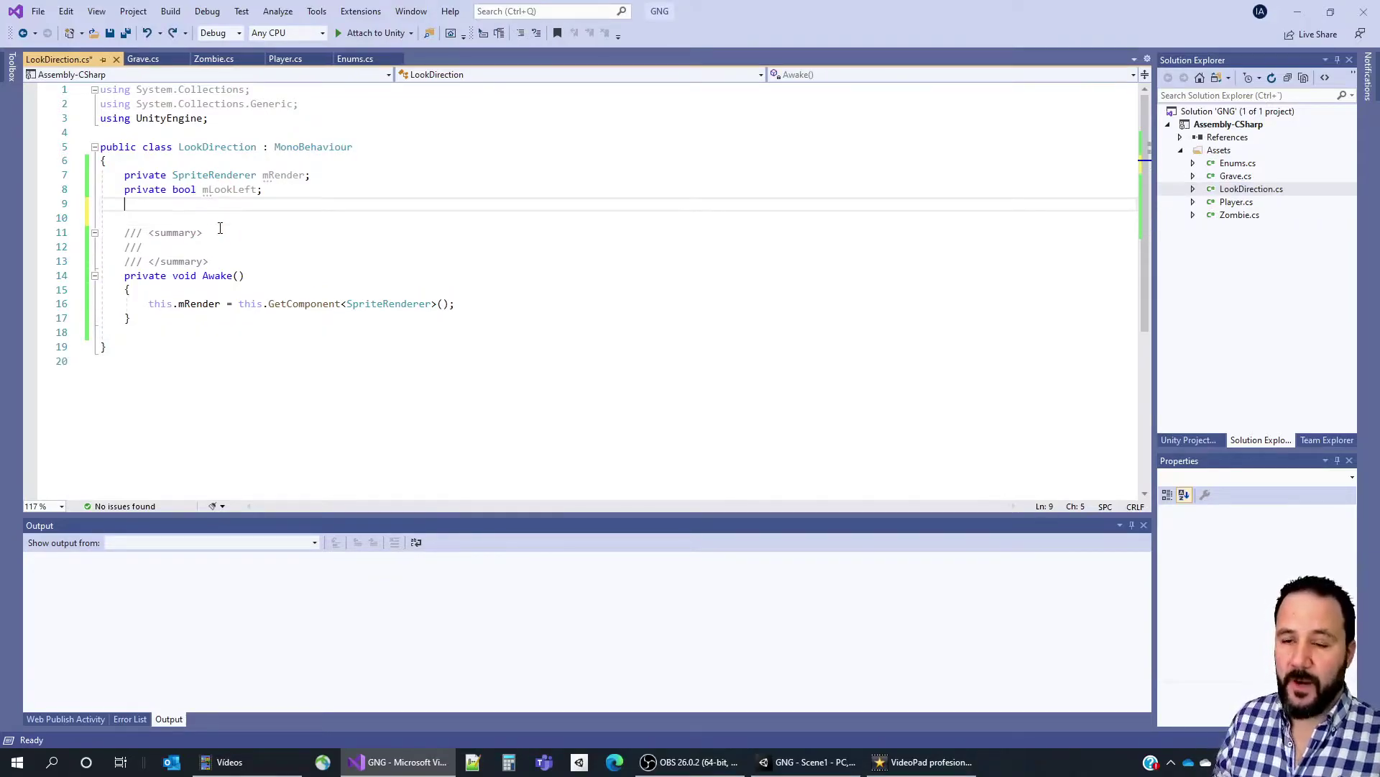
text(public )
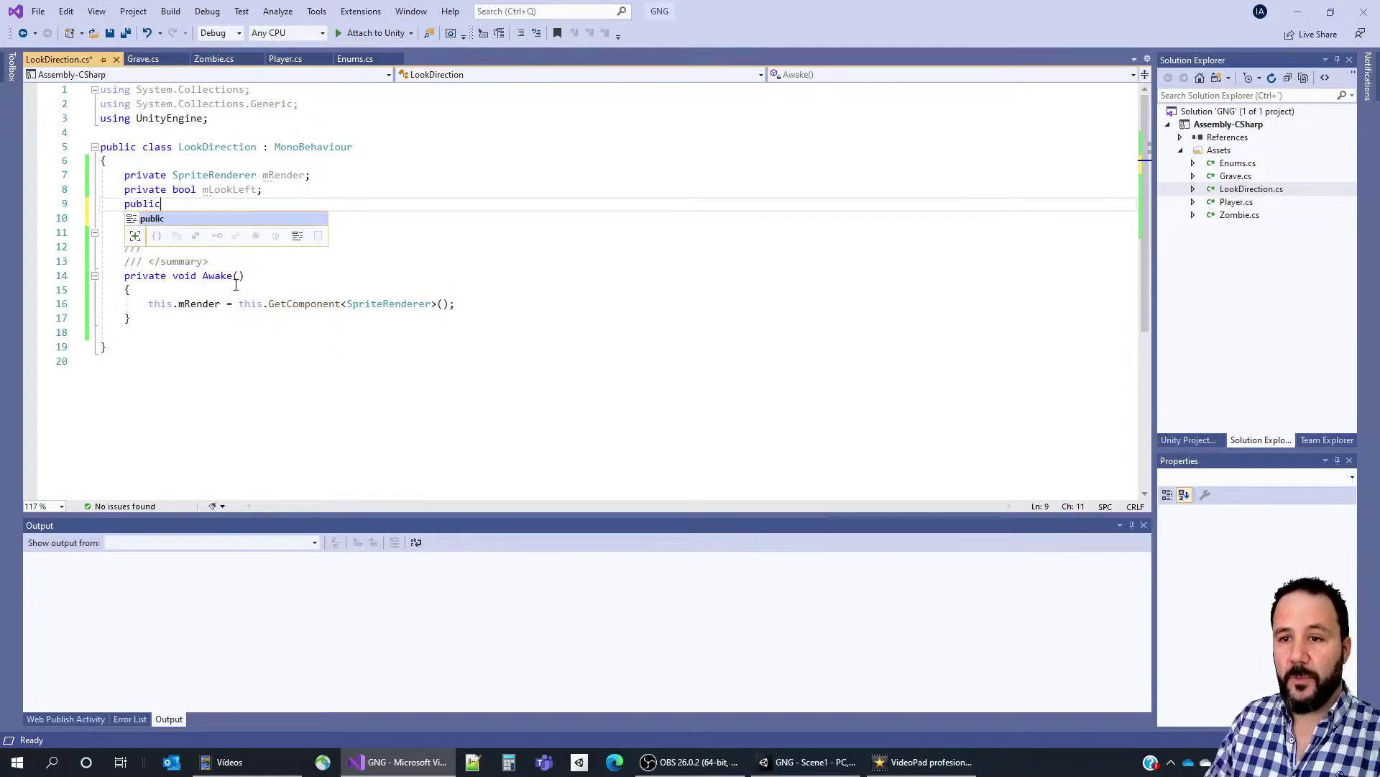
text(bool LookLeft)
key(Return)
text({)
key(Return)
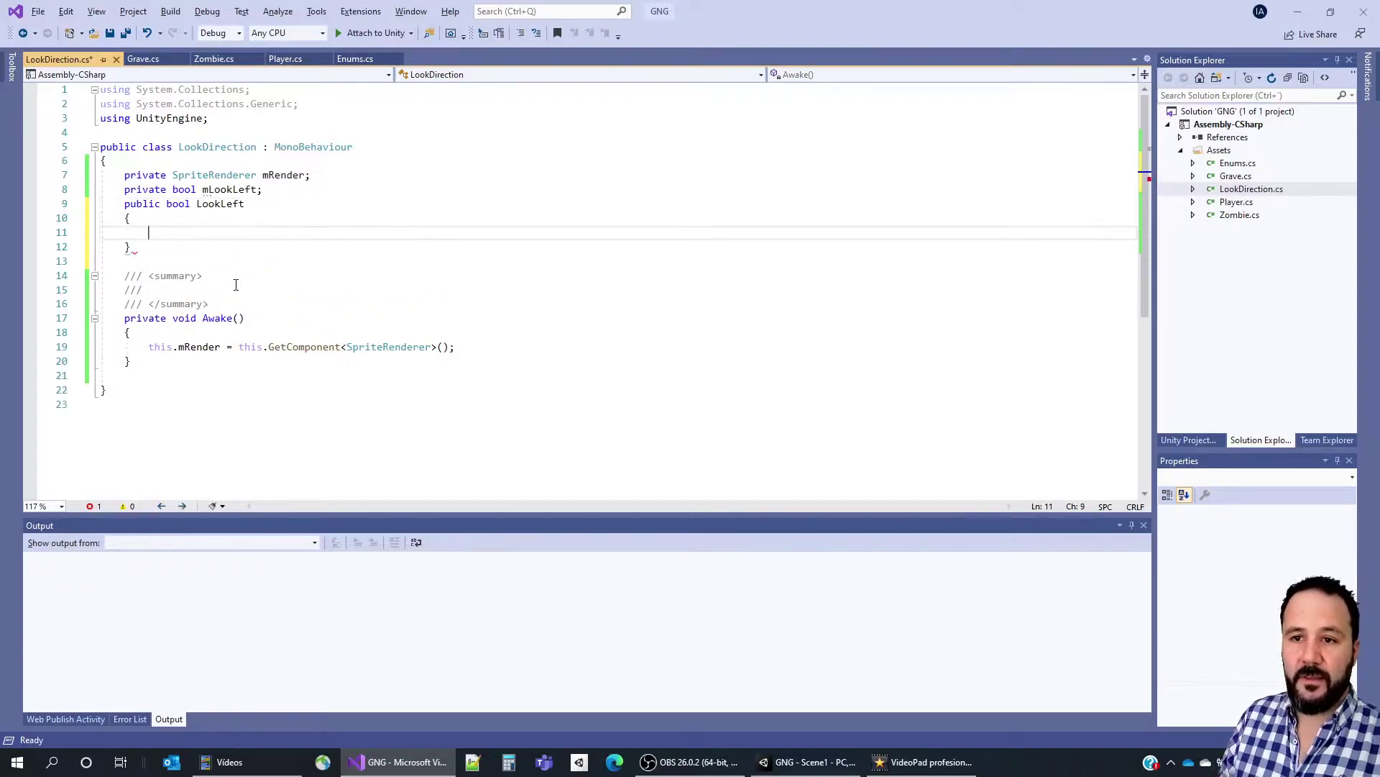
text(get { retur)
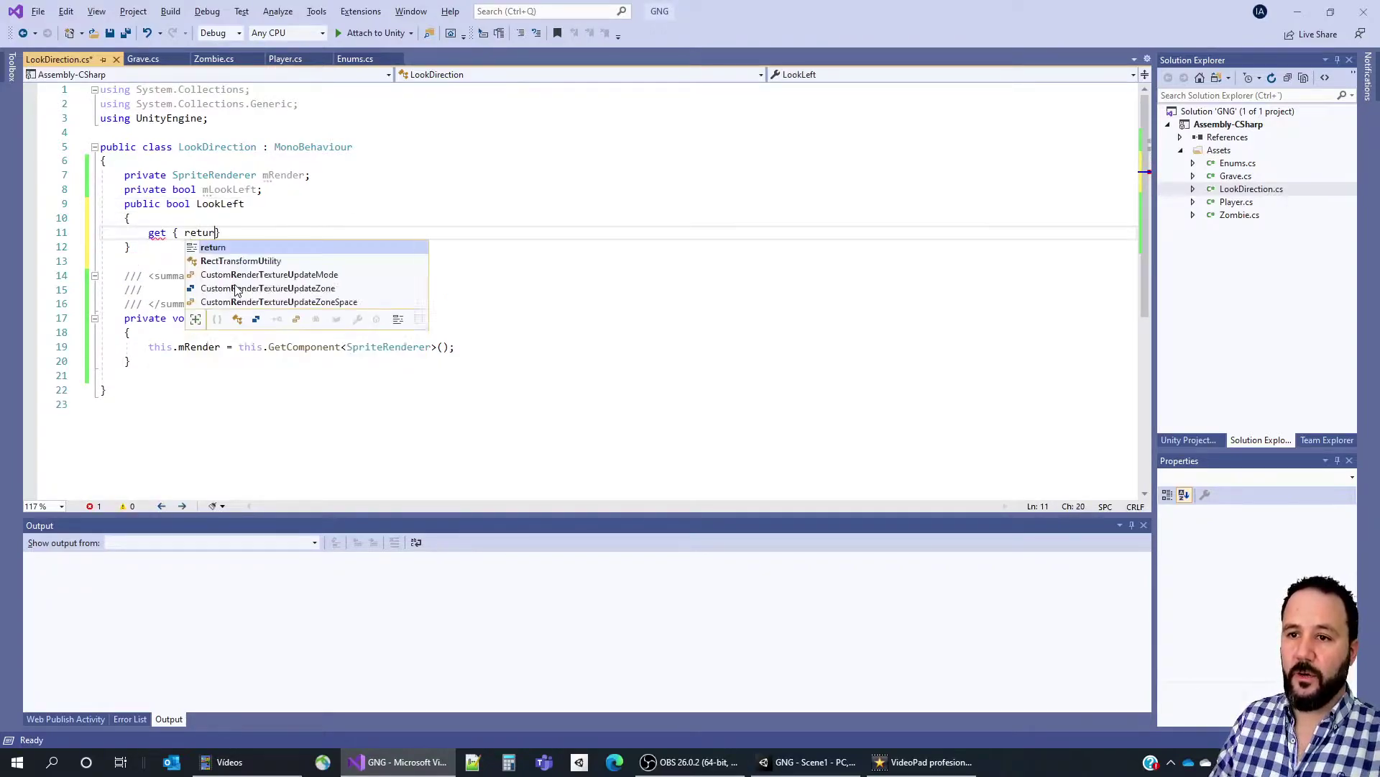
text(n mLookLeft;)
key(End)
key(Return)
text(set)
key(Return)
key(braceleft)
key(Return)
text(ml = value;)
key(Return)
Paste the mRender.flipX = mLookLeft line into the setter and save LookDirection.cs.
click(197, 204)
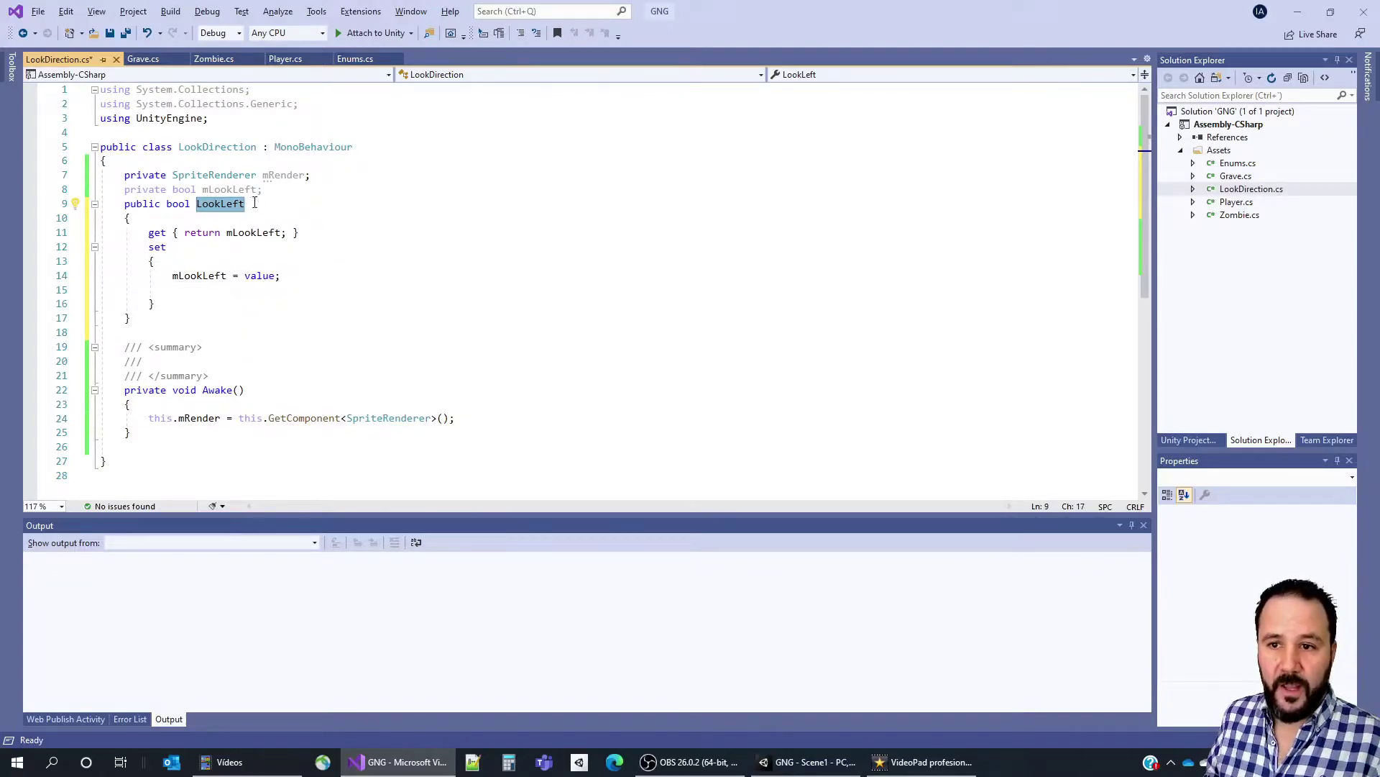
drag(139, 251, 193, 308)
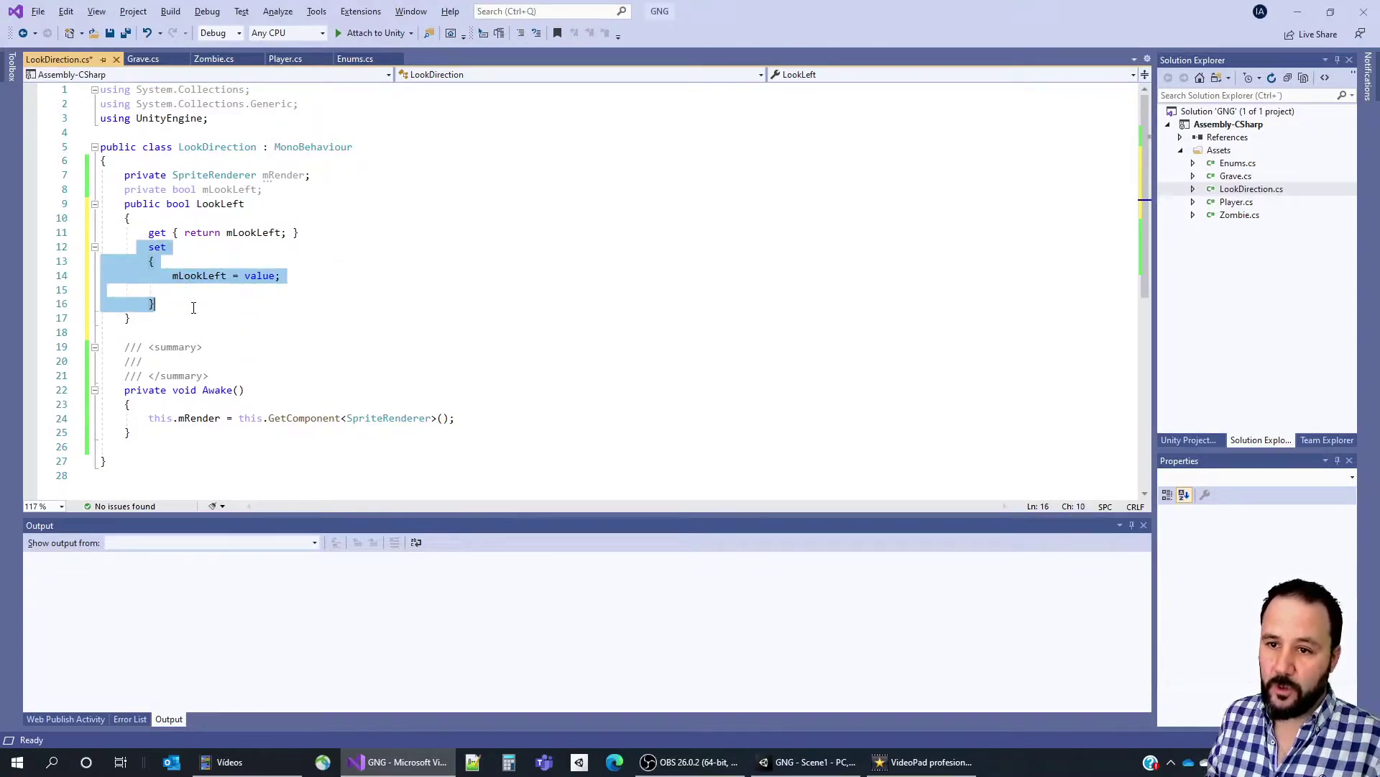
click(207, 294)
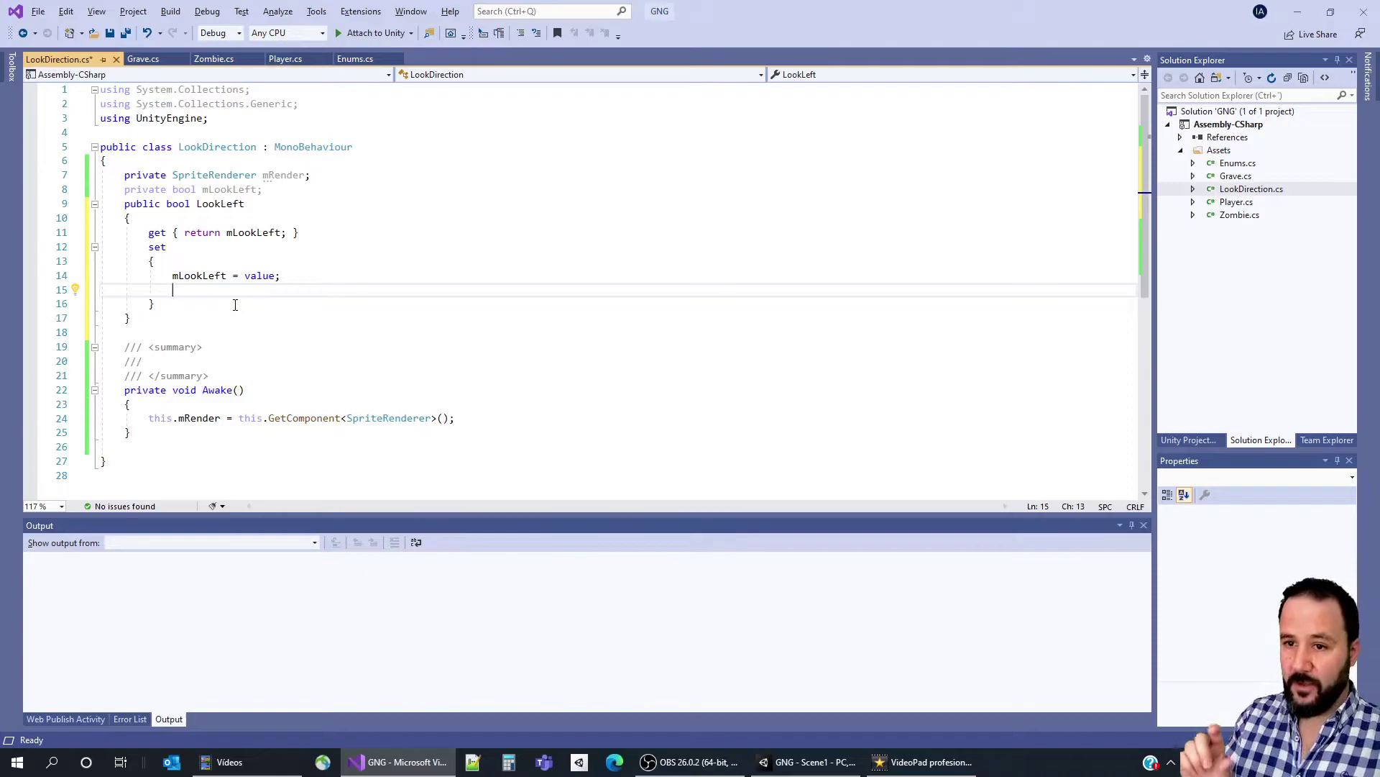
text(mRender.flipX = mLookLeft;)
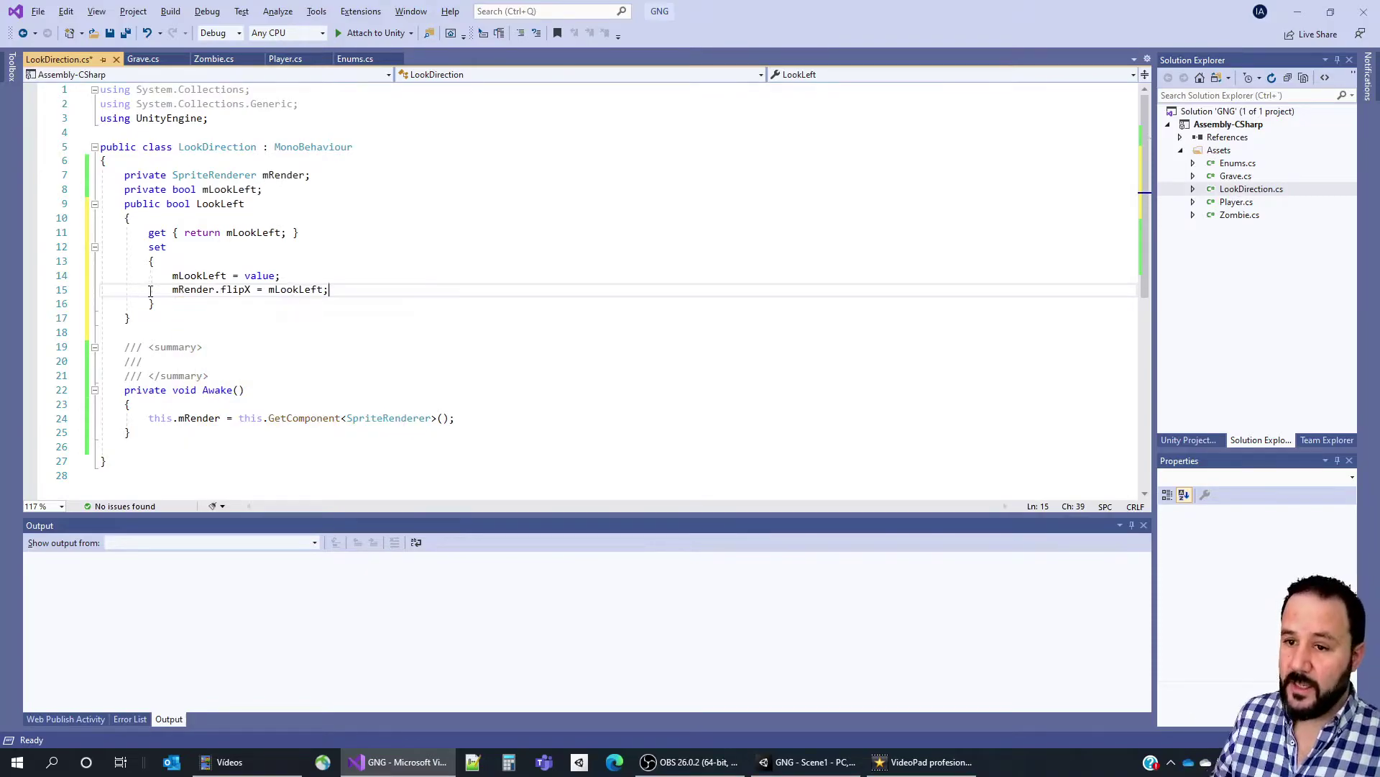
drag(149, 289, 374, 289)
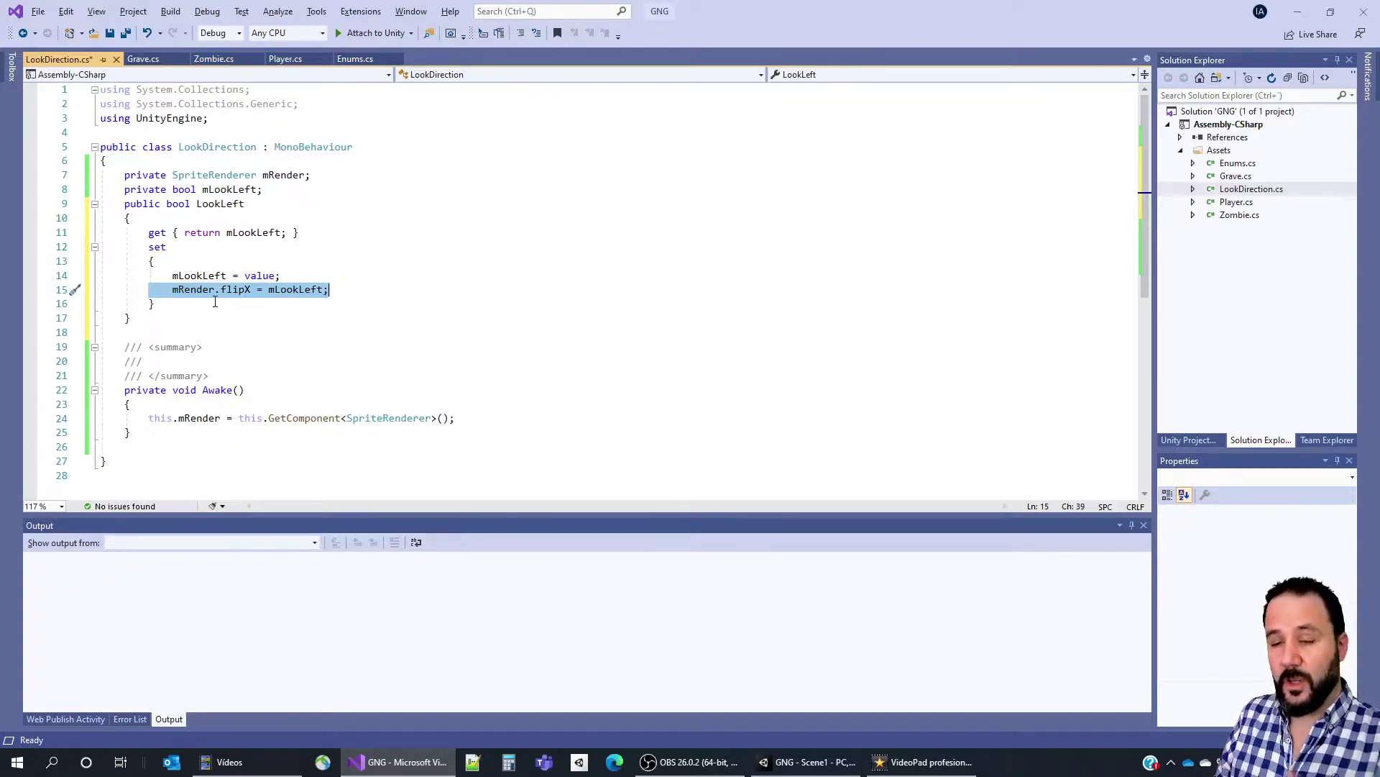
drag(172, 289, 328, 289)
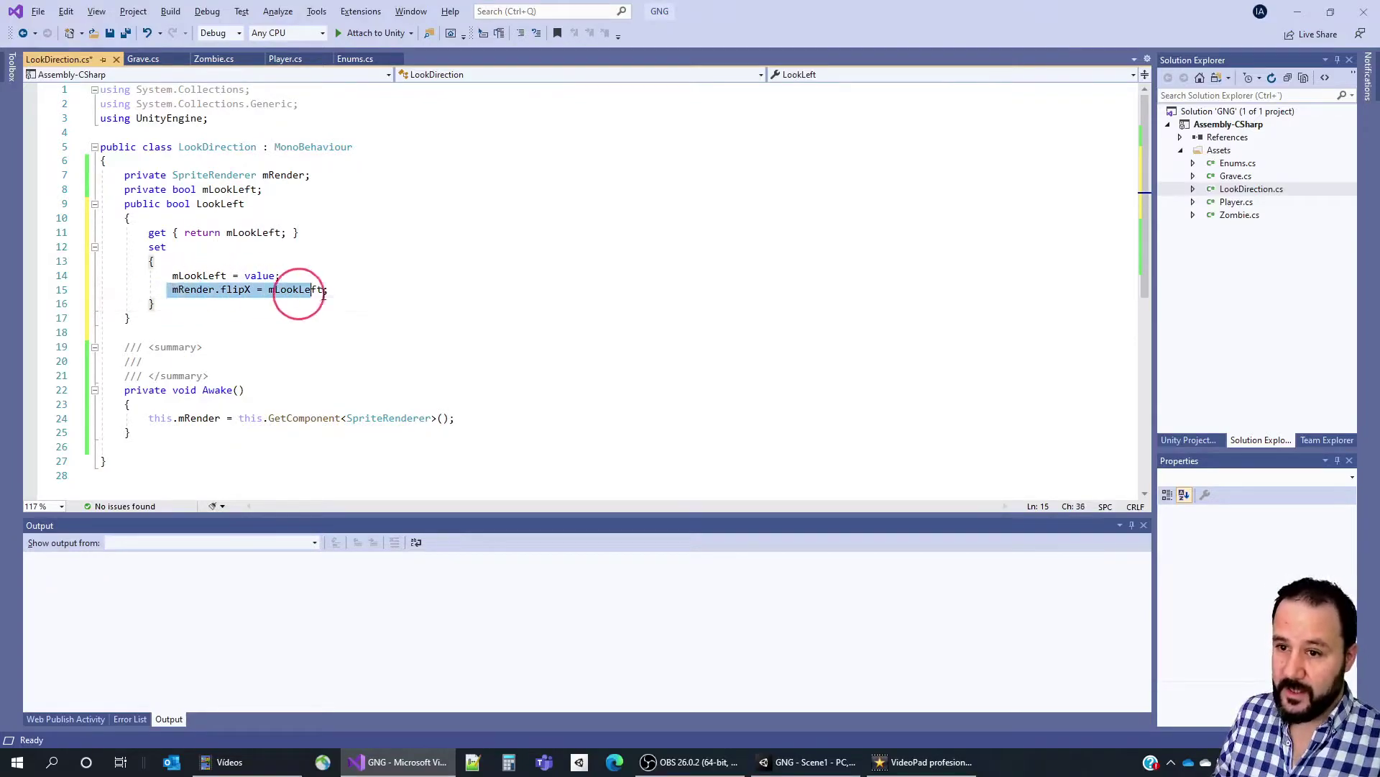
click(230, 204)
double_click(231, 204)
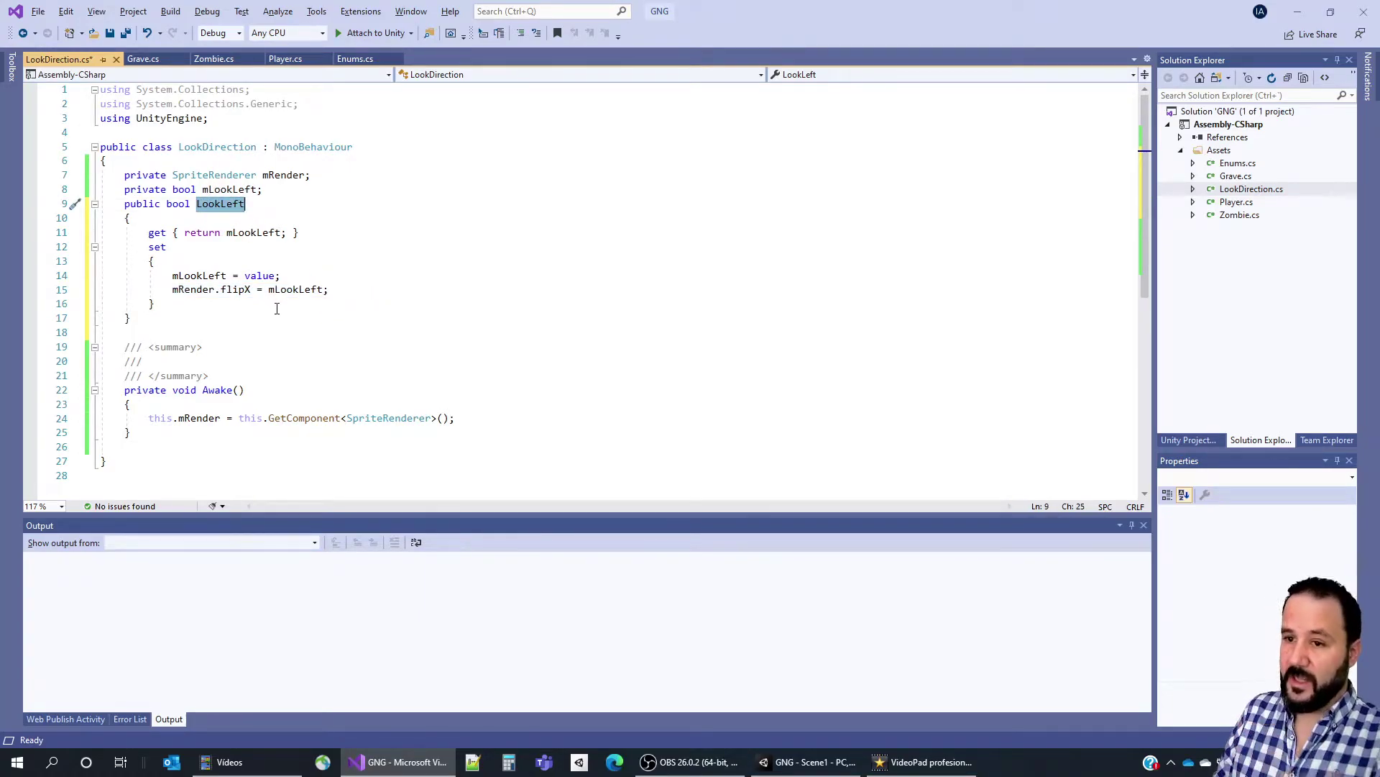
click(130, 332)
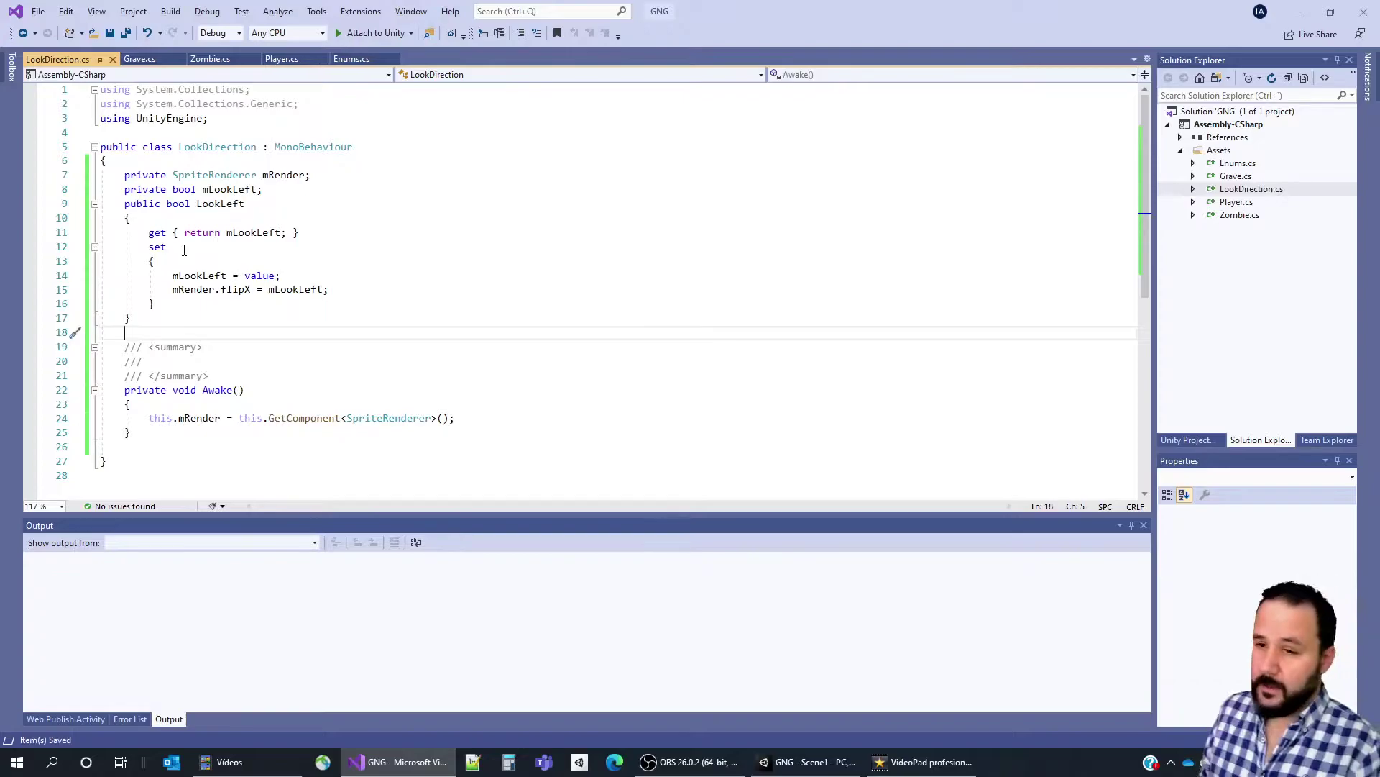
key(ctrl+s)
drag(123, 174, 126, 447)
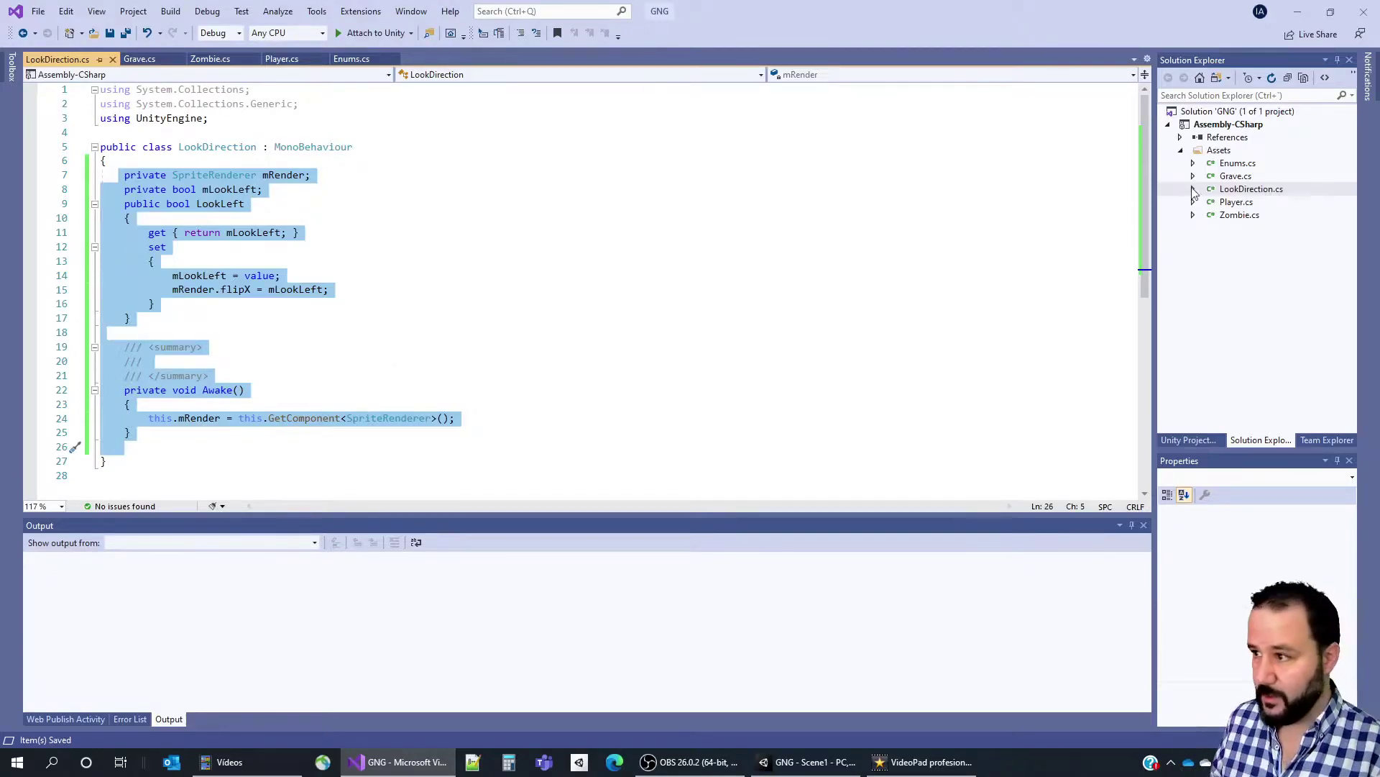
In Player.cs, declare a private LookDirection field.
double_click(1237, 204)
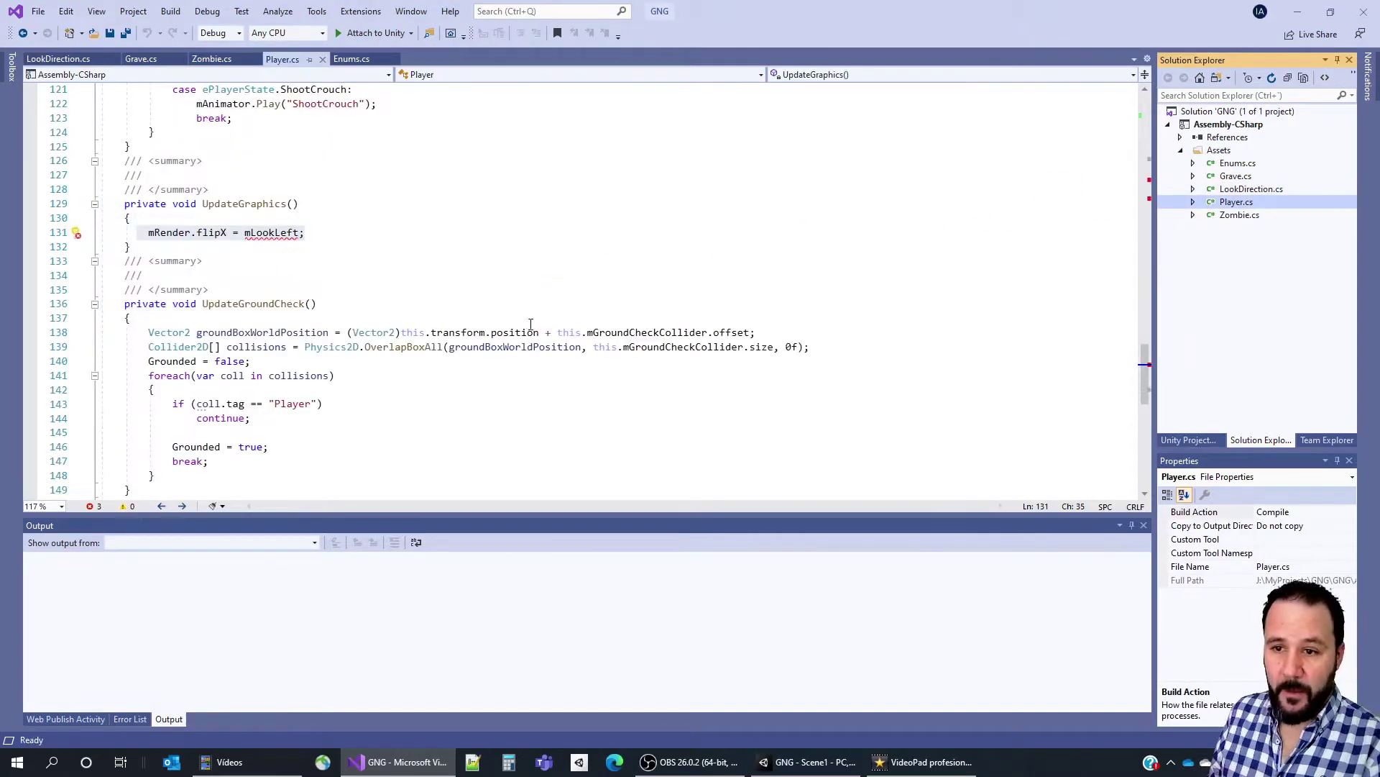
double_click(266, 237)
scroll(406, 186, up, 9)
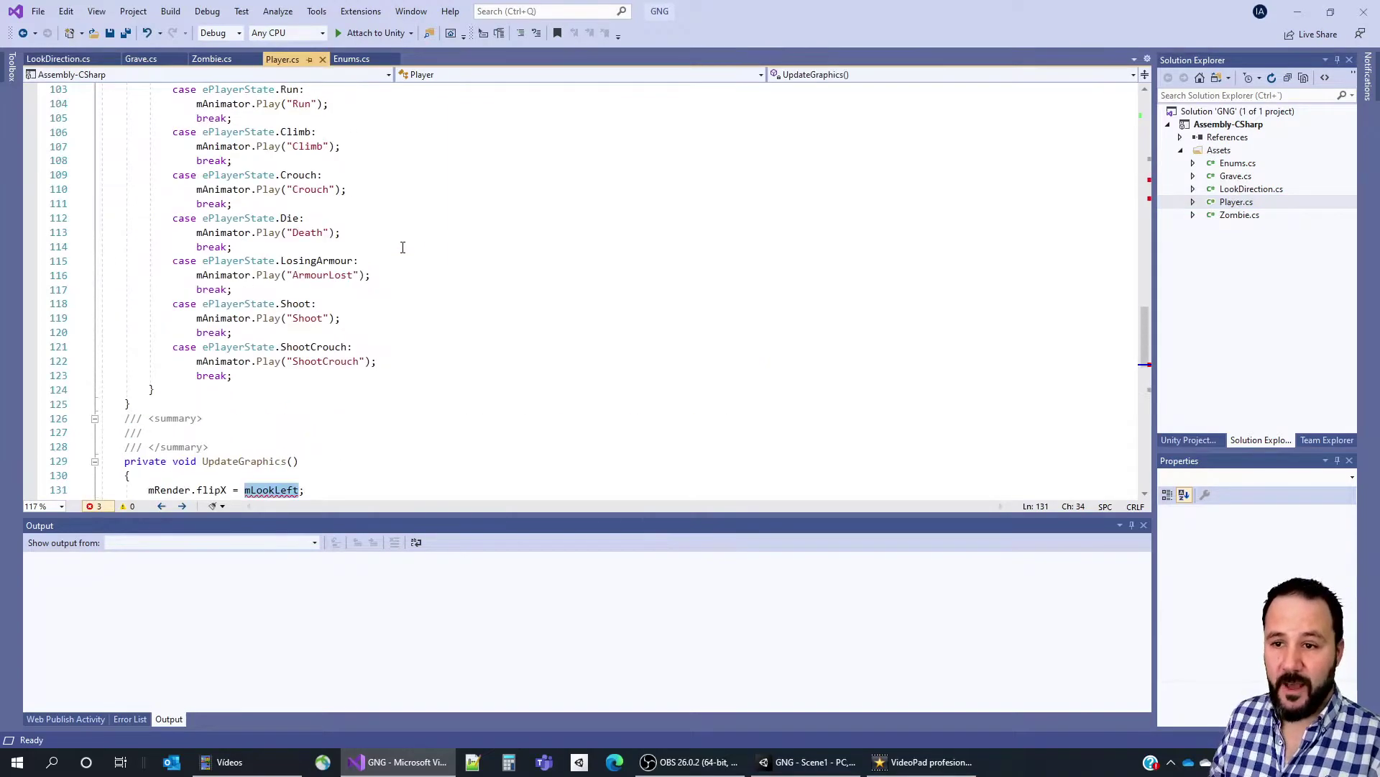
scroll(406, 186, up, 17)
scroll(407, 186, up, 7)
scroll(406, 185, up, 9)
click(245, 232)
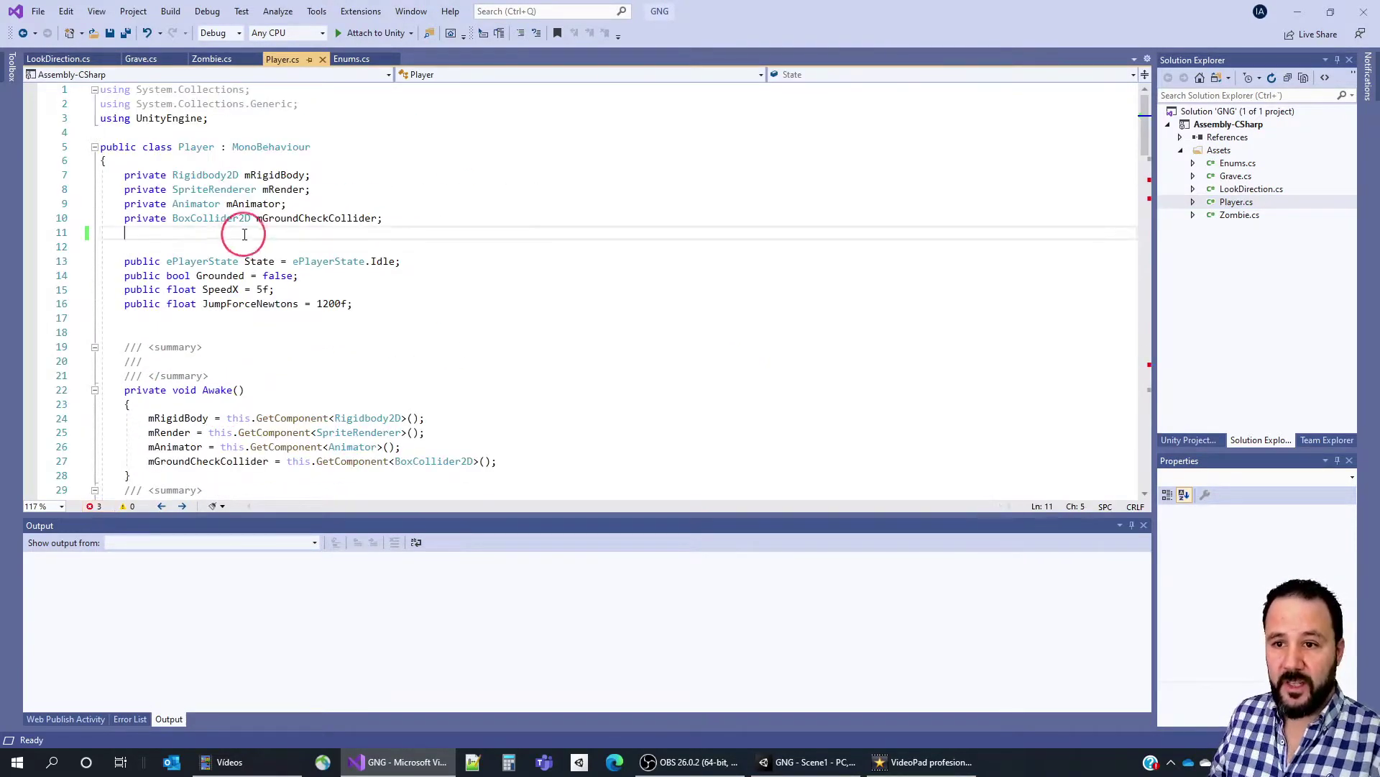
text(private)
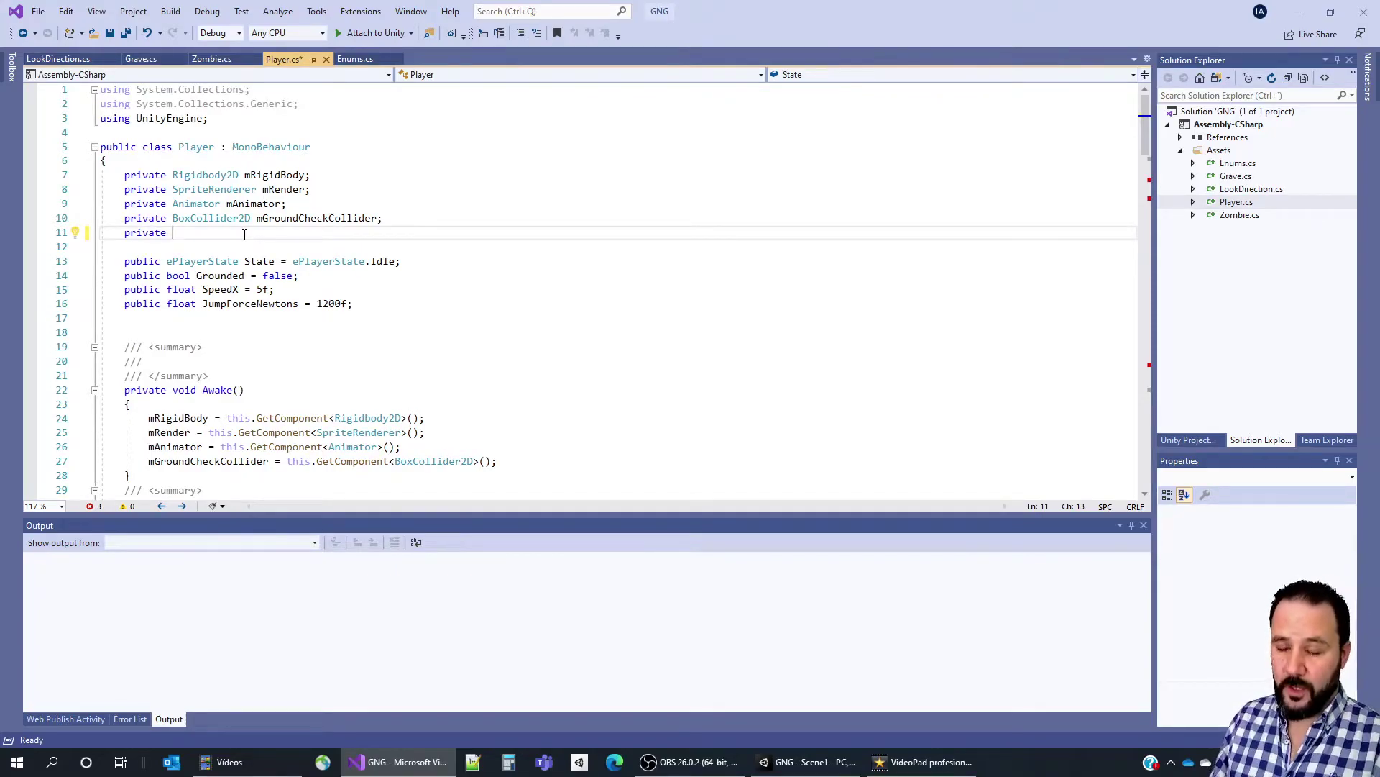
text( Look)
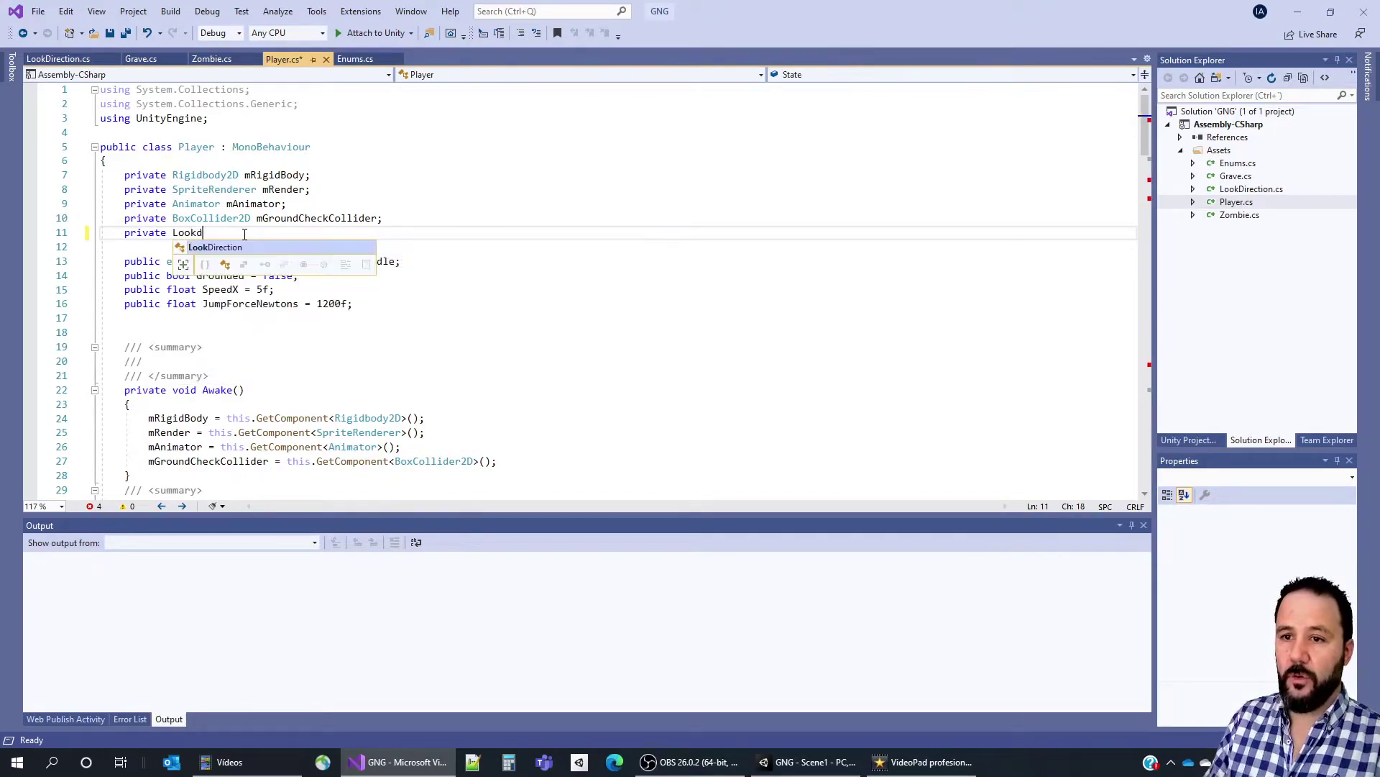
text(Direction)
Set up mLookDir in Awake and make lines 43 and 52 use mLookDir.LookLeft.
scroll(245, 235, down, 5)
click(497, 246)
key(Return)
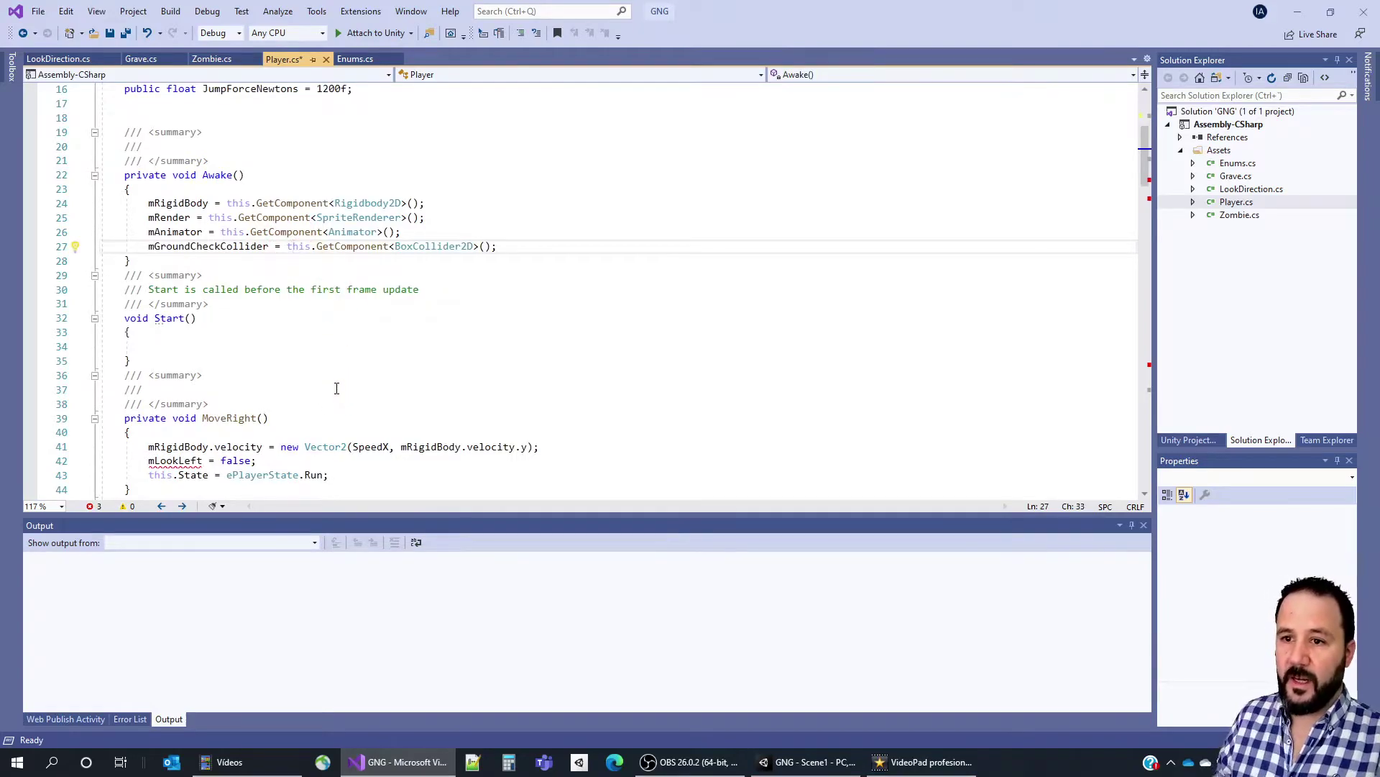
text(mLookDir = this.Get)
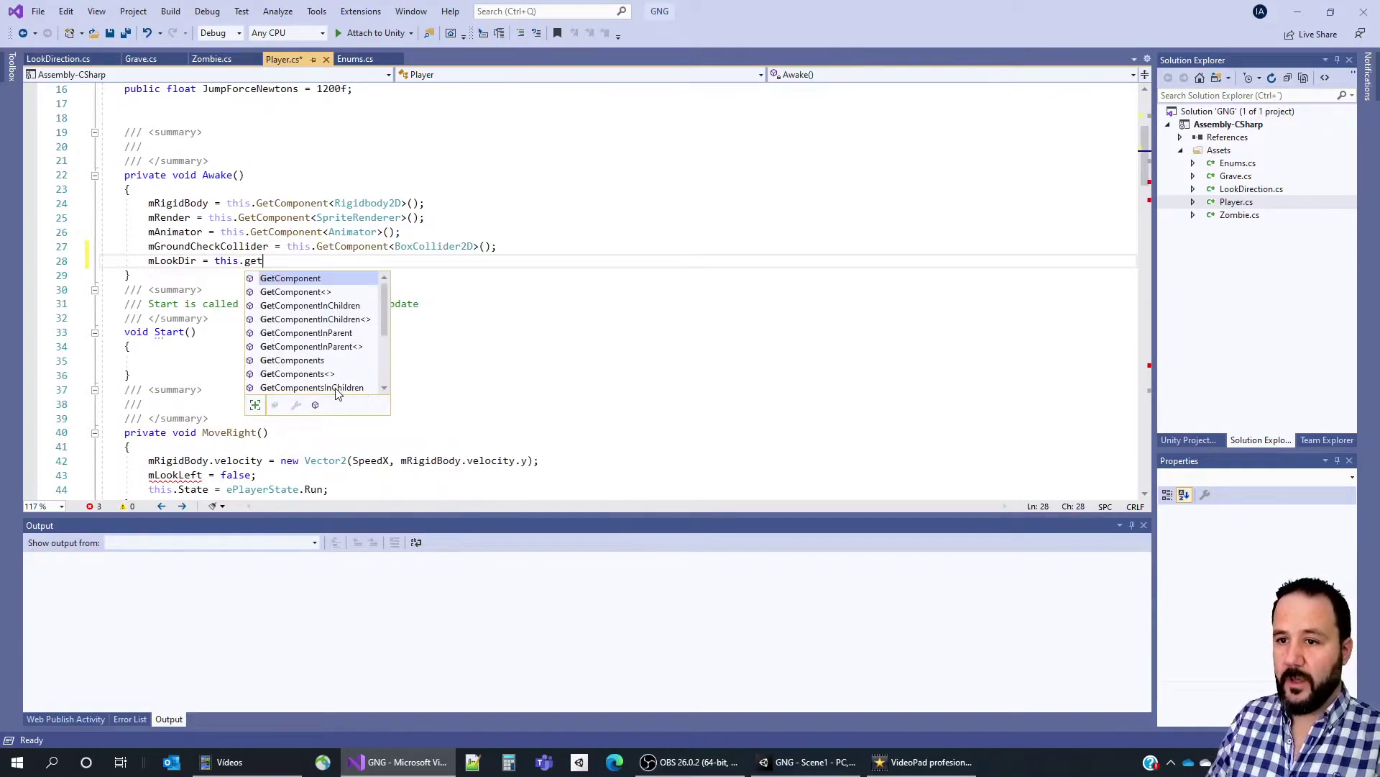
text(mlo )
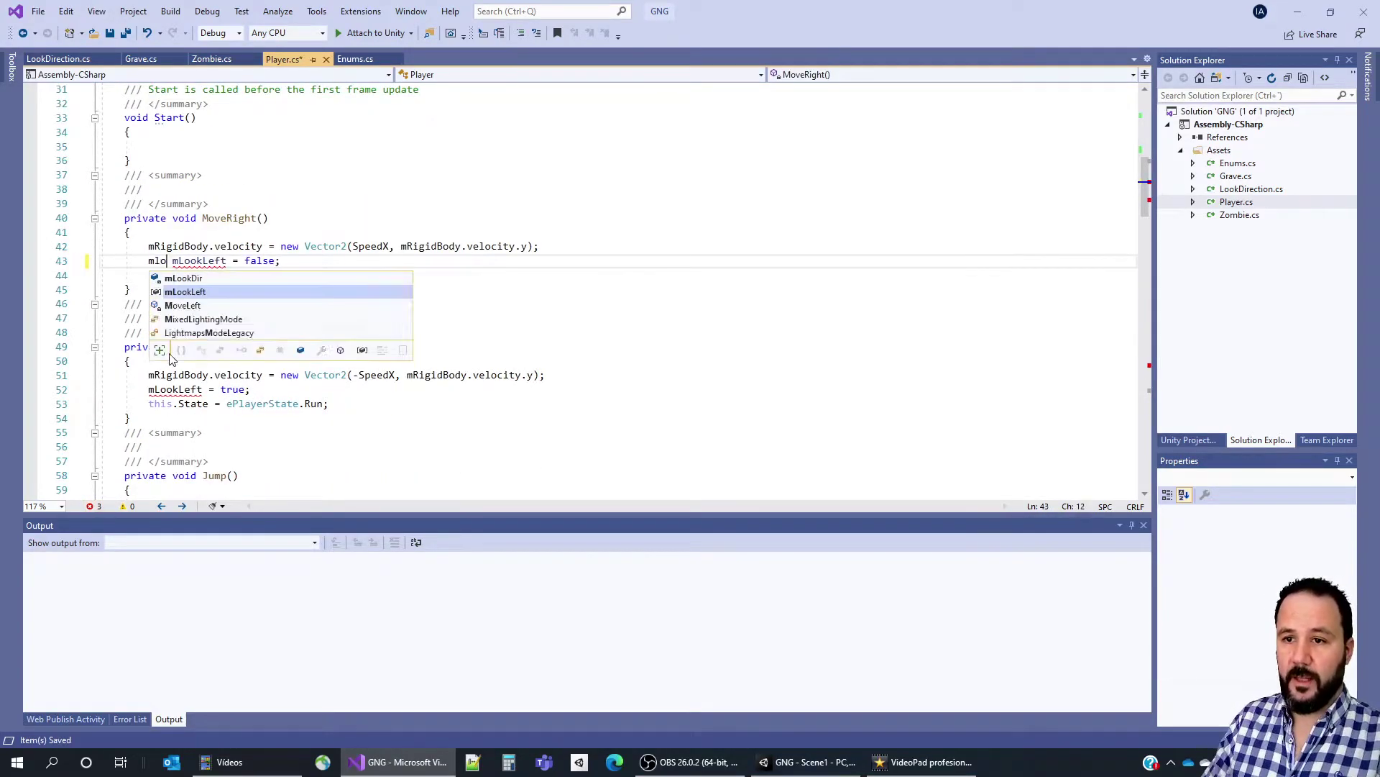
text(.L)
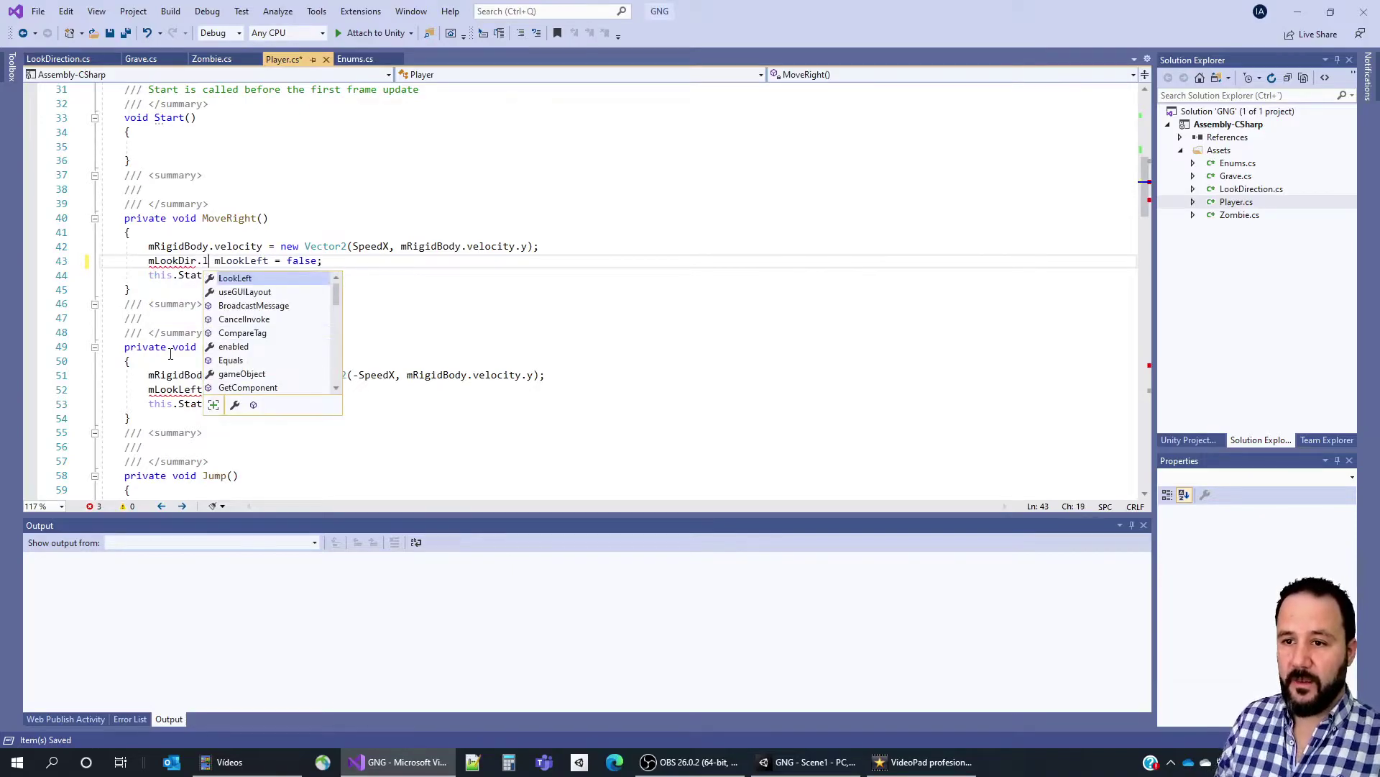
key(Tab)
key(ctrl+shift+Right)
key(Delete)
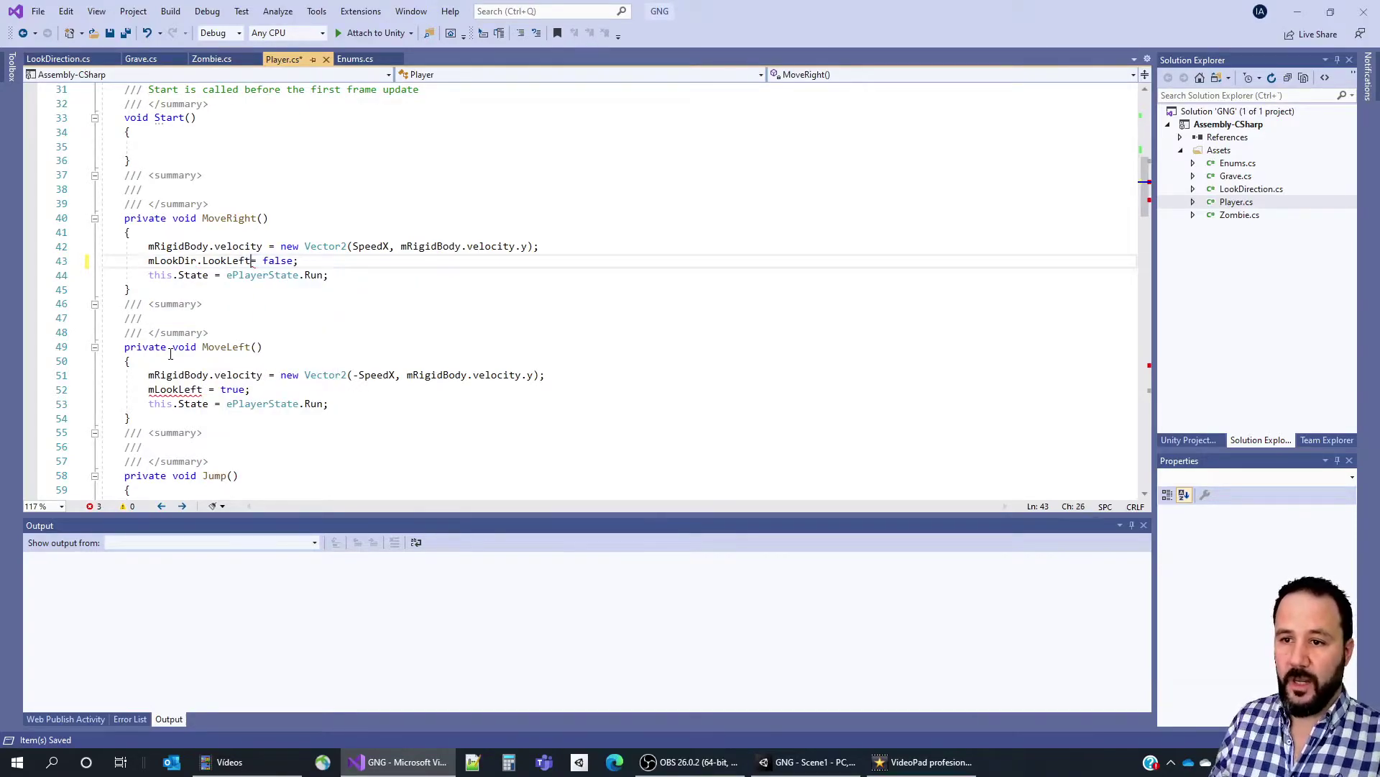
key(shift+Home)
key(ctrl+c)
double_click(174, 389)
key(ctrl+v)
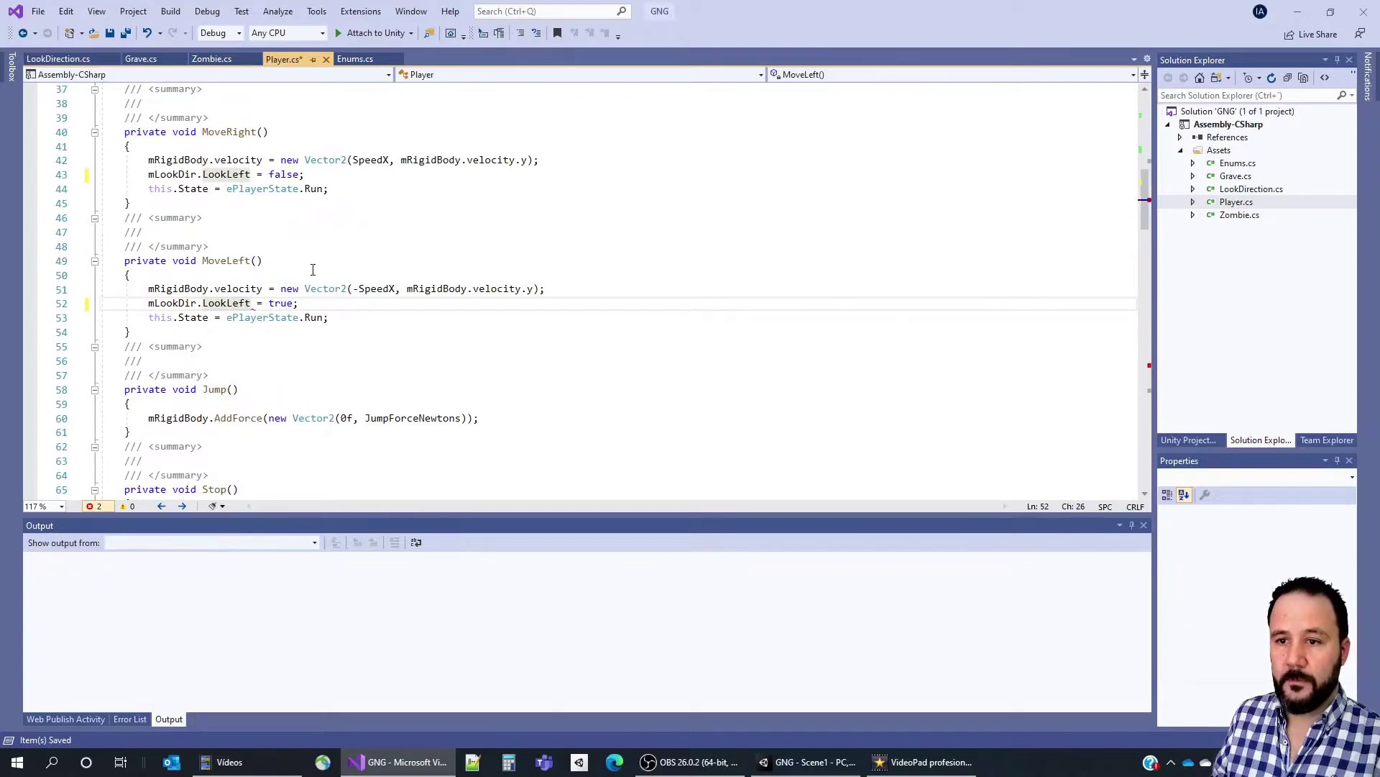
Delete the flipX line from UpdateGraphics, save Player.cs, and return to Unity.
scroll(427, 337, down, 11)
scroll(408, 353, down, 10)
scroll(407, 353, down, 6)
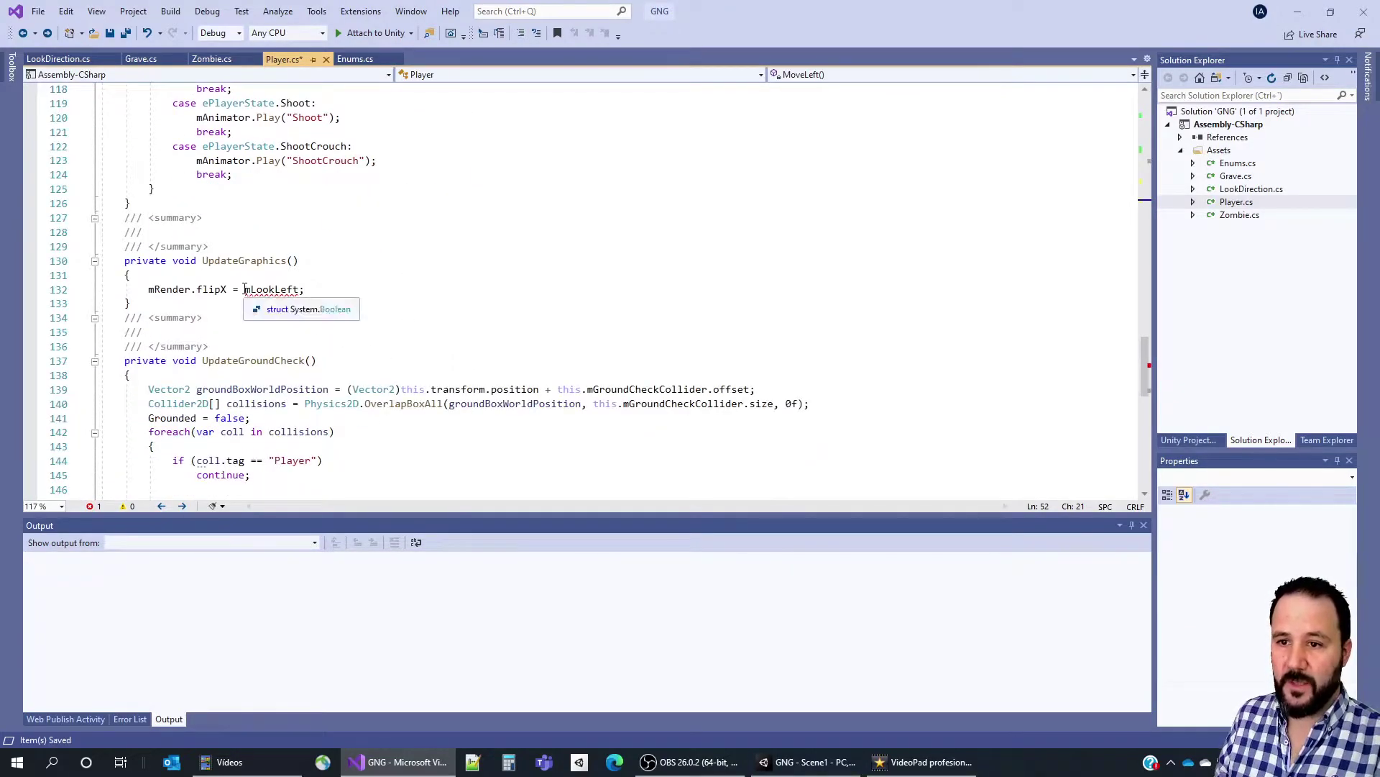
drag(148, 289, 306, 289)
key(Delete)
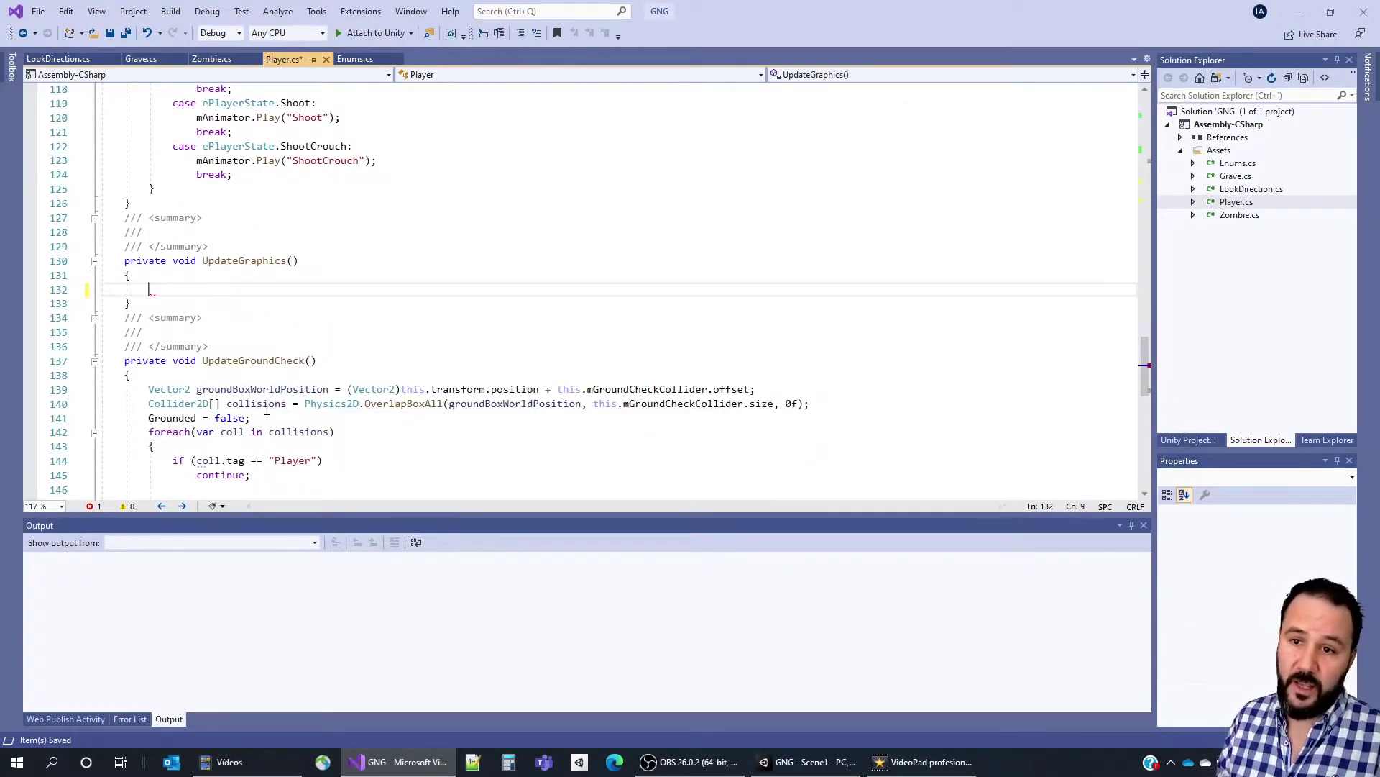
key(ctrl+s)
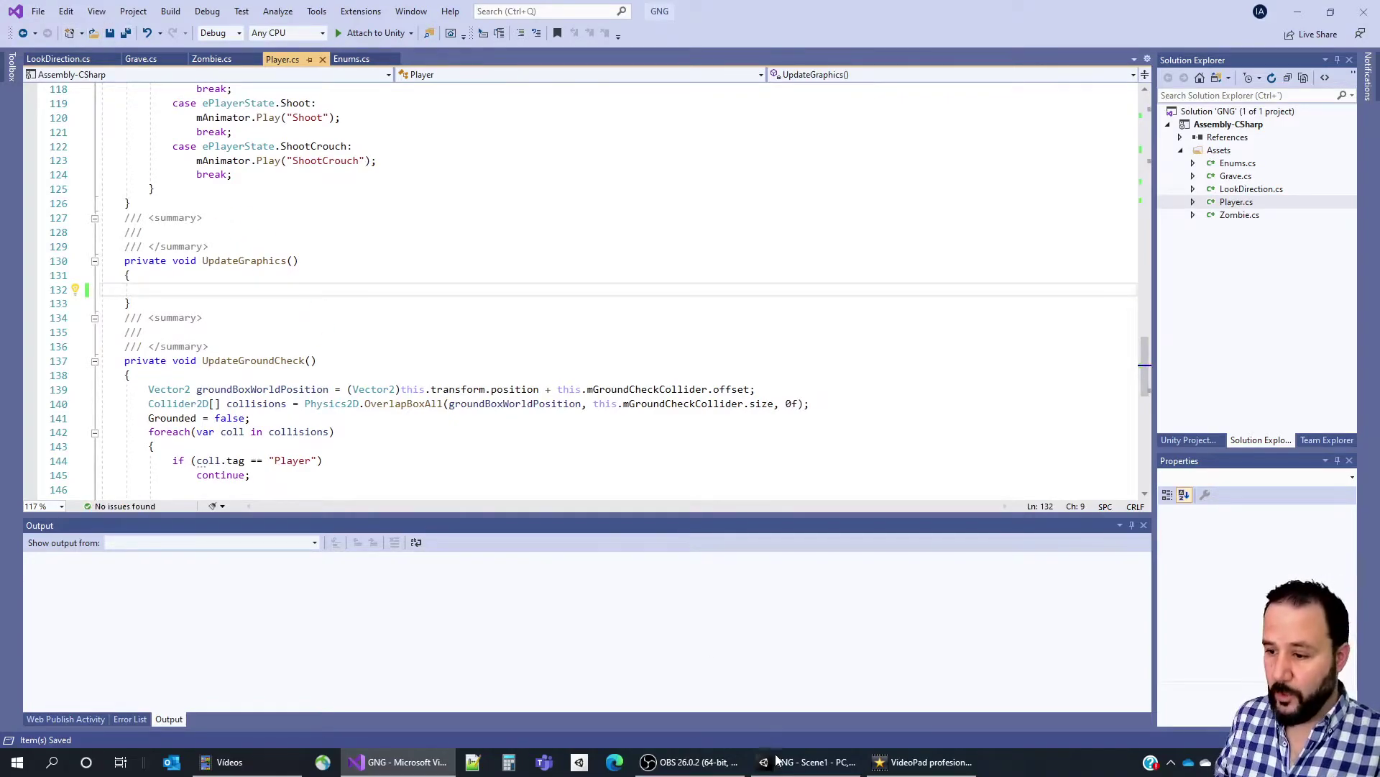
click(778, 760)
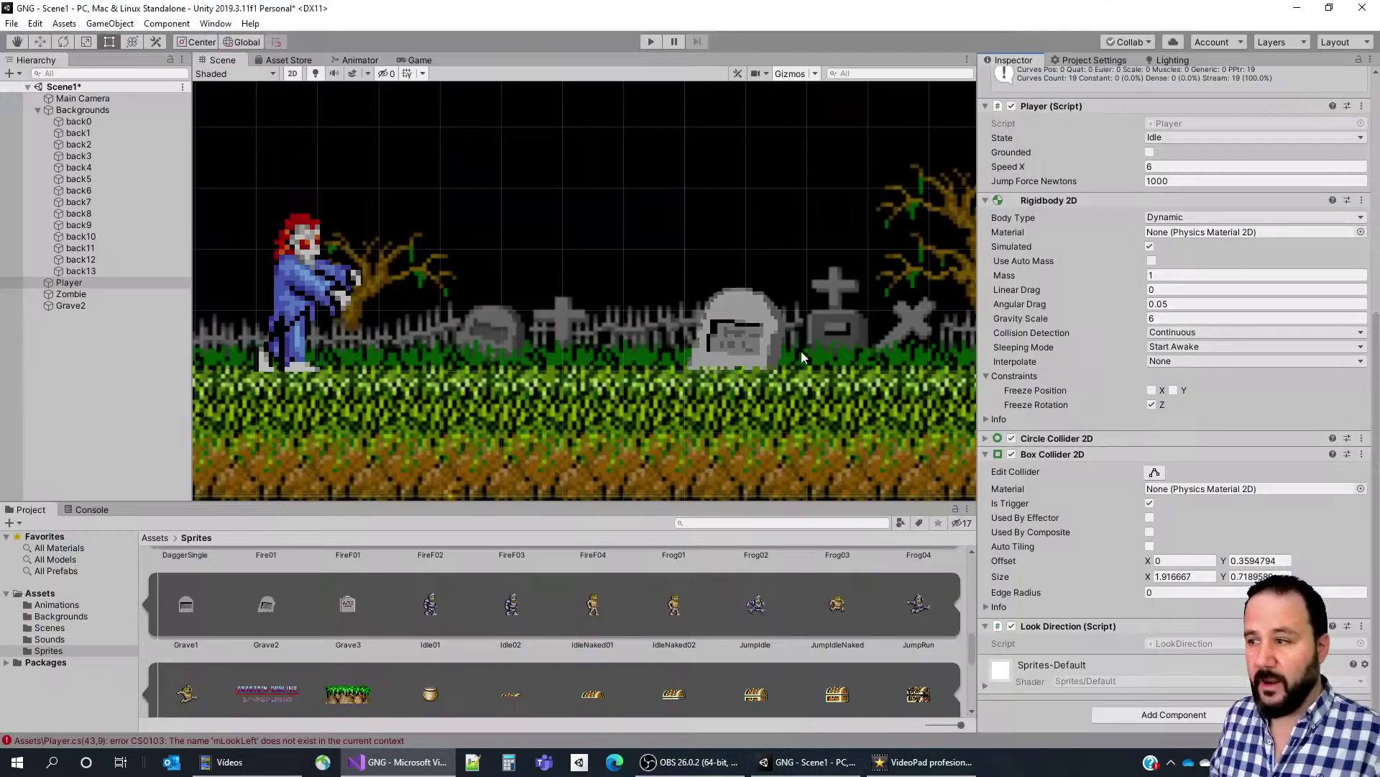
Play-test the scene, running the knight right, left and right again, then stop.
click(650, 41)
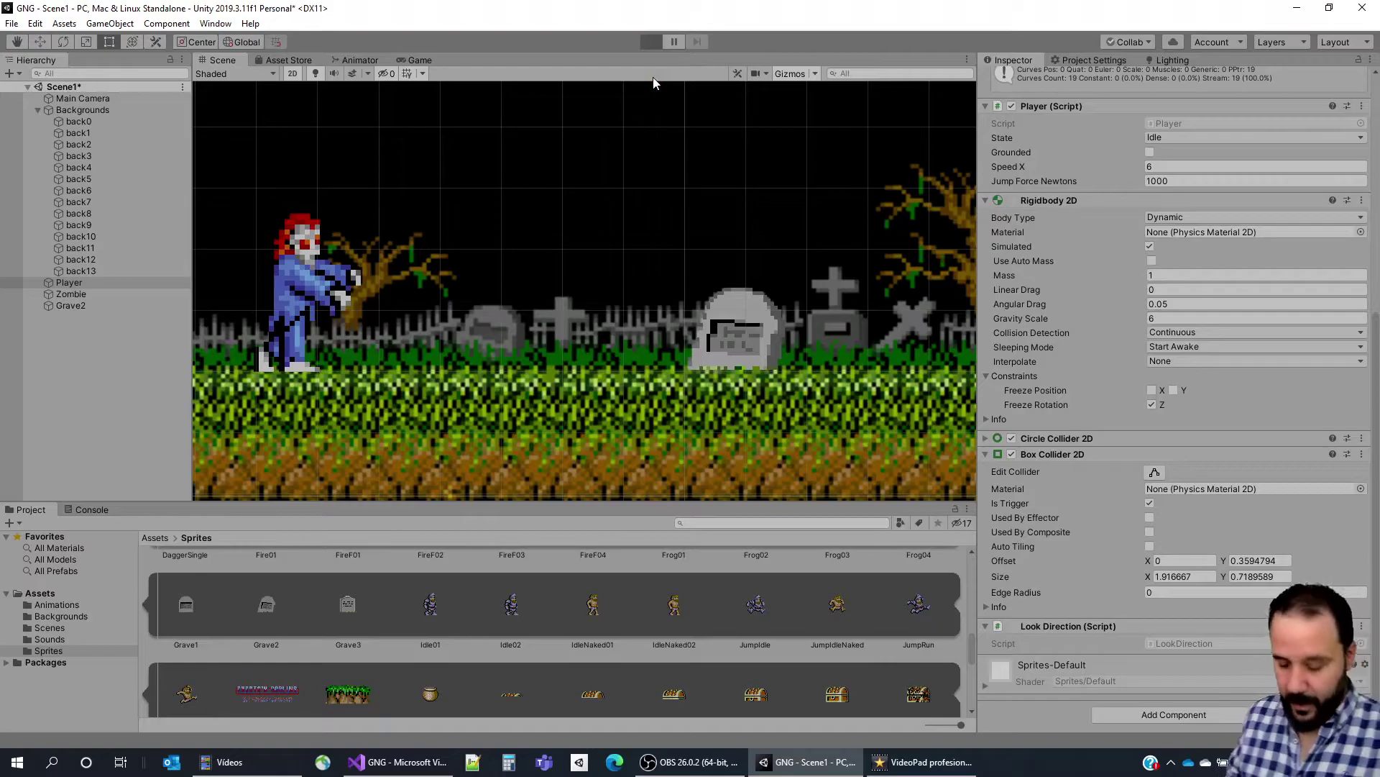
key(Right)
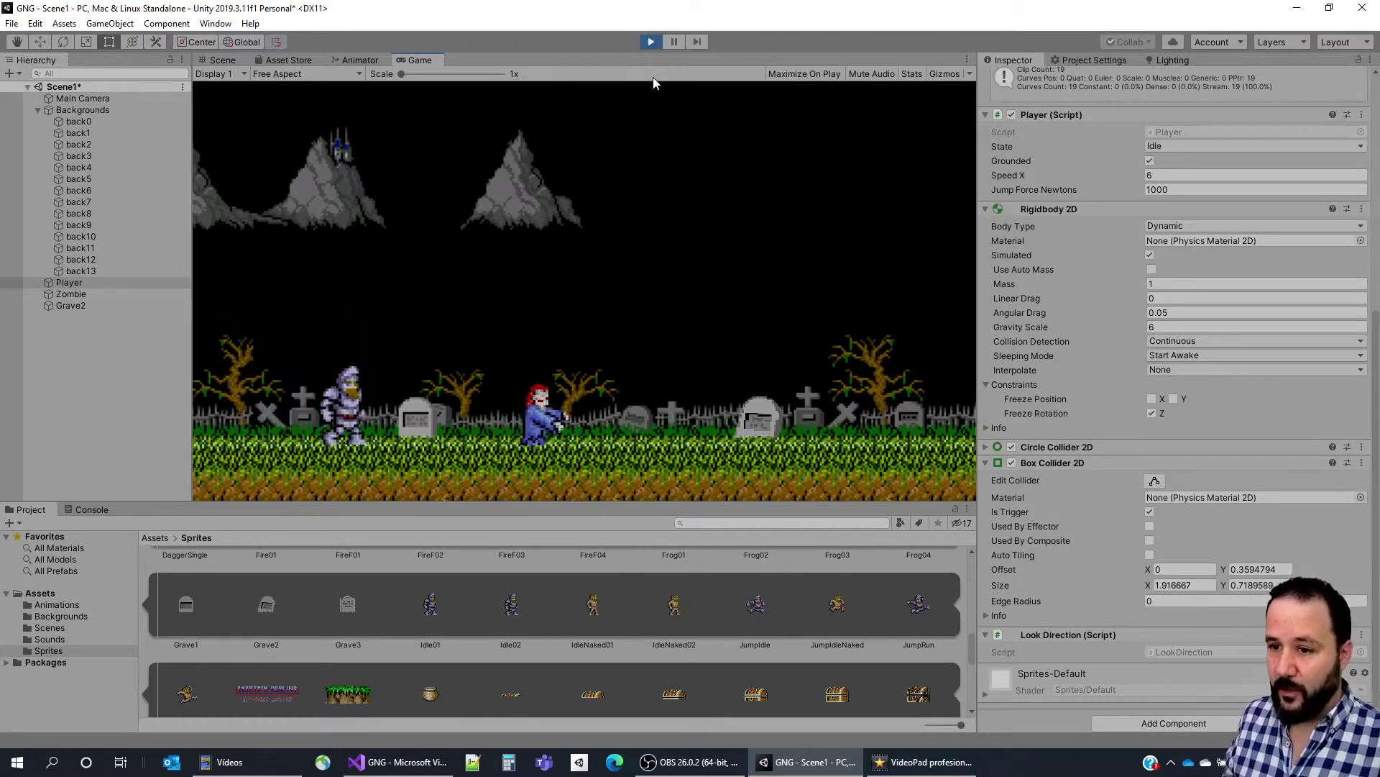
key(Left)
key(Right)
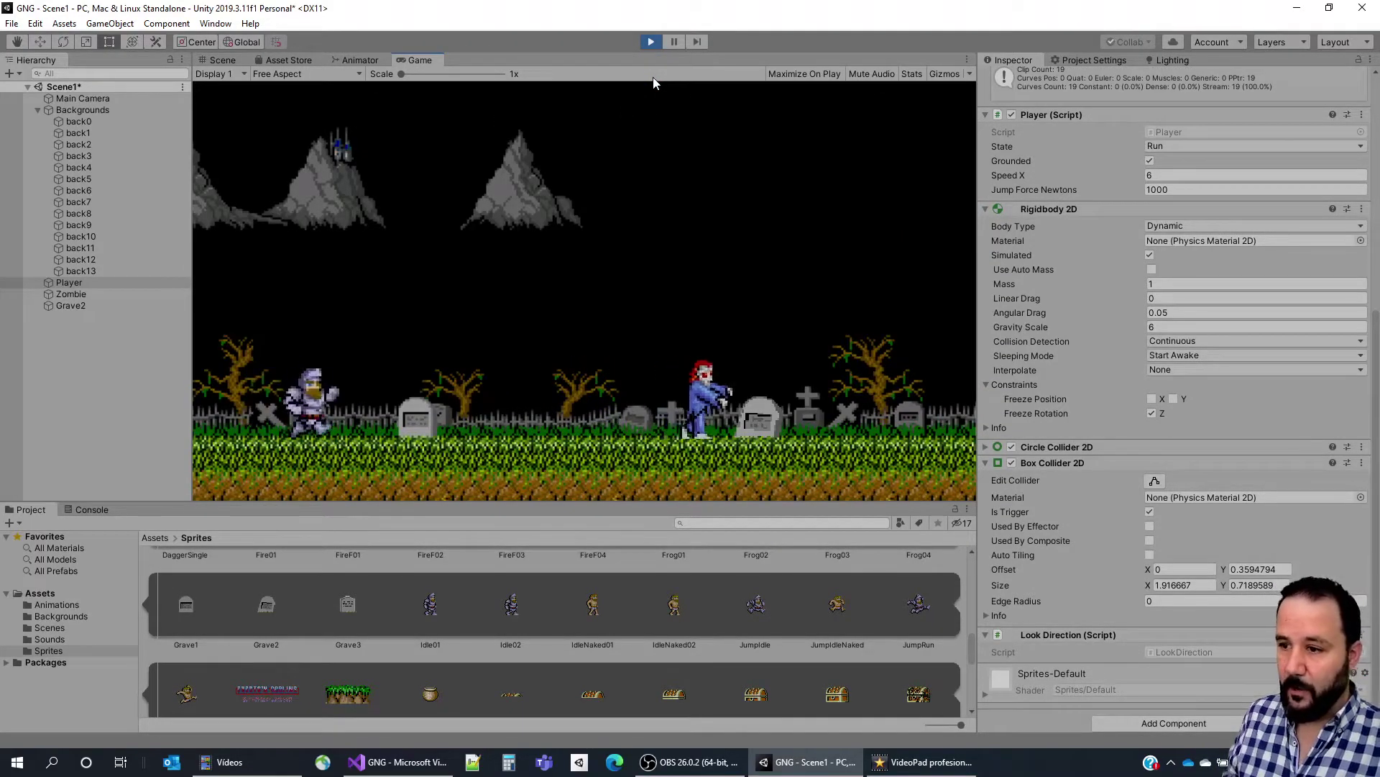
click(650, 41)
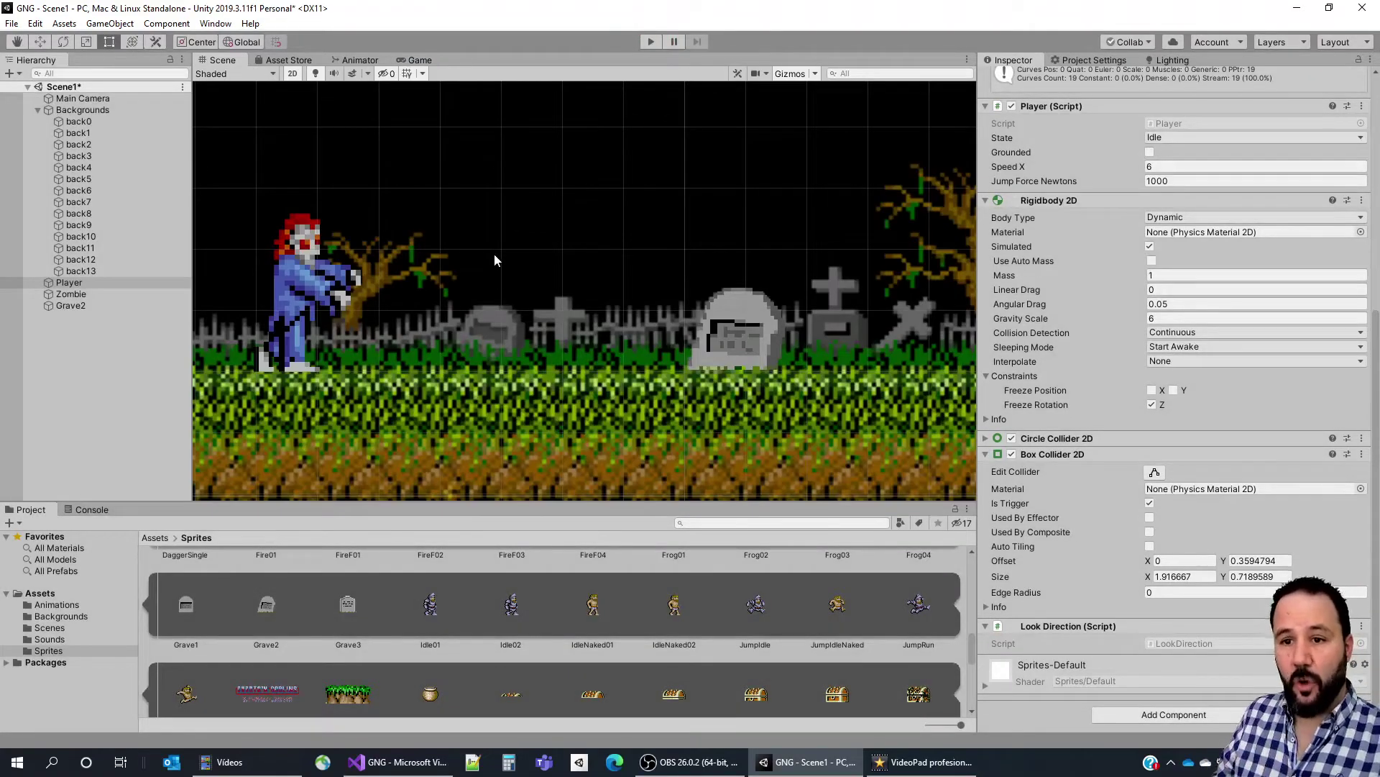
Select the Zombie in the Hierarchy and bring up Zombie.cs in Visual Studio.
click(71, 294)
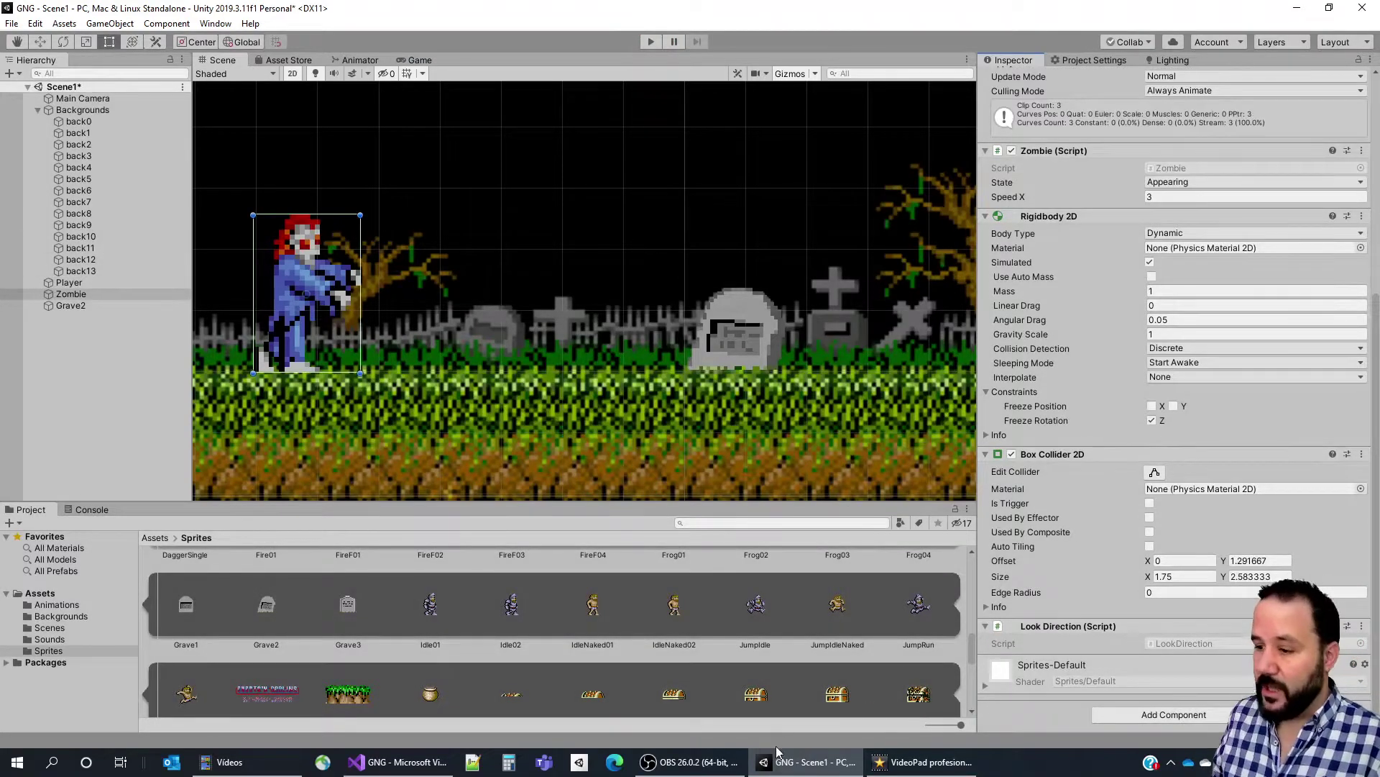
click(804, 768)
scroll(441, 373, up, 3)
Replace the bool mLookLeft field with a LookDirection mLookDir field obtained via GetComponent.
click(320, 219)
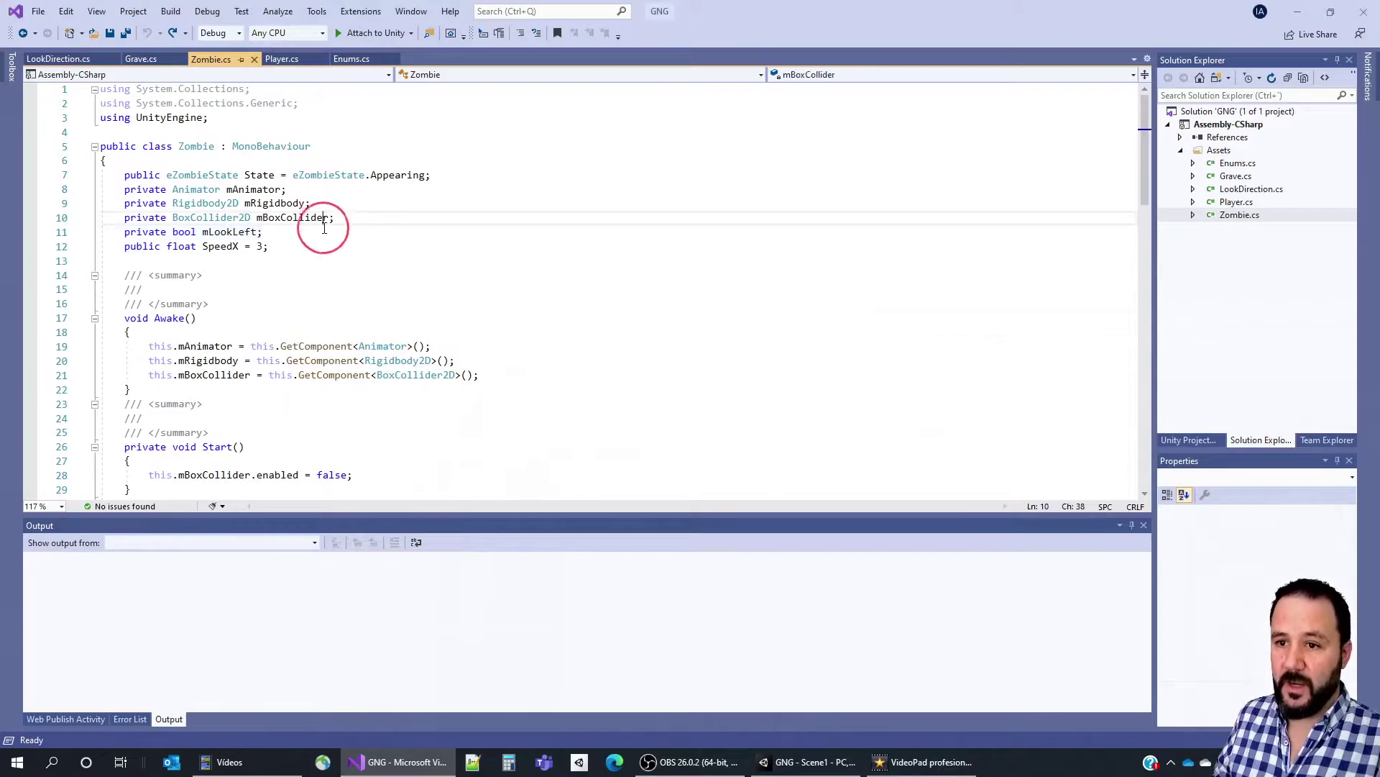
click(324, 228)
key(shift+Home)
key(BackSpace)
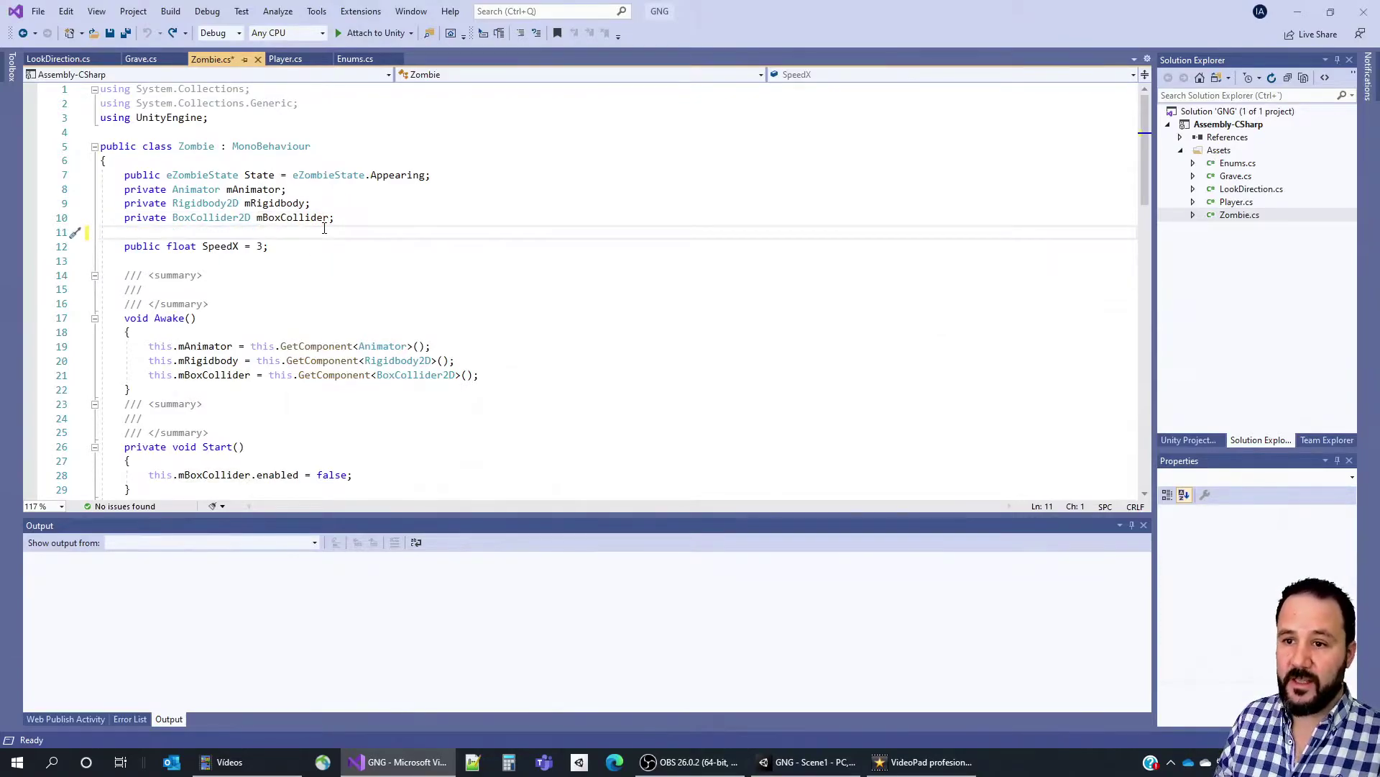
key(Delete)
key(Return)
key(Up)
text(private )
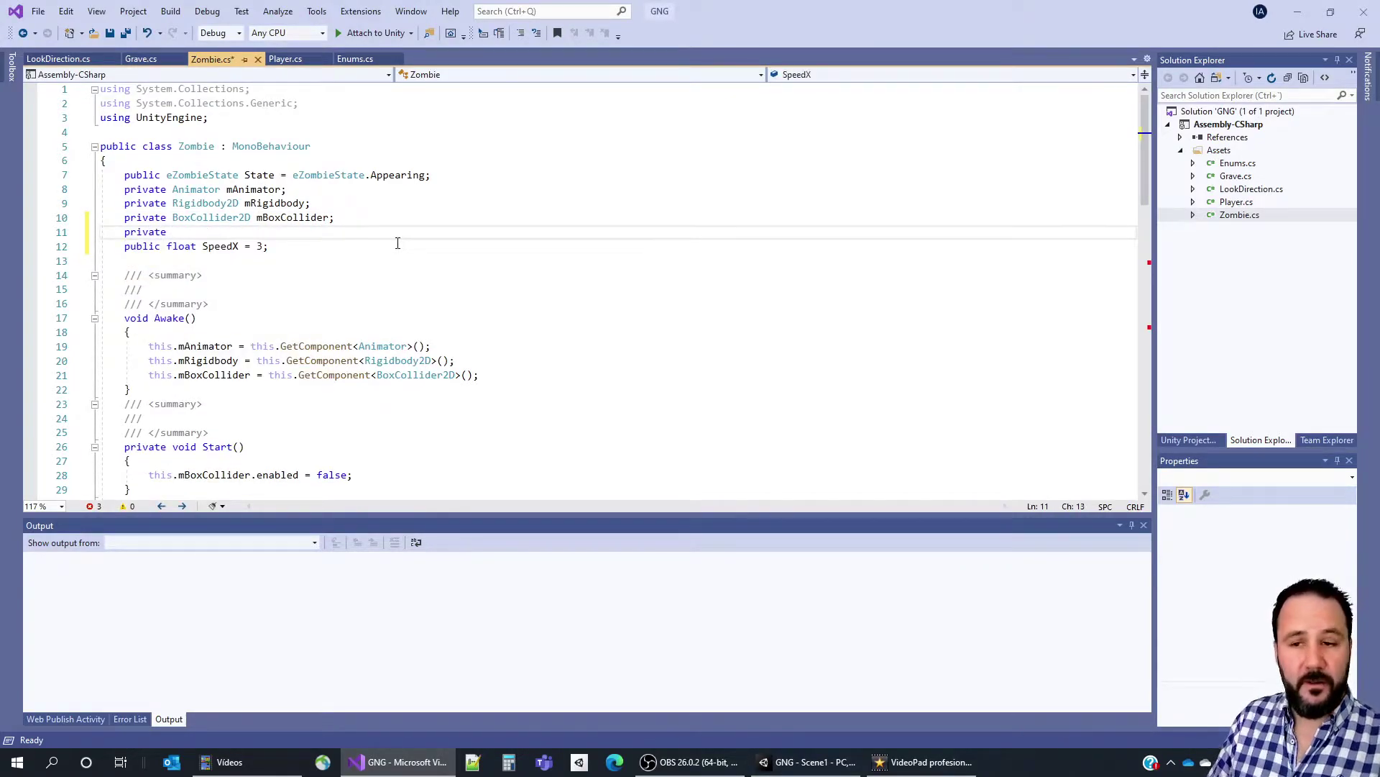
text(LookDirection m)
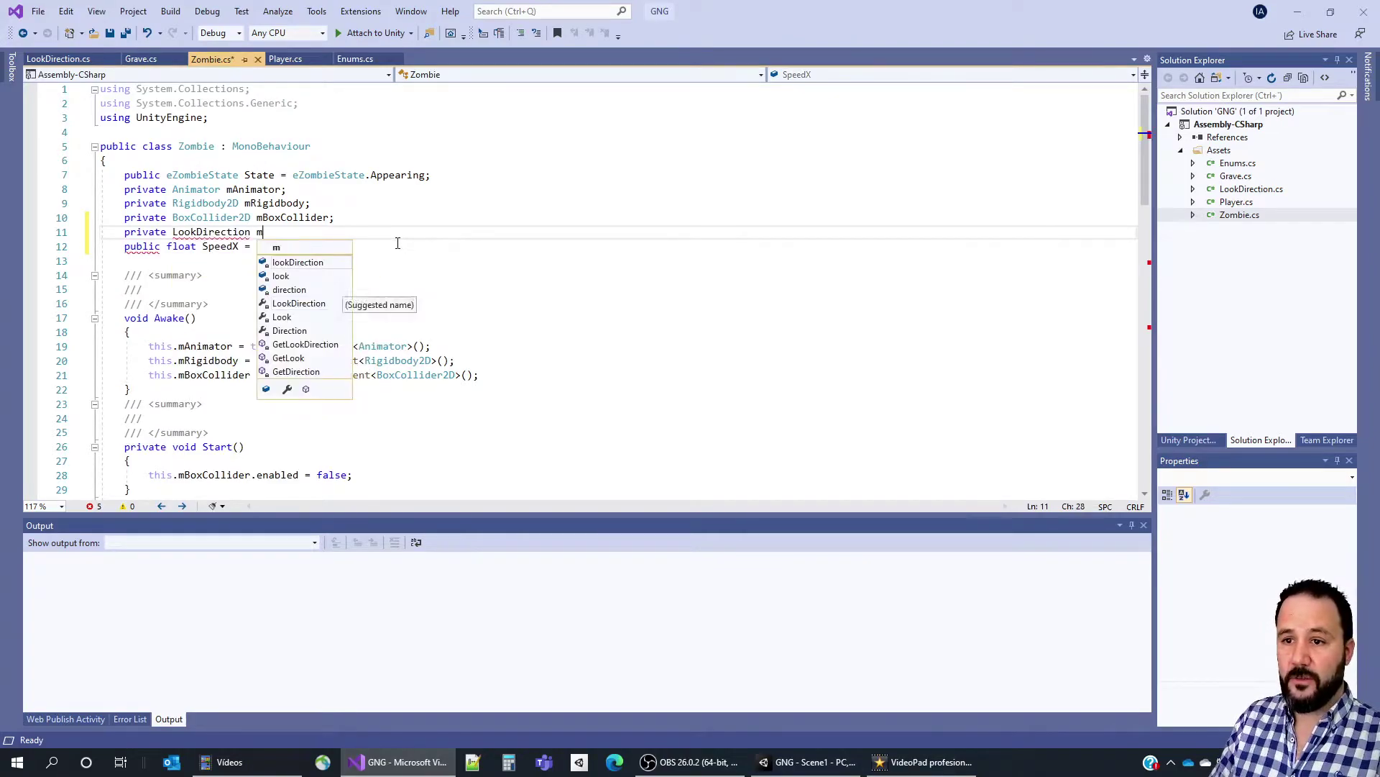
text(= this.get)
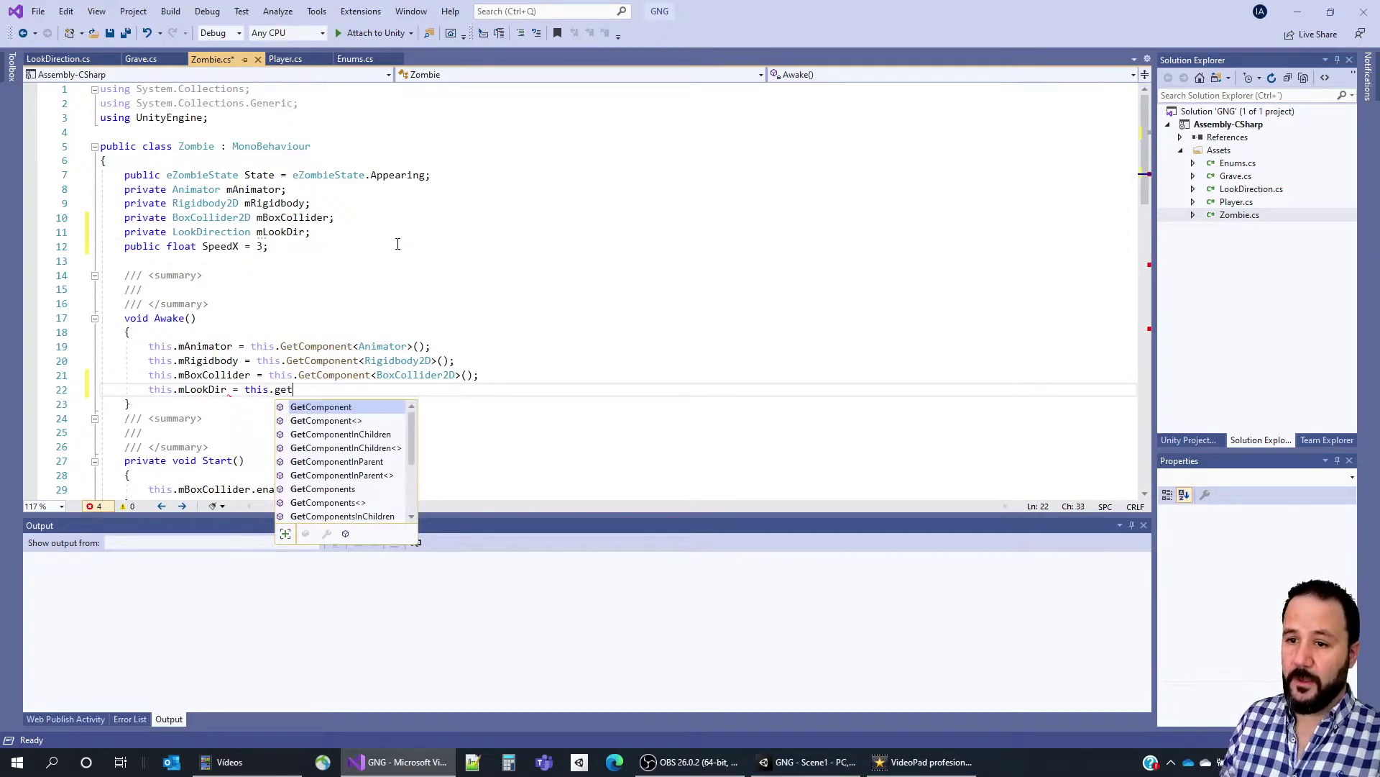
text(Component<L)
Change the walking velocity code on line 46 to use mLookDir.LookLeft and save.
scroll(398, 244, down, 11)
double_click(463, 261)
key(ctrl+s)
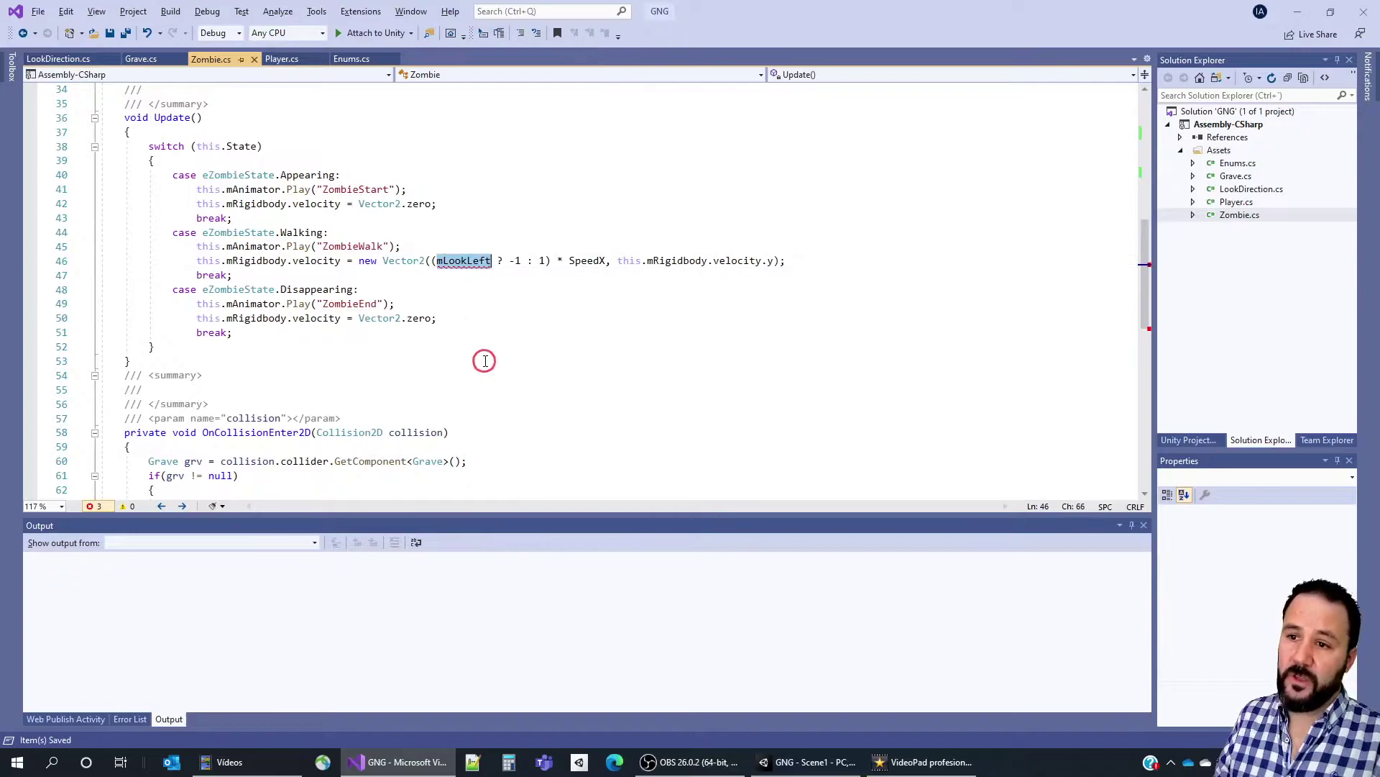
text(mLookDir.)
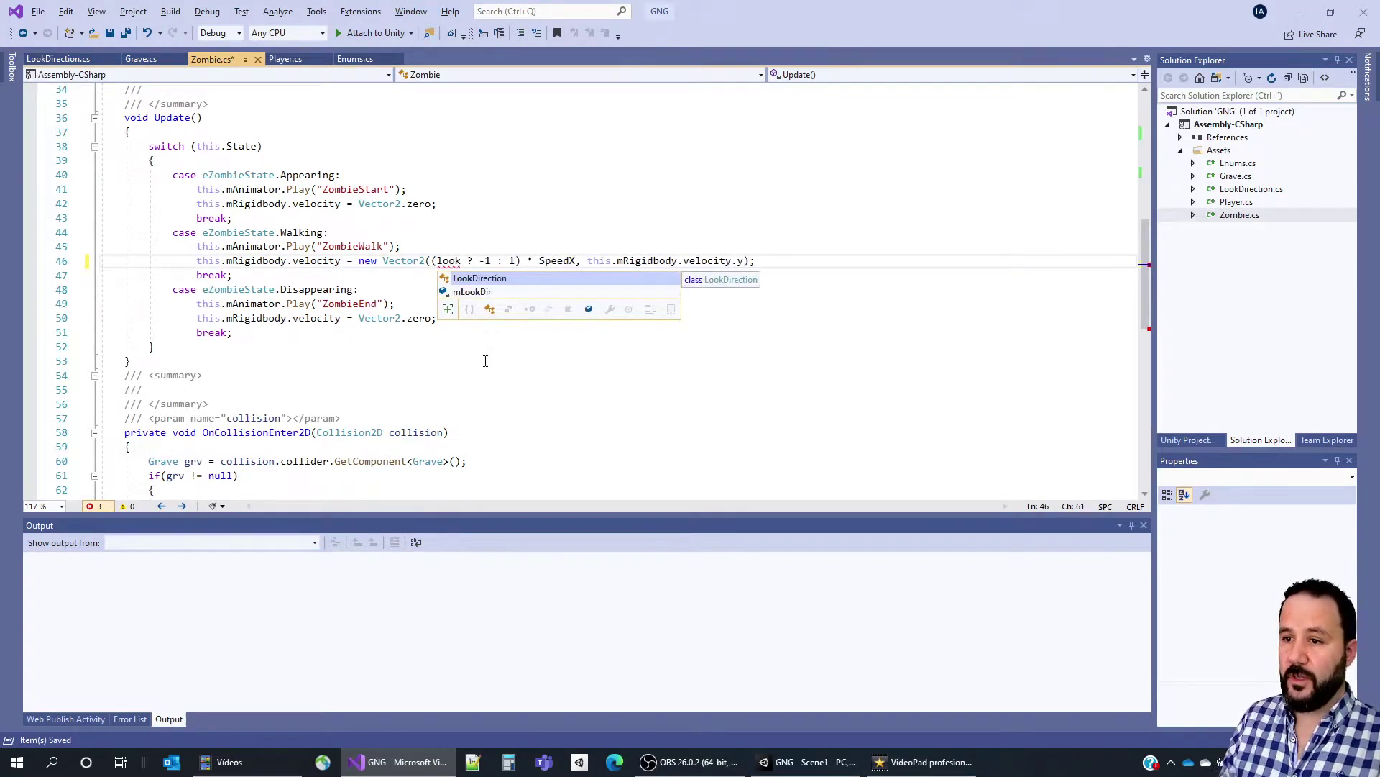
key(Escape)
text(L)
key(Tab)
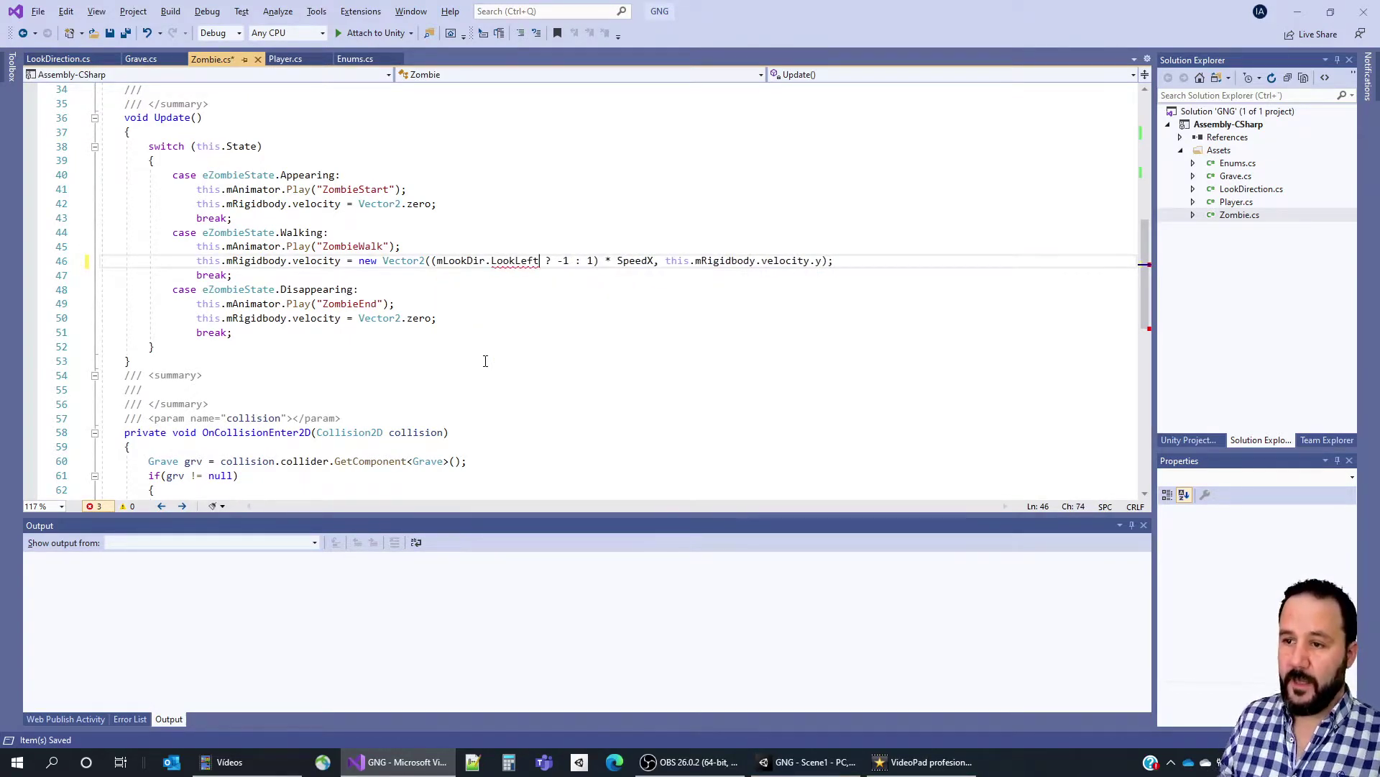
key(ctrl+s)
Replace both mLookLeft references in the grave-collision line 63 with mLookDir.LookLeft.
scroll(431, 302, down, 4)
scroll(467, 360, up, 4)
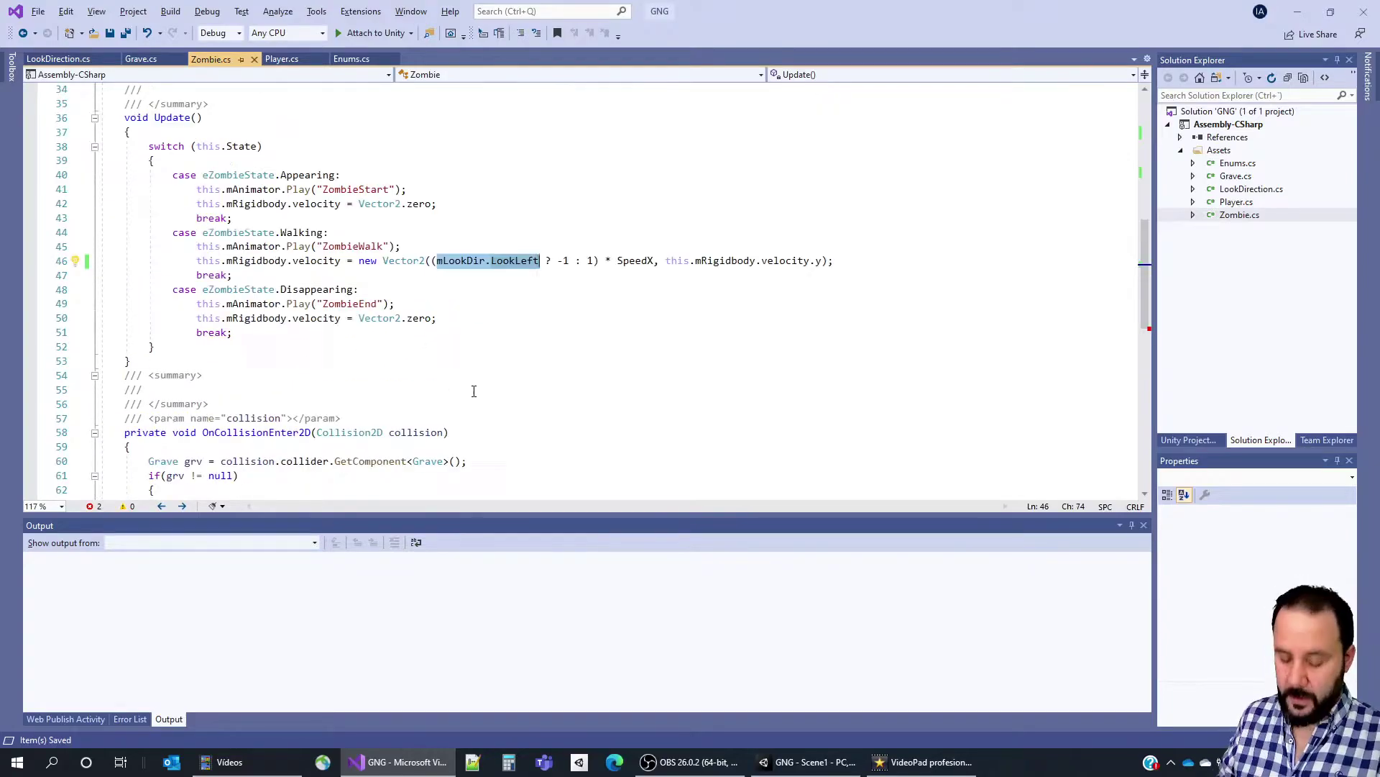
scroll(431, 374, down, 4)
double_click(200, 334)
text(mLookDir.LookLeft)
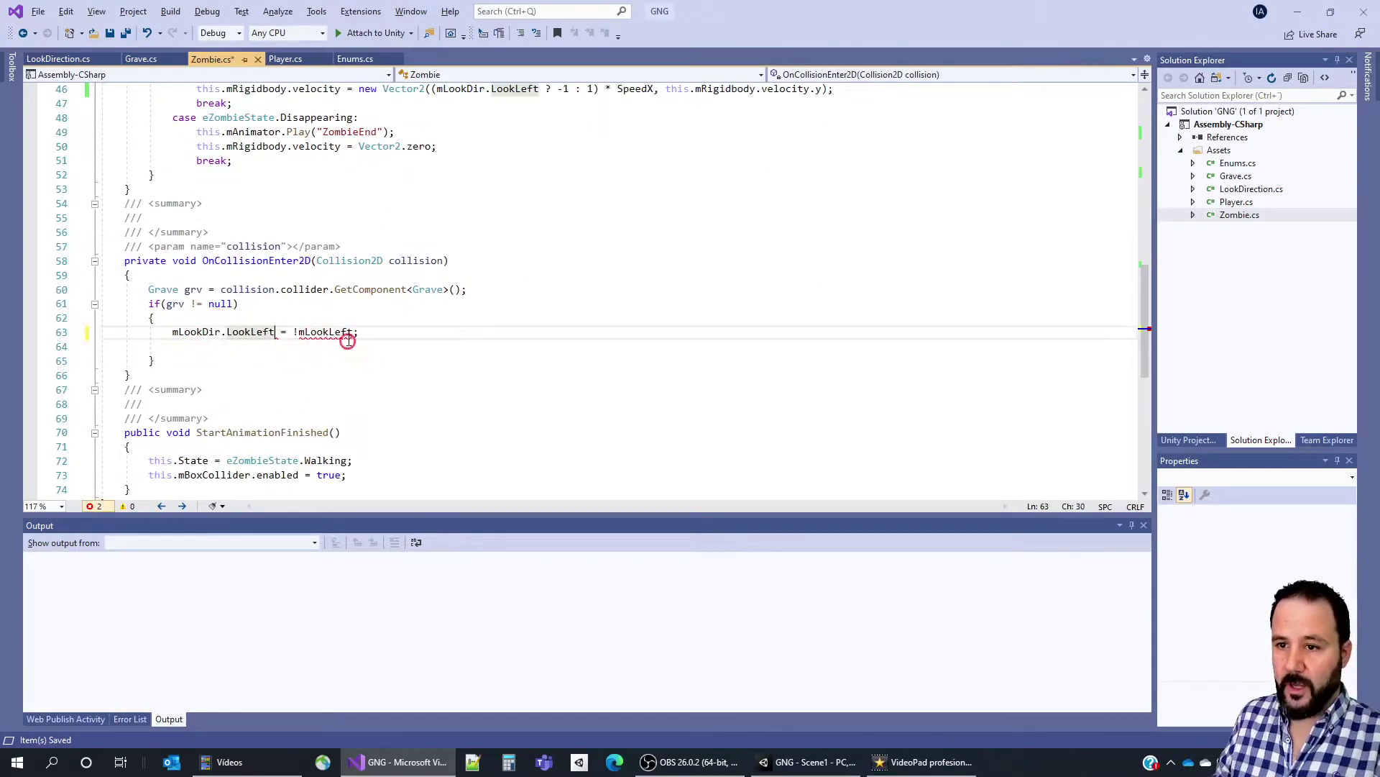
double_click(335, 338)
text(mLookDir.LookLeft)
click(809, 762)
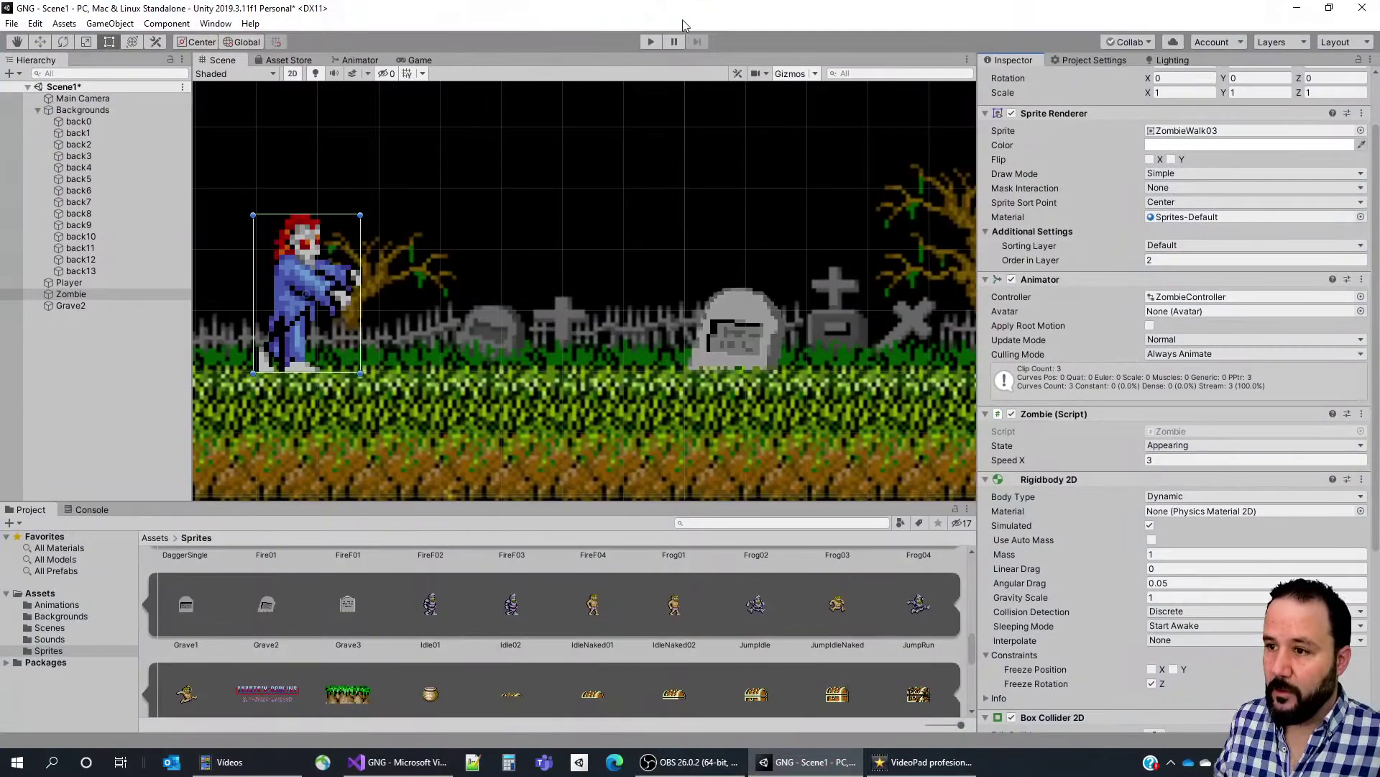
Play-test the zombie's walking, check its Look Direction component in the Inspector, and return to Zombie.cs.
click(647, 46)
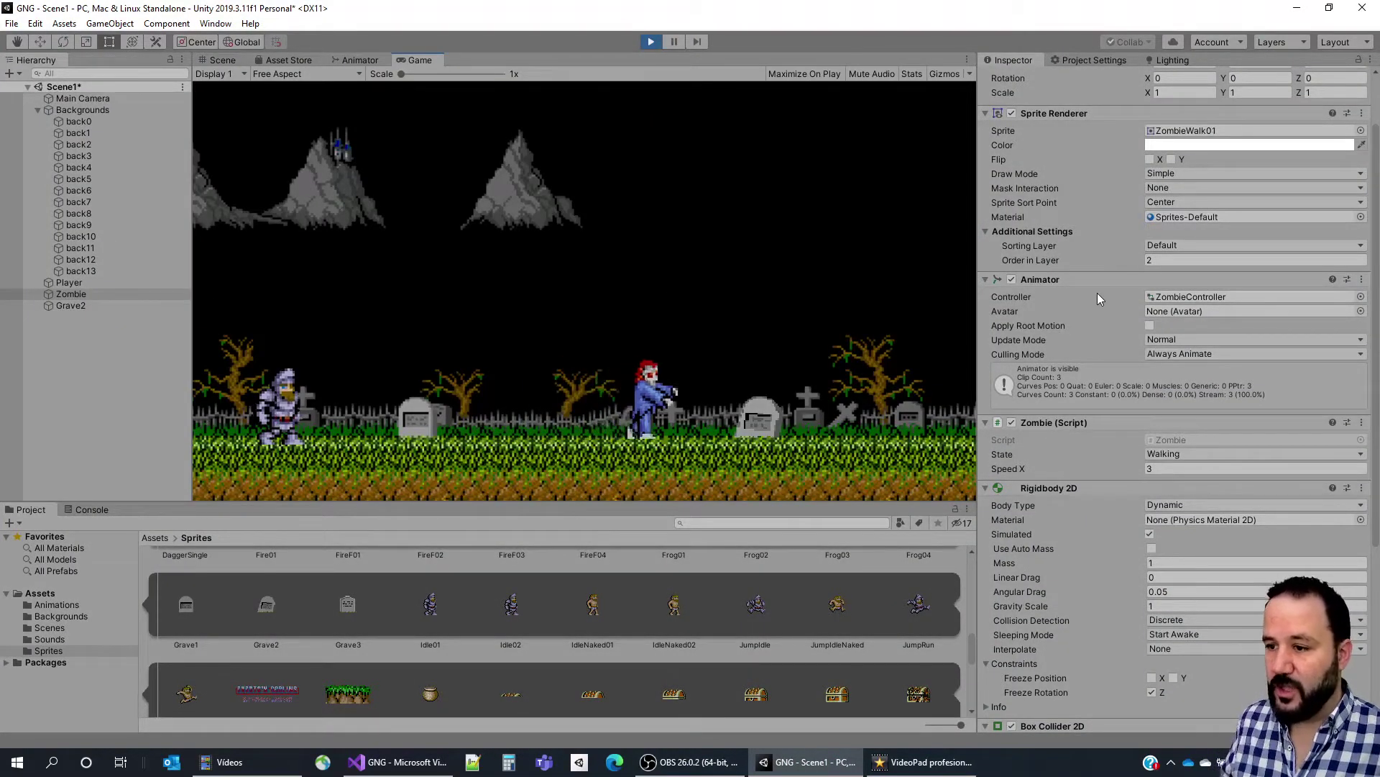
click(653, 41)
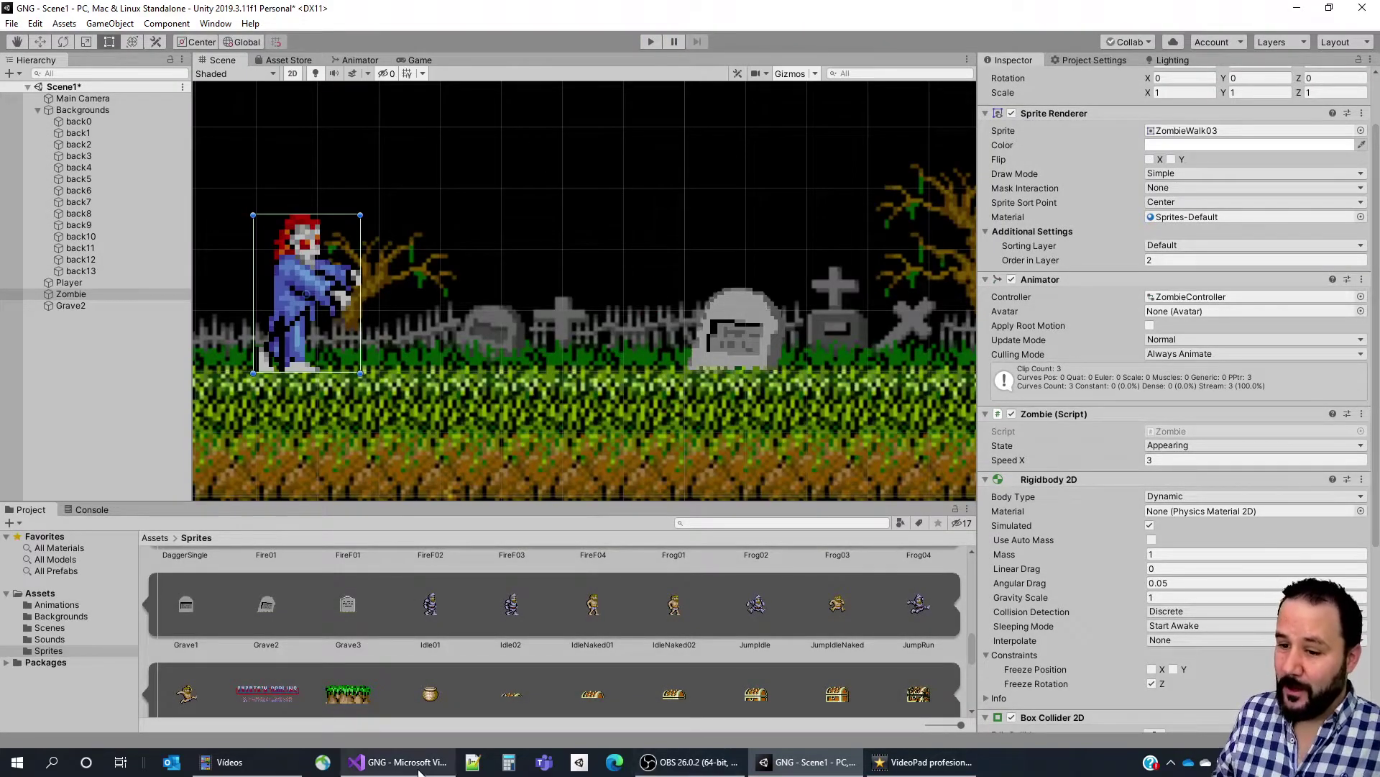
scroll(1236, 685, down, 4)
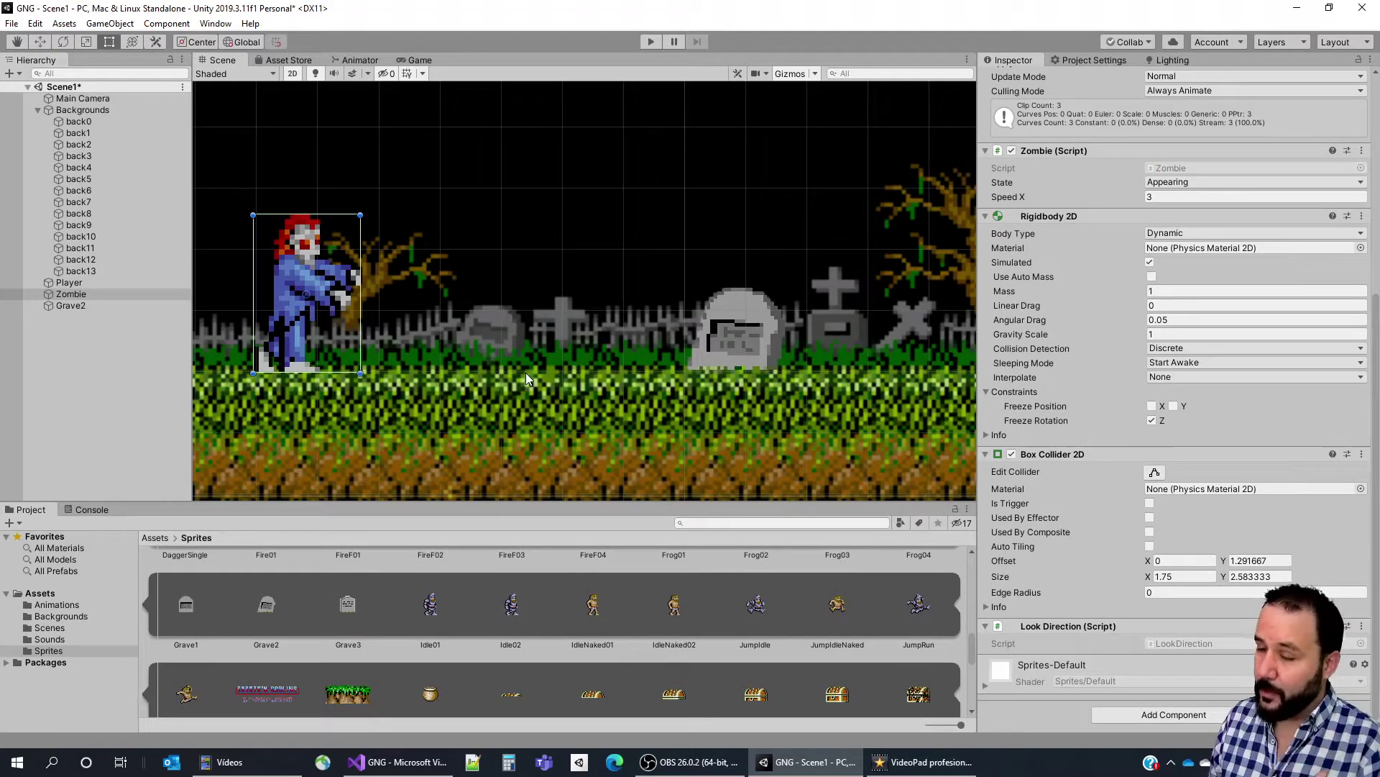
key(alt+Tab)
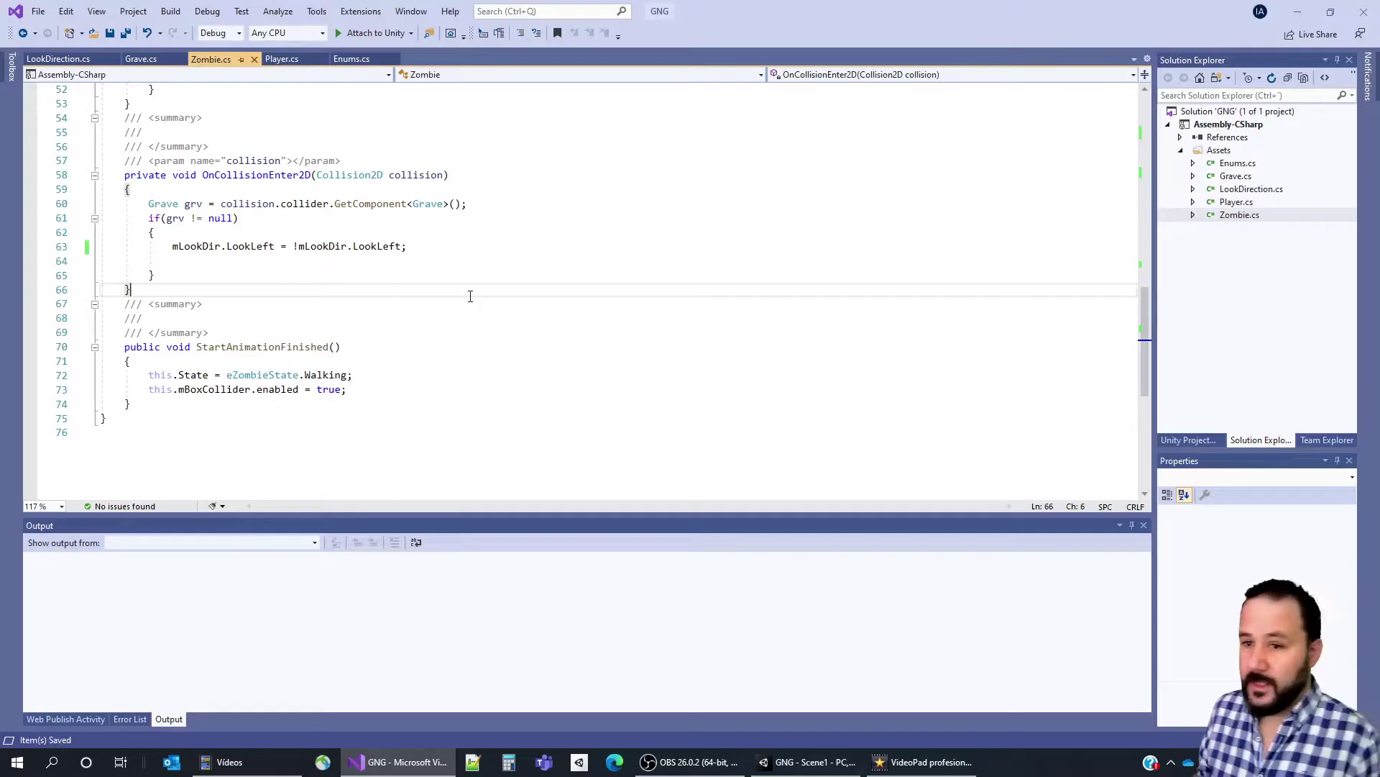
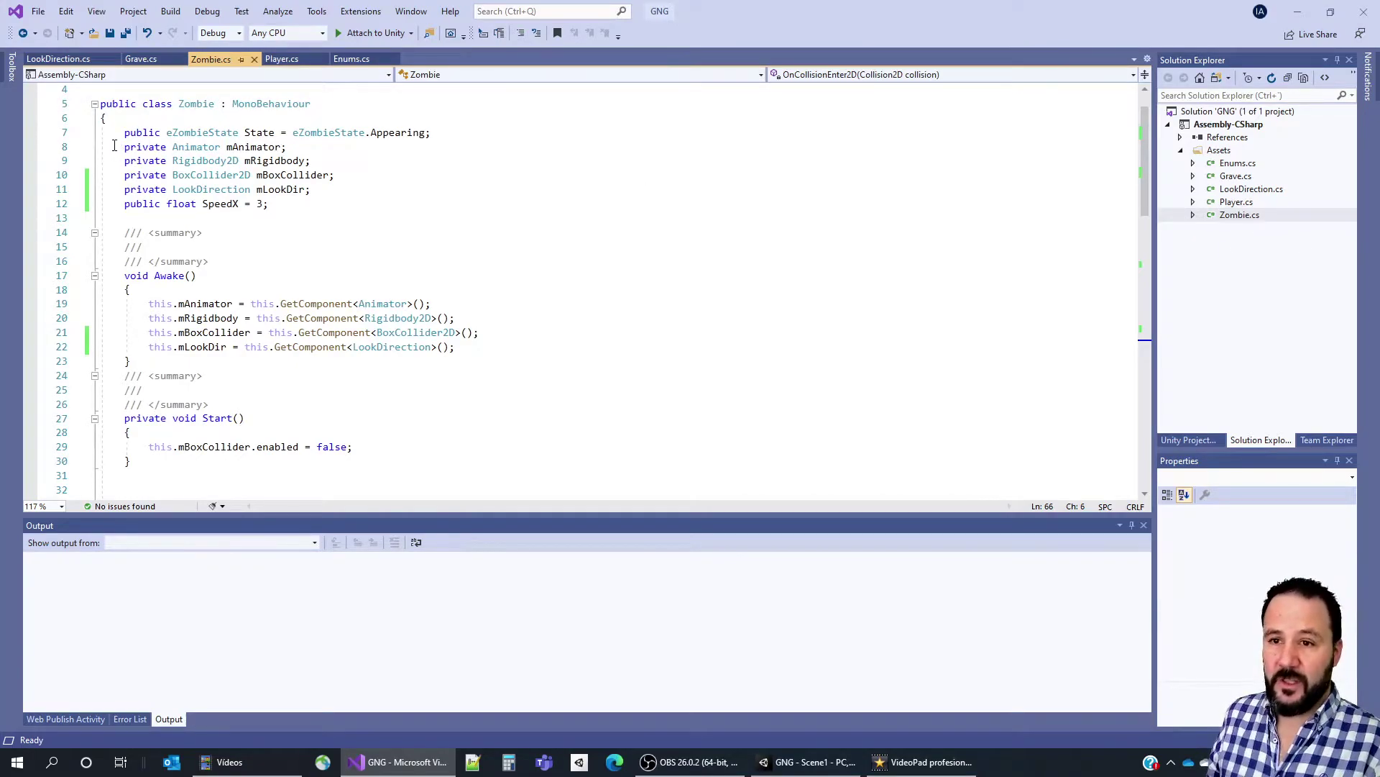
Select the component fields and Awake assignments in Zombie.cs, undoing an accidental deletion.
drag(113, 147, 350, 190)
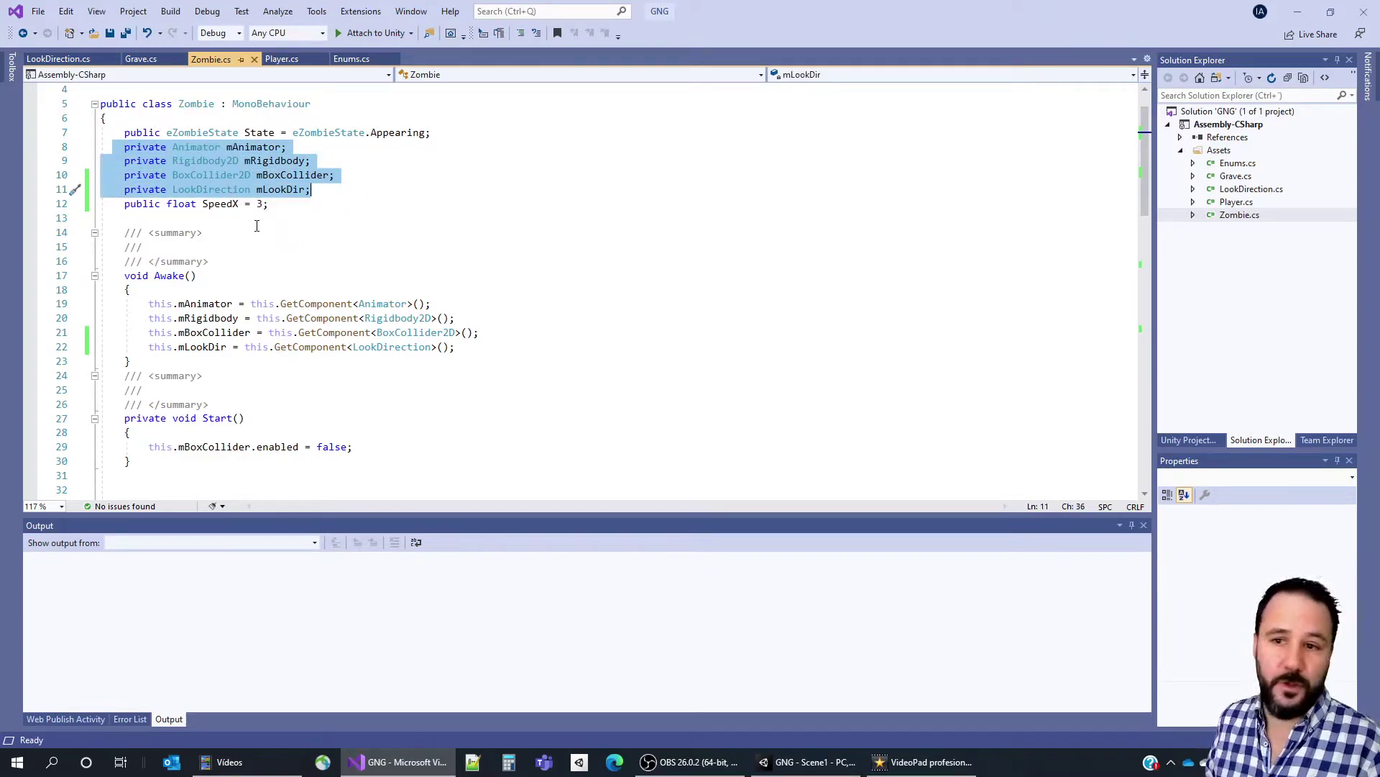
drag(148, 303, 471, 345)
scroll(543, 343, down, 4)
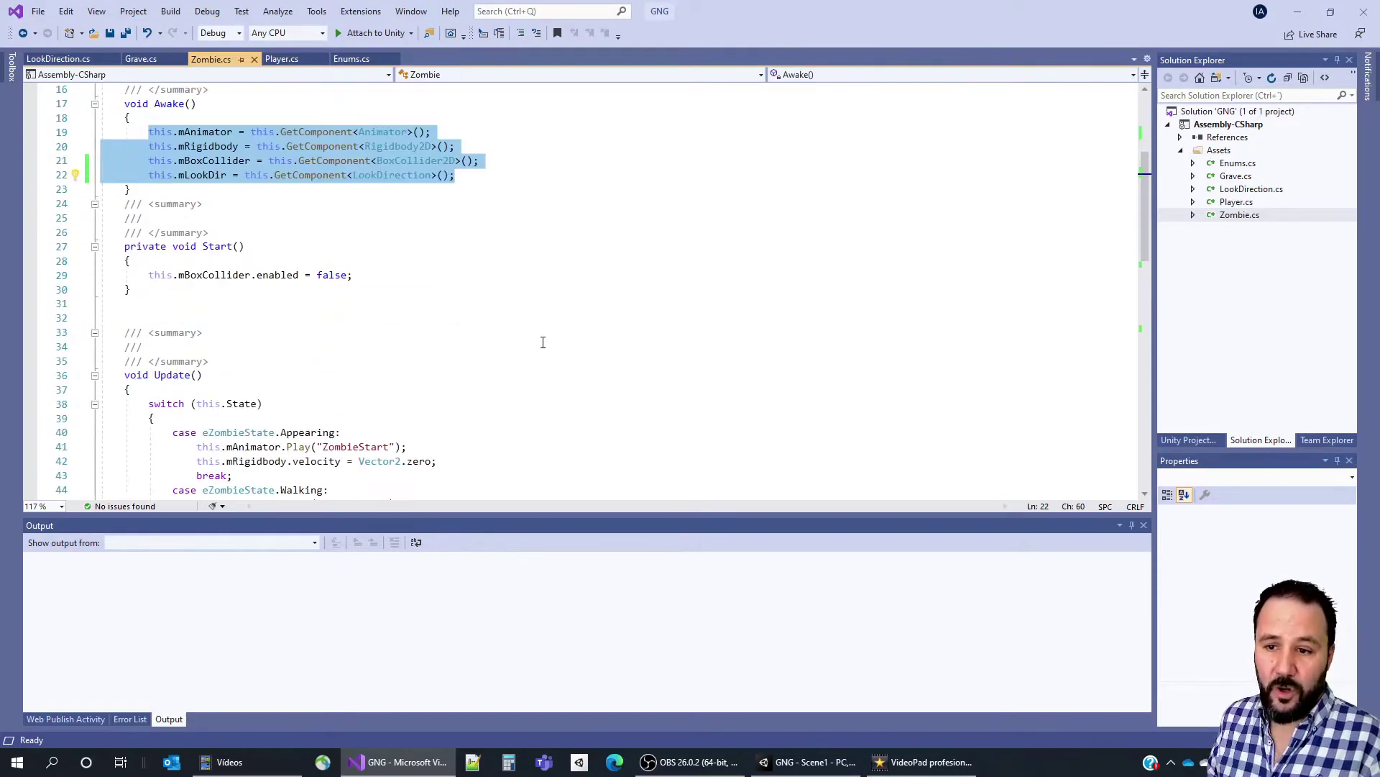
scroll(417, 330, up, 5)
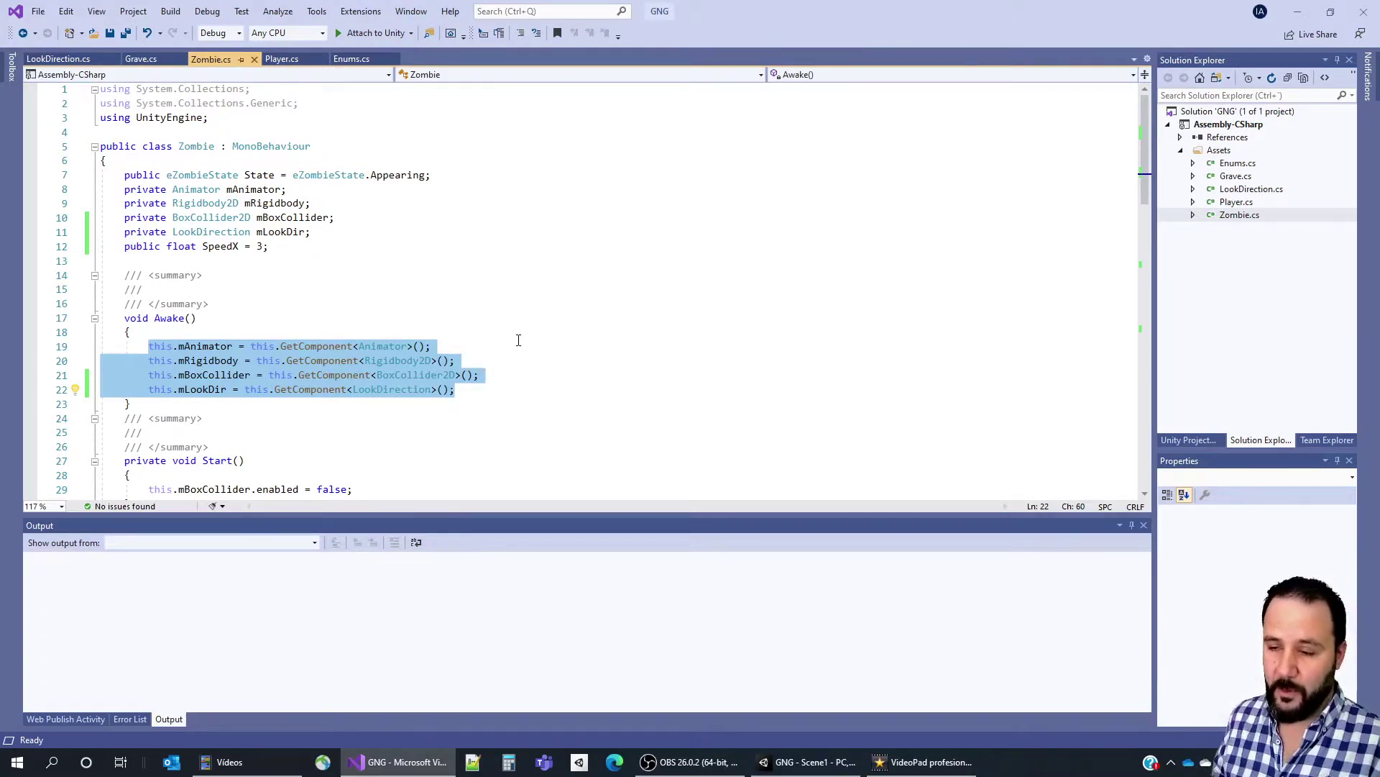
click(517, 435)
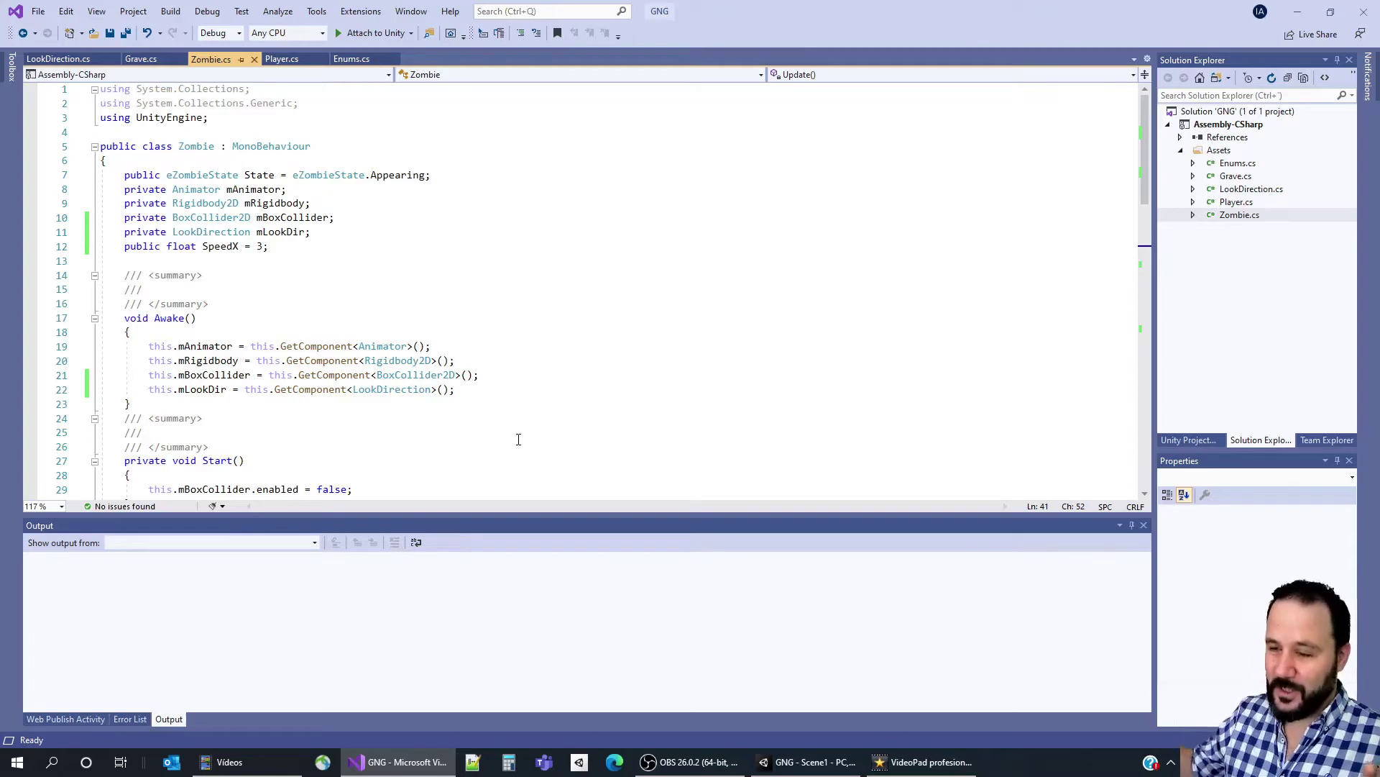
key(ctrl+z)
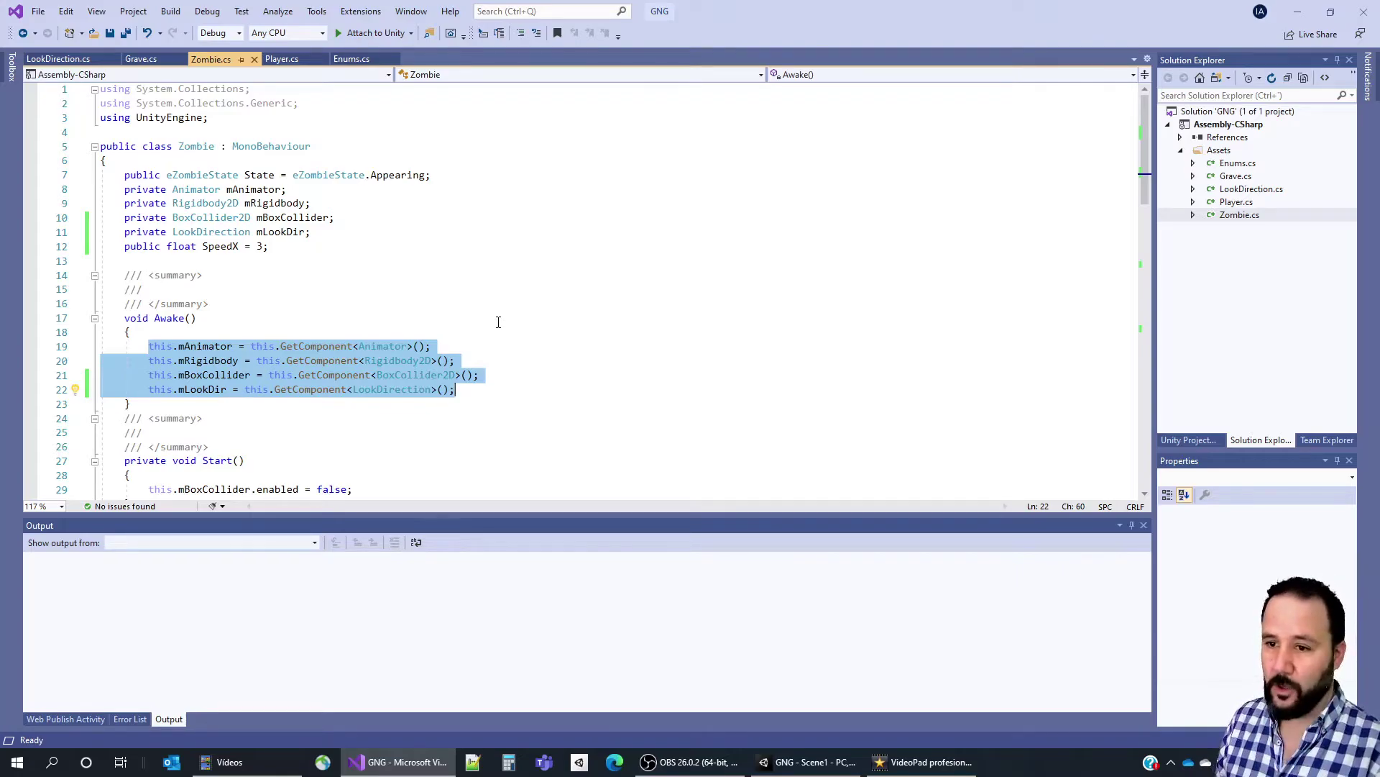
key(ctrl+z)
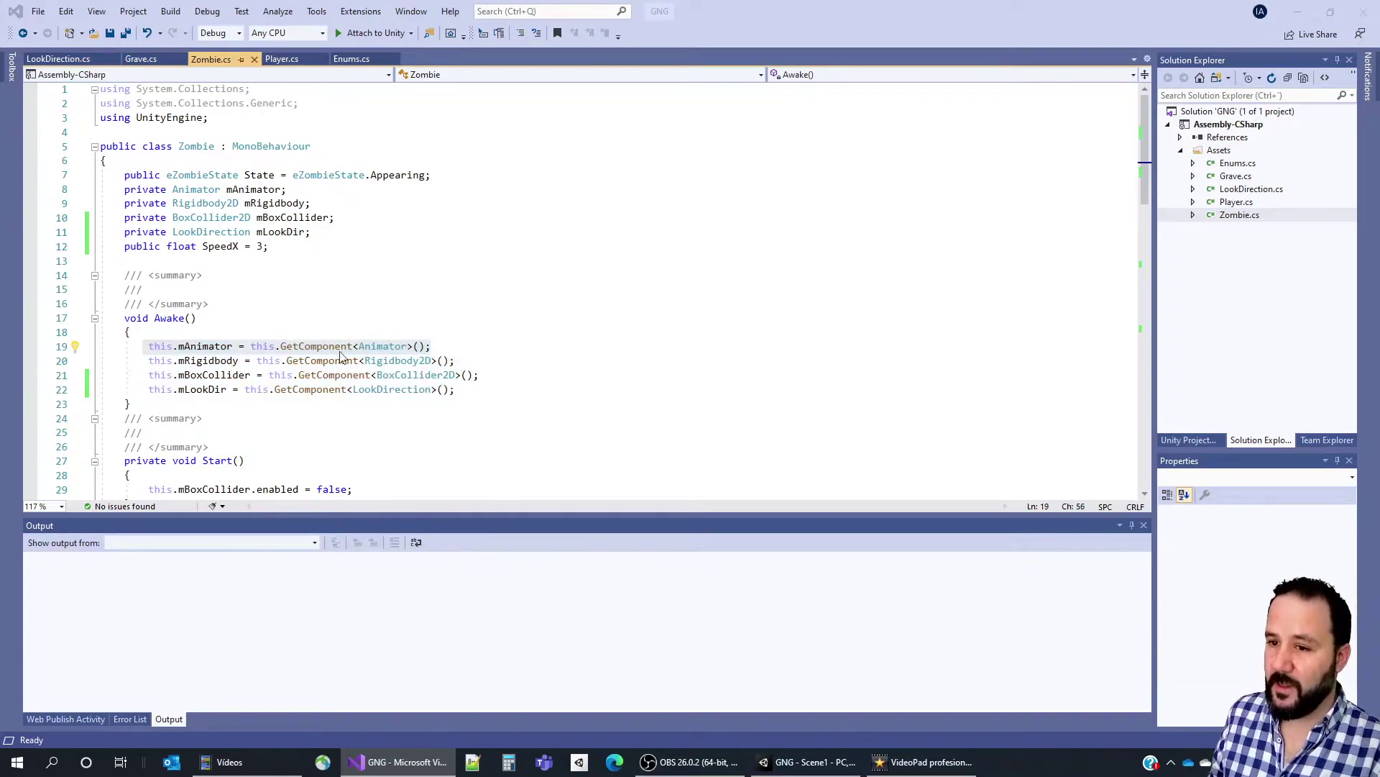
Inspect the Animator GetComponent call on line 19 and the ZombieStart play call.
click(327, 346)
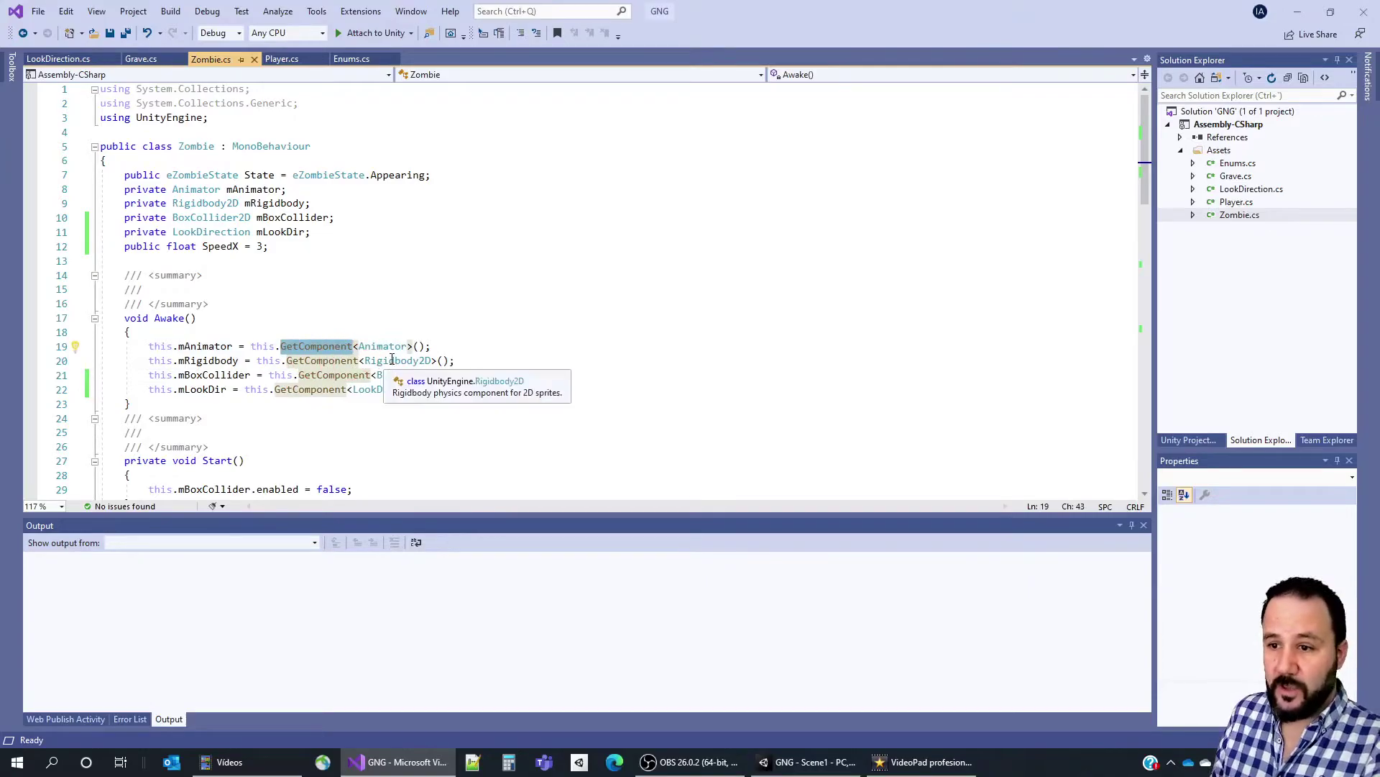
click(382, 347)
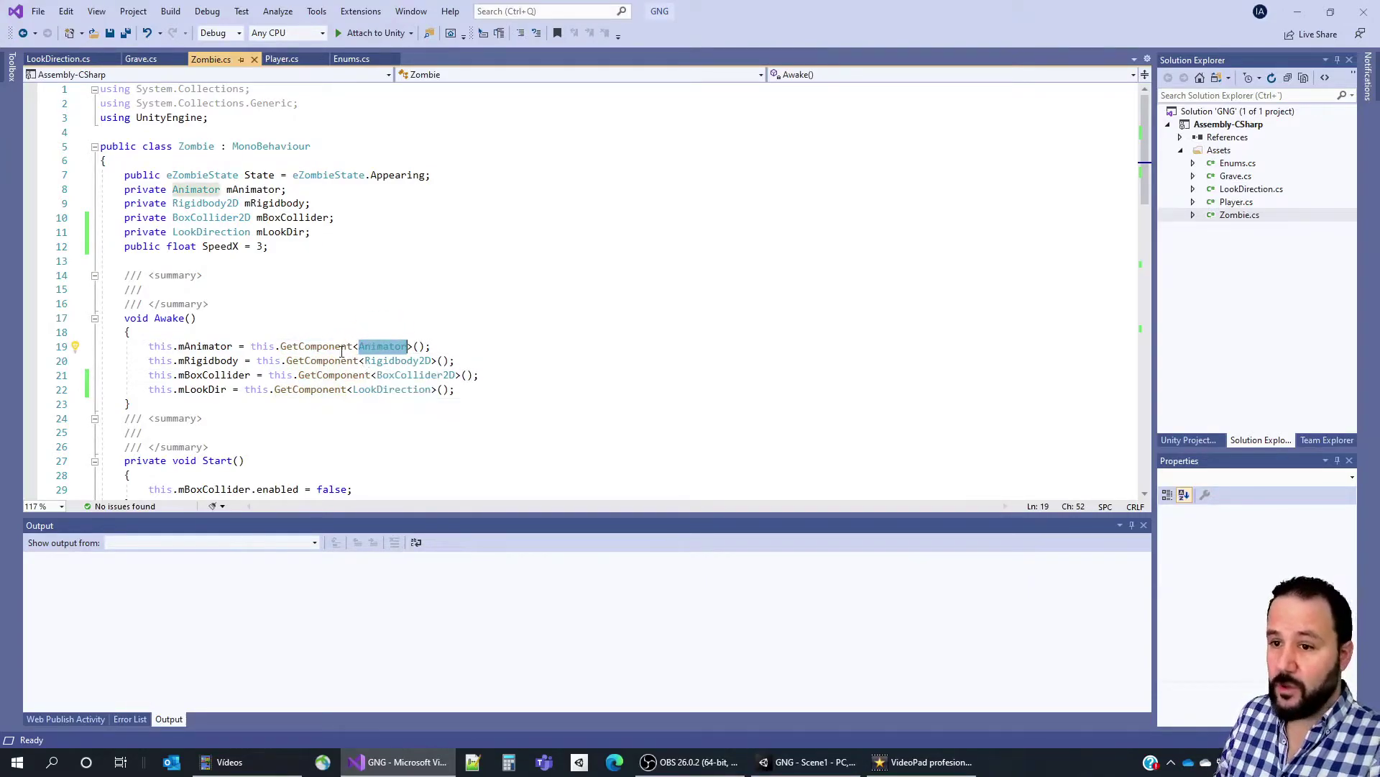
drag(232, 347, 148, 346)
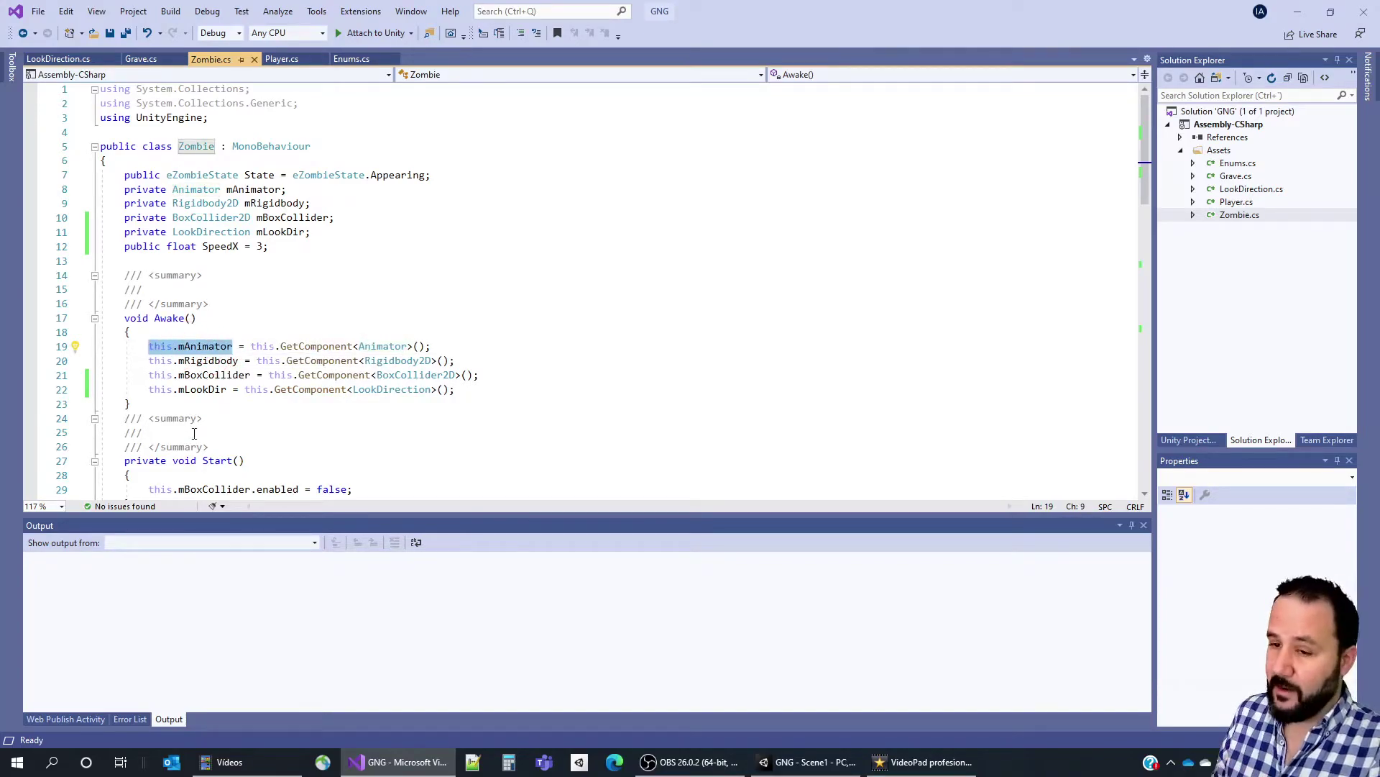
double_click(209, 347)
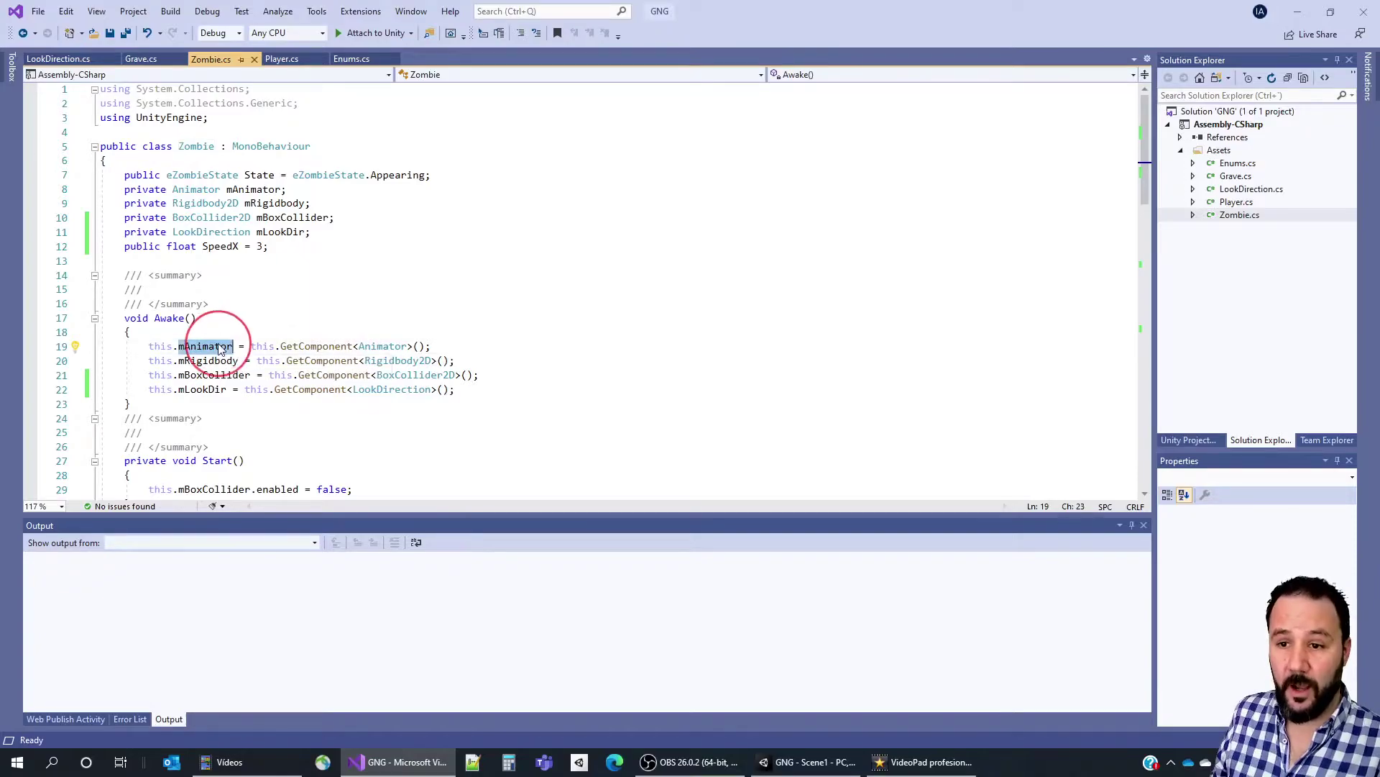
scroll(301, 460, down, 6)
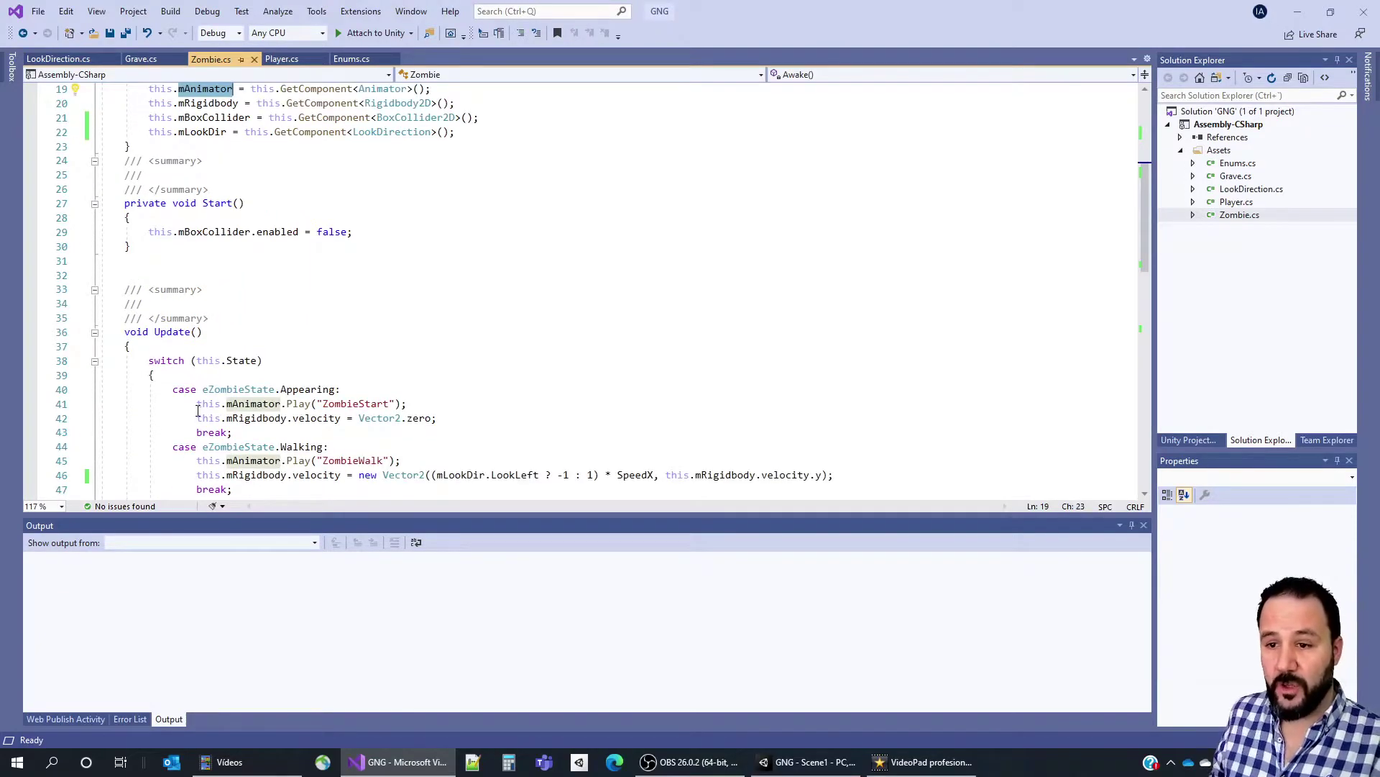
drag(194, 404, 410, 403)
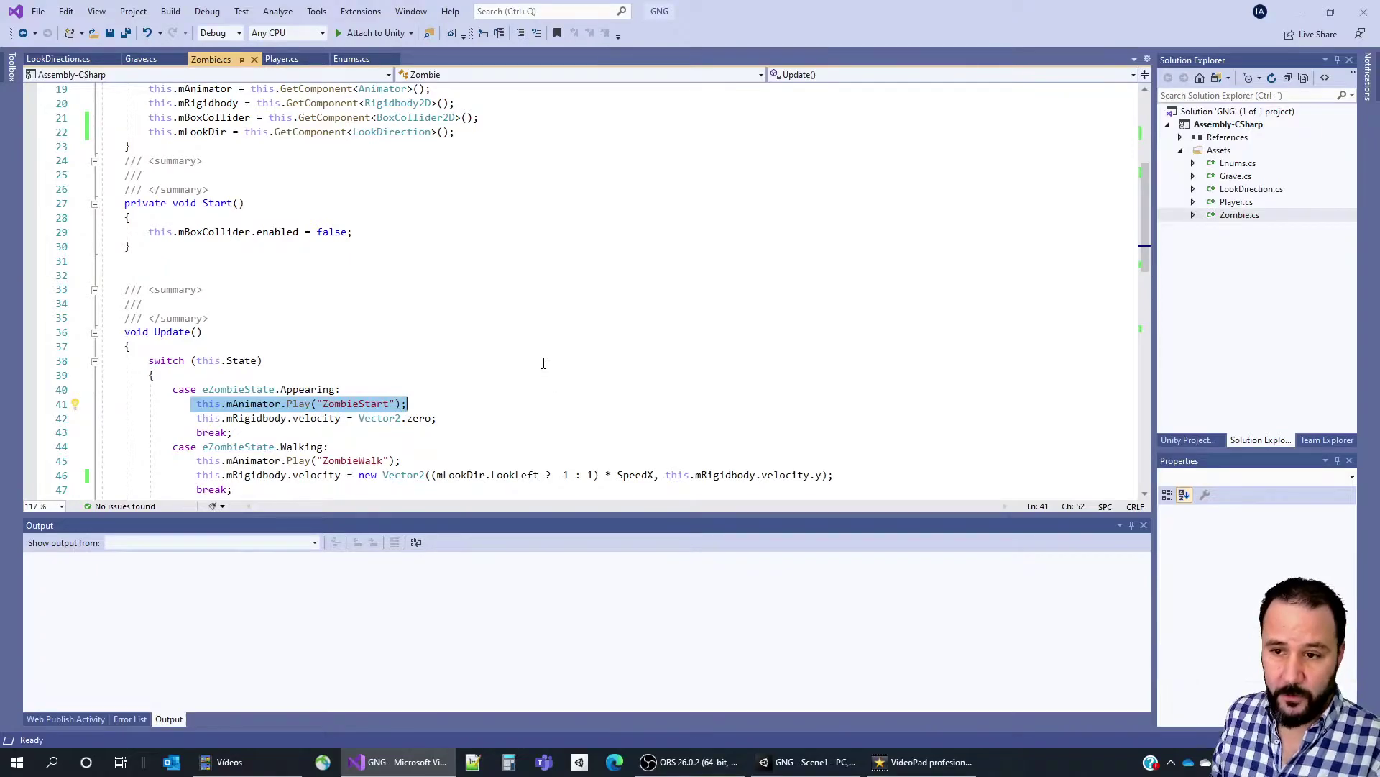
Scroll through Zombie.cs and briefly check the Unity scene before returning to the code.
scroll(543, 364, up, 1)
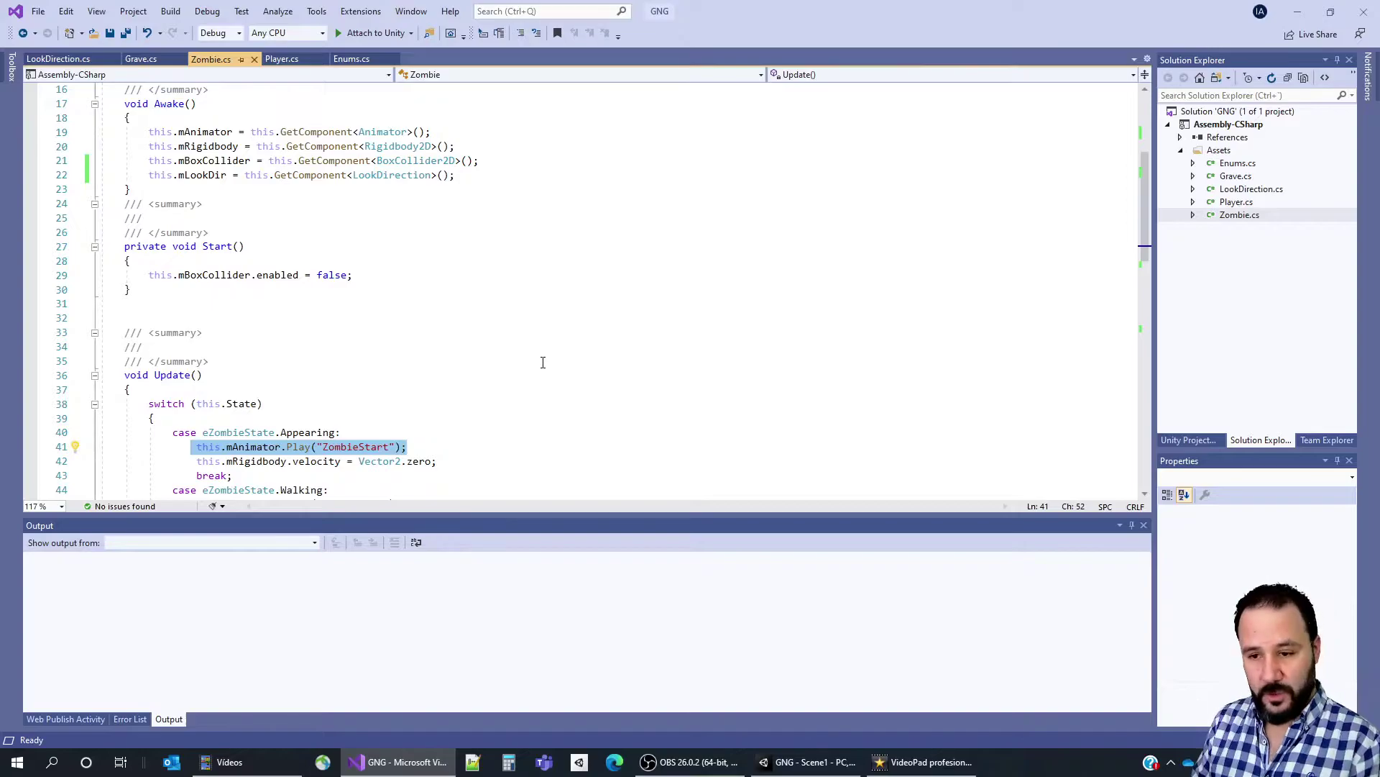
scroll(316, 368, down, 2)
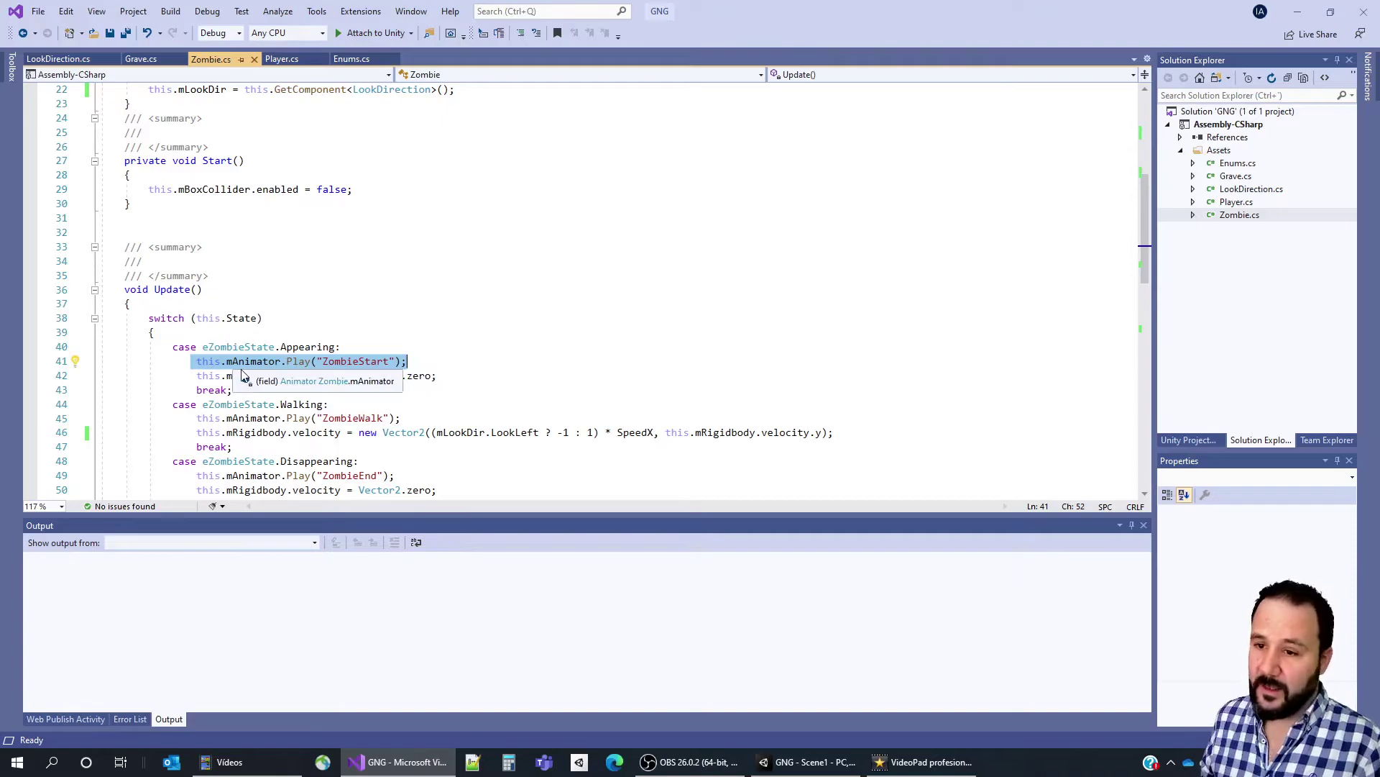
scroll(242, 375, down, 2)
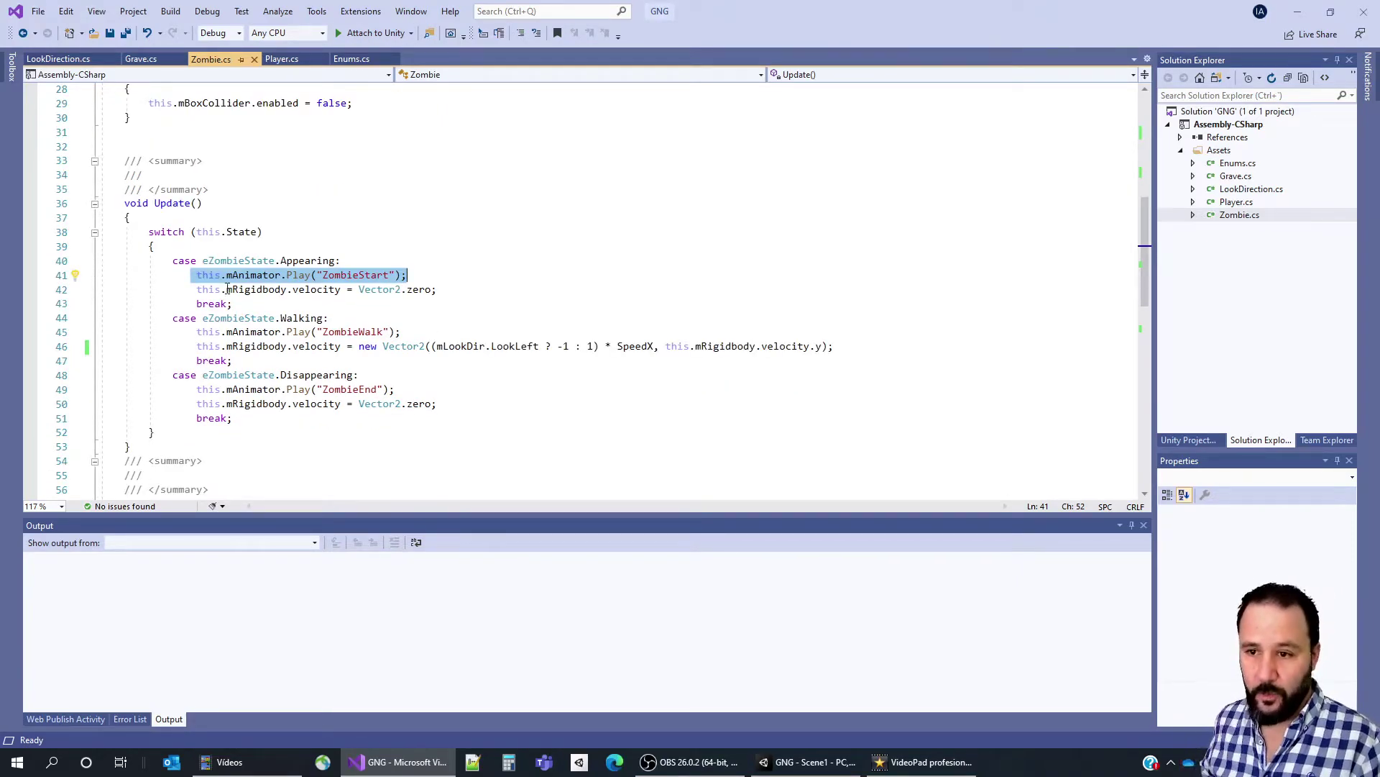
scroll(431, 237, up, 2)
scroll(432, 237, up, 2)
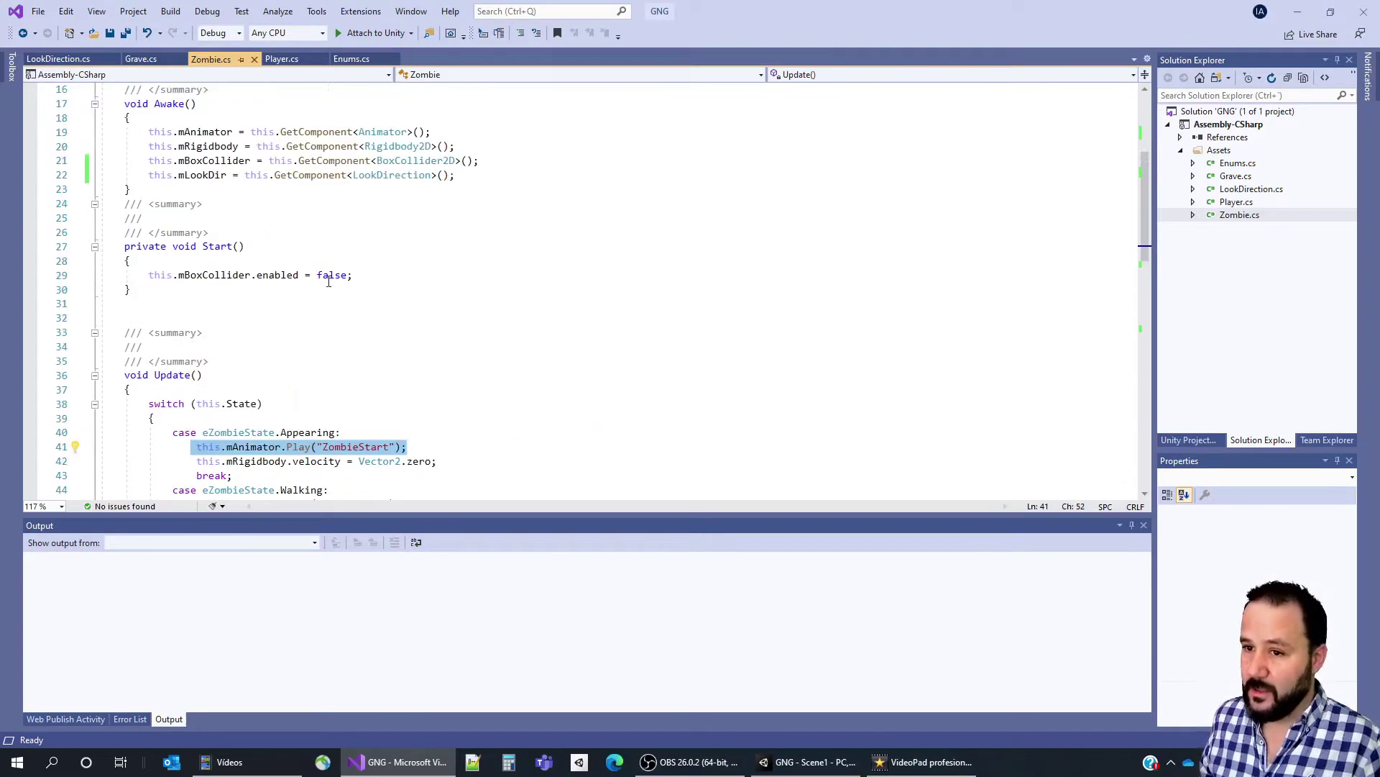
scroll(333, 274, up, 5)
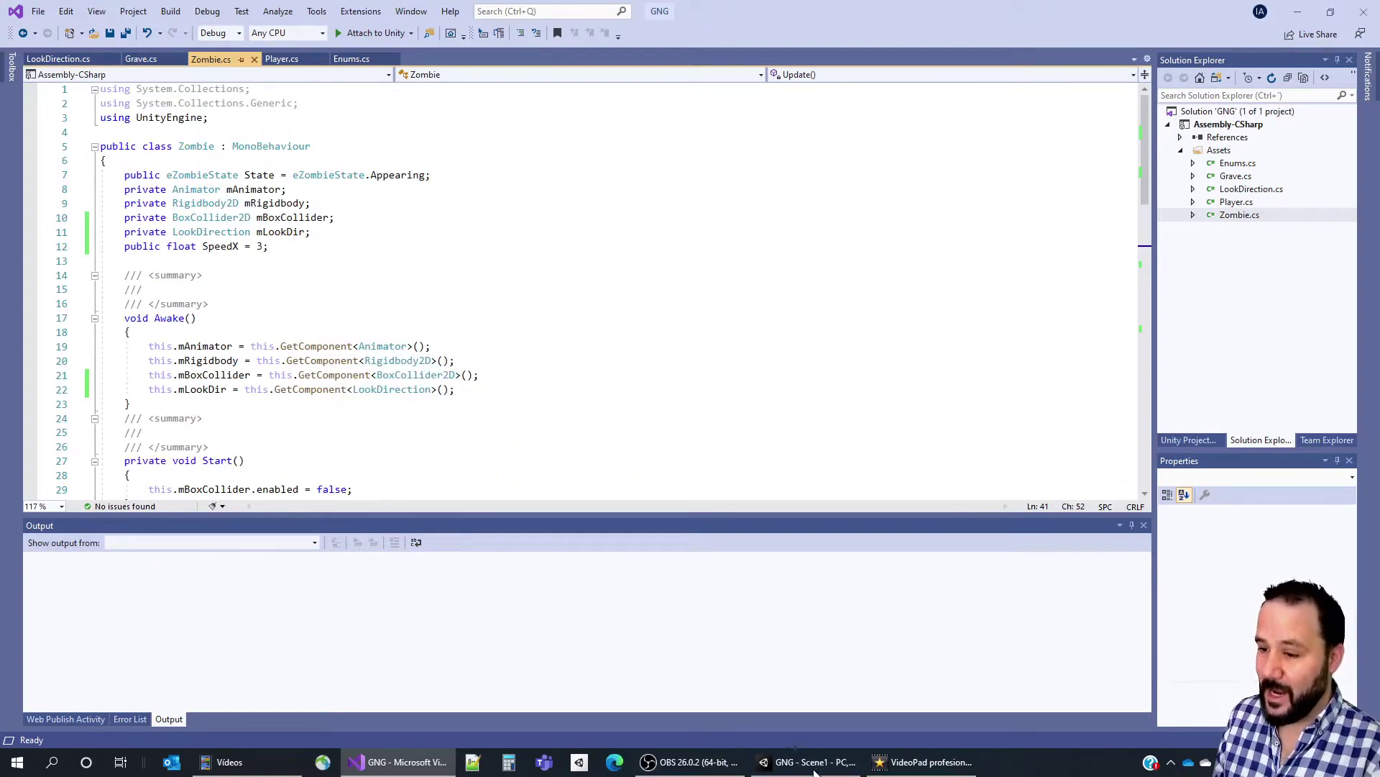
click(809, 762)
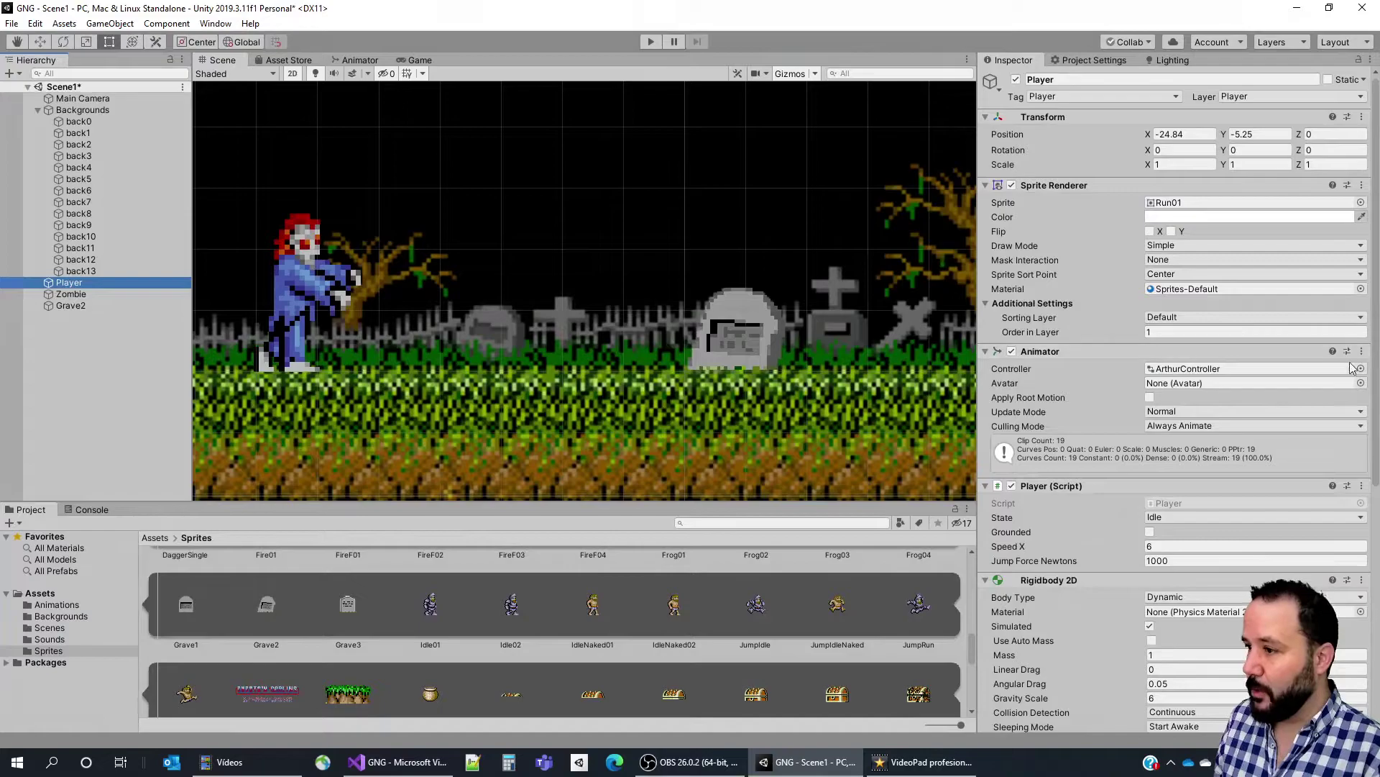
click(402, 762)
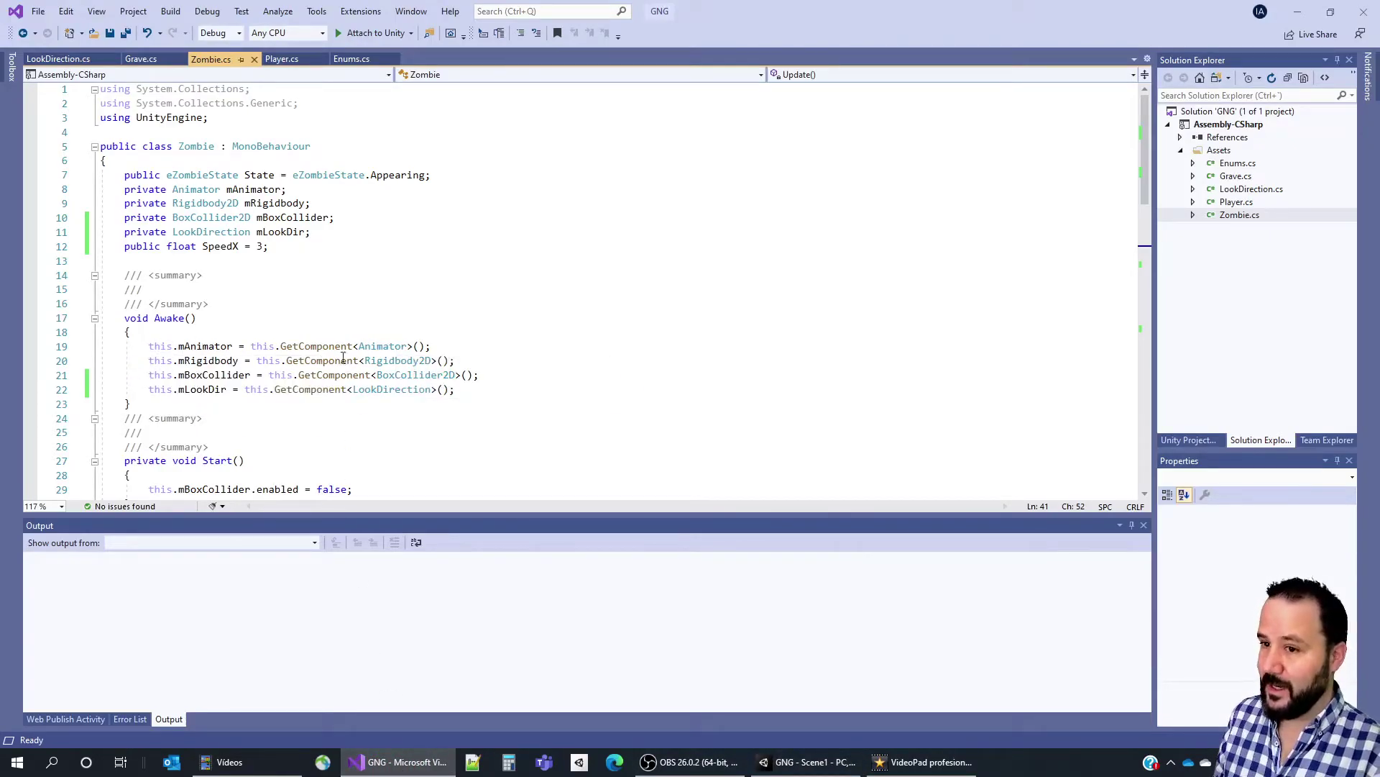
Add a [RequireComponent(typeof(Animator))] attribute above the Zombie class.
click(316, 133)
key(Return)
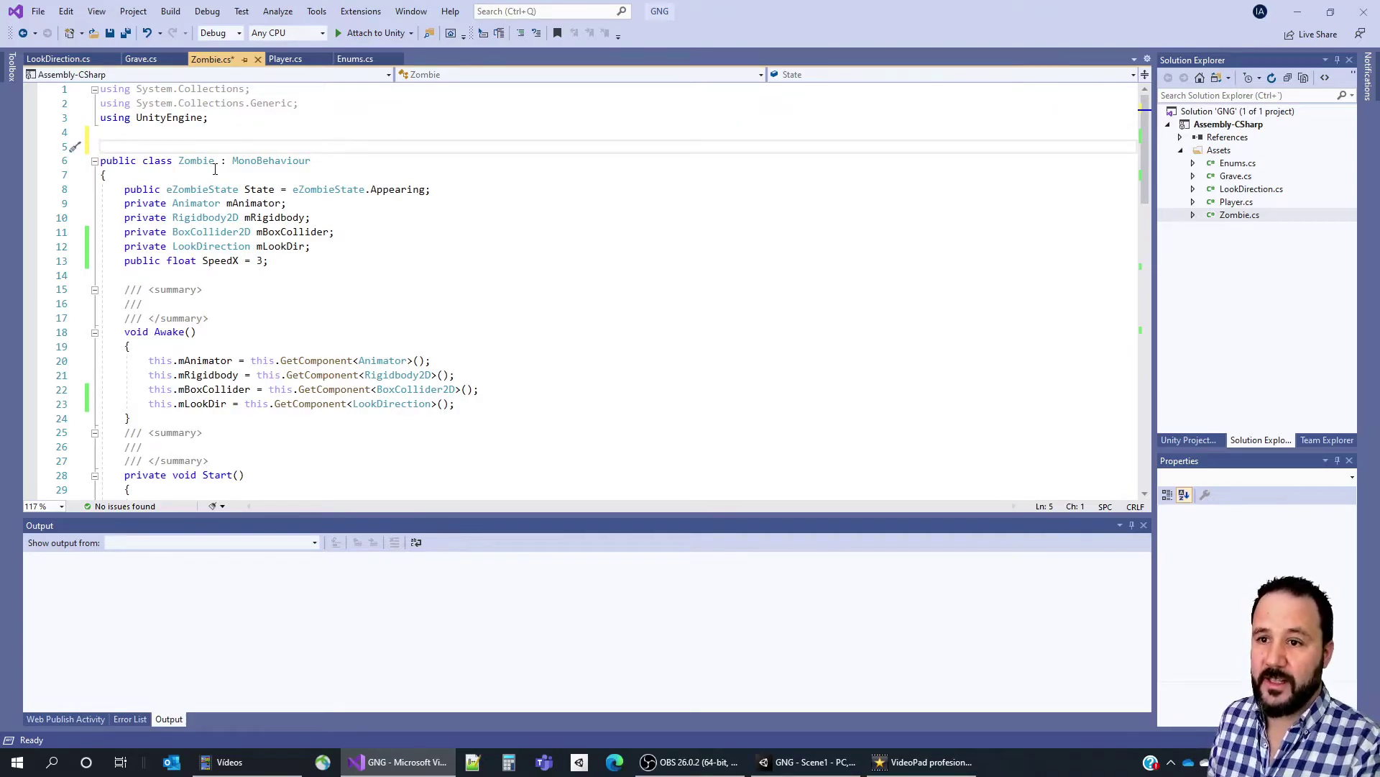
text([R)
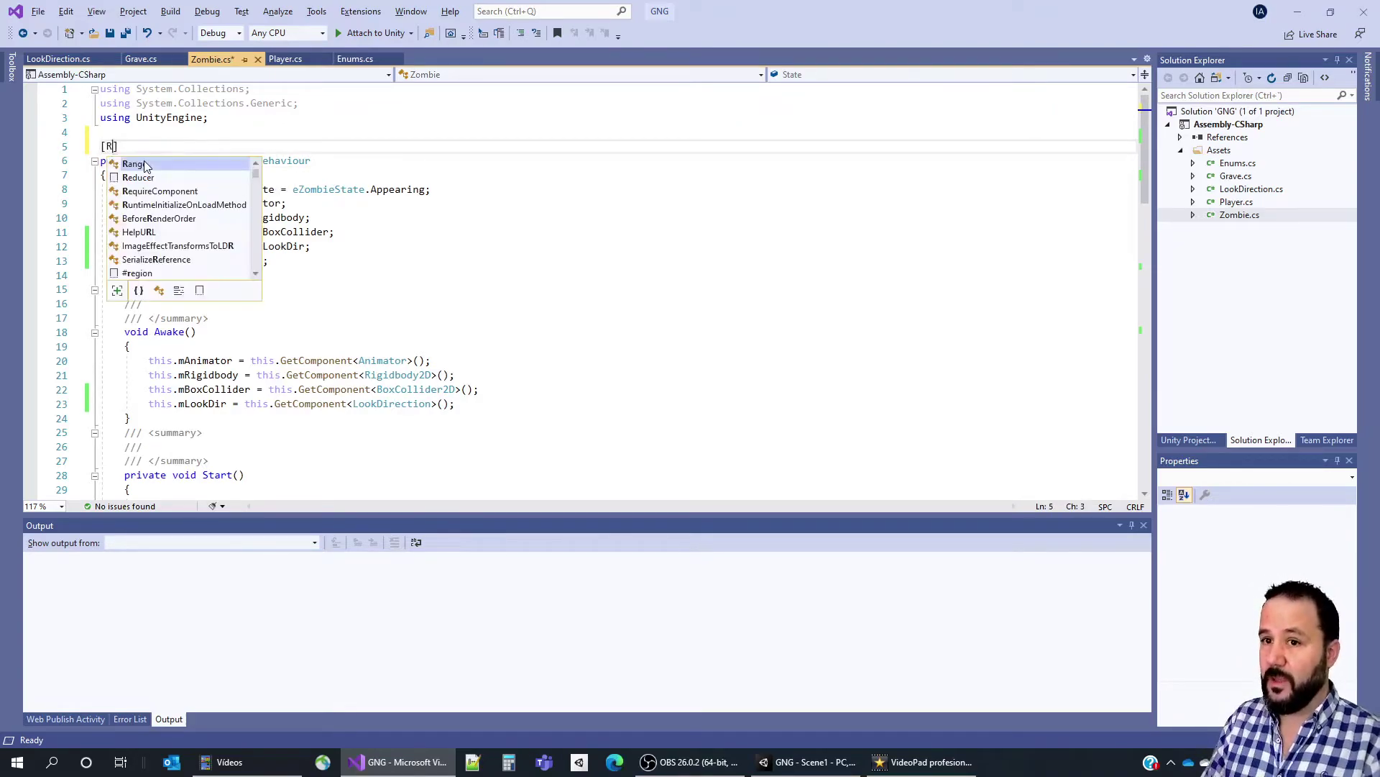
text(equi)
key(Tab)
text((t)
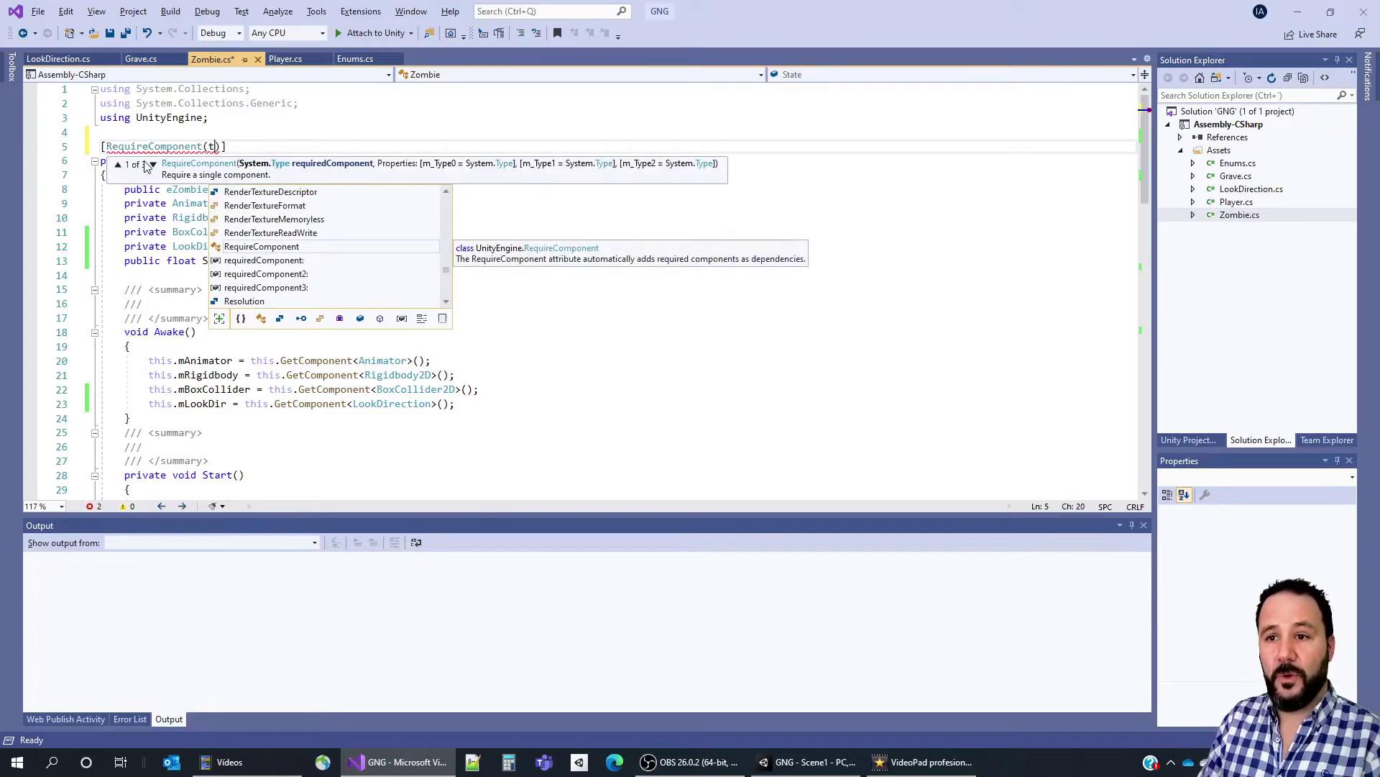
text(ypeof())
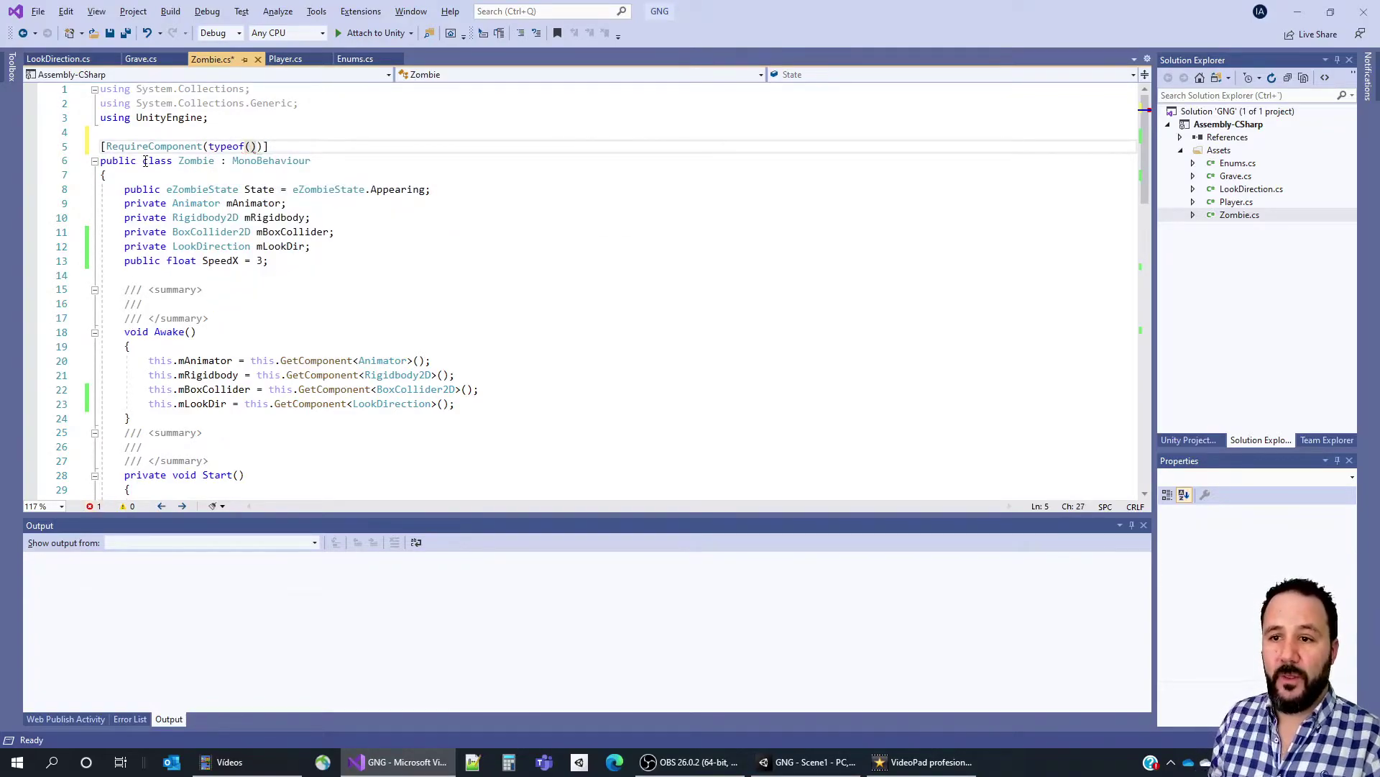
key(Left)
double_click(383, 363)
key(ctrl+c)
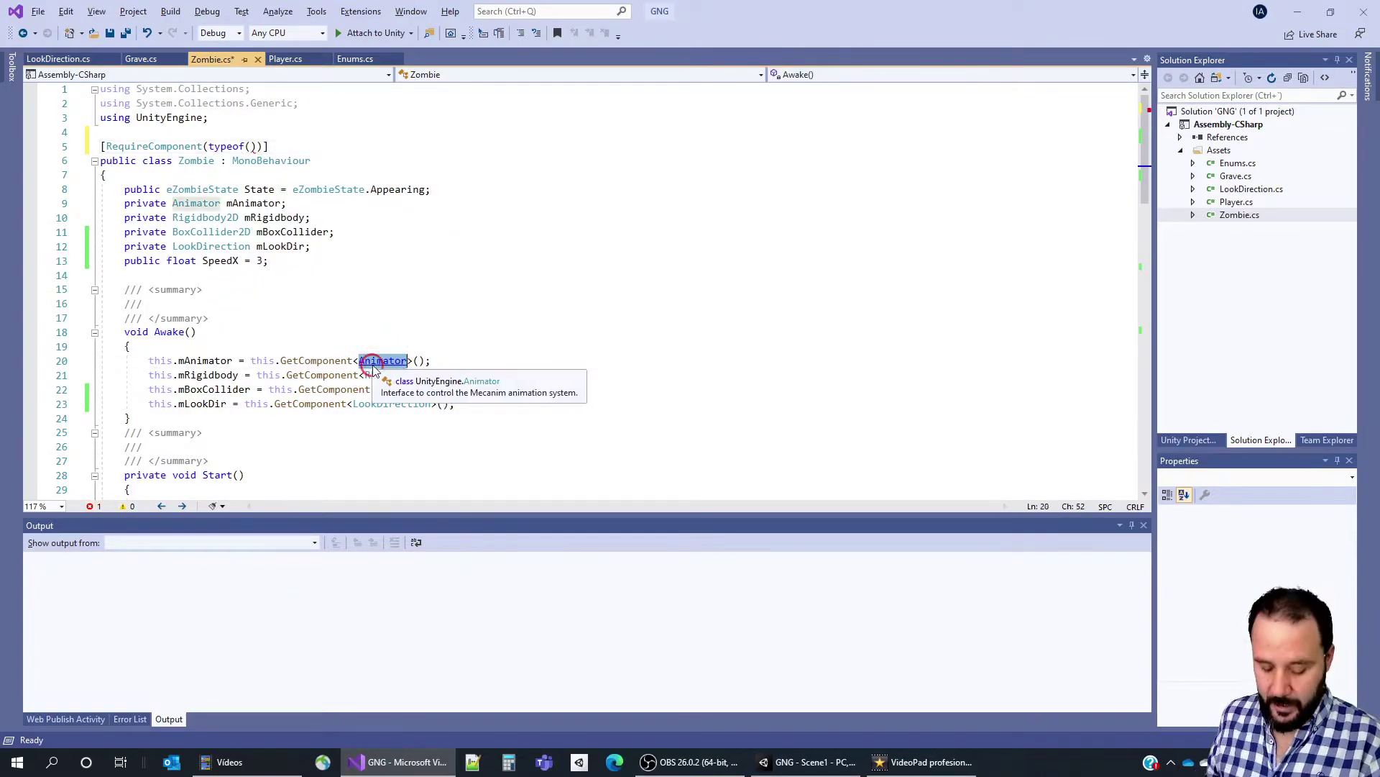
click(254, 148)
key(ctrl+v)
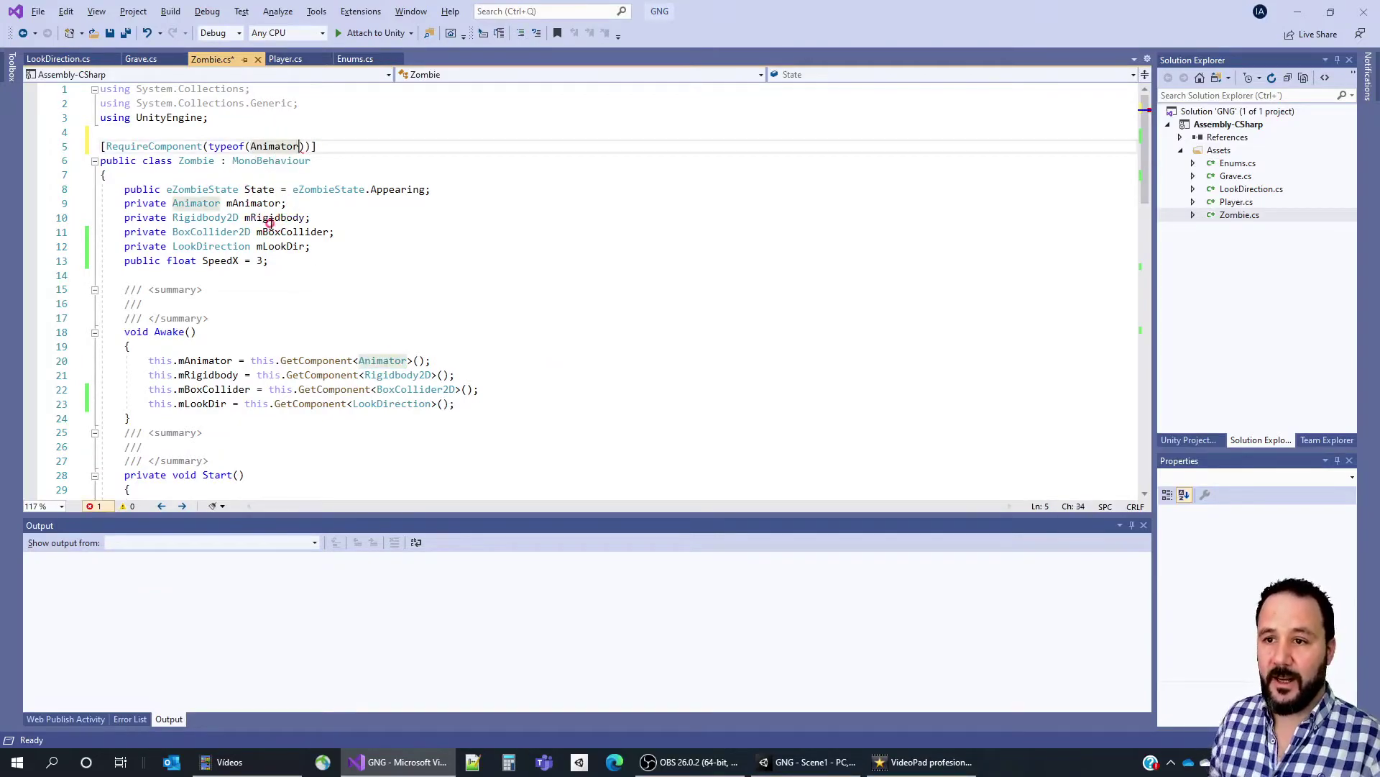
key(End)
key(Return)
click(136, 246)
Duplicate the Animator RequireComponent line into four identical attributes.
drag(124, 217, 350, 262)
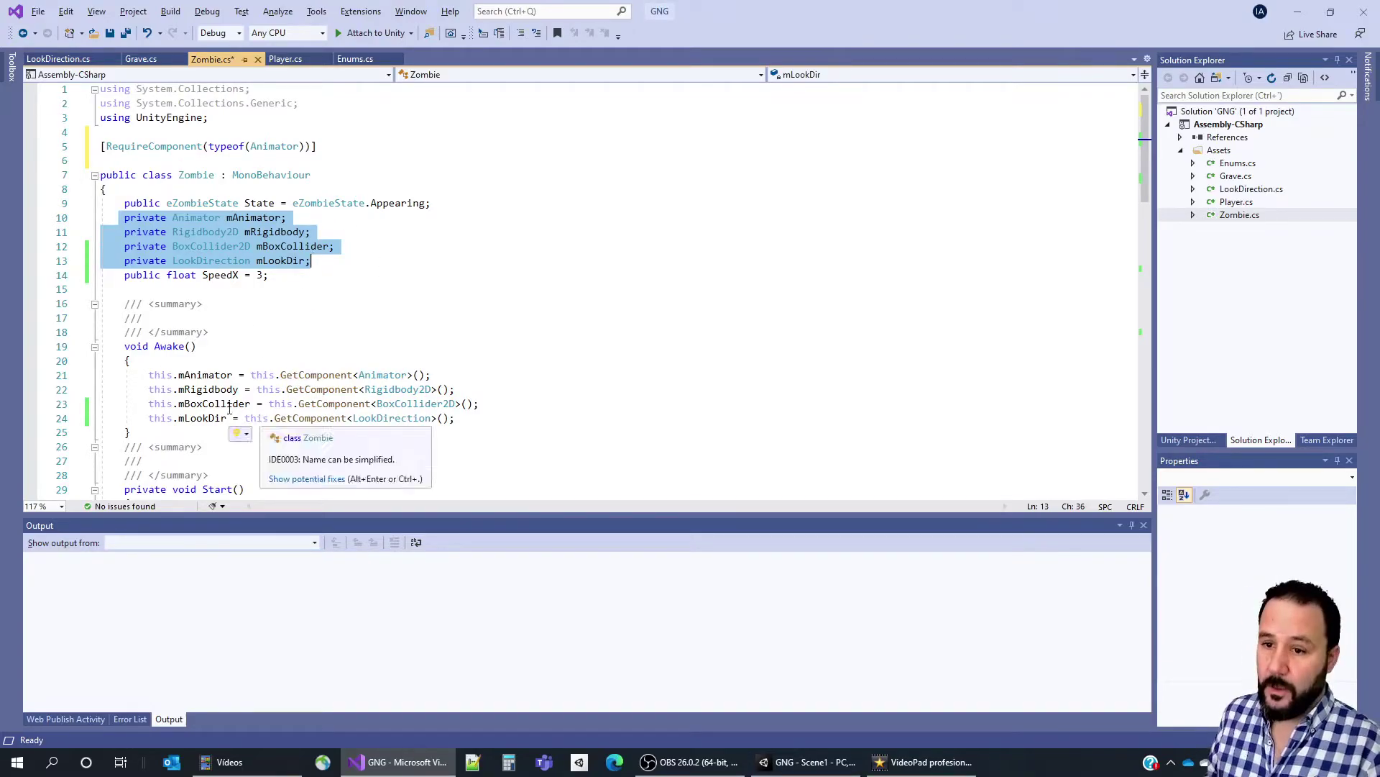
click(296, 162)
key(Home)
key(shift+End)
key(ctrl+c)
key(Down)
key(ctrl+v)
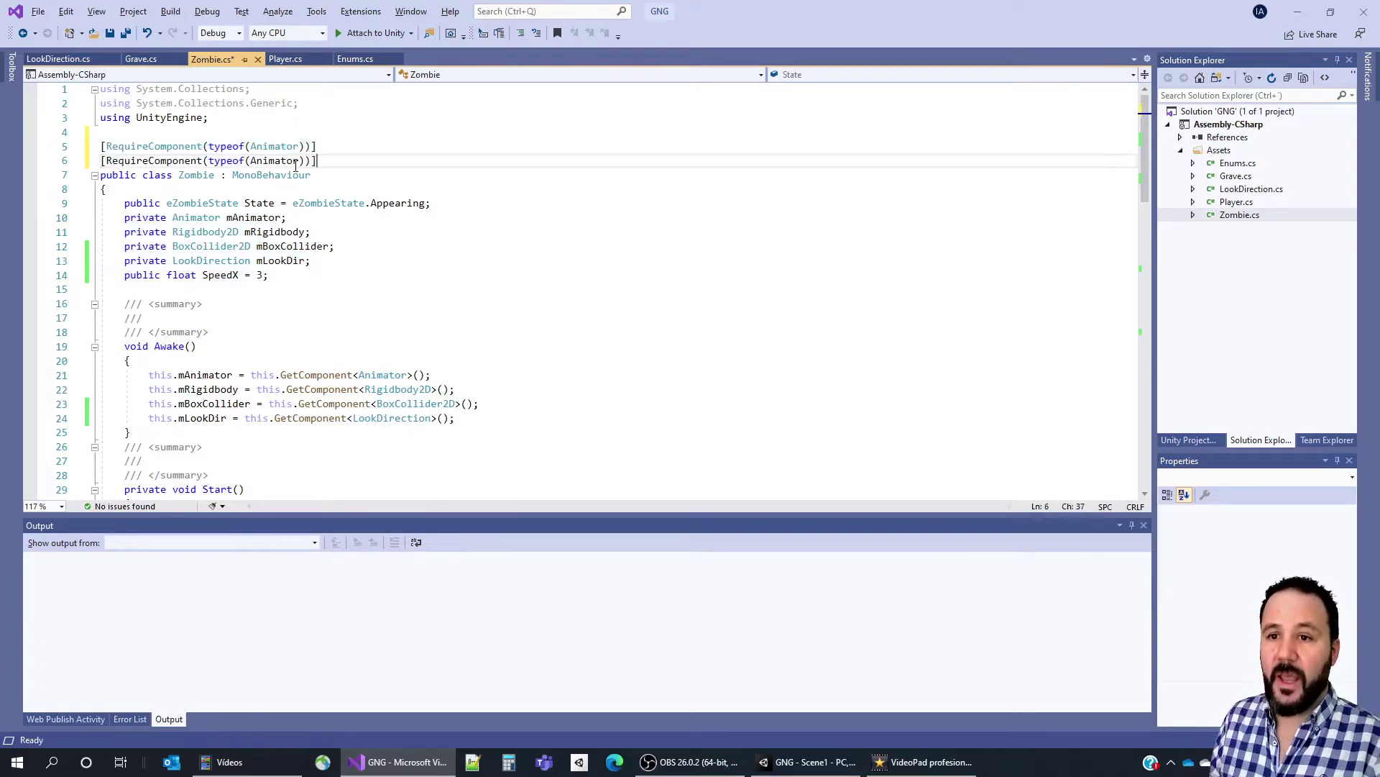
key(Return)
key(ctrl+v)
key(Return)
key(ctrl+v)
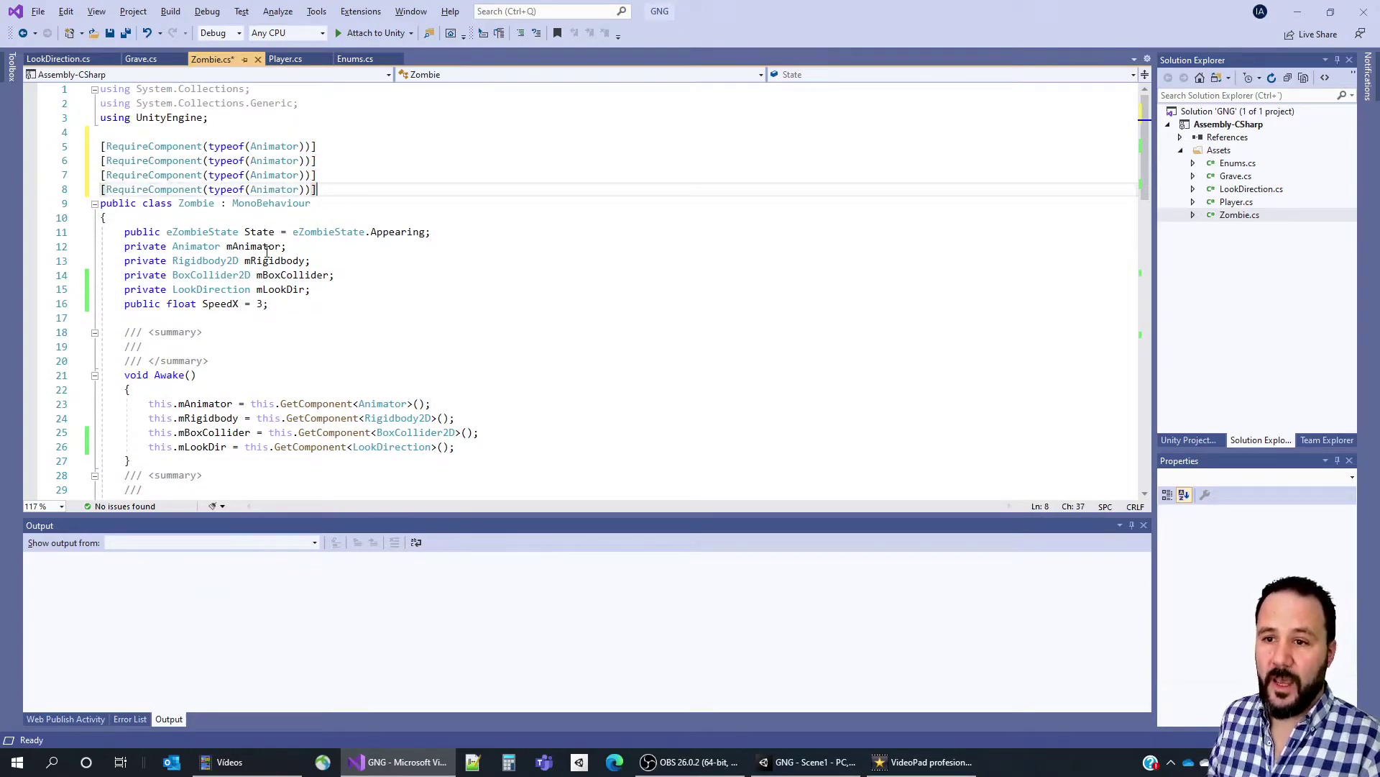
Change the copied attributes to Rigidbody2D, BoxCollider2D and LookDirection, and save Zombie.cs.
click(214, 261)
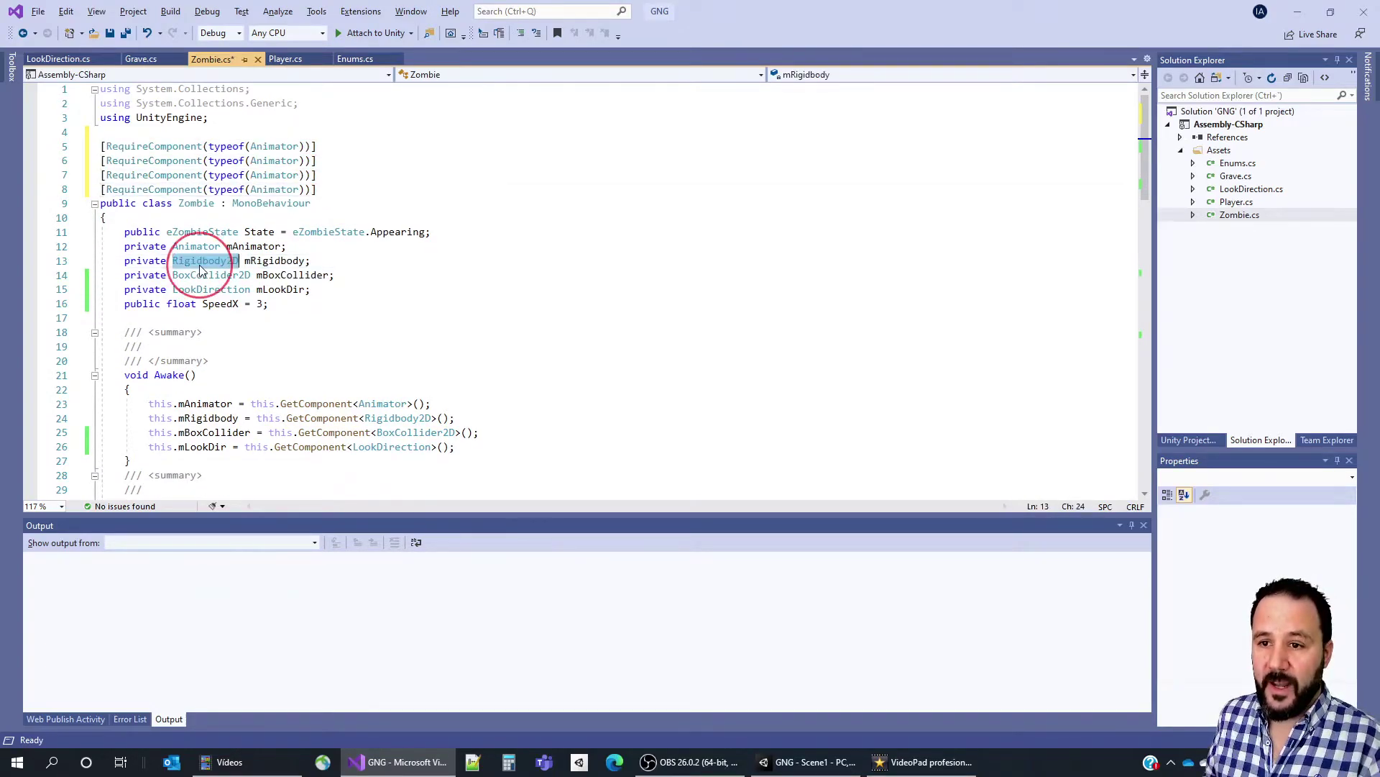
double_click(272, 161)
key(ctrl+v)
double_click(210, 275)
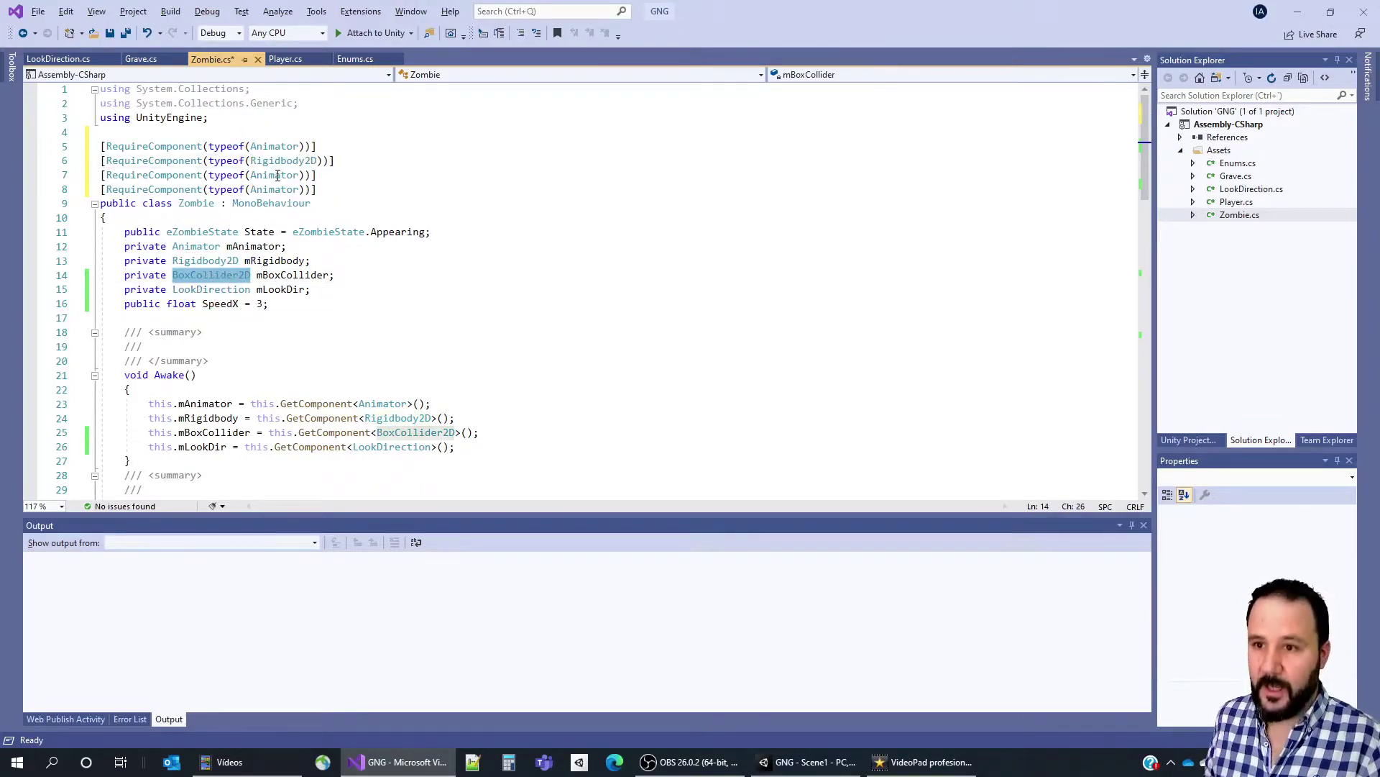
key(ctrl+c)
double_click(278, 175)
key(ctrl+v)
double_click(211, 290)
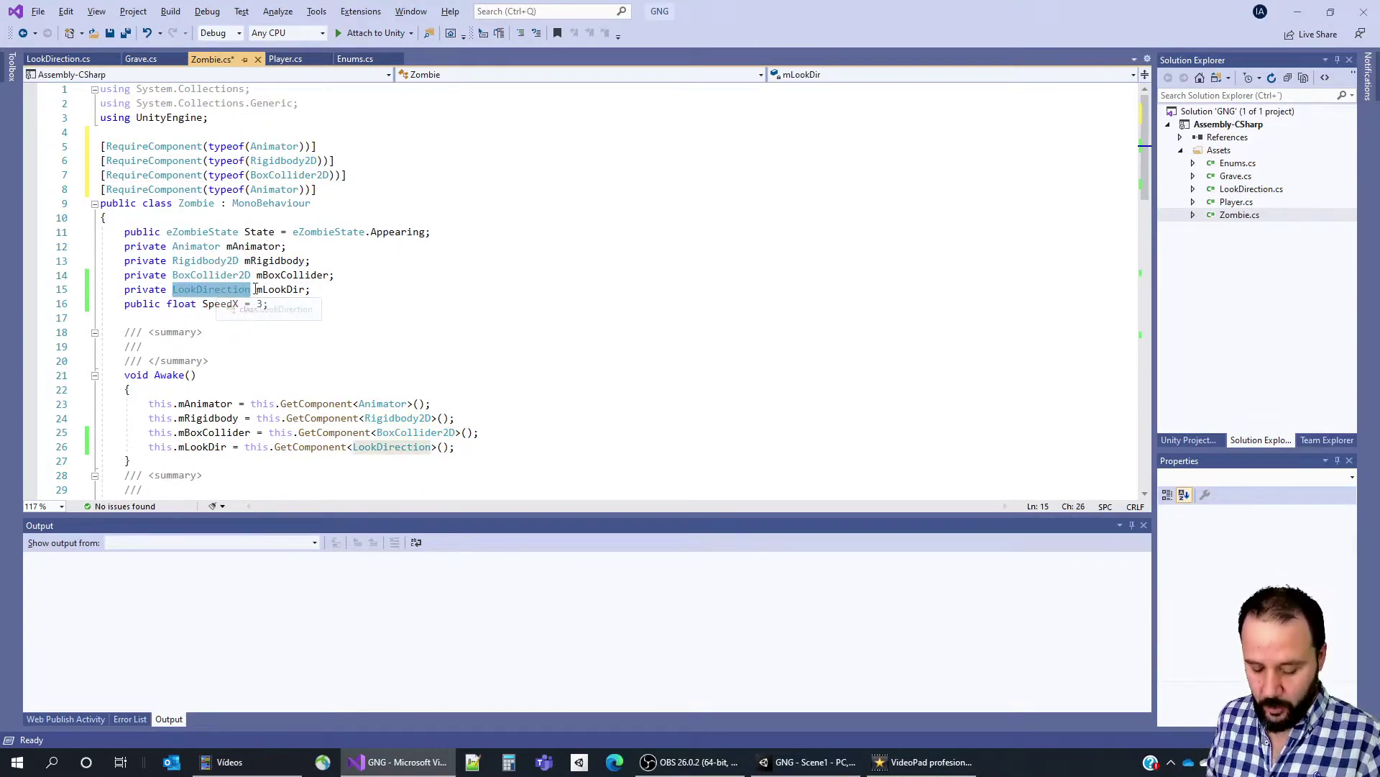
key(ctrl+c)
double_click(274, 189)
key(ctrl+v)
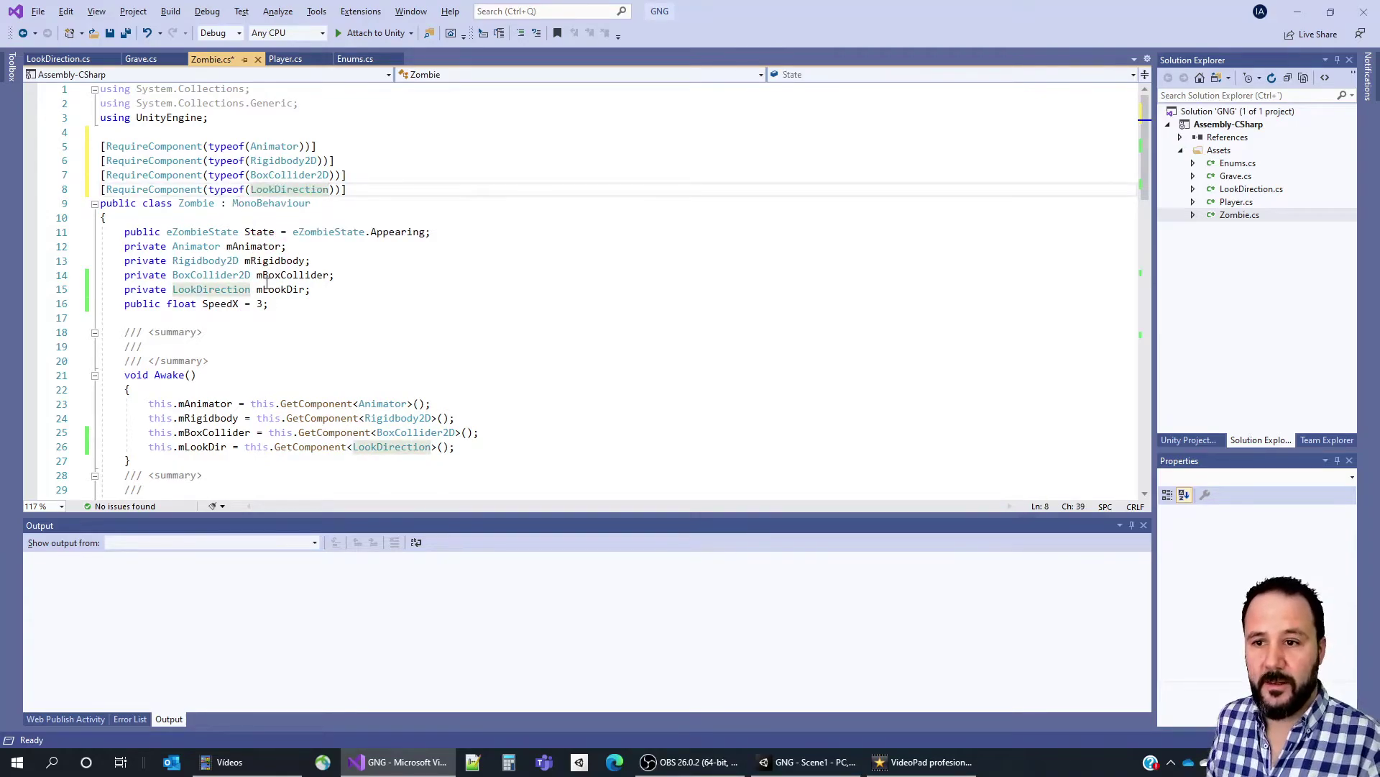
key(ctrl+s)
key(ctrl+Tab)
Review Player's Animator, Rigidbody2D, BoxCollider2D and LookDirection requirements and open a line below them.
double_click(276, 148)
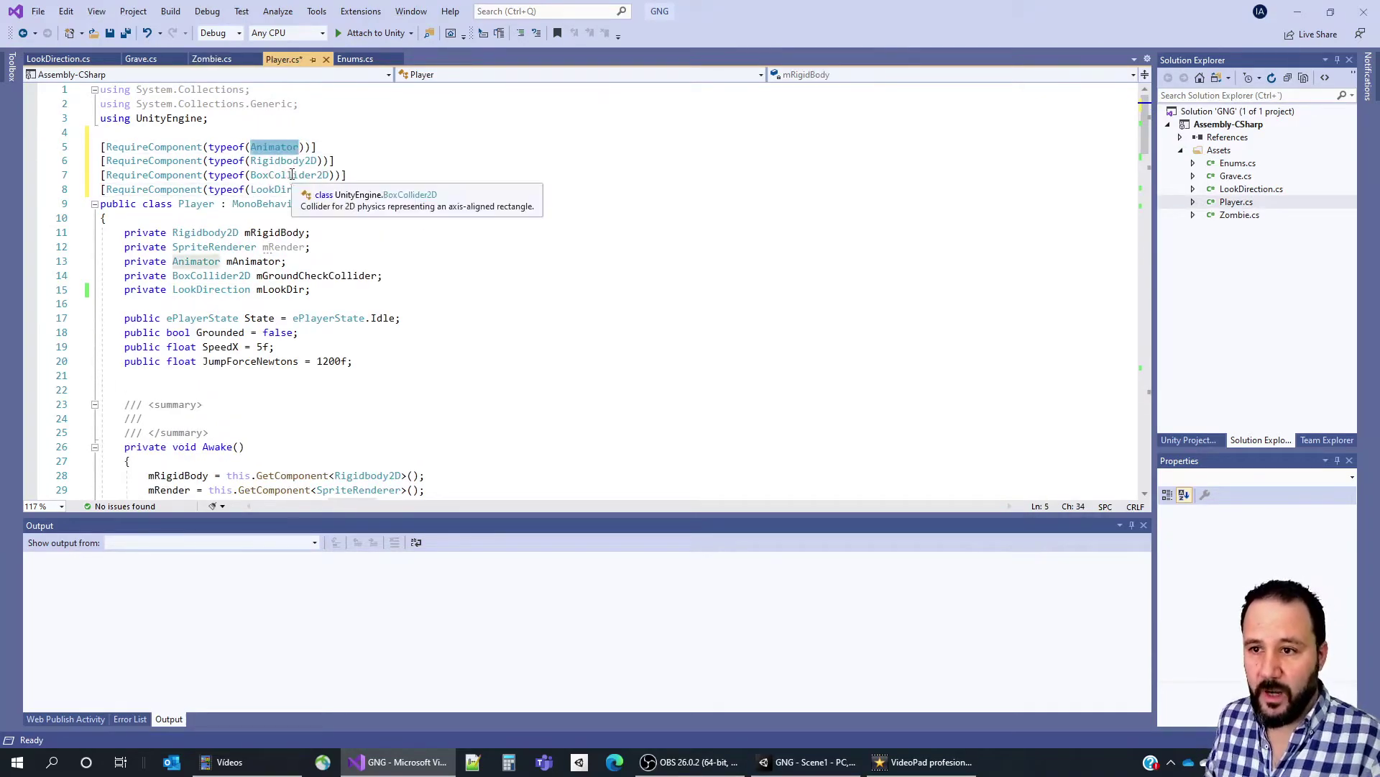
double_click(283, 160)
double_click(308, 175)
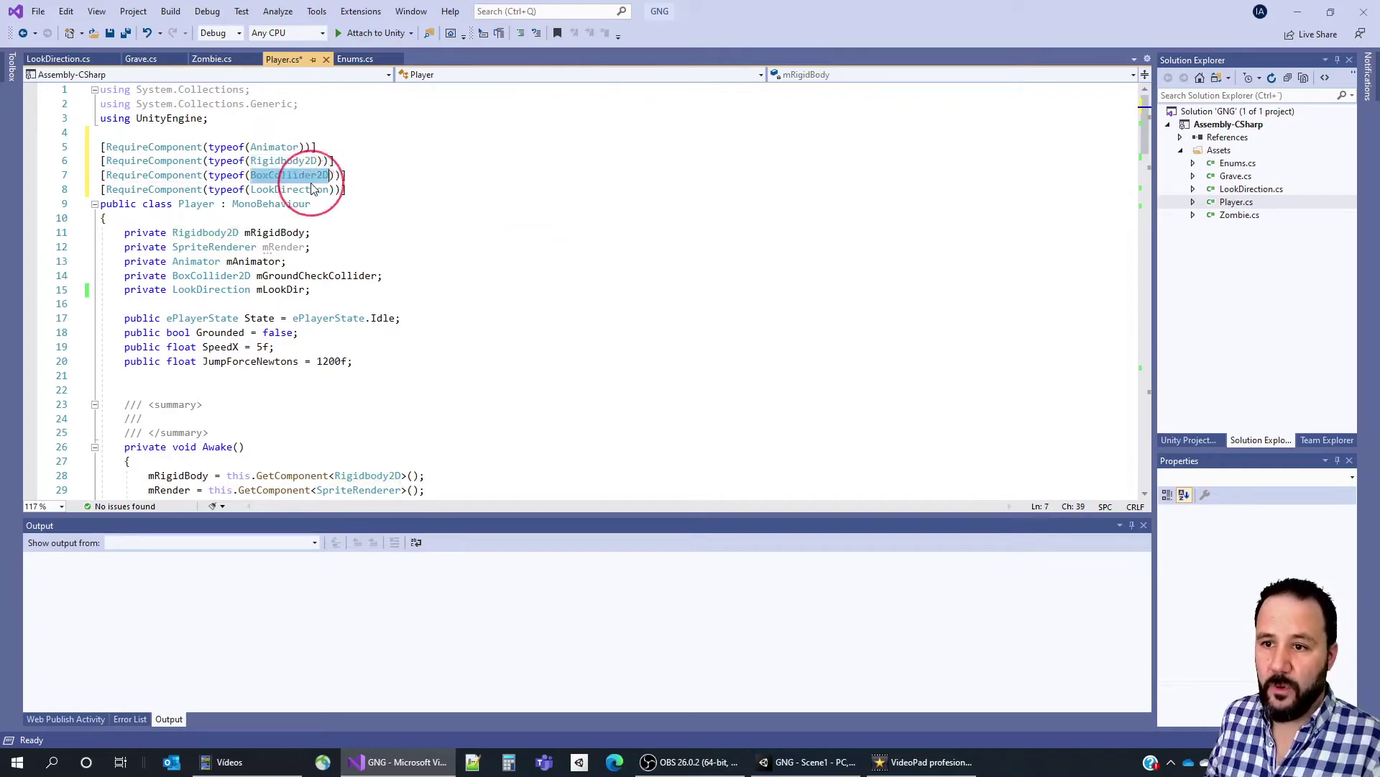
click(307, 191)
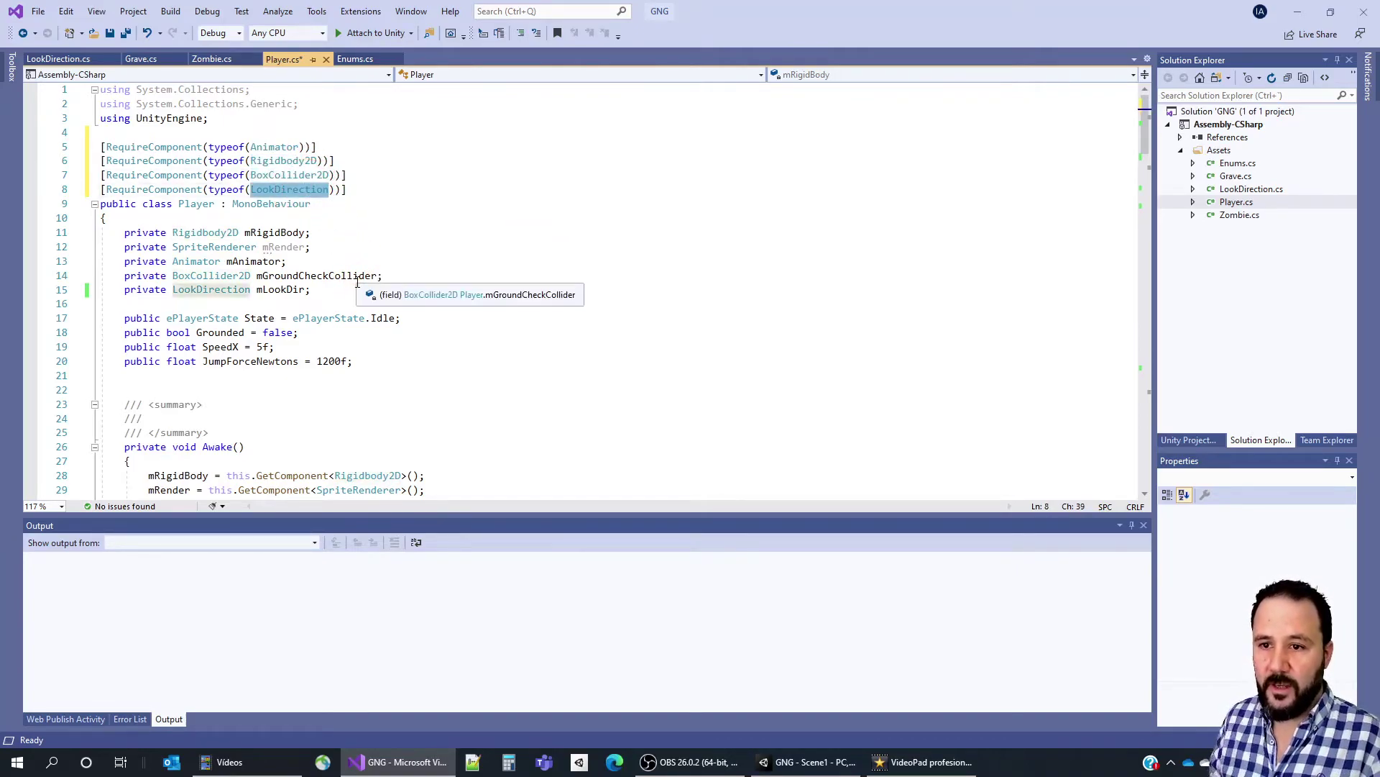
key(End)
key(Return)
key(Up)
Copy the LookDirection attribute and change its type to SpriteRenderer.
key(shift+End)
key(ctrl+c)
key(Down)
key(ctrl+v)
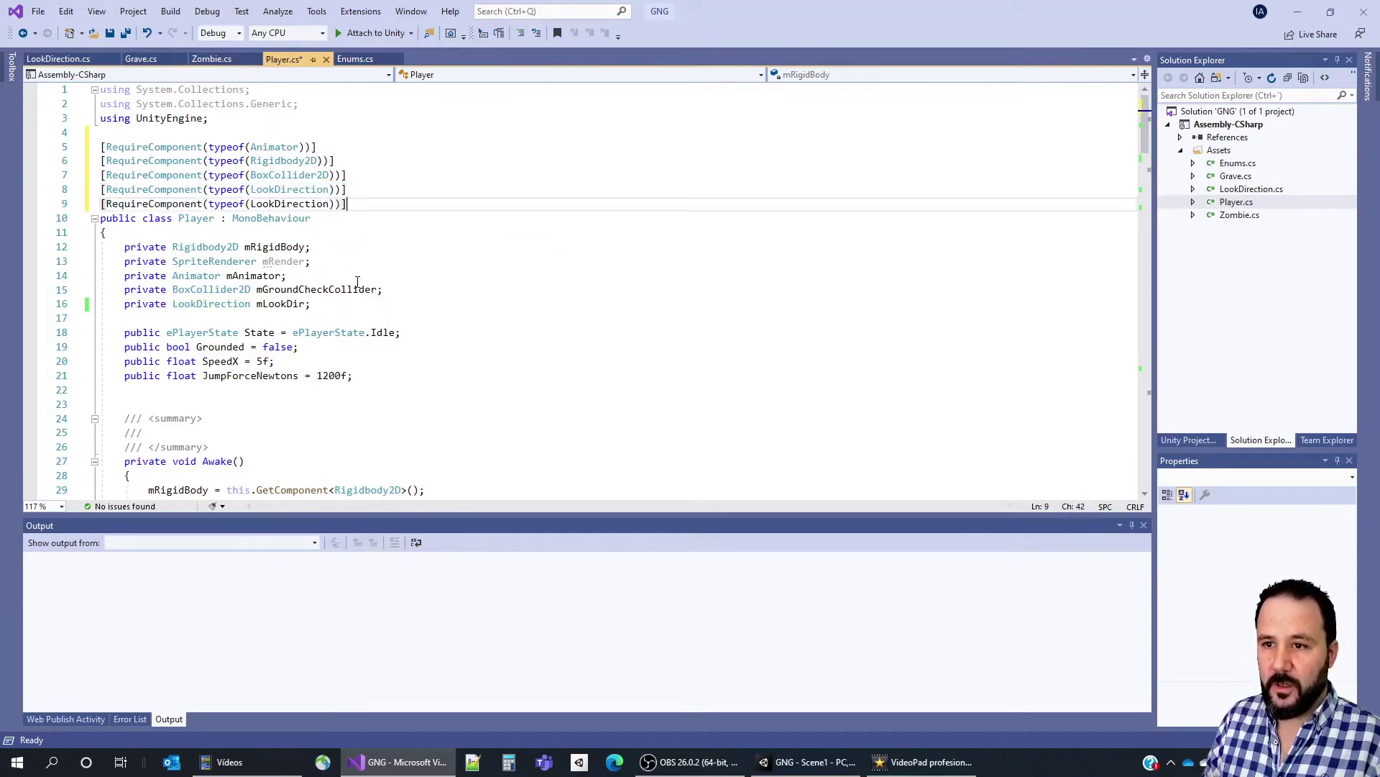
key(Left)
key(Left)
key(Left)
key(ctrl+shift+Left)
text(SpriteR)
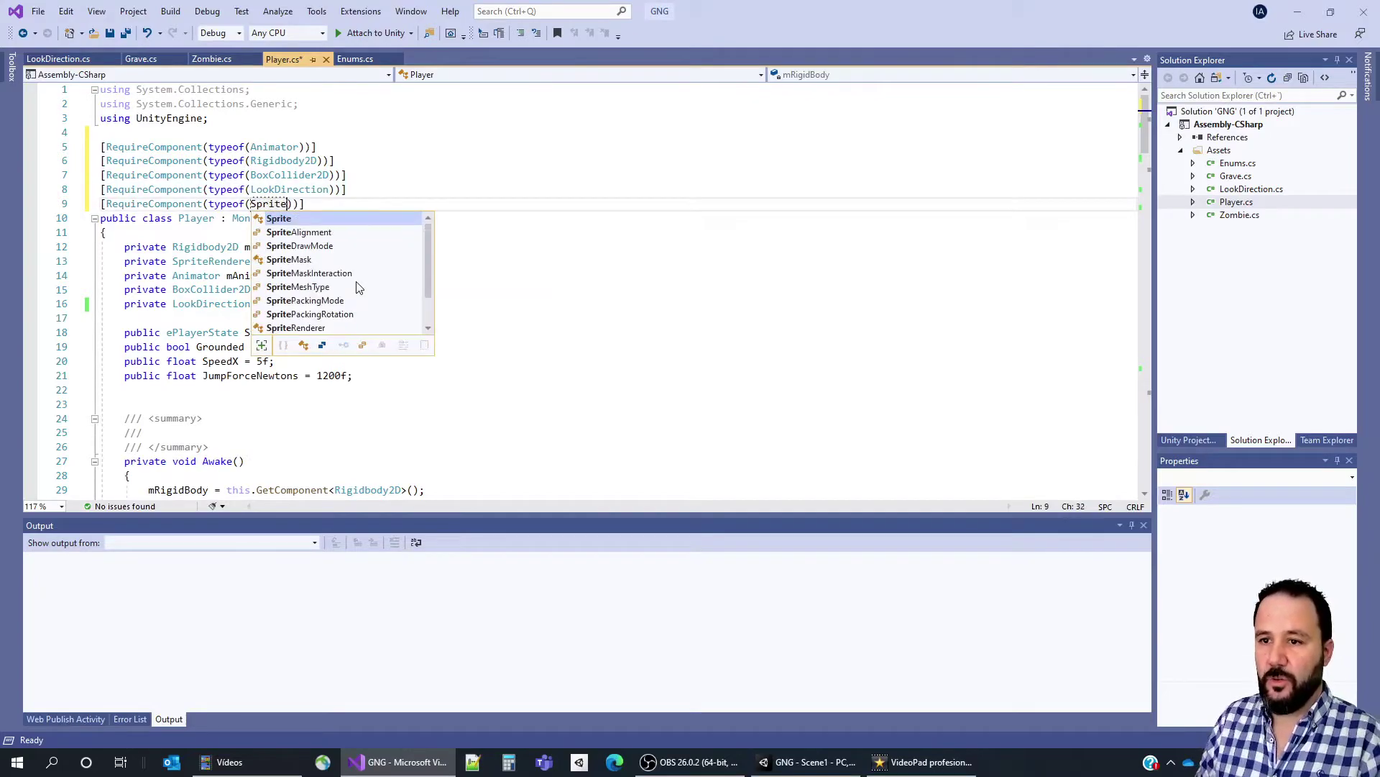
key(Tab)
Duplicate Grave2, move the copy left near the level start, and play-test the scene.
key(alt+Tab)
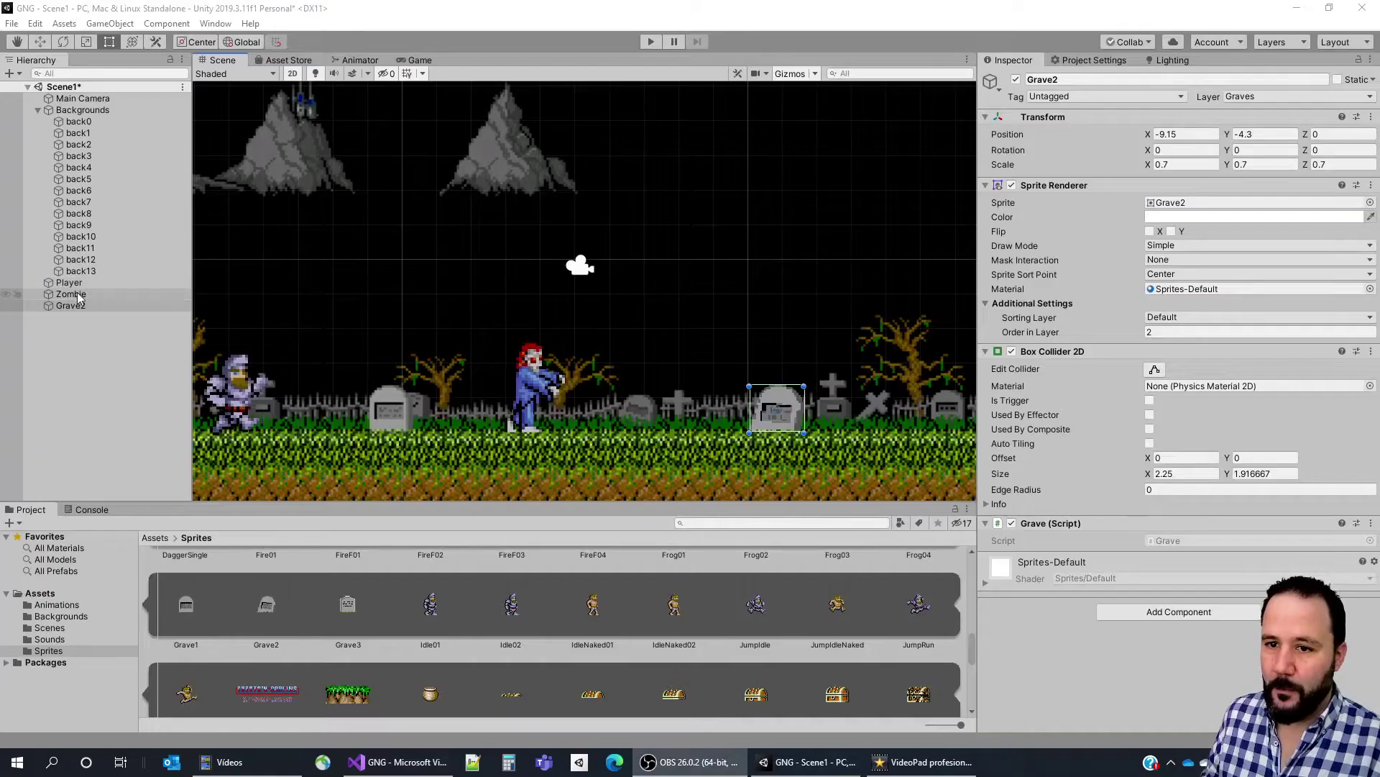
click(69, 281)
click(70, 305)
key(ctrl+d)
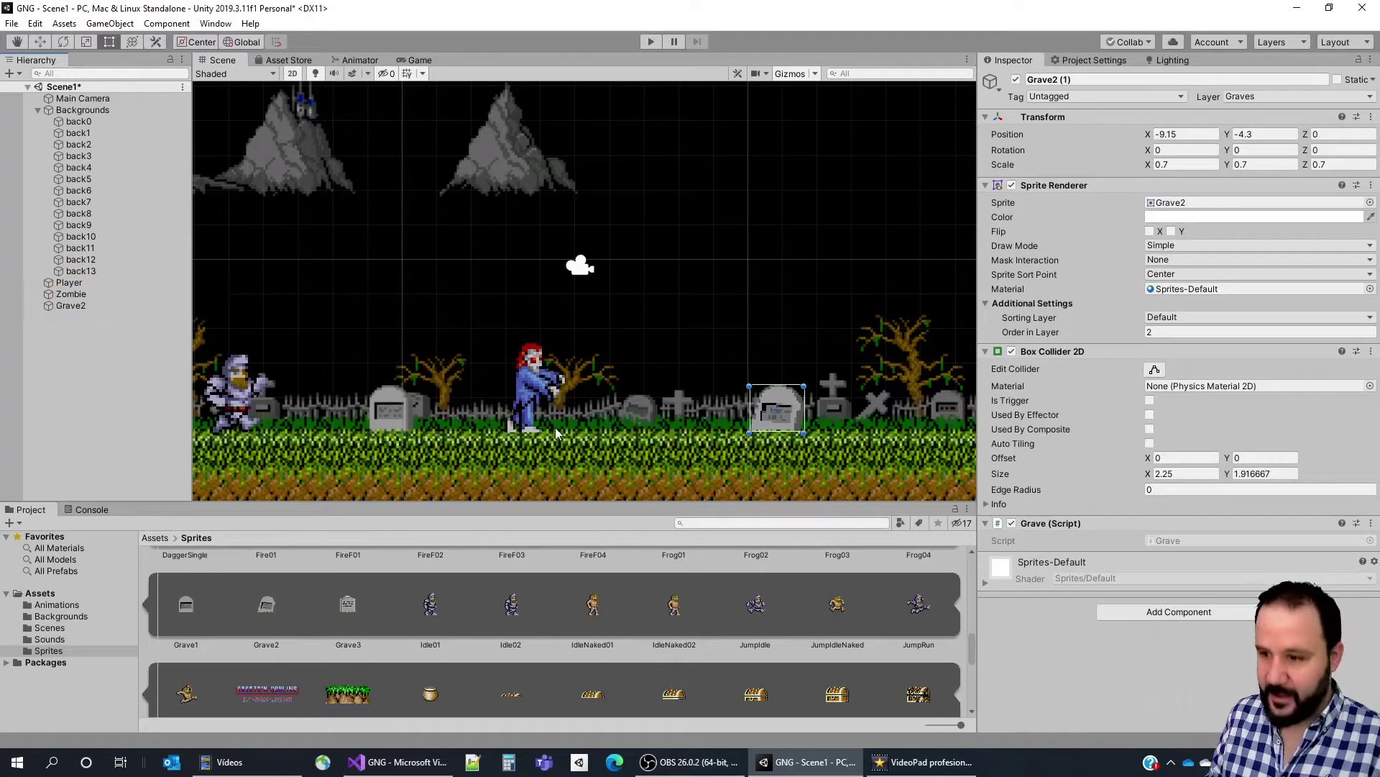
click(40, 42)
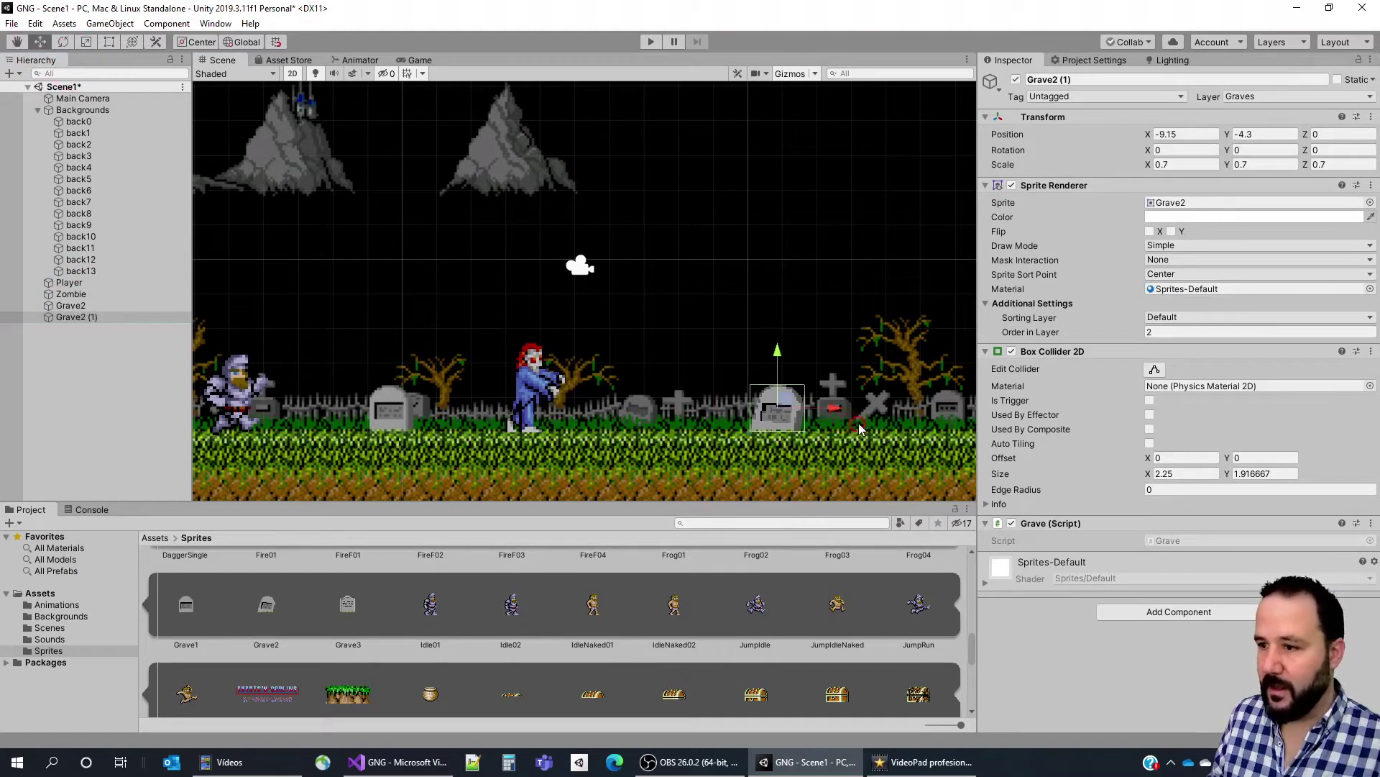
drag(777, 410, 387, 409)
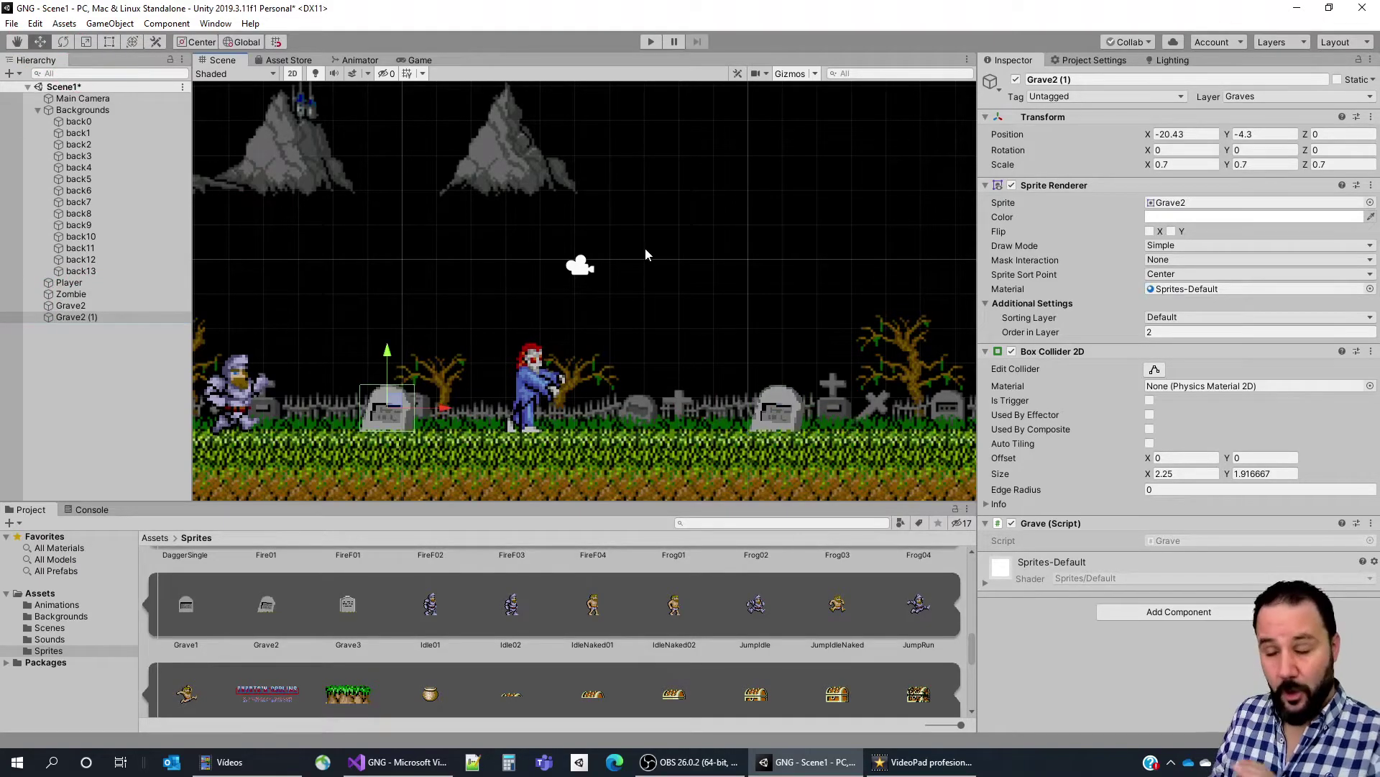
click(650, 41)
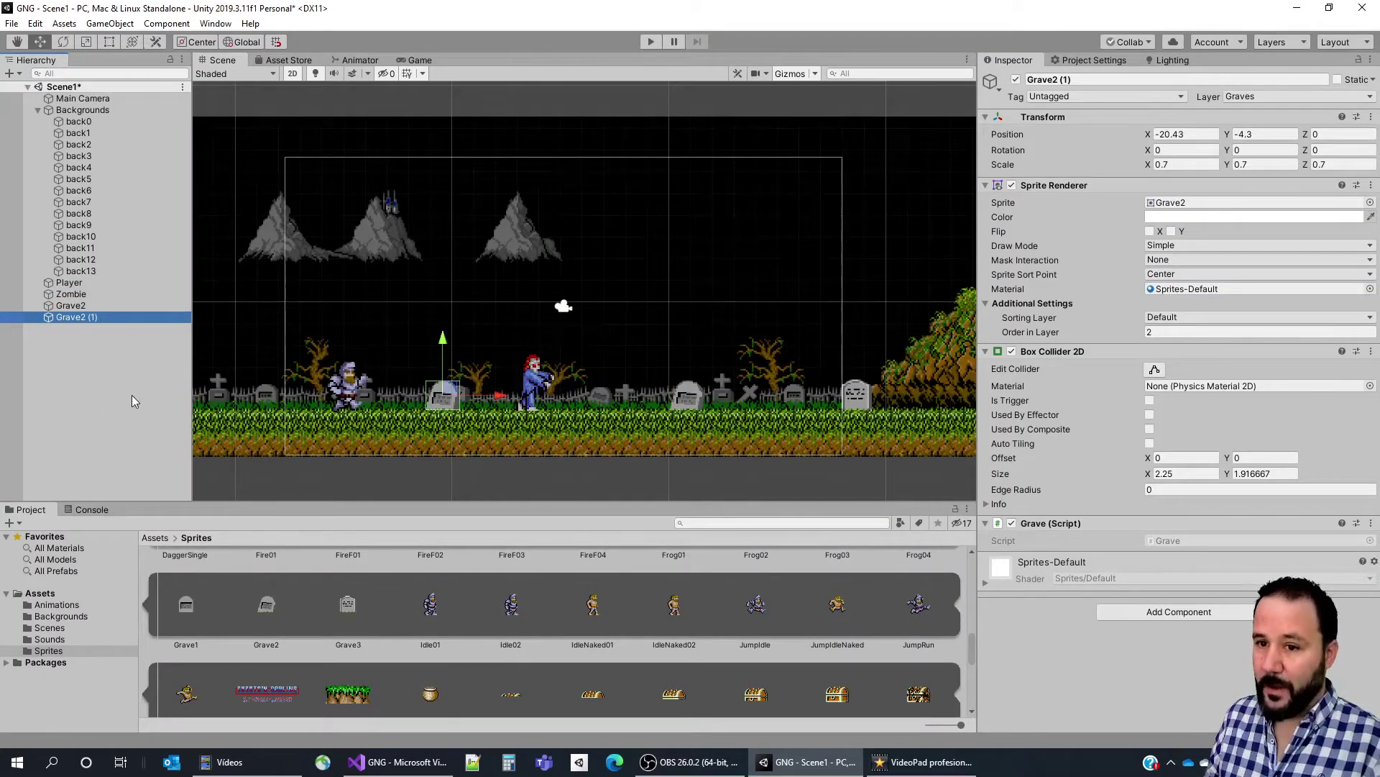
Add two more Grave2 copies further right and select all four graves.
key(ctrl+d)
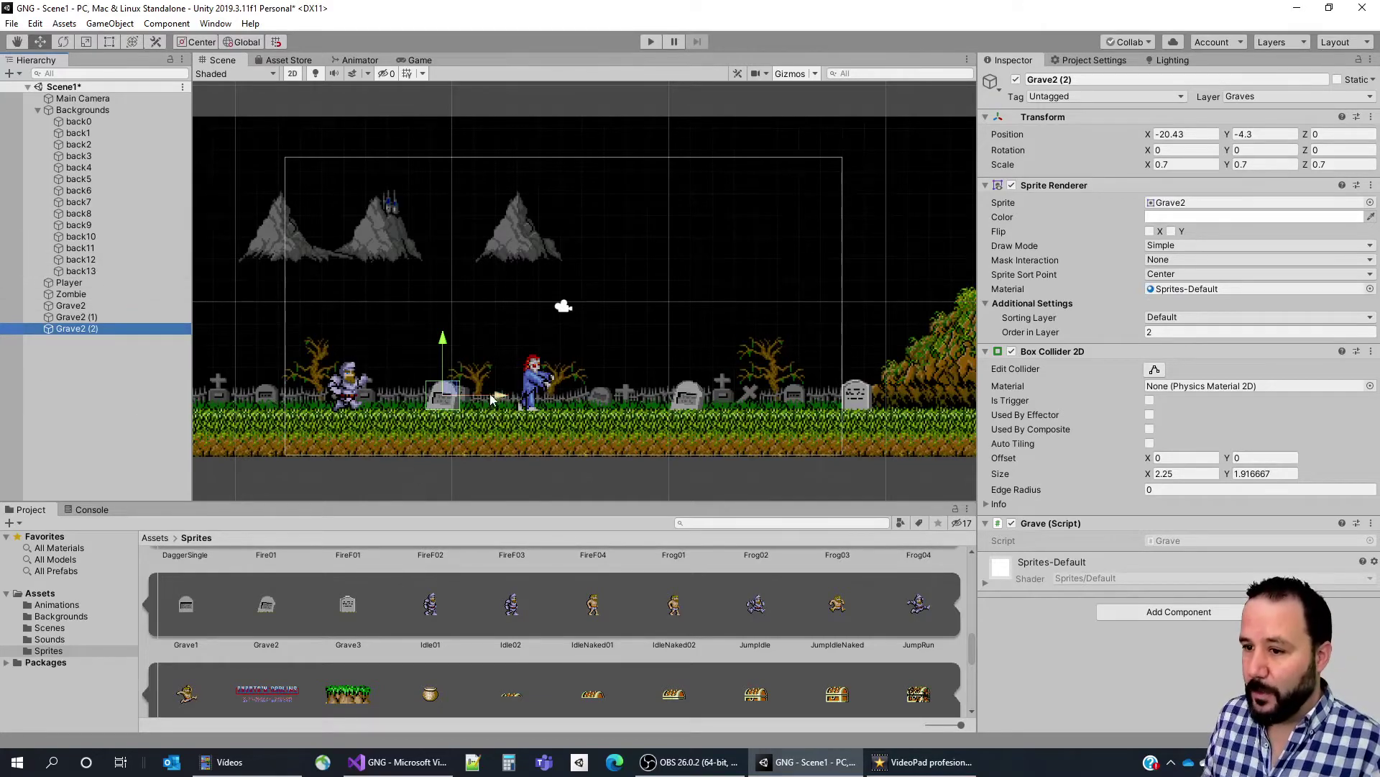
mouse_move(490, 394)
mouse_down()
mouse_move(925, 408)
mouse_move(874, 438)
mouse_up()
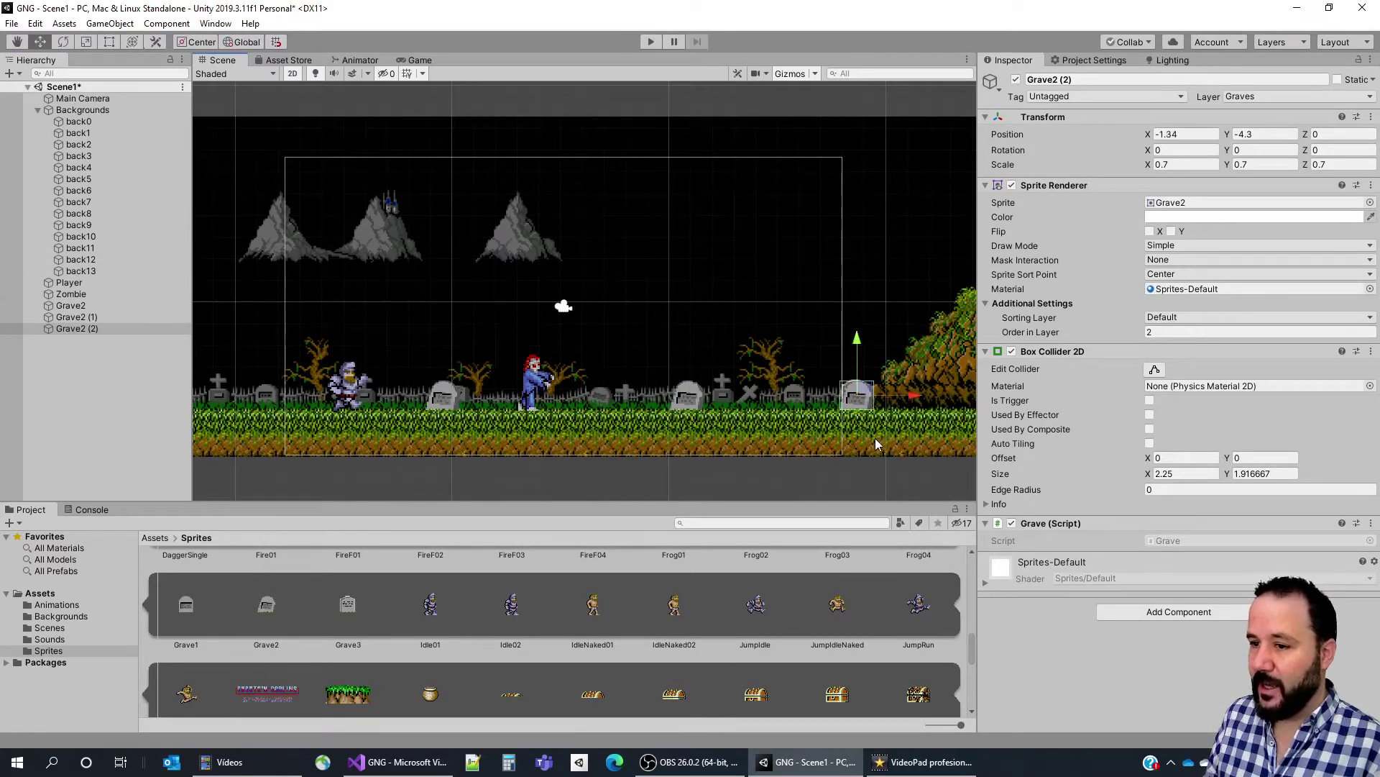
key(ctrl+d)
scroll(874, 438, down, 2)
shift+click(70, 305)
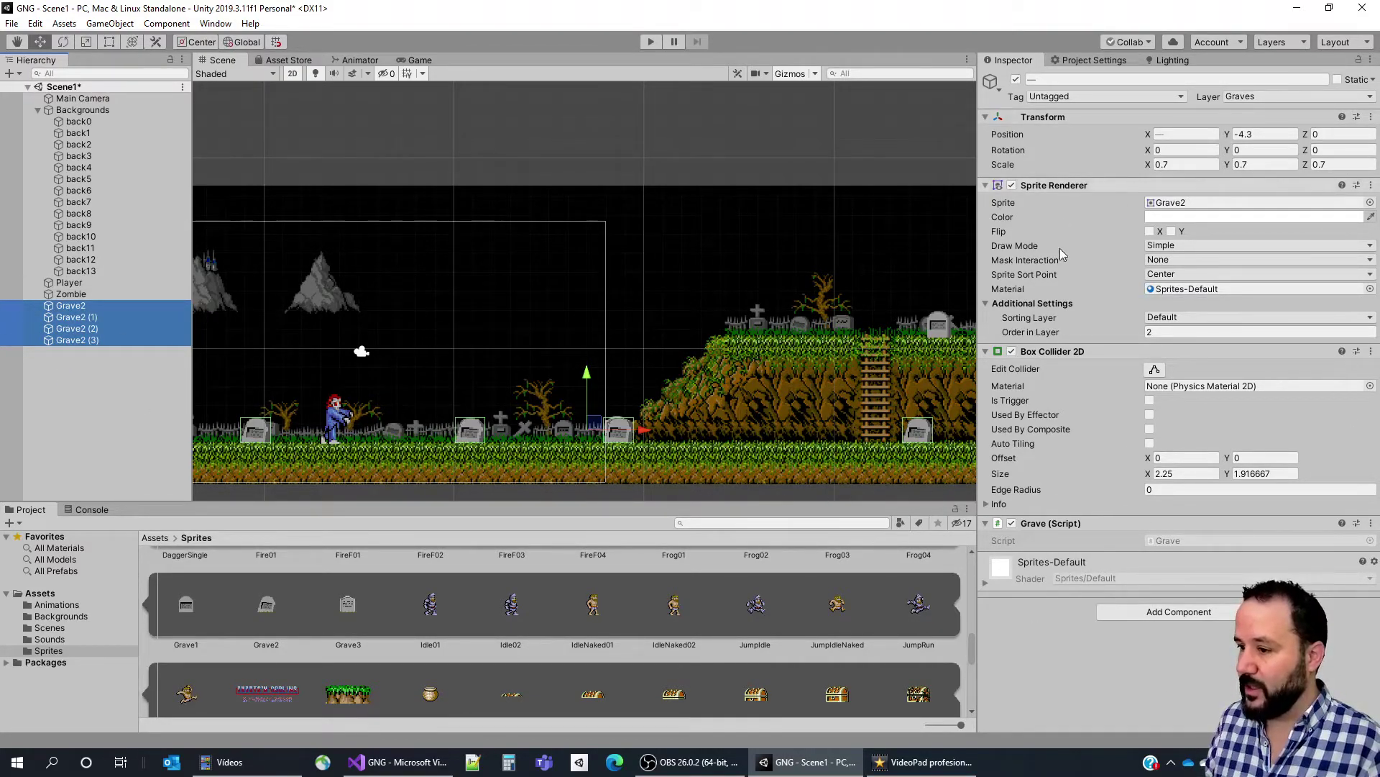
scroll(627, 458, down, 3)
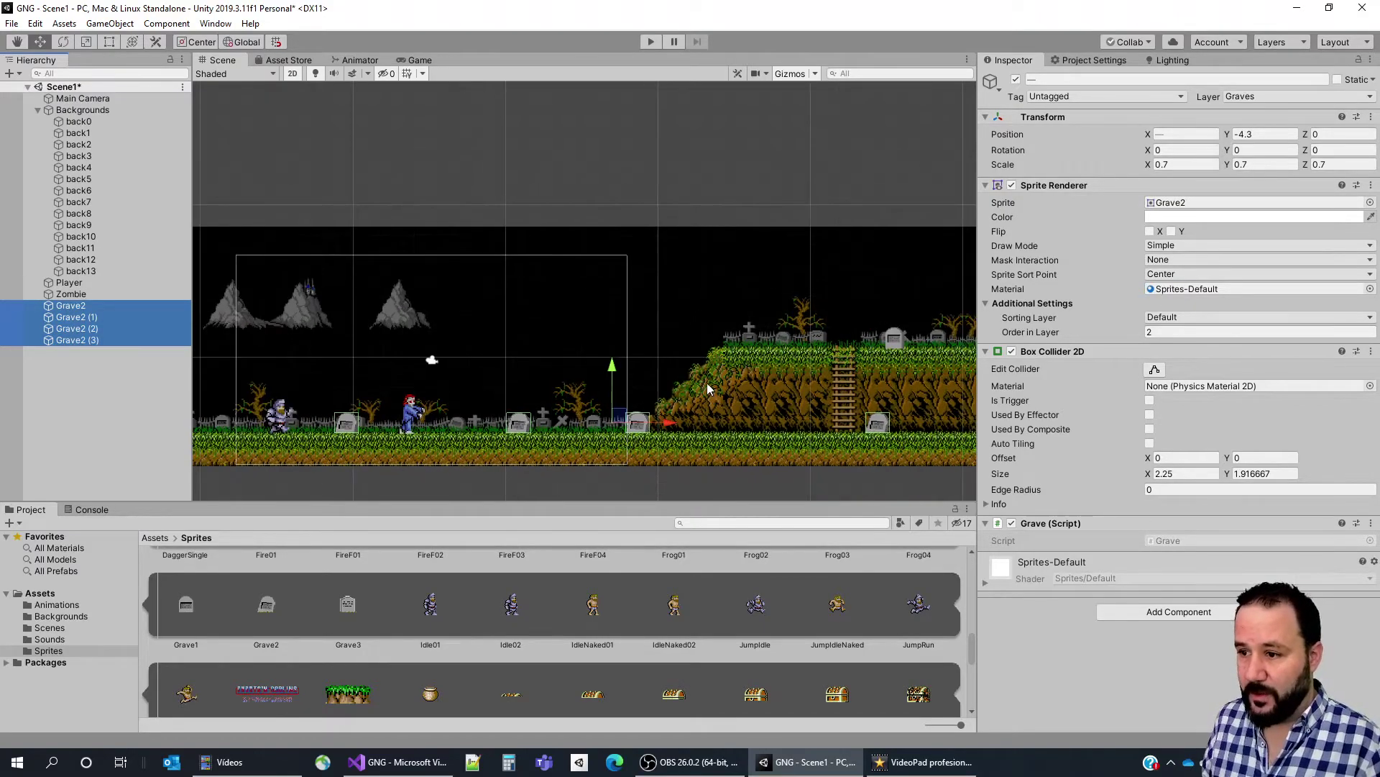
middle_drag(799, 433, 449, 444)
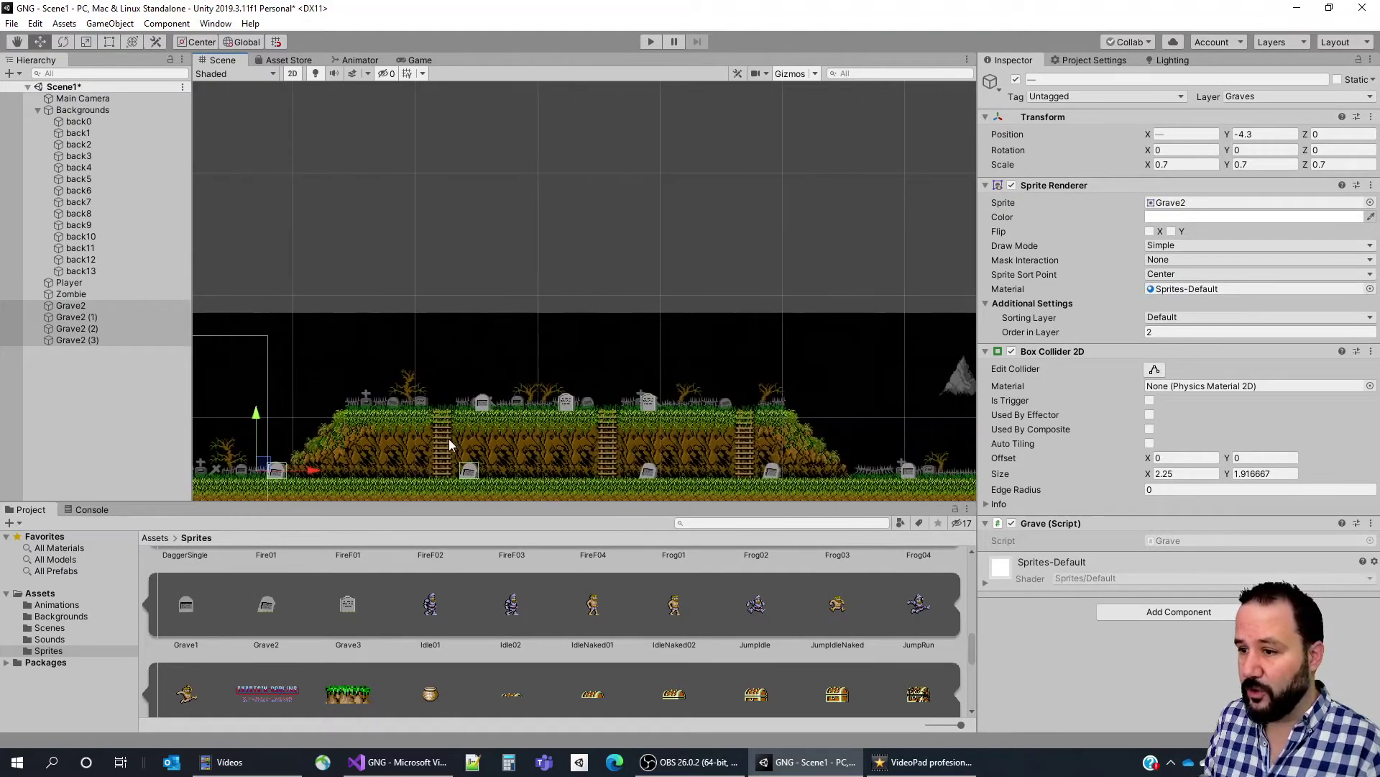
middle_drag(882, 465, 637, 460)
mouse_move(238, 417)
middle_down()
mouse_move(516, 407)
mouse_move(741, 430)
middle_up()
scroll(742, 430, up, 2)
scroll(627, 442, up, 2)
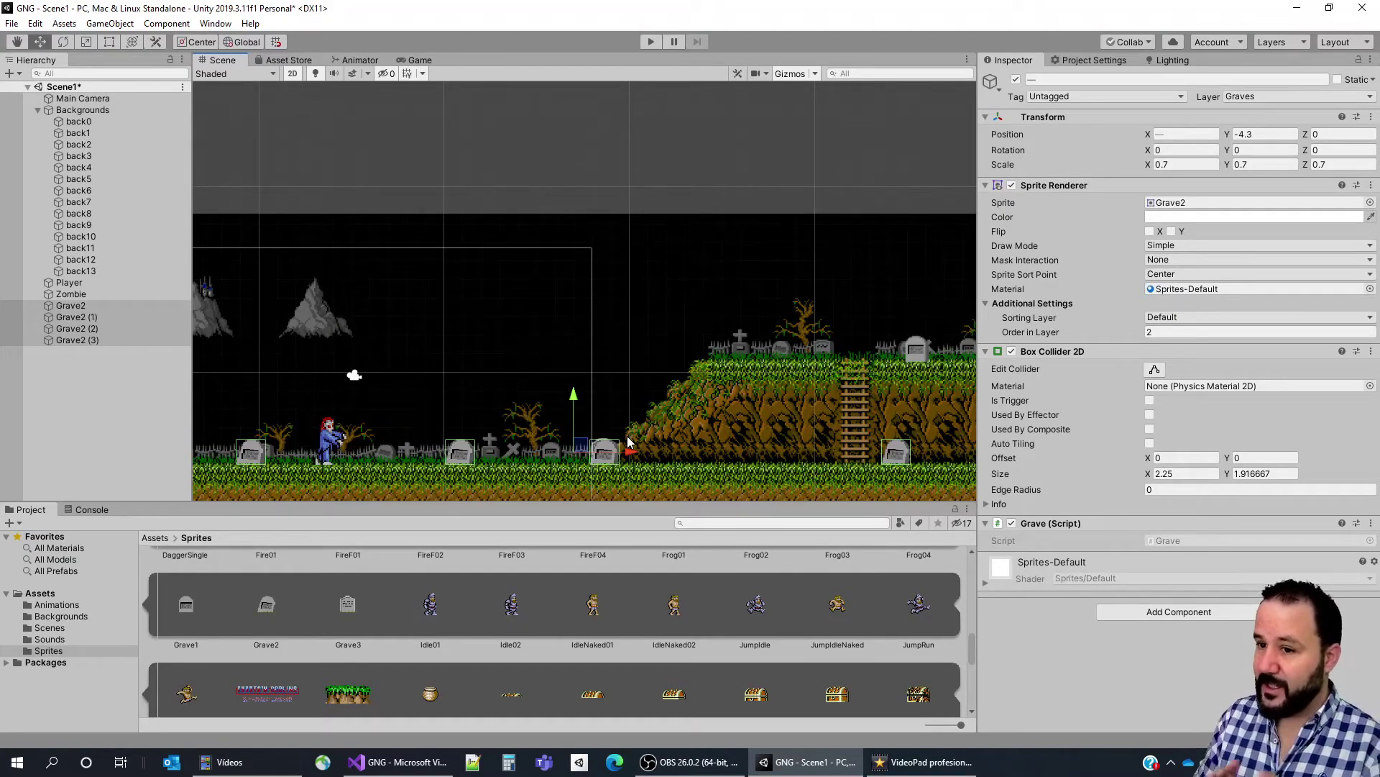
Deselect the graves and select only the original Grave2 to show its Box Collider 2D.
click(116, 393)
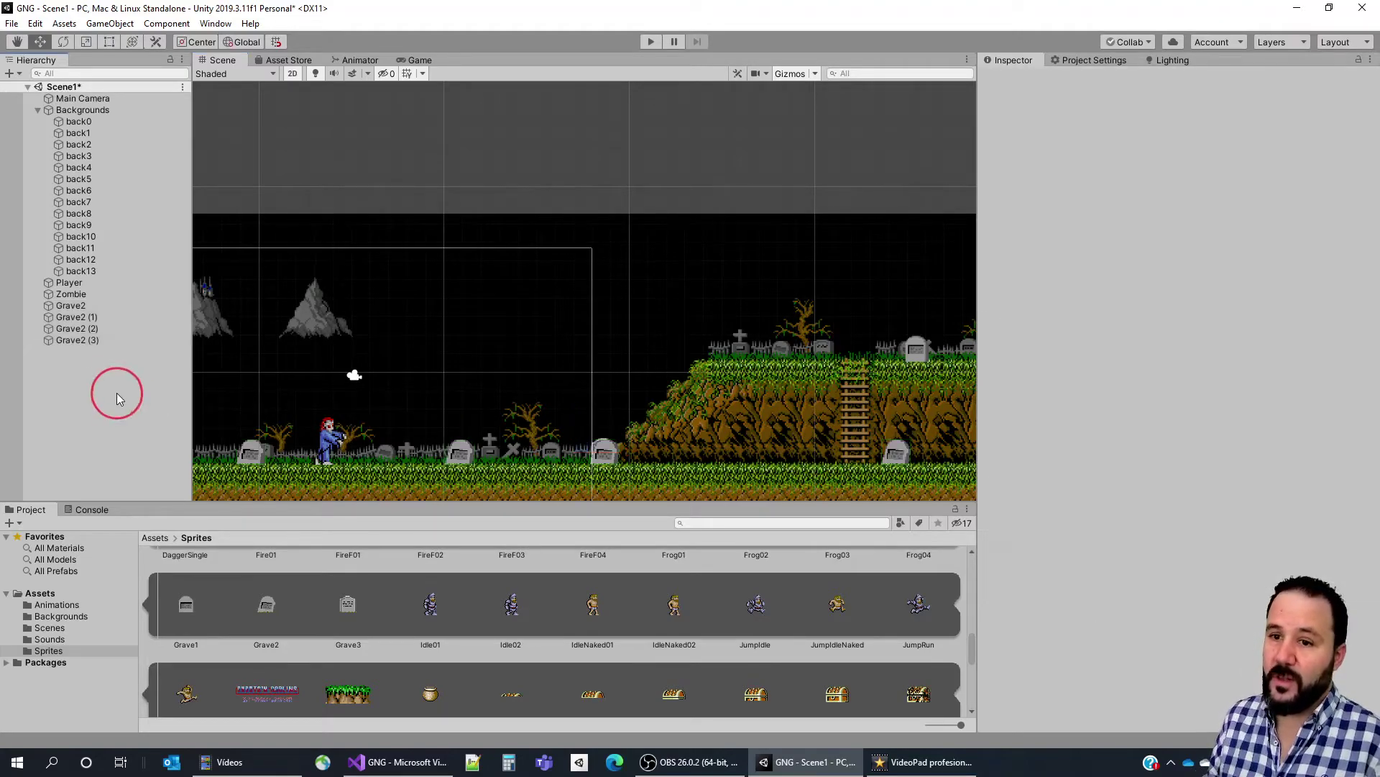
click(90, 303)
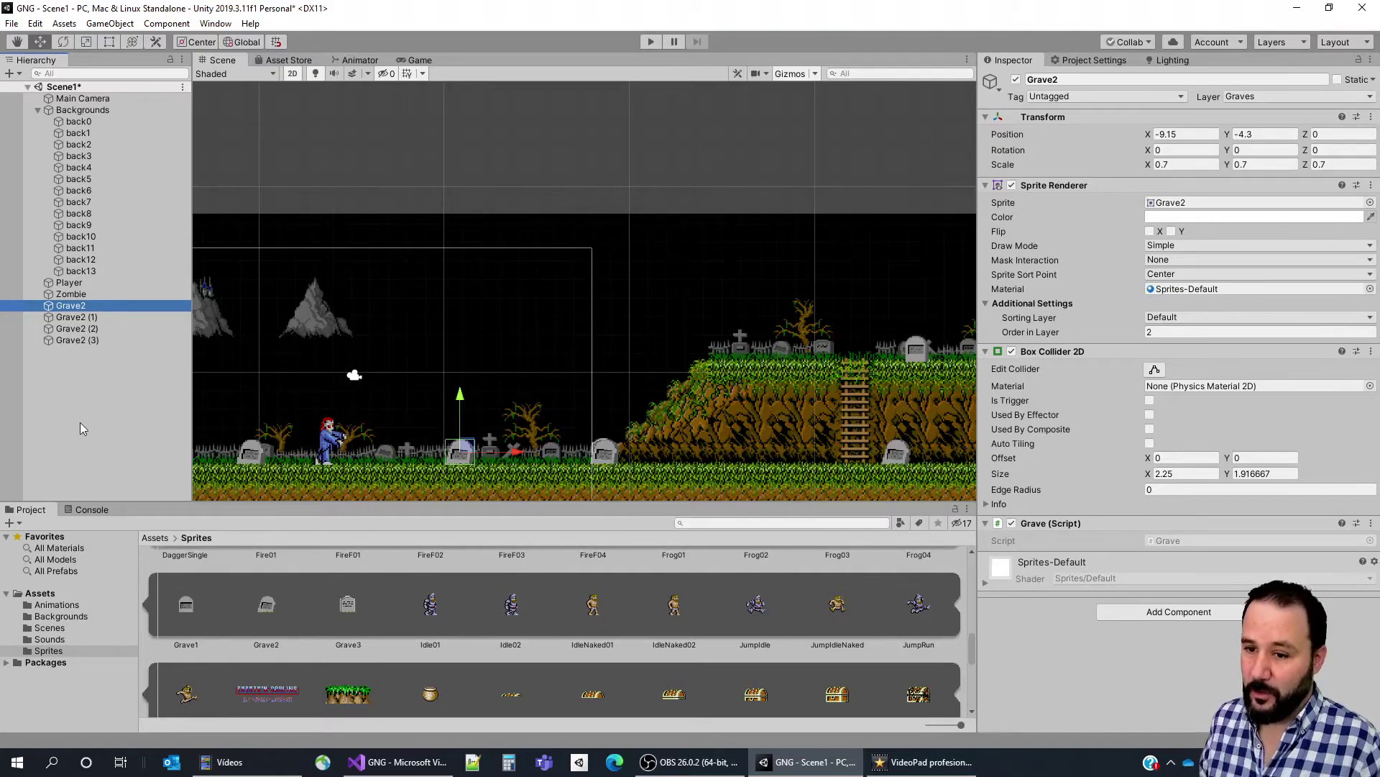
Select the Assets folder in the Project panel to list its subfolders and scripts.
scroll(189, 608, up, 1)
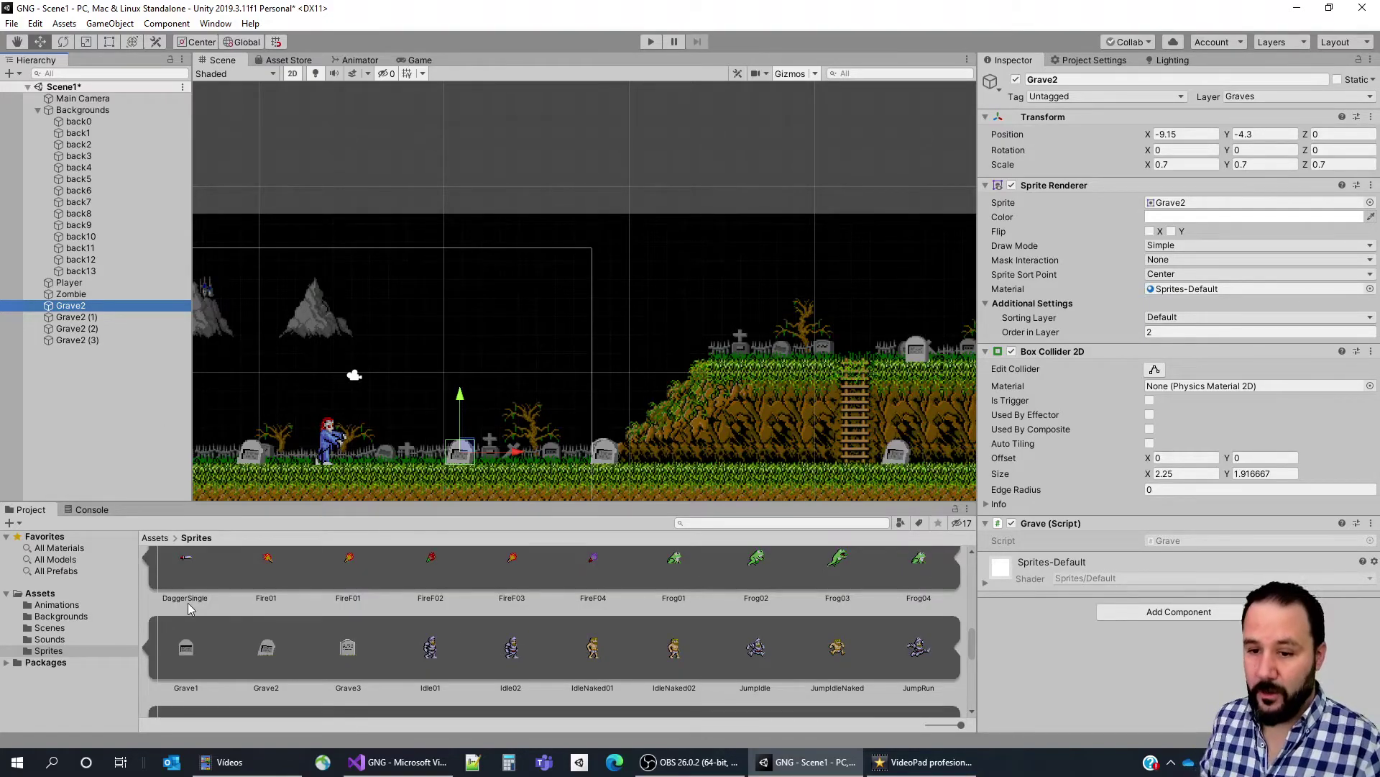
click(36, 594)
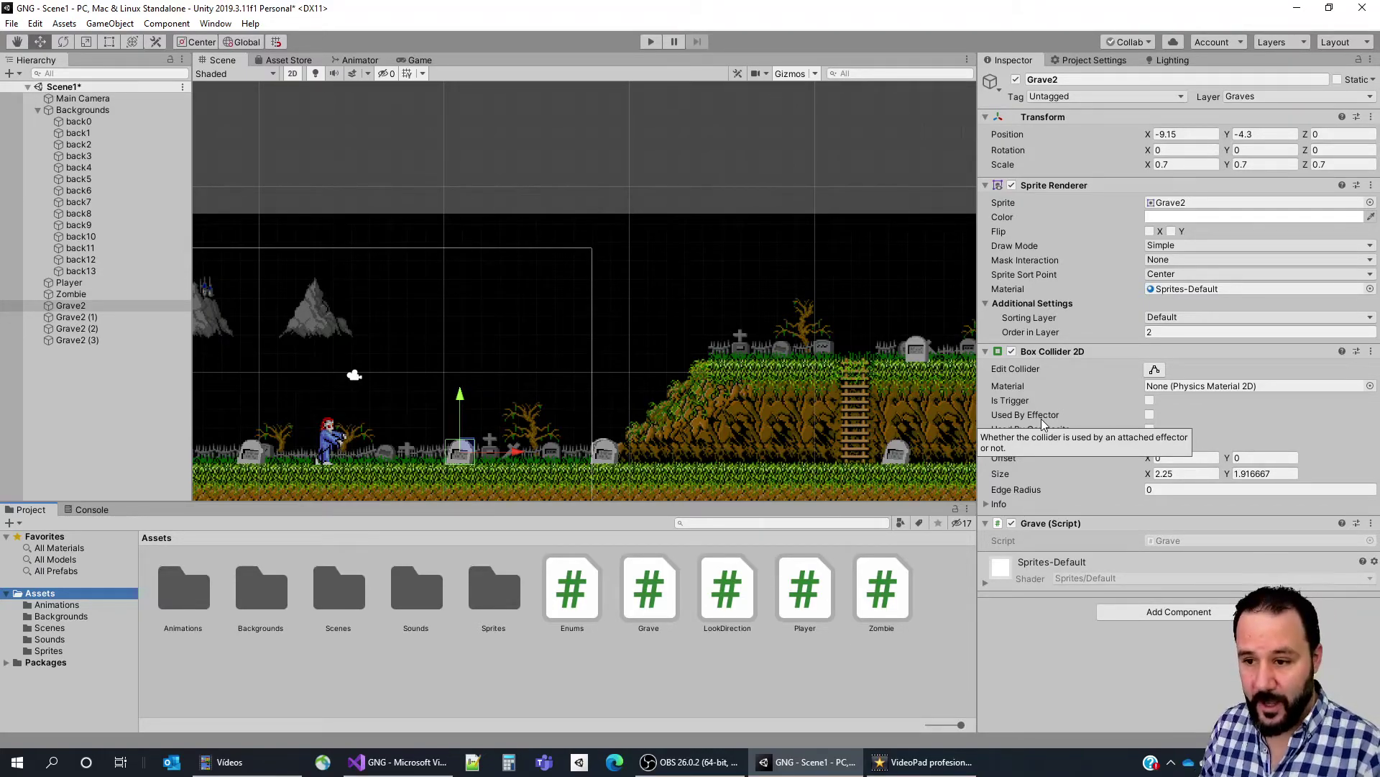
Create a new folder named Prefabs under Assets and open it.
right_click(257, 675)
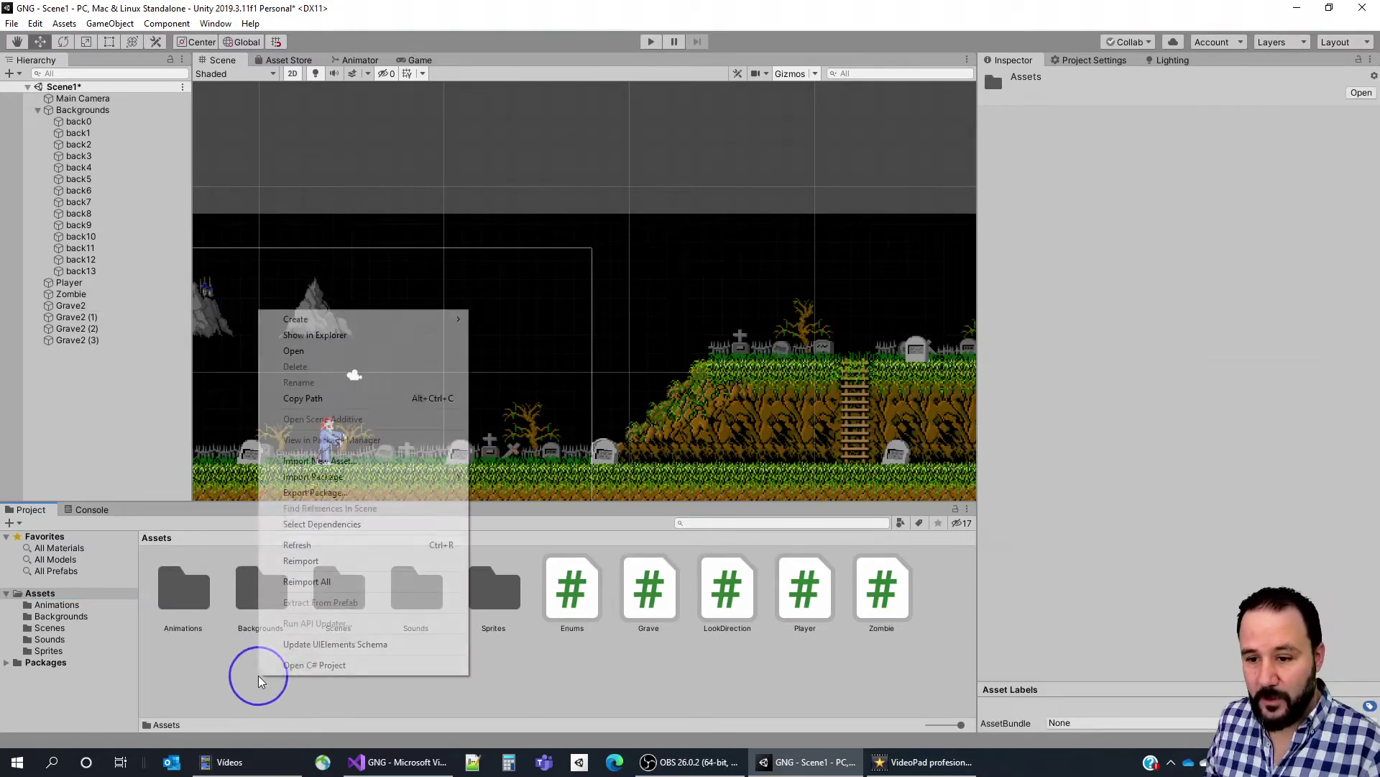
mouse_move(352, 318)
click(652, 314)
text(P)
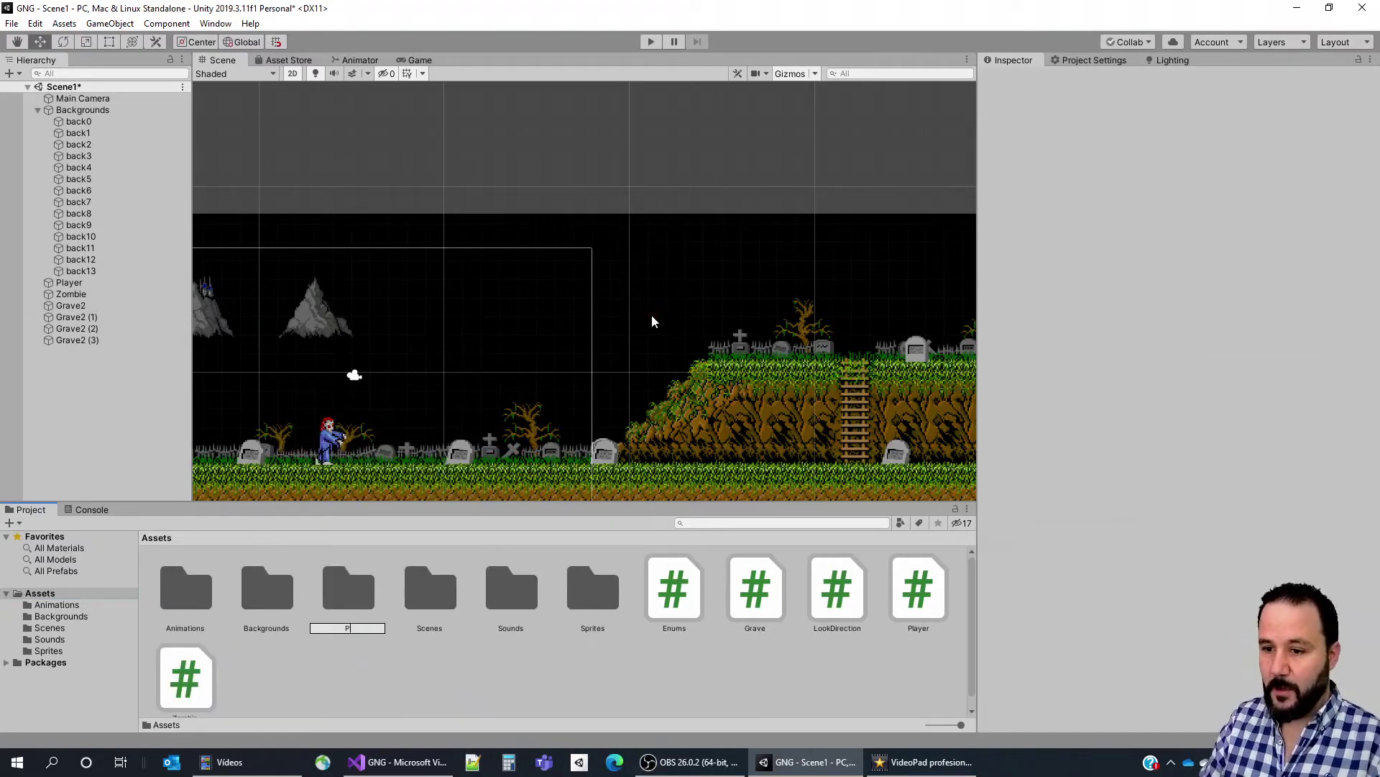
text(refabs)
key(Return)
double_click(348, 583)
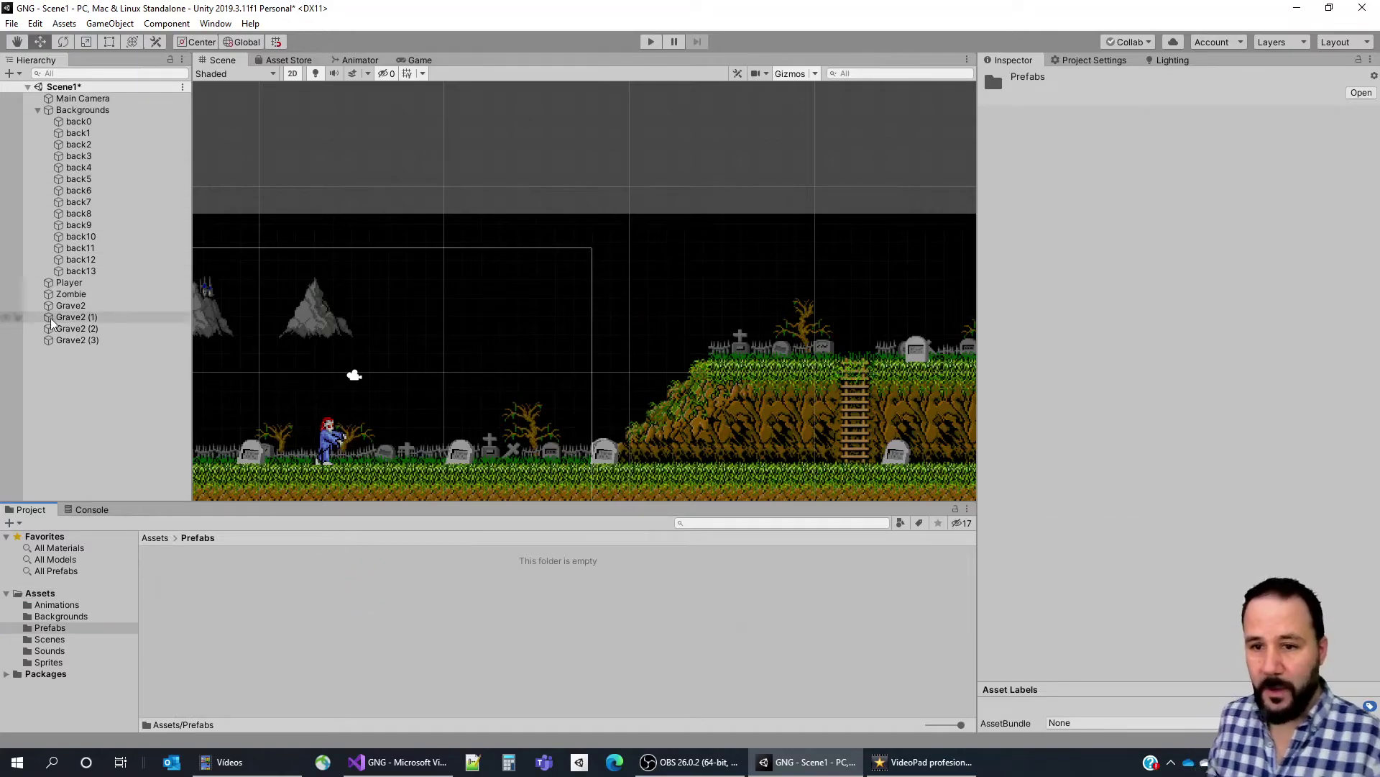
Delete the Grave2 (1)–(3) copies and select the remaining Grave2 in the scene.
click(82, 318)
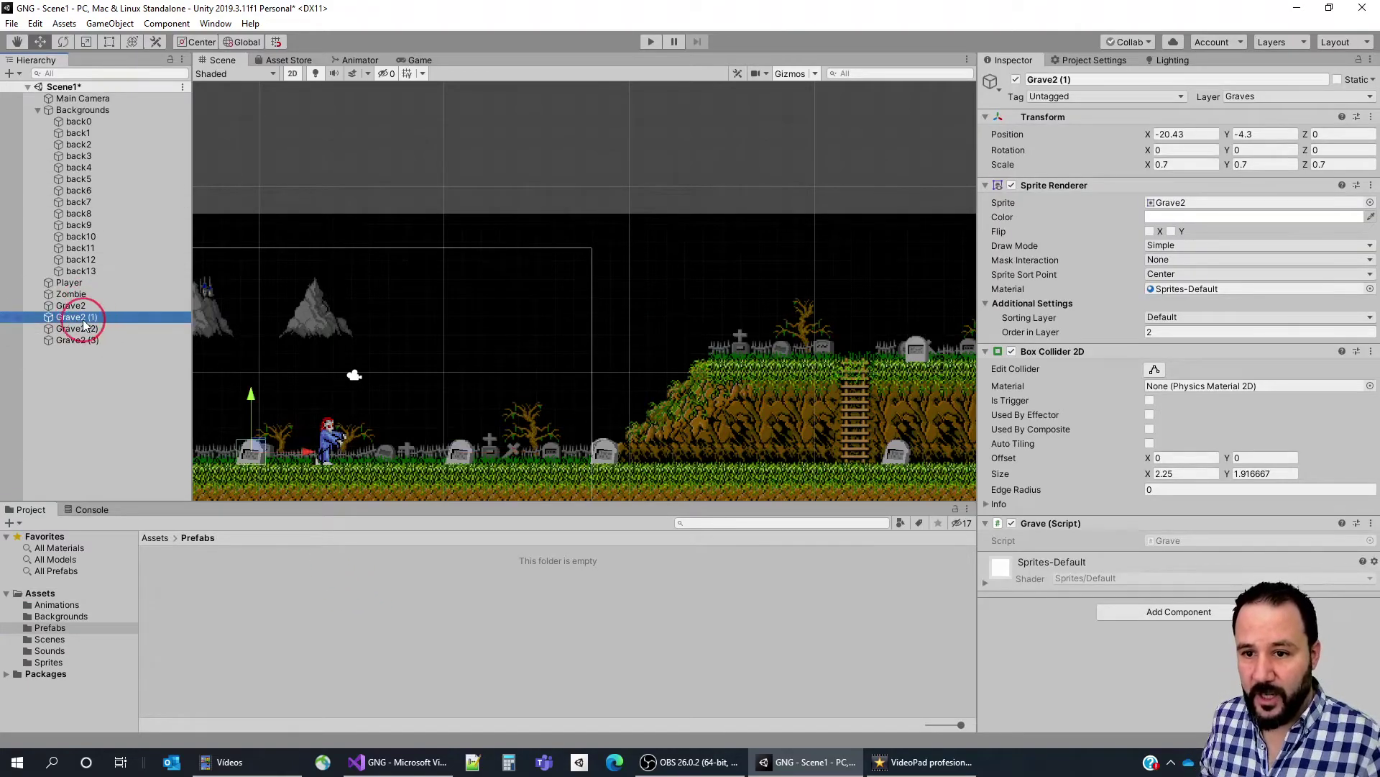
shift+click(77, 340)
key(Delete)
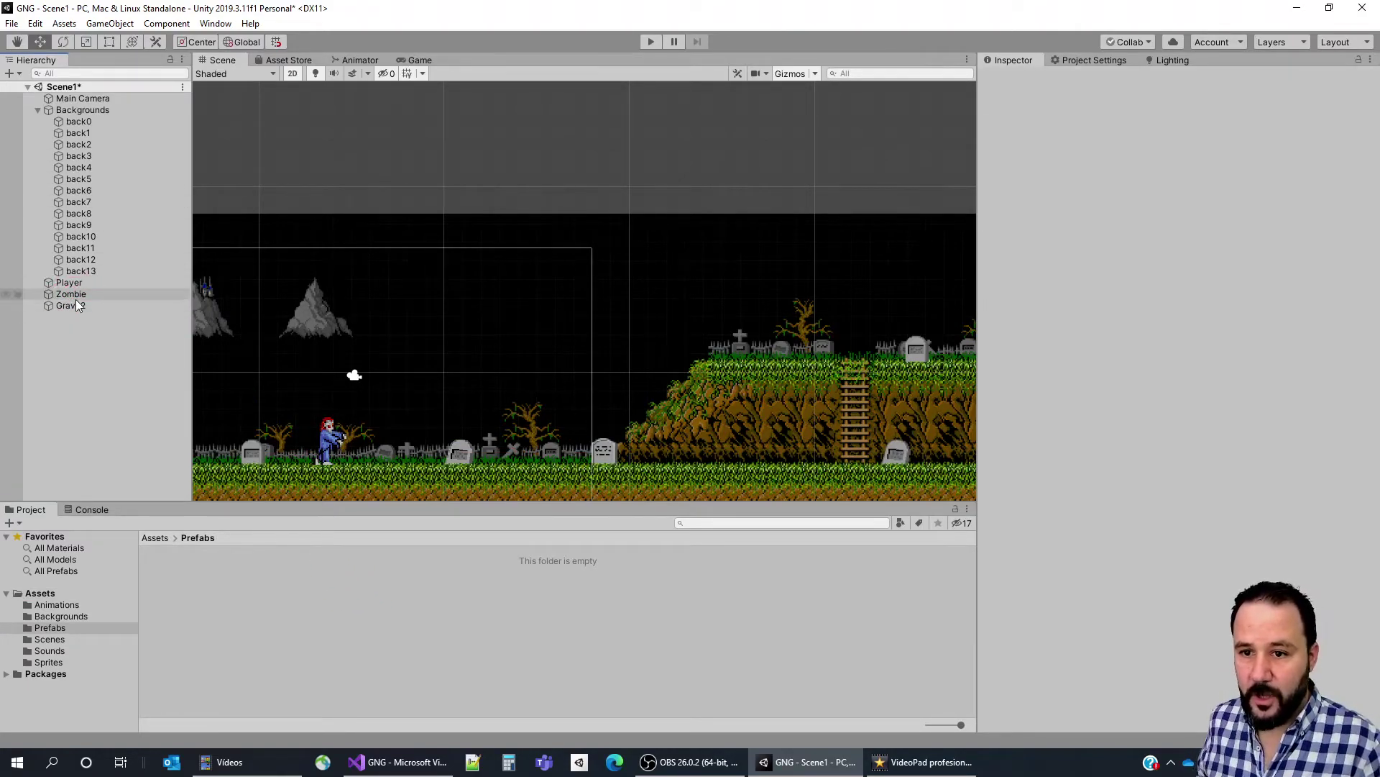
double_click(75, 307)
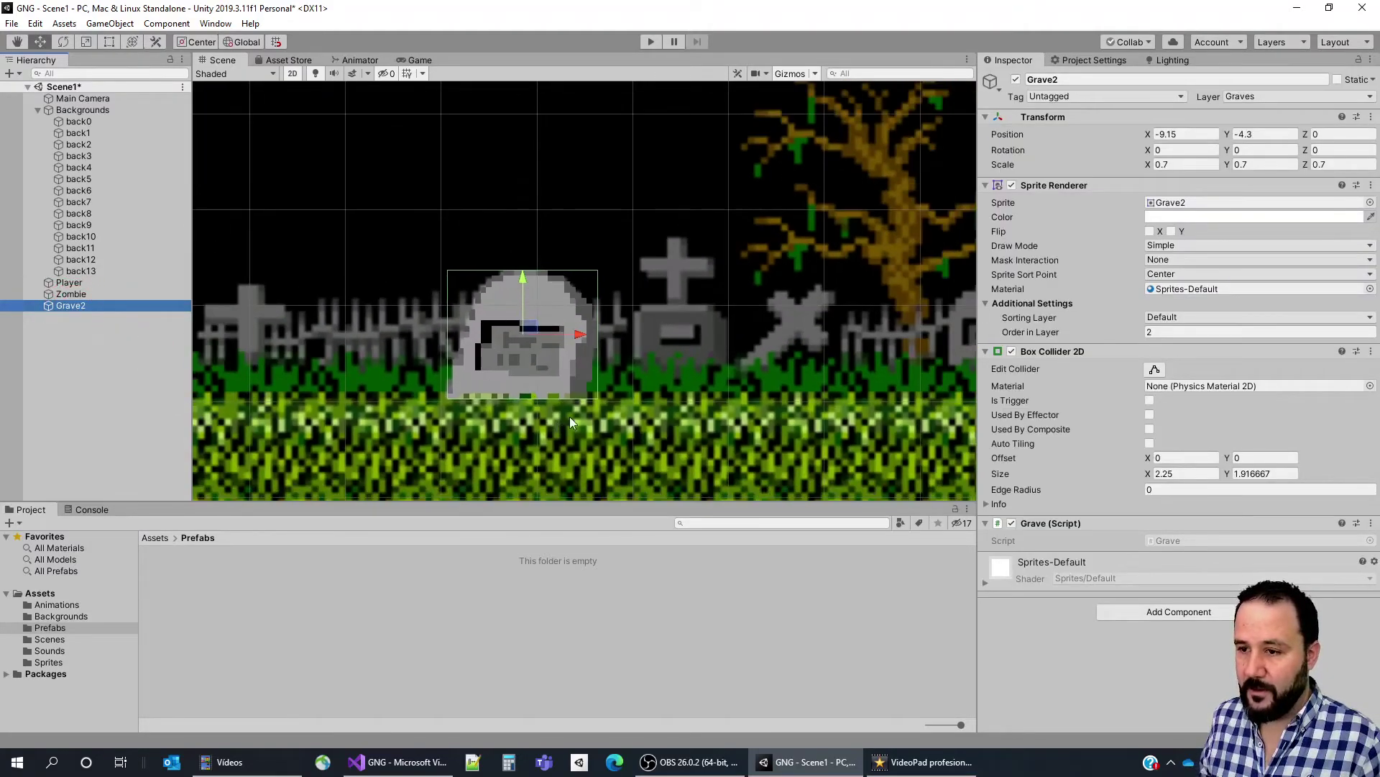
scroll(649, 317, down, 2)
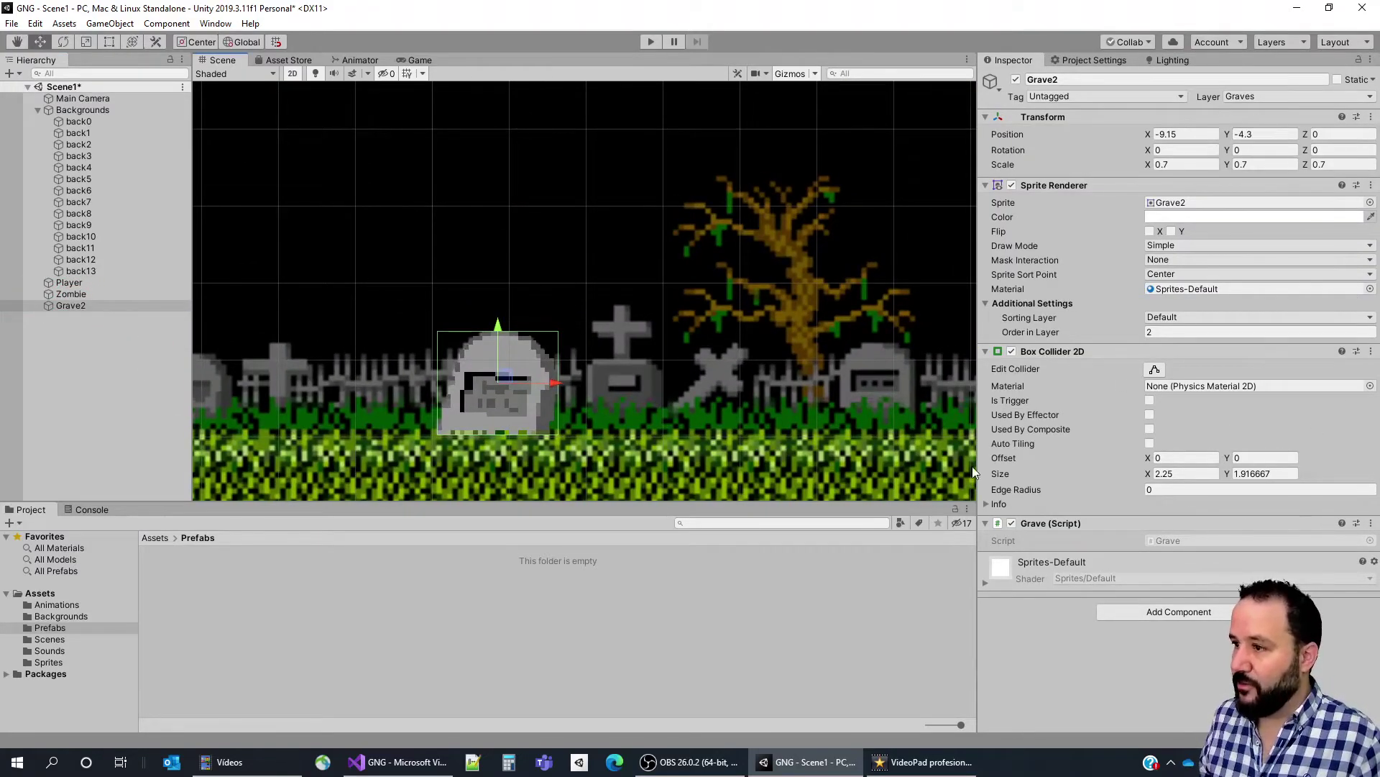
scroll(618, 295, down, 2)
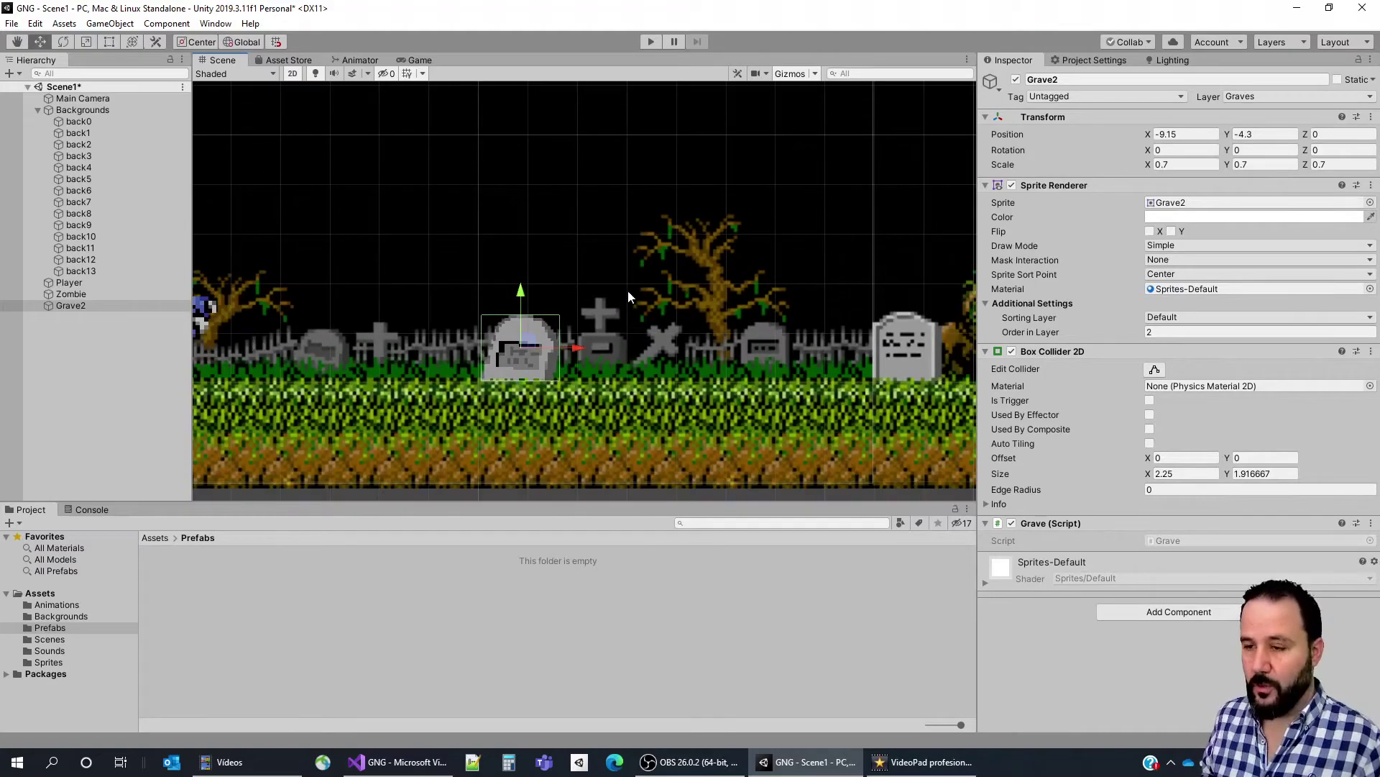
scroll(627, 291, down, 2)
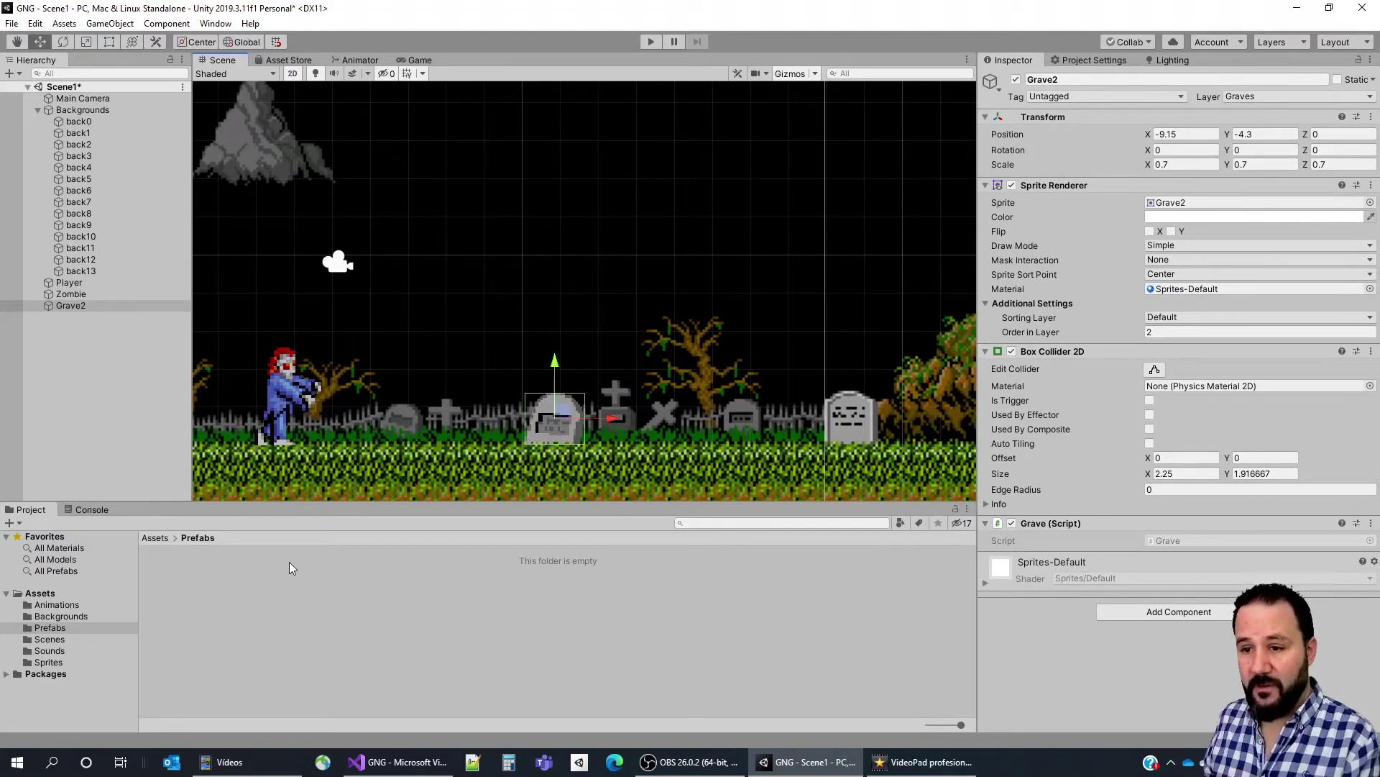
click(70, 304)
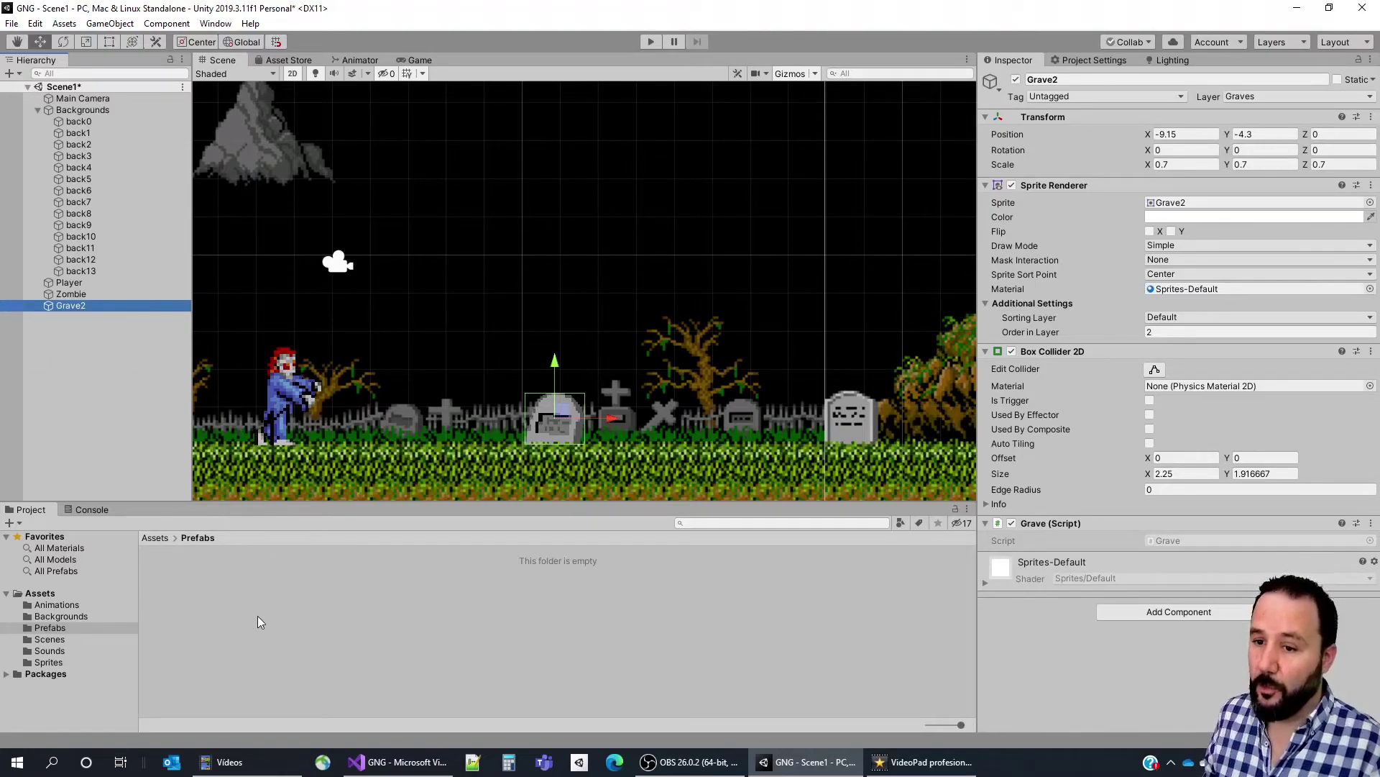
Drag Grave2 from the Hierarchy into the Prefabs folder, then reselect the scene instance.
drag(63, 309, 231, 623)
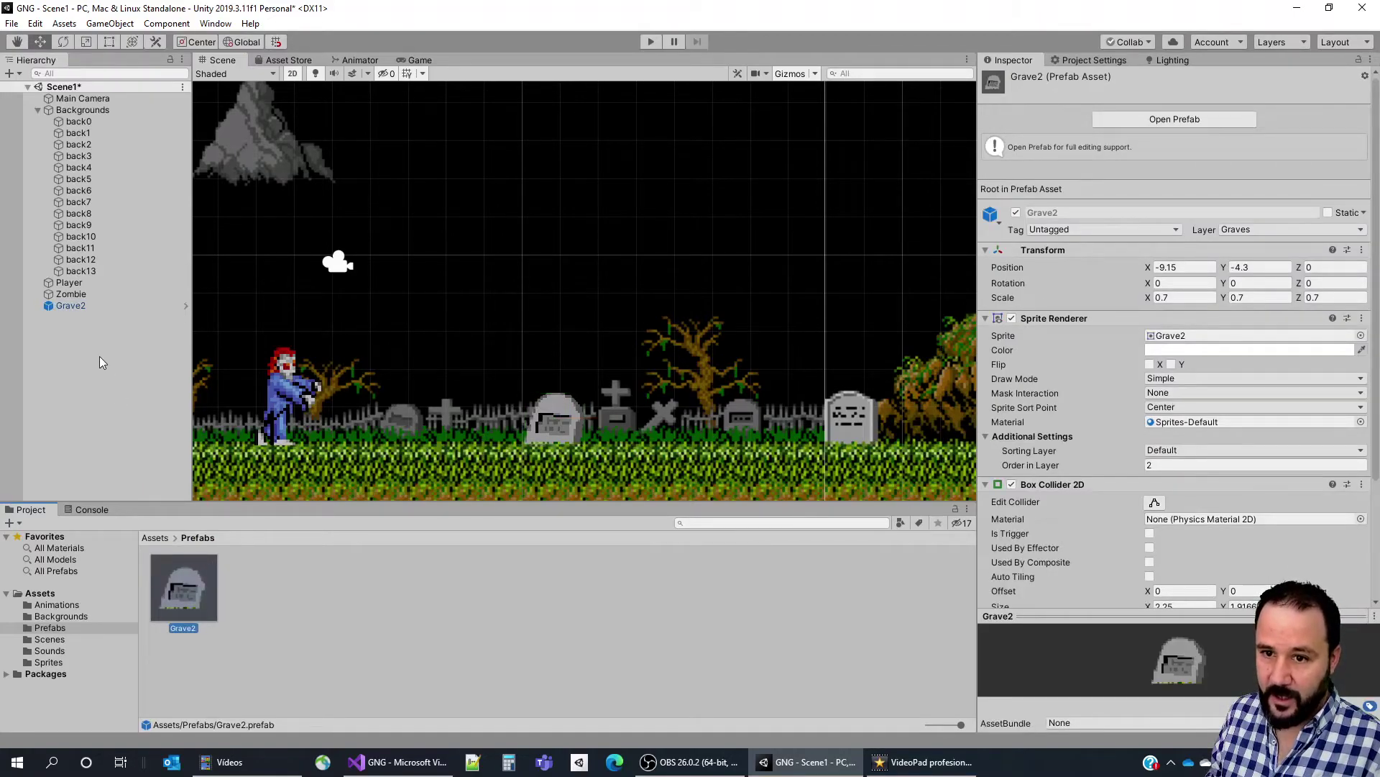
click(73, 305)
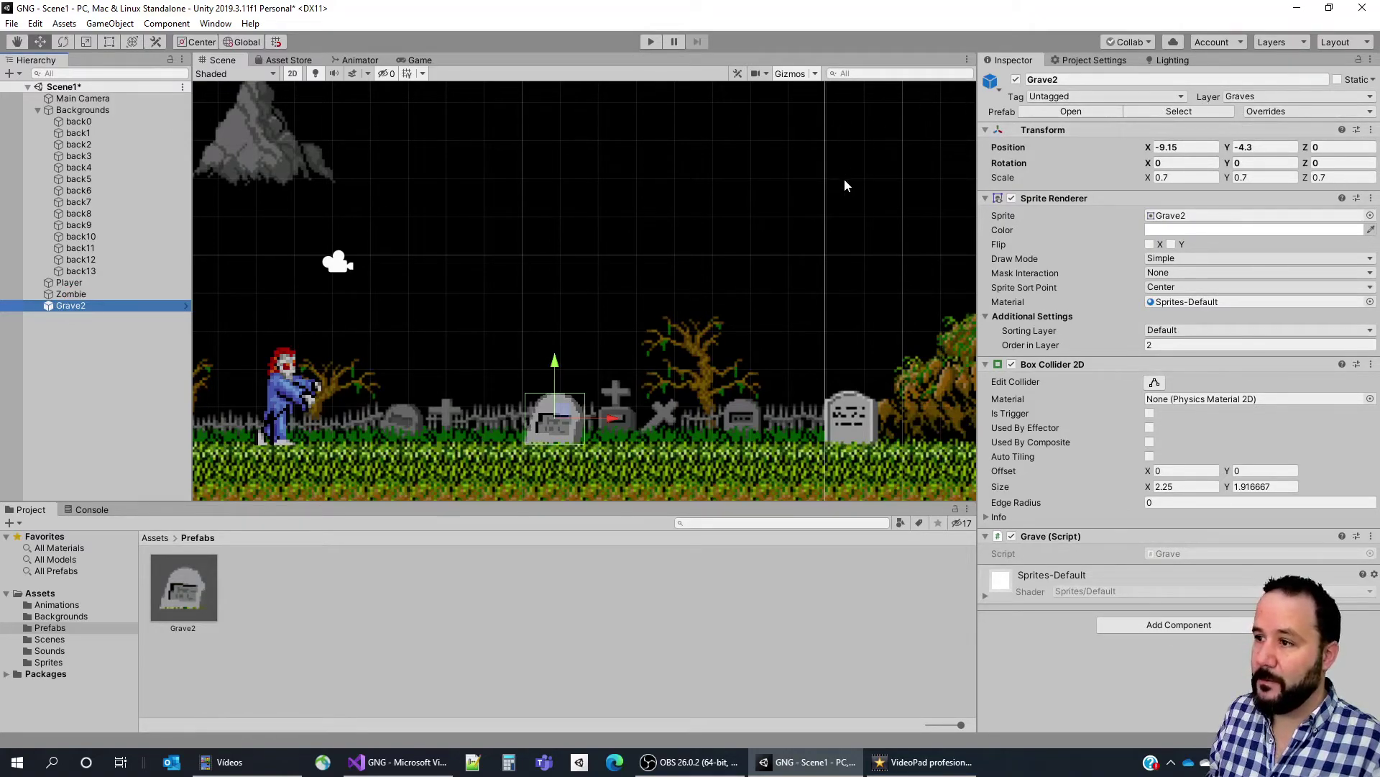
click(68, 306)
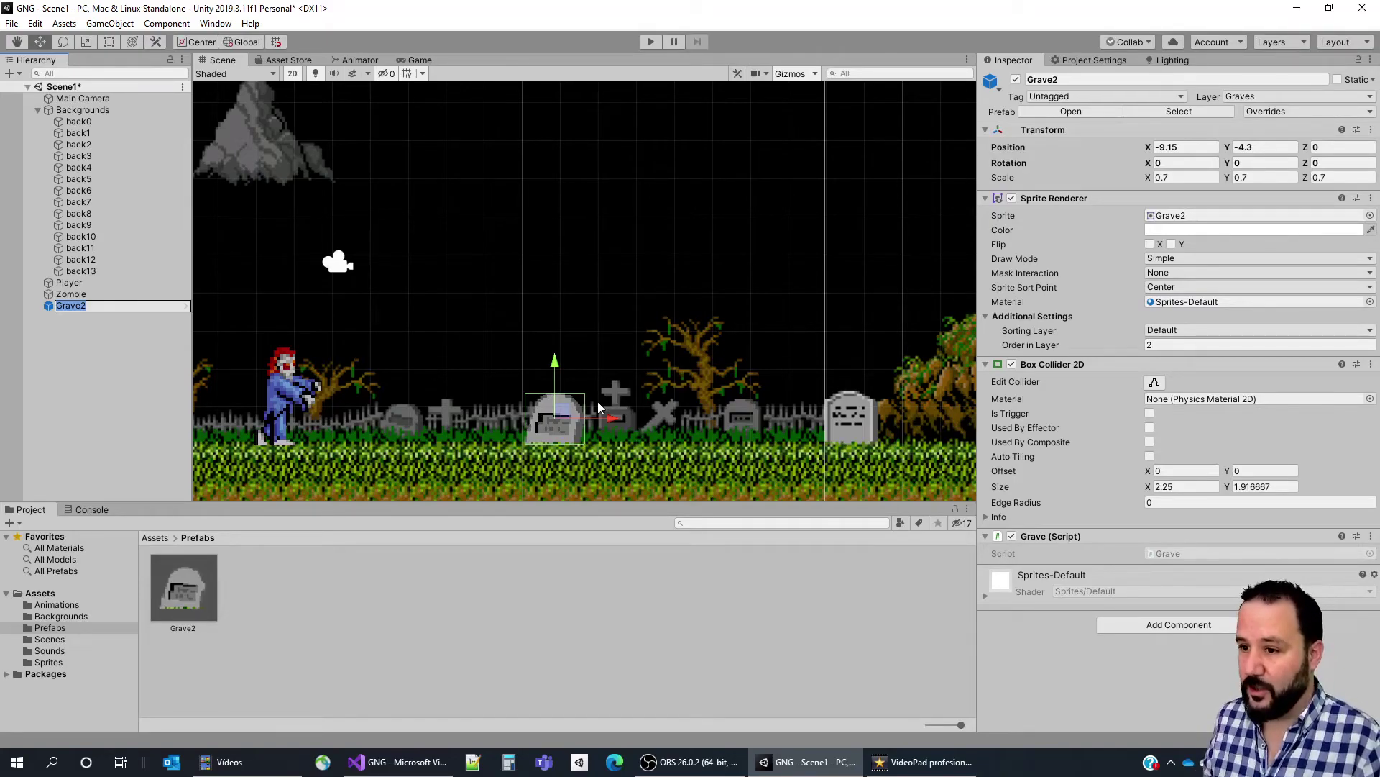
Duplicate Grave2 three times, dragging copies right and up off the ground.
click(66, 306)
key(ctrl+d)
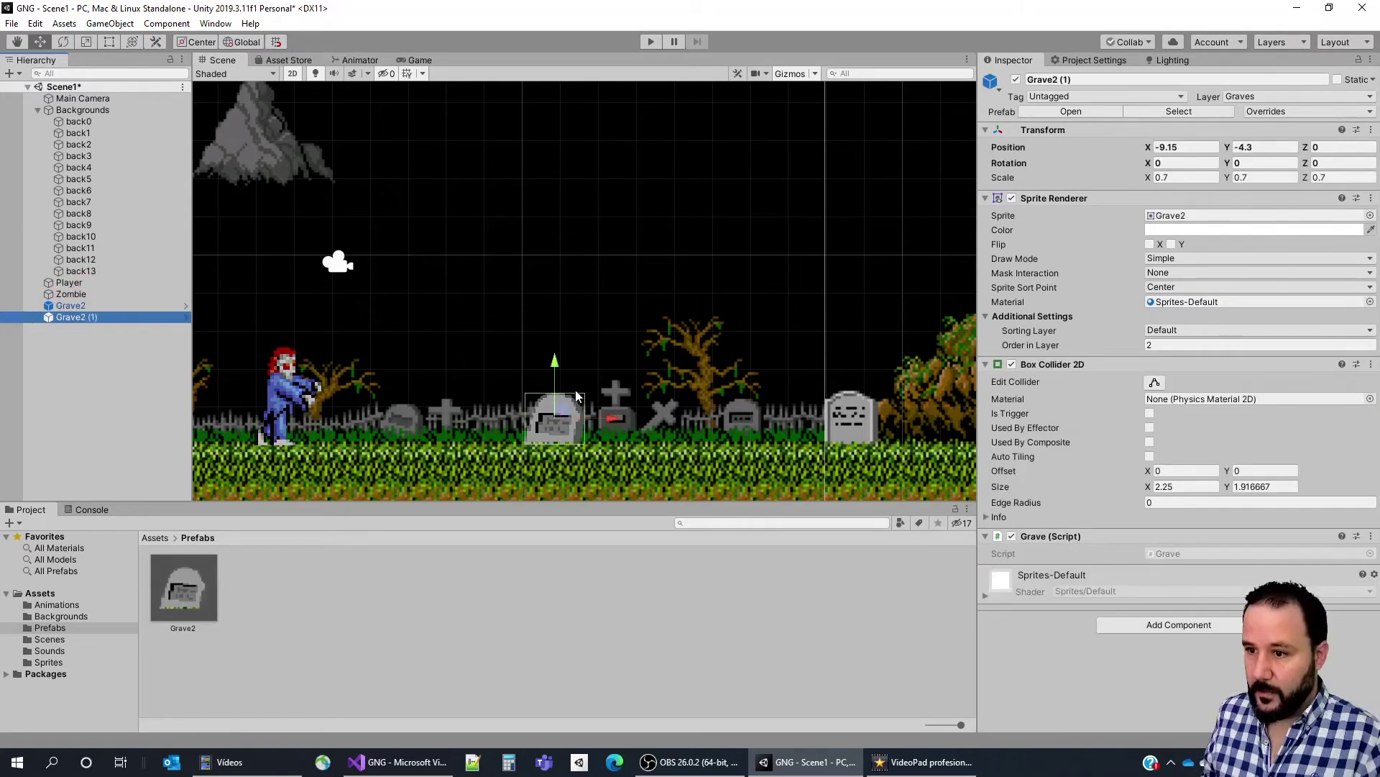
drag(564, 408, 794, 235)
key(ctrl+d)
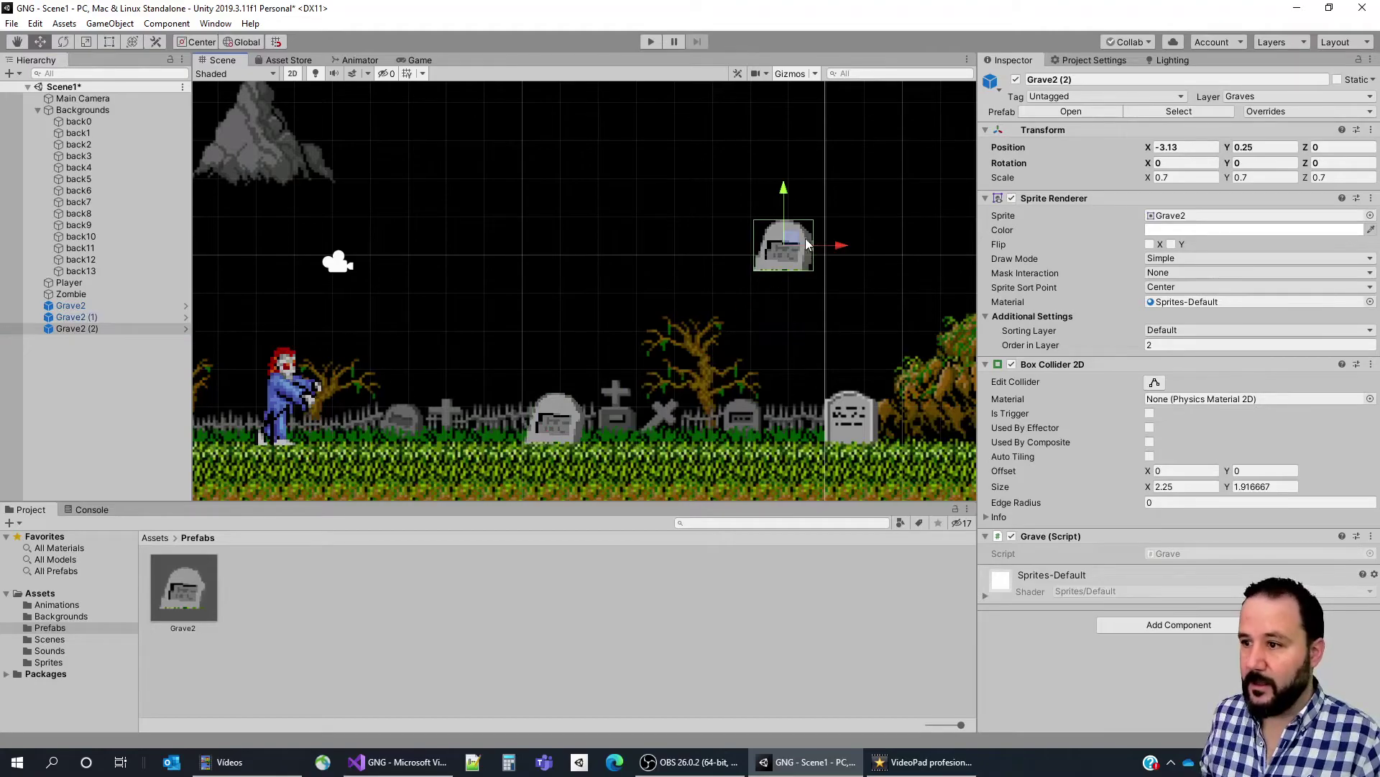
mouse_move(567, 408)
mouse_down()
mouse_move(568, 226)
mouse_move(630, 282)
mouse_move(809, 363)
mouse_up()
key(ctrl+d)
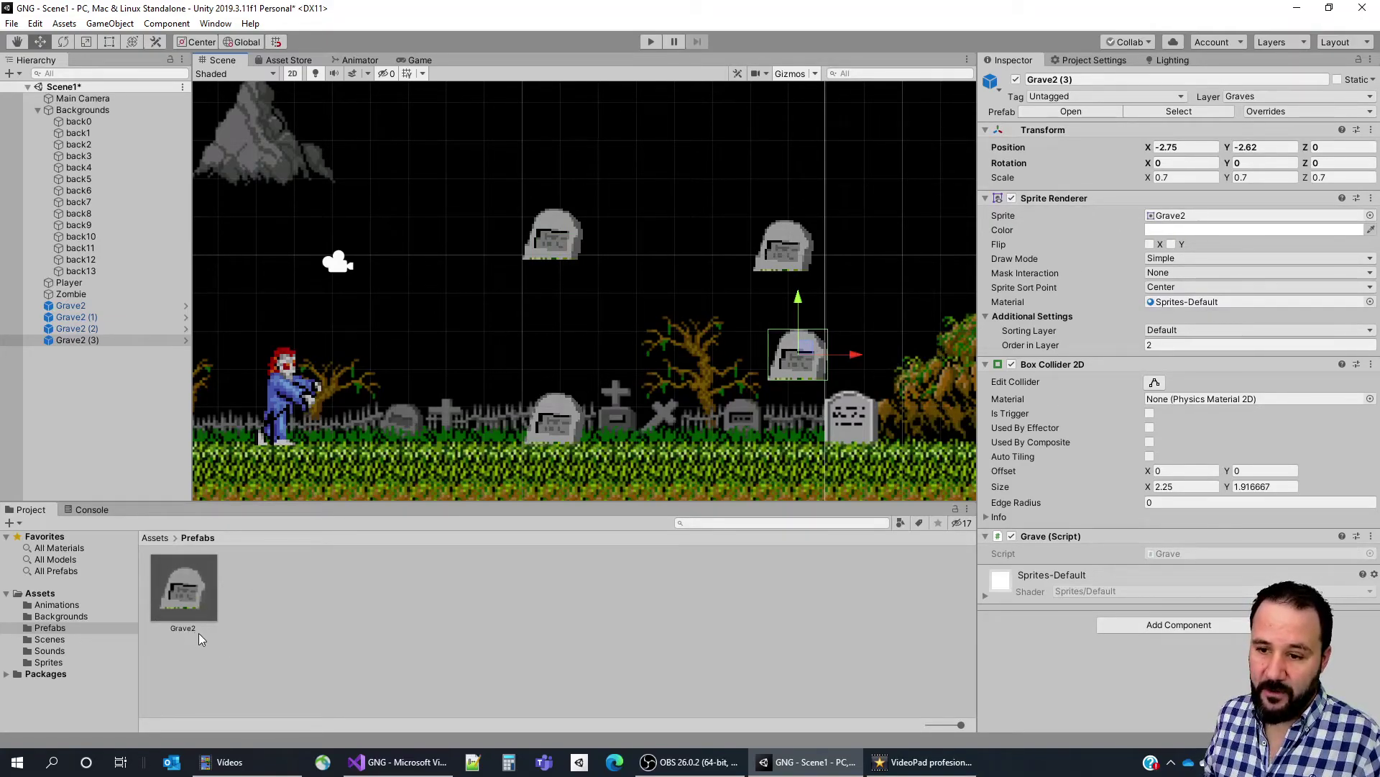
click(182, 584)
click(1255, 350)
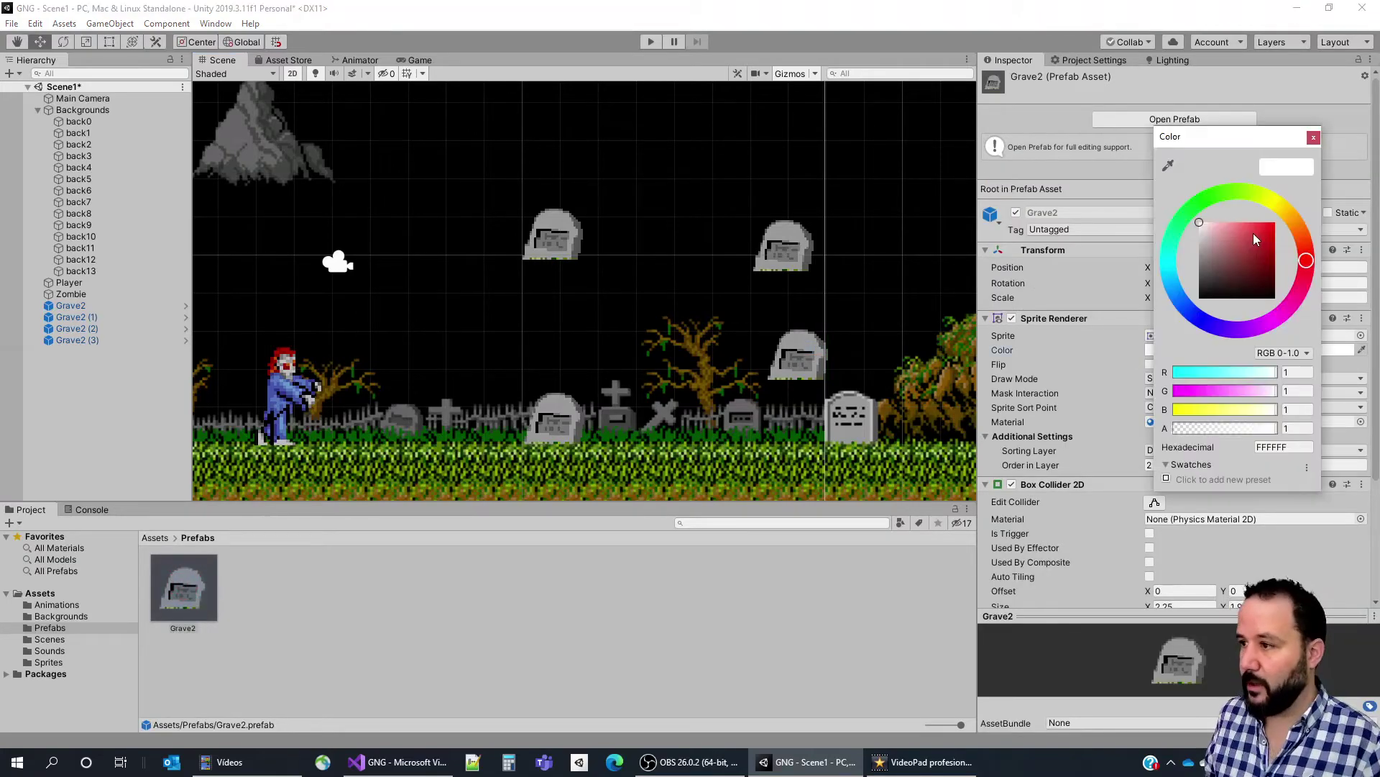
drag(1251, 245, 1283, 215)
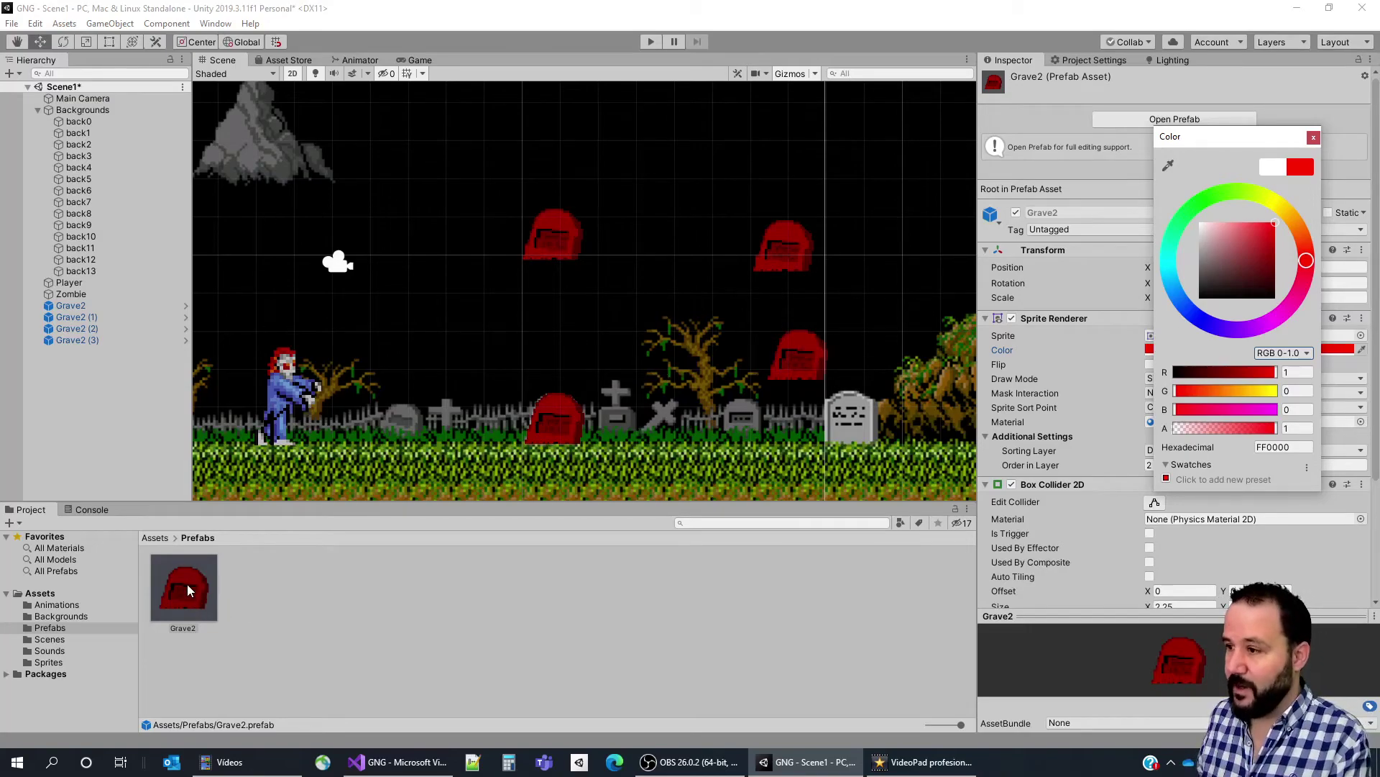
key(Escape)
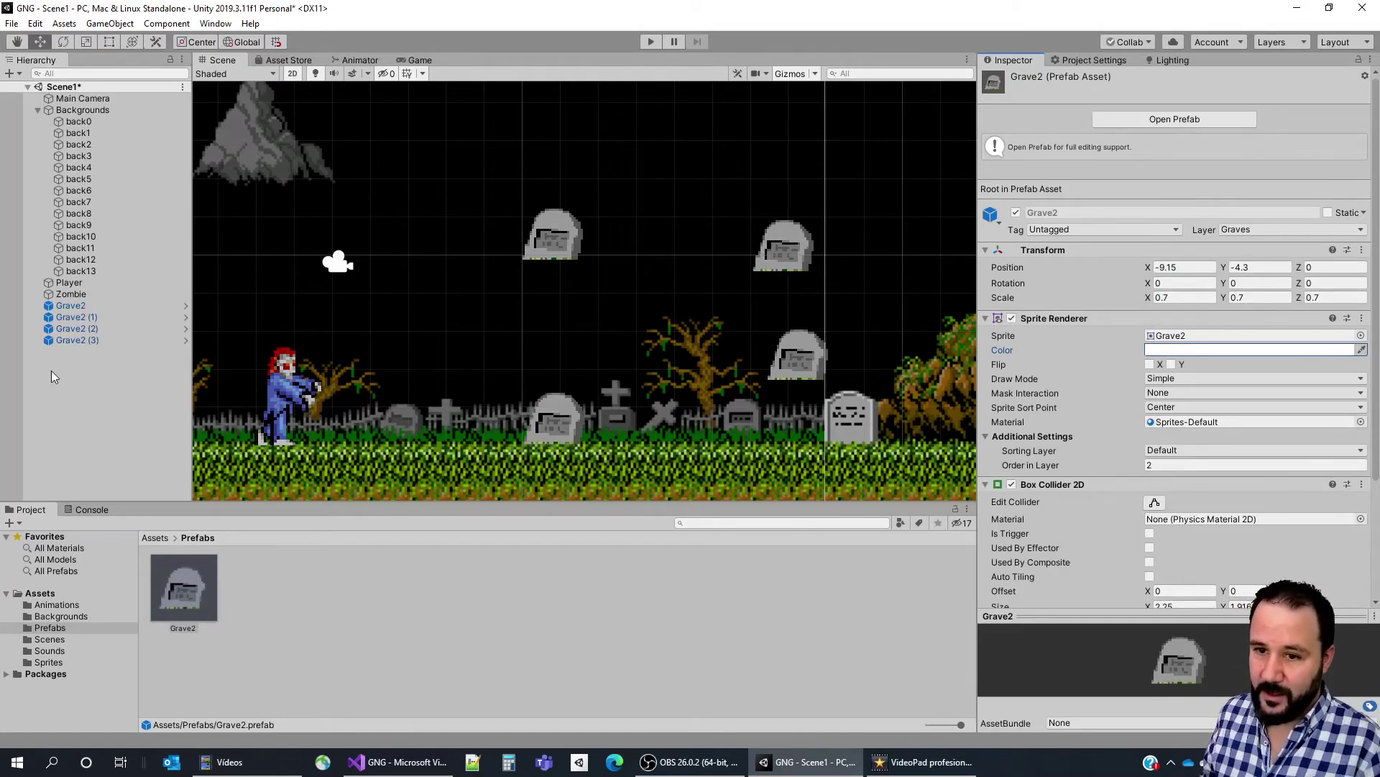
click(72, 305)
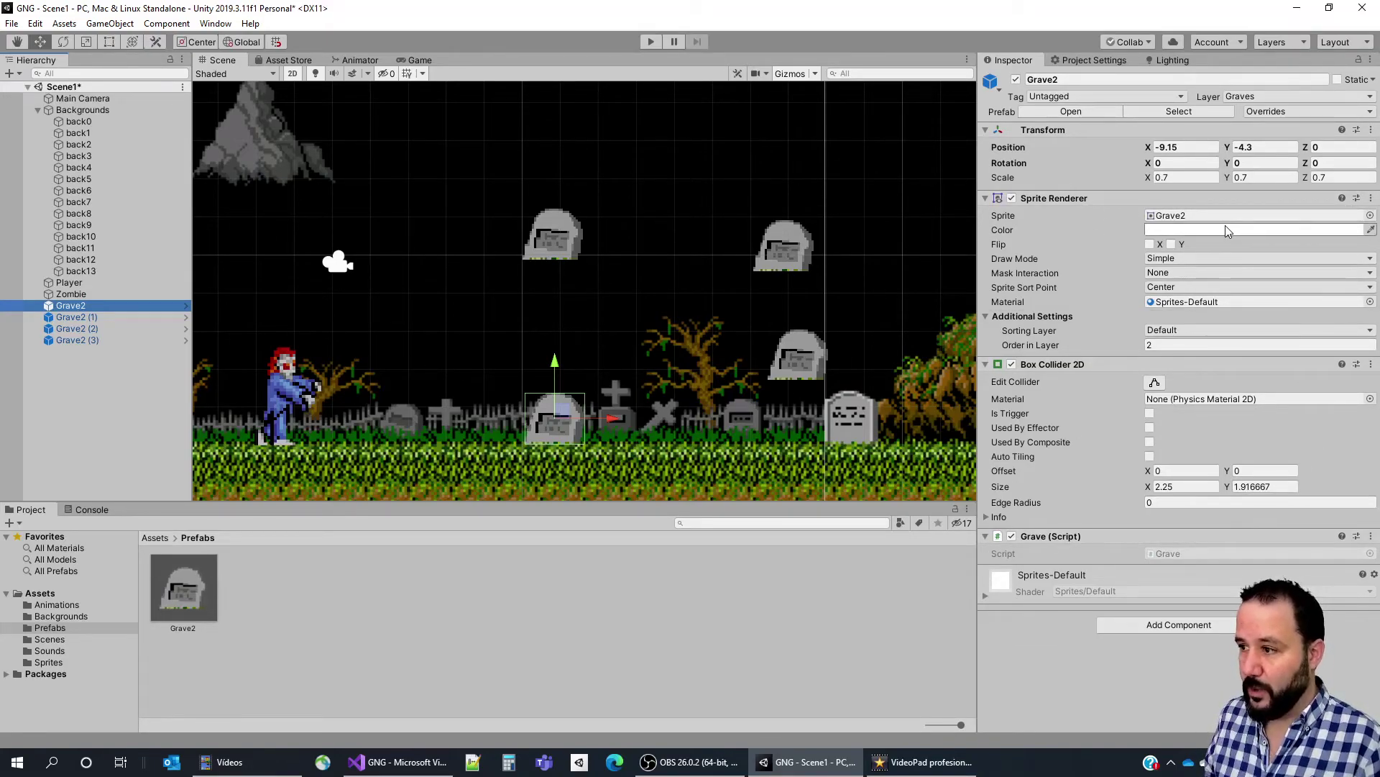
Set Grave2 (1)'s Sprite Renderer colour to red and view its prefab overrides.
click(71, 304)
click(79, 318)
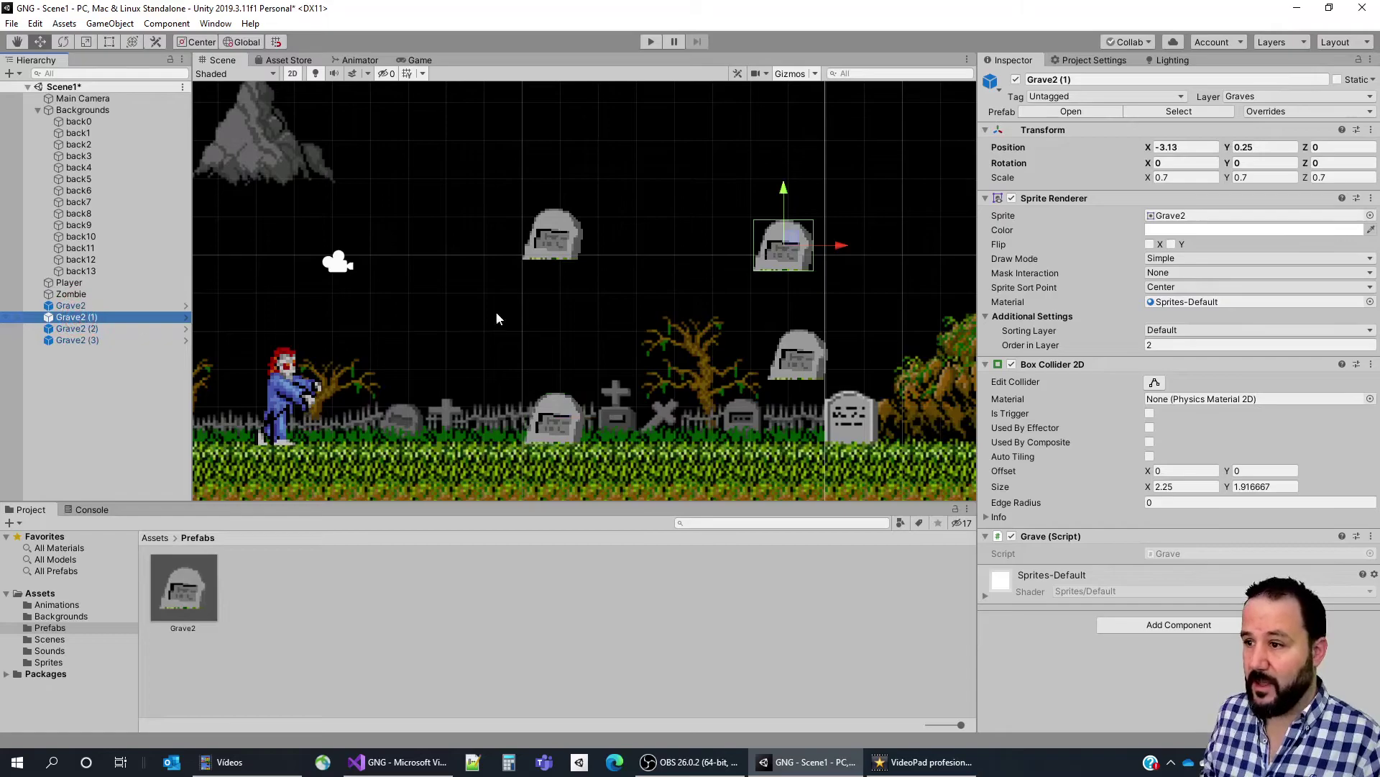
click(1249, 228)
click(1275, 223)
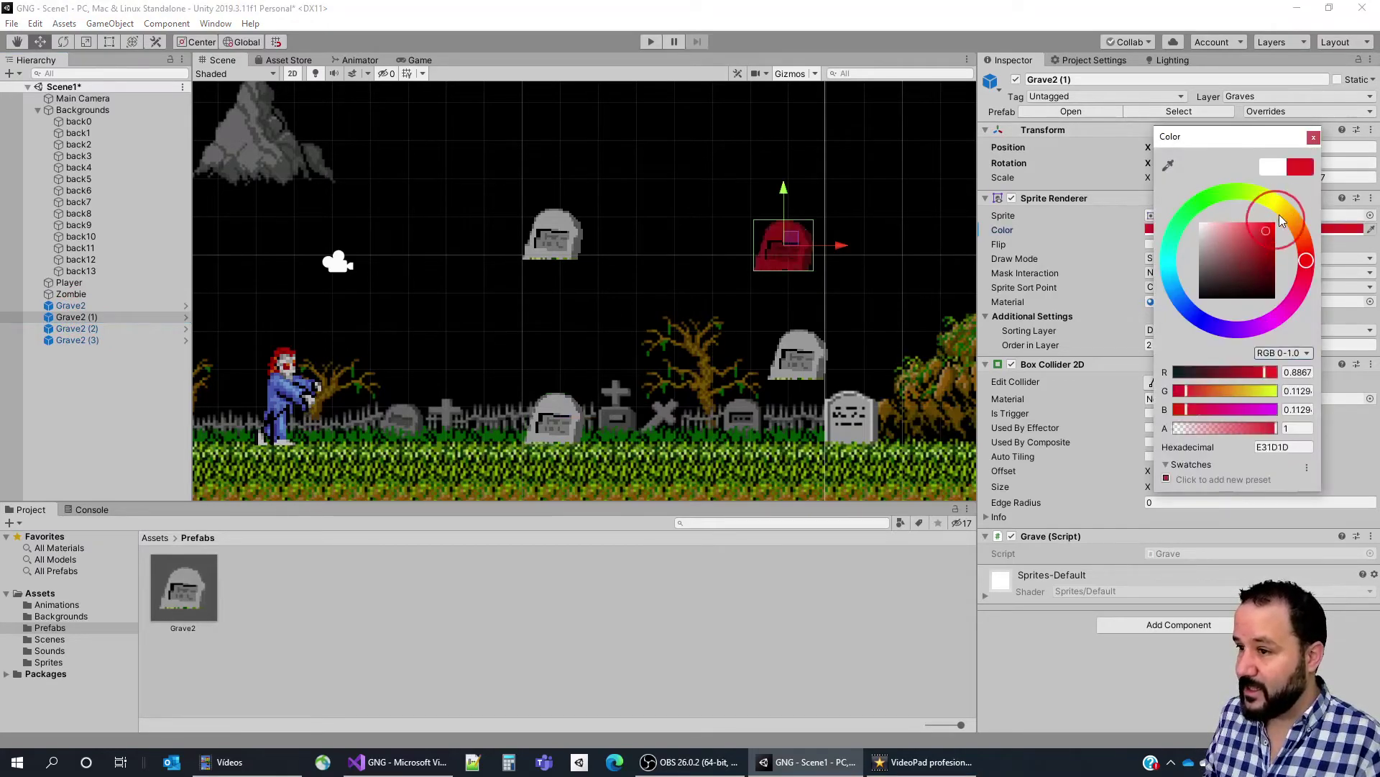
click(1314, 138)
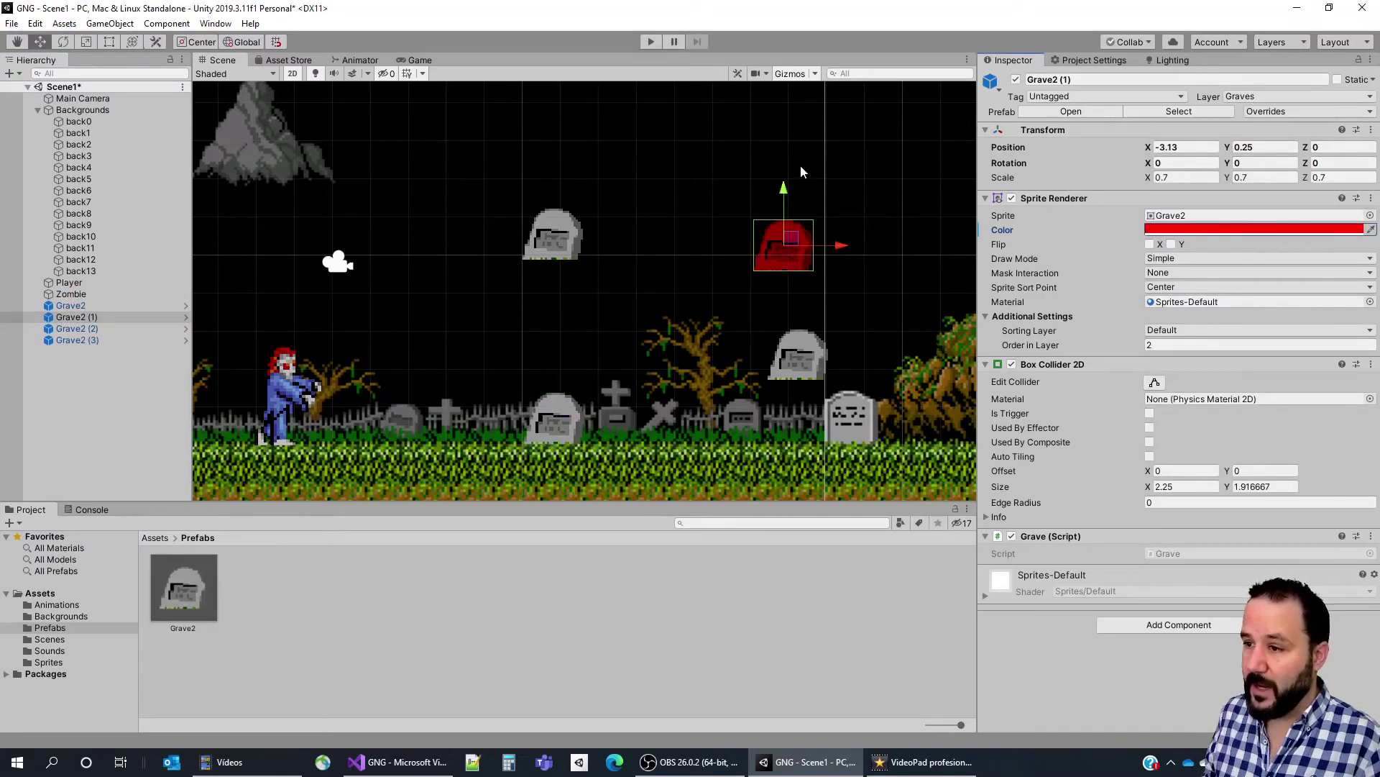
click(1120, 447)
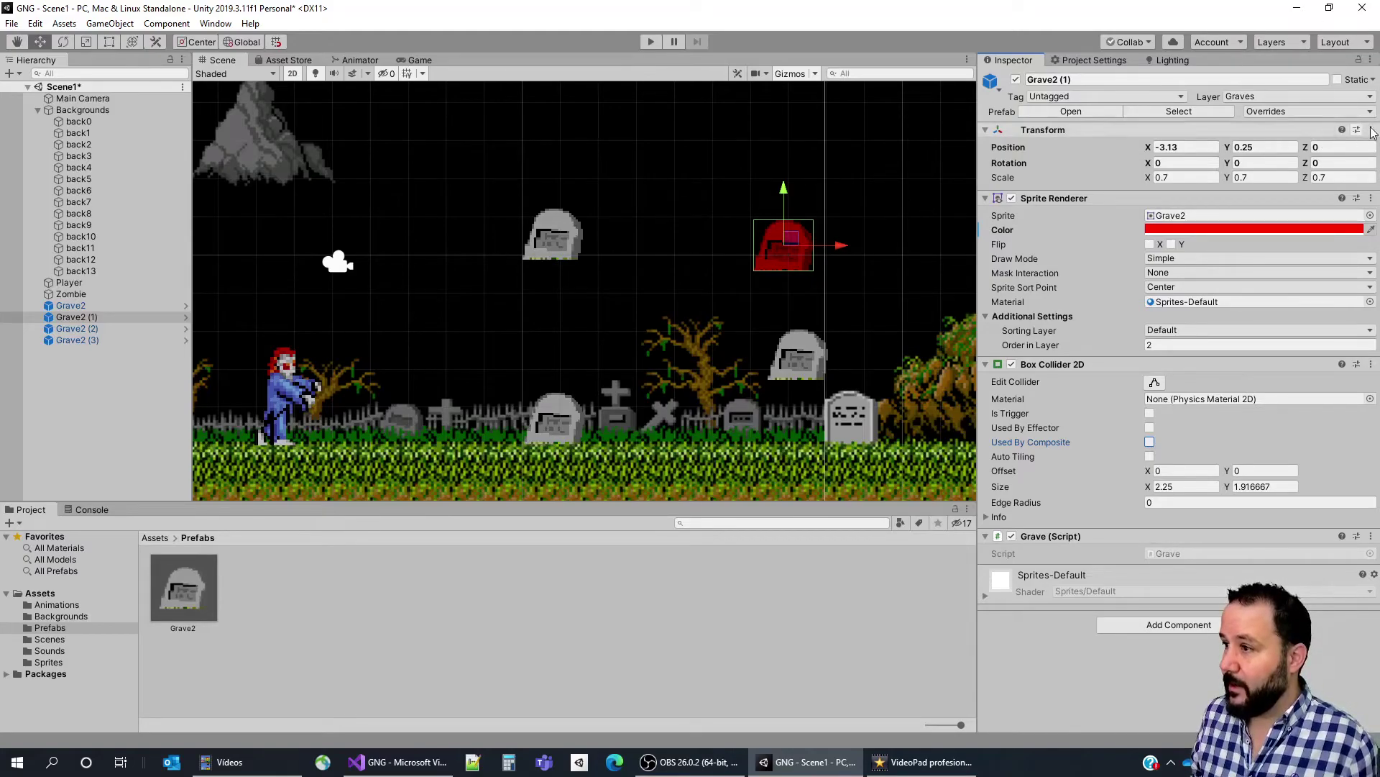
click(1278, 113)
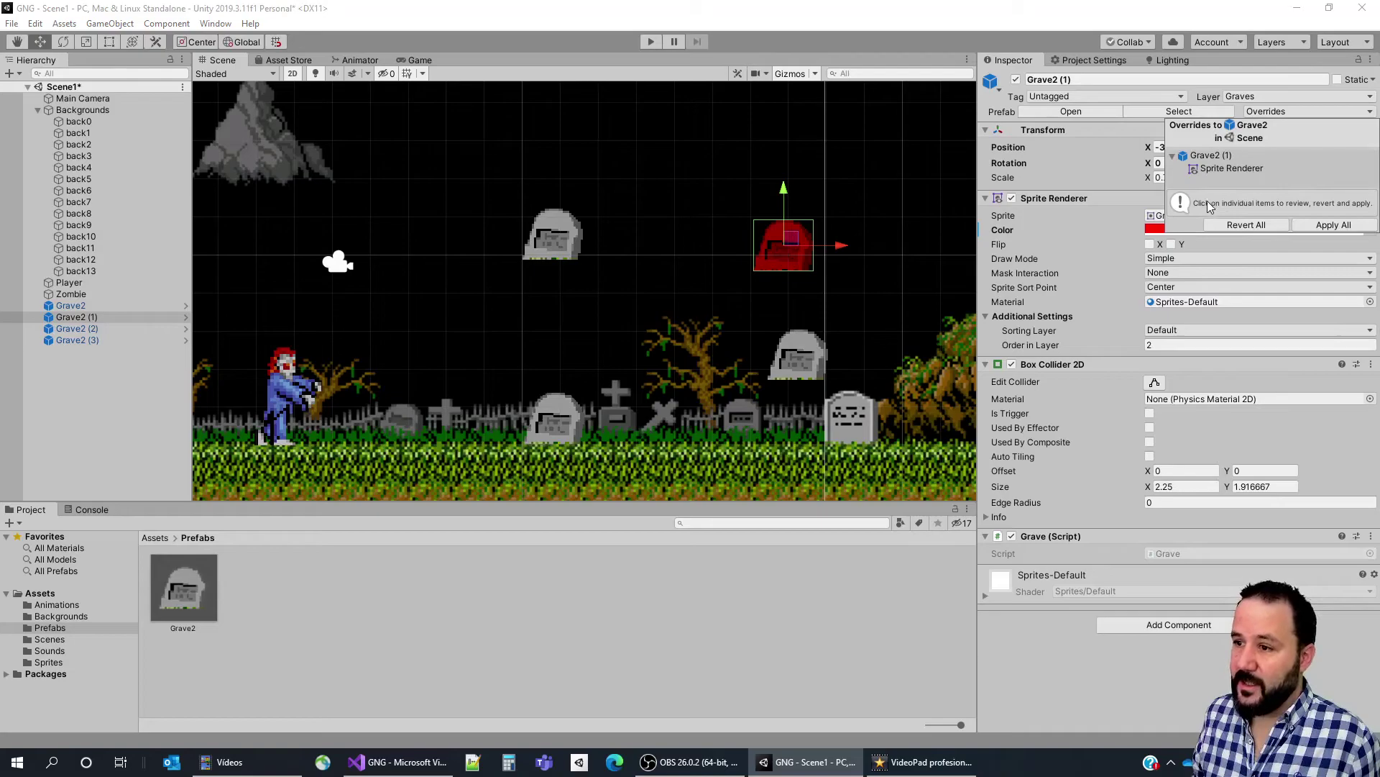
Revert and redo Grave2 (1)'s red tint, then Apply All overrides to the Grave2 prefab.
click(1237, 227)
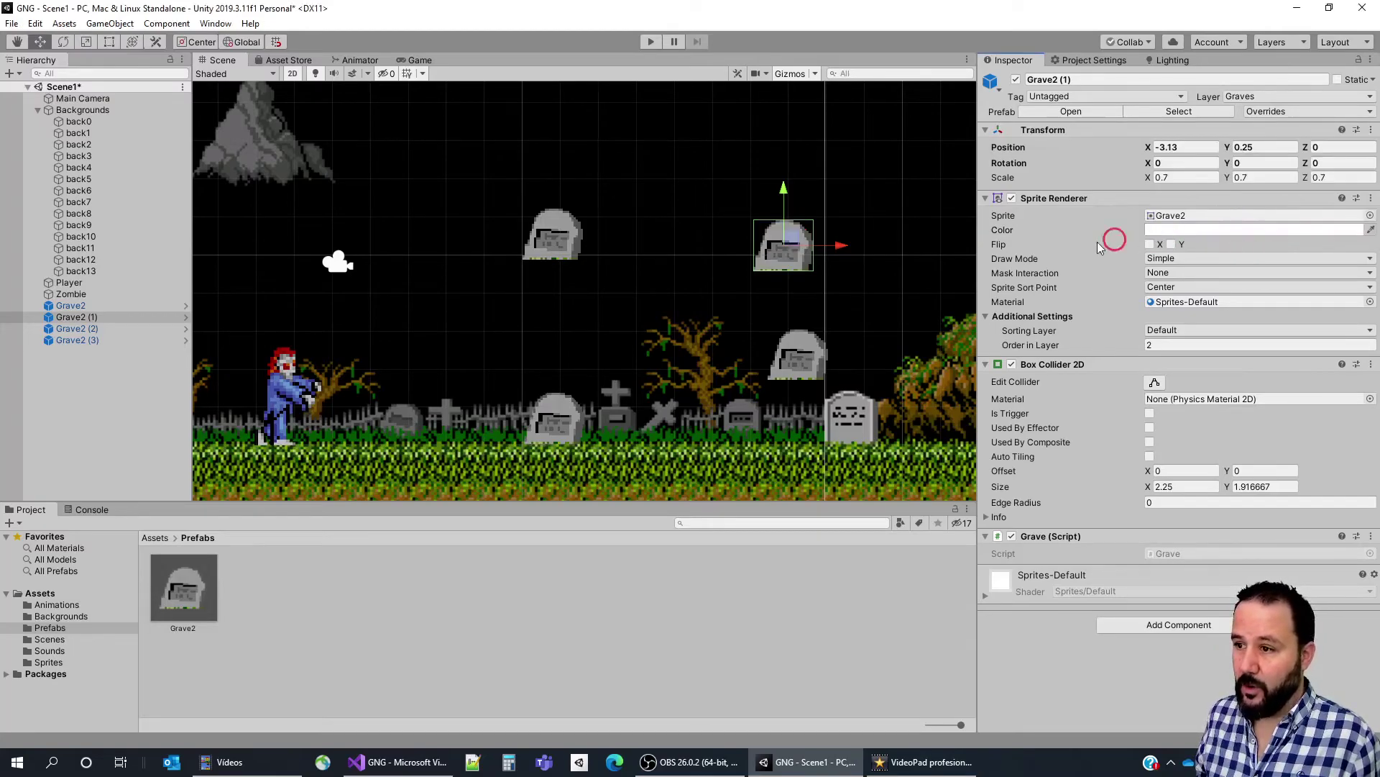
click(1212, 231)
drag(1287, 252, 1322, 245)
click(1366, 131)
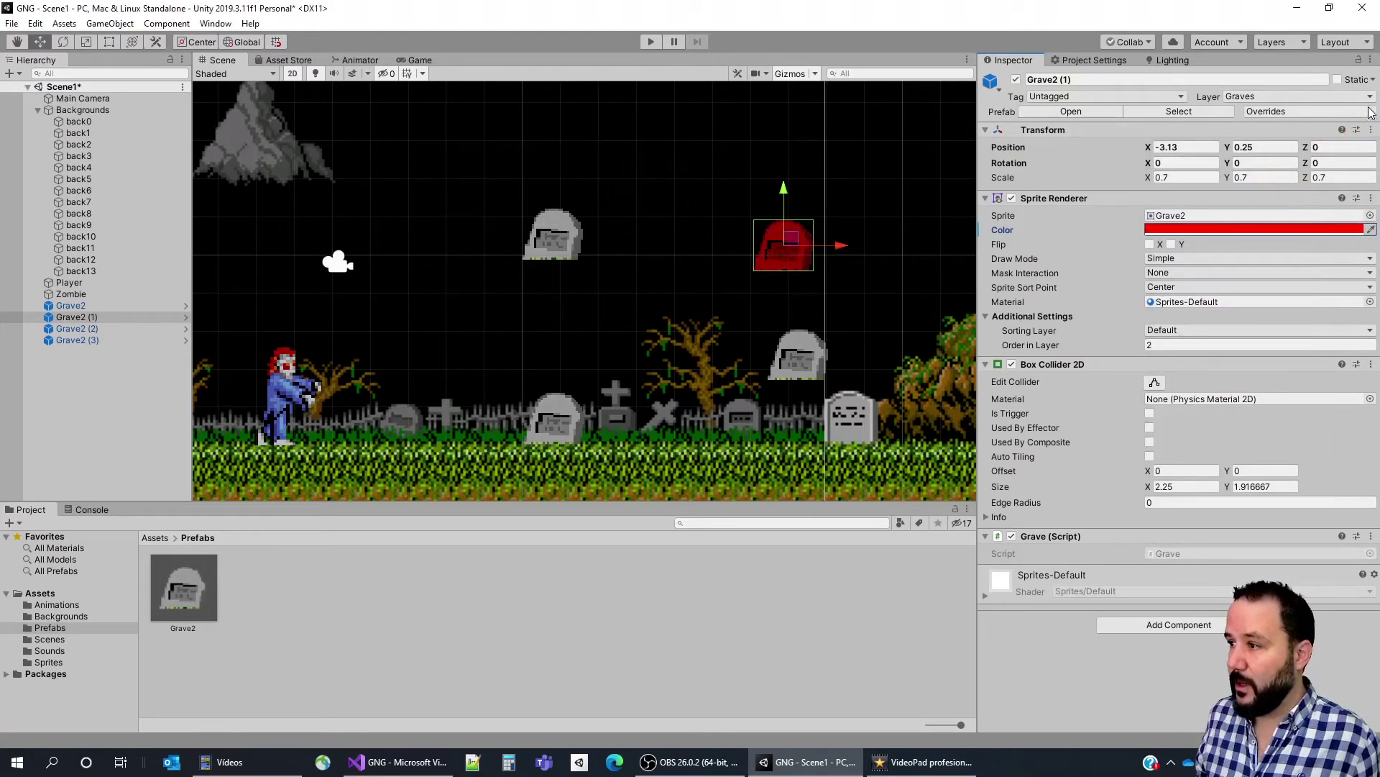
click(1370, 111)
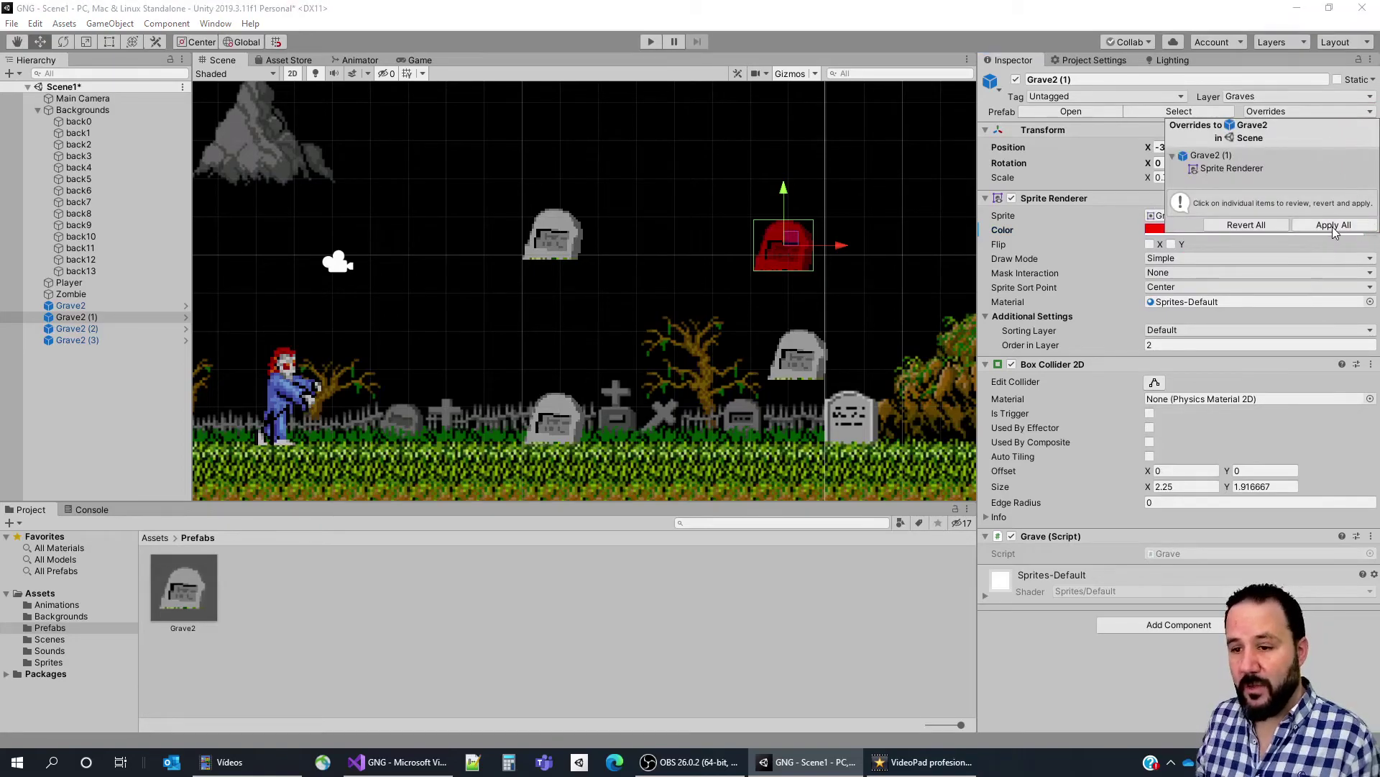
click(1294, 251)
click(1346, 109)
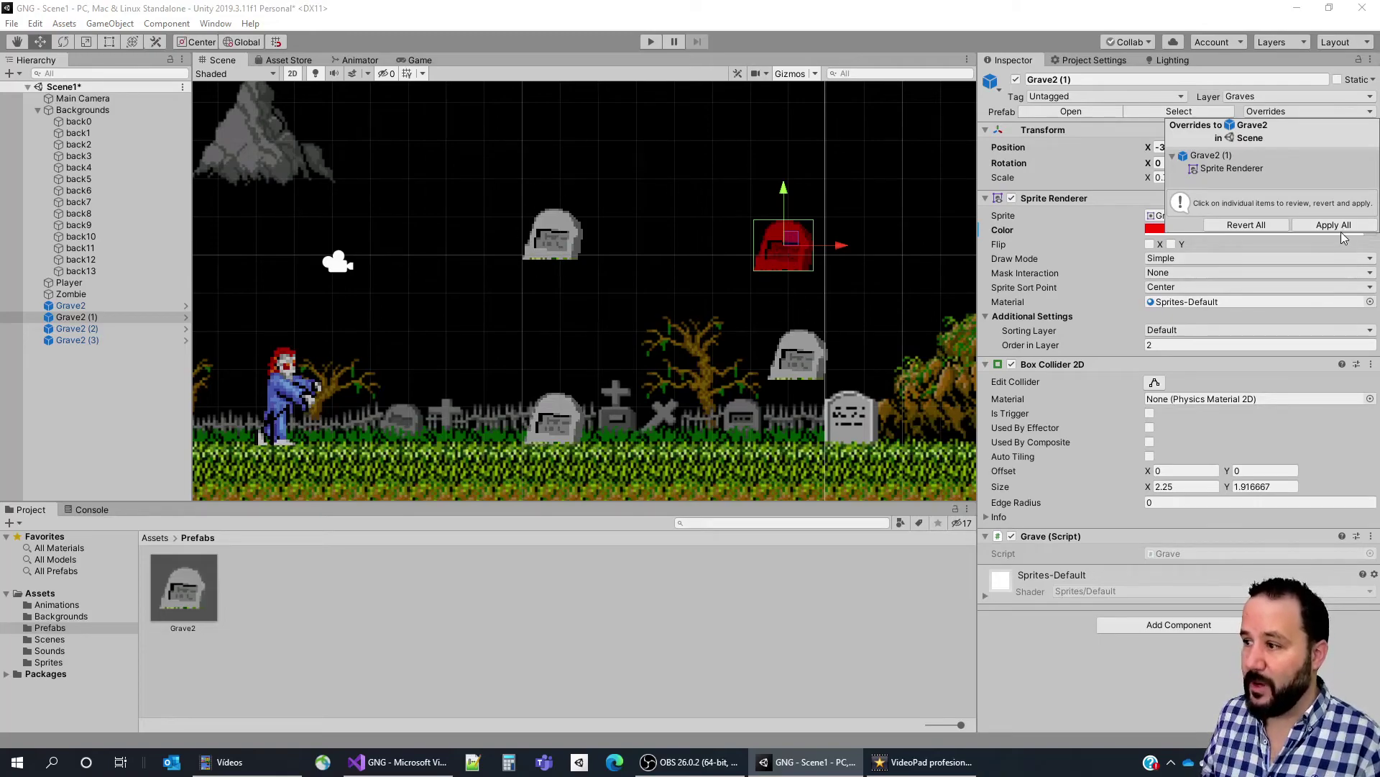
click(1334, 225)
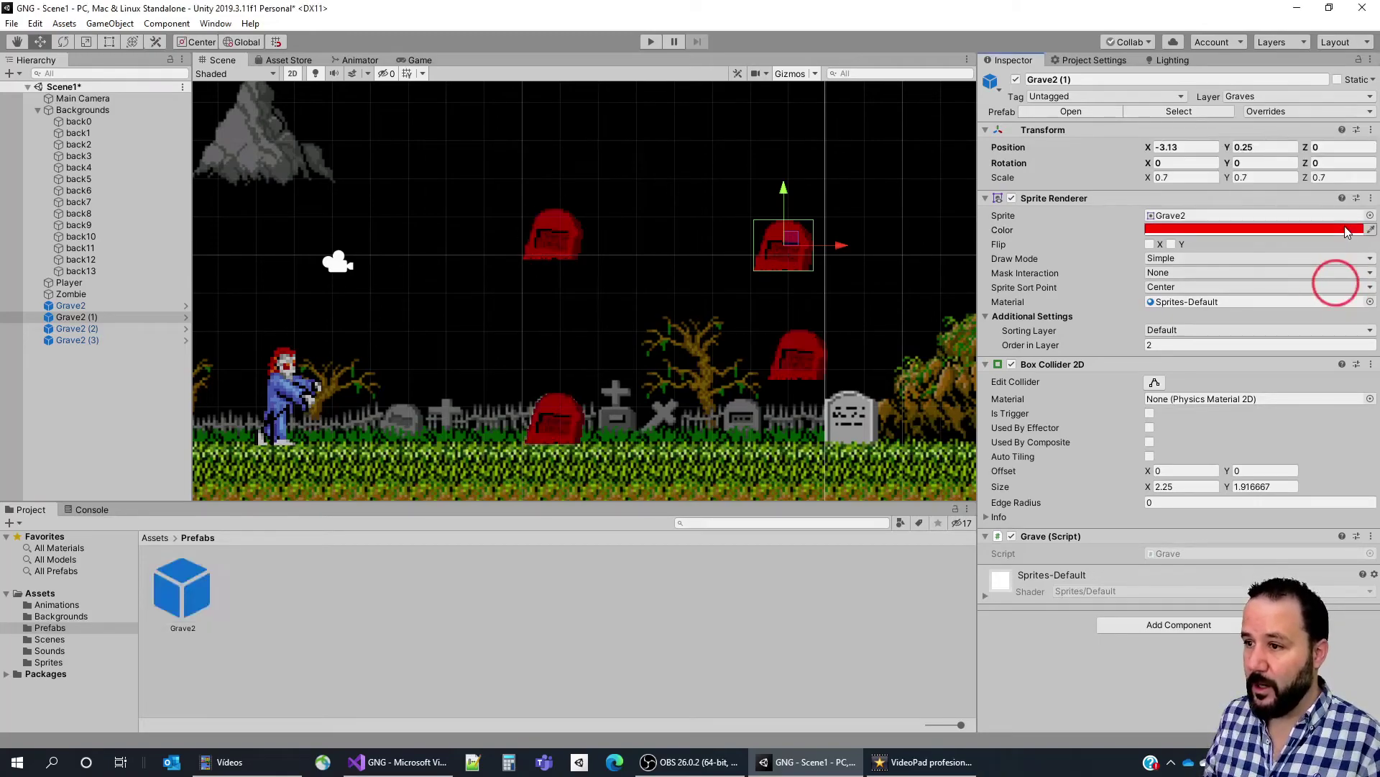
click(900, 297)
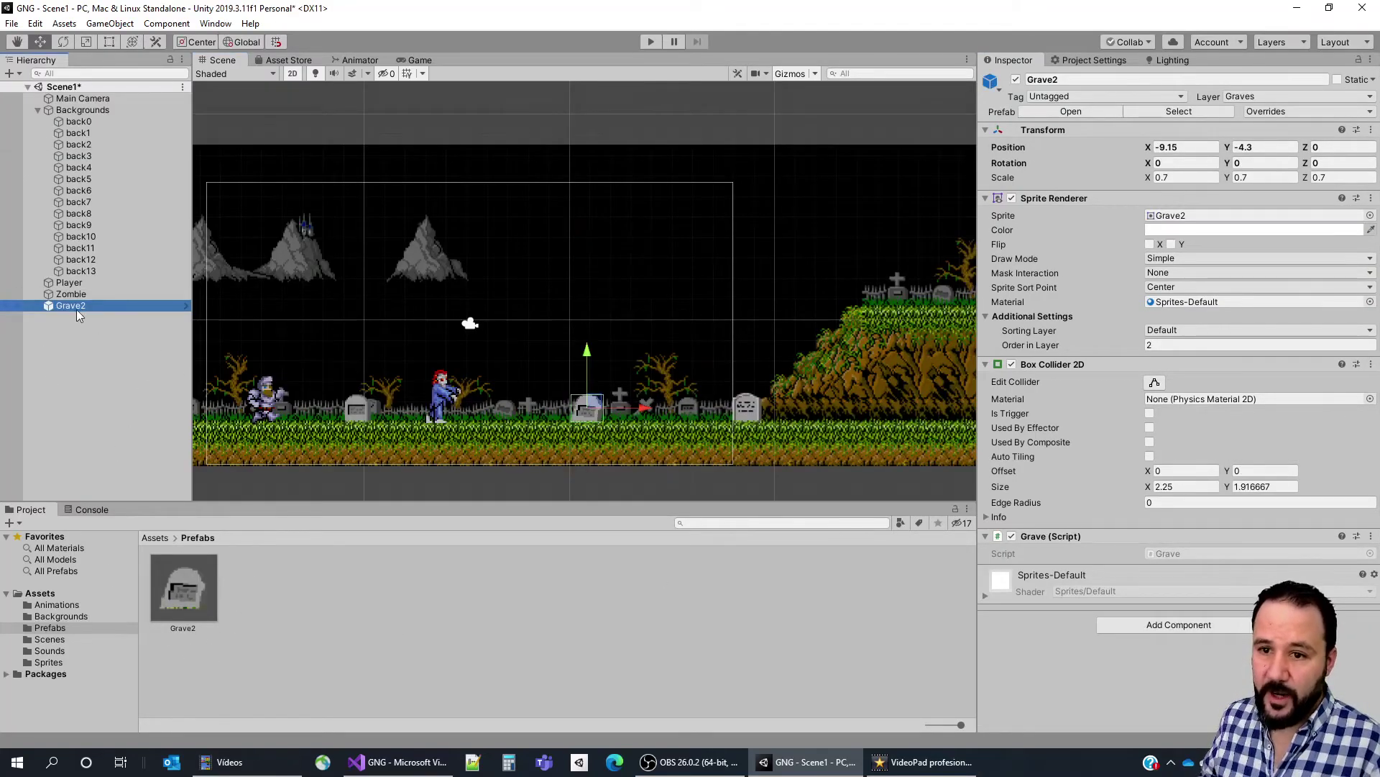
Duplicate Grave2 twice, sliding the first copy to X 14.39 and the next further right.
middle_drag(691, 436, 401, 455)
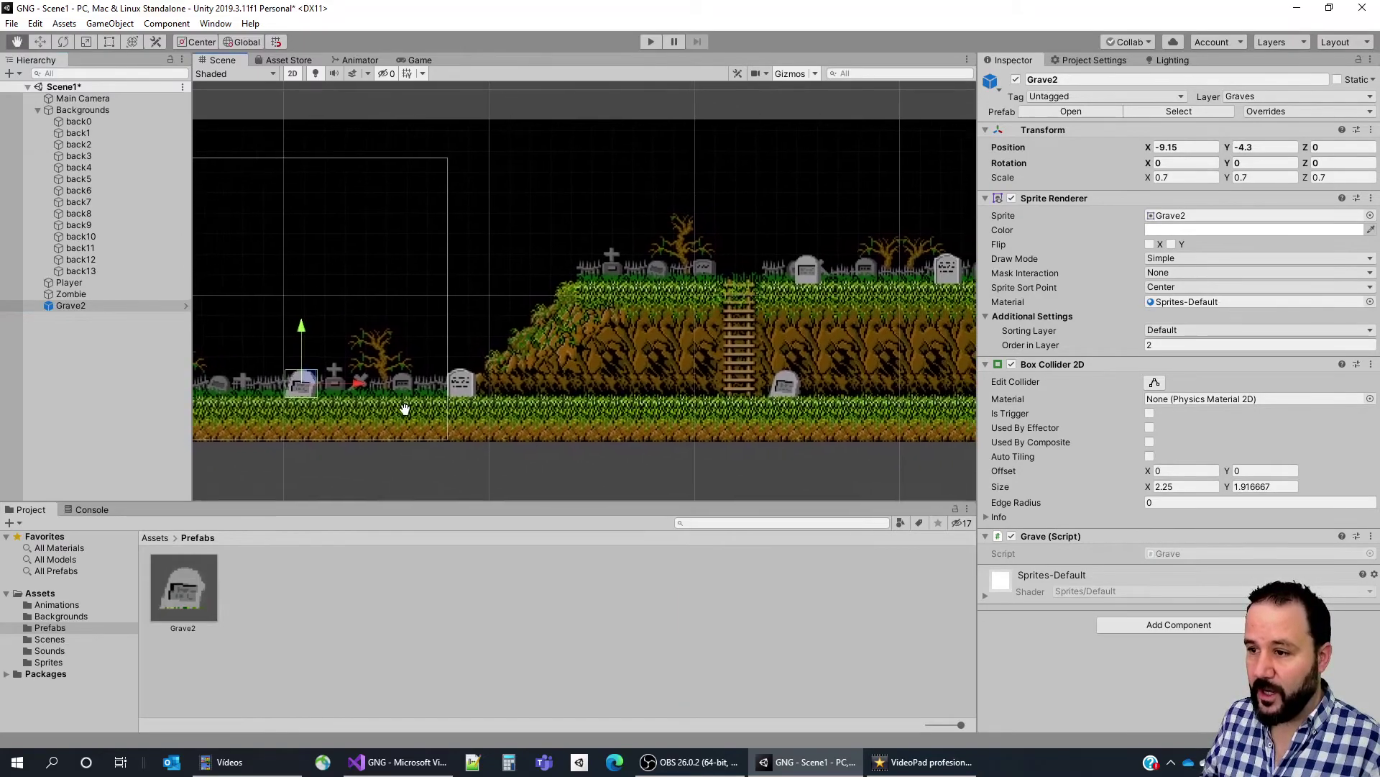
key(ctrl+d)
drag(352, 386, 837, 386)
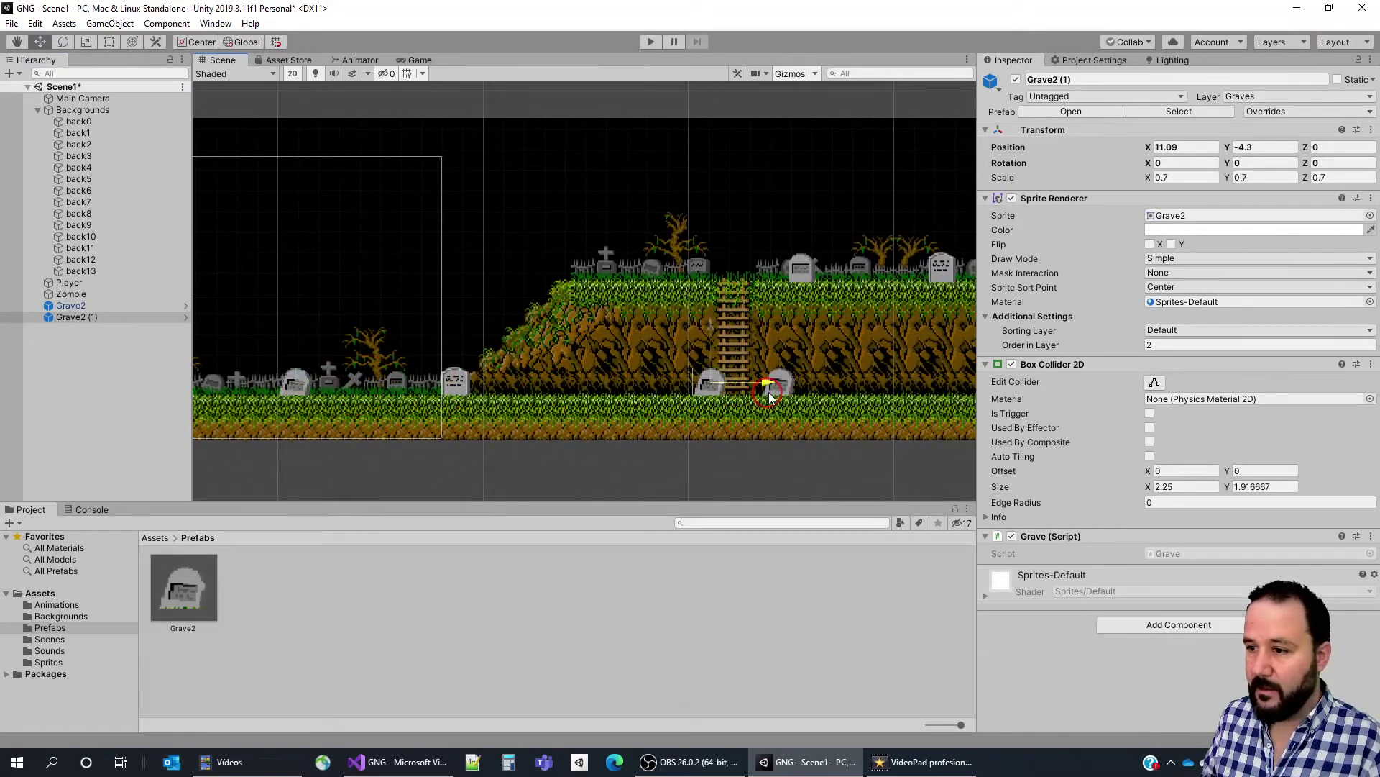
middle_drag(849, 454, 427, 446)
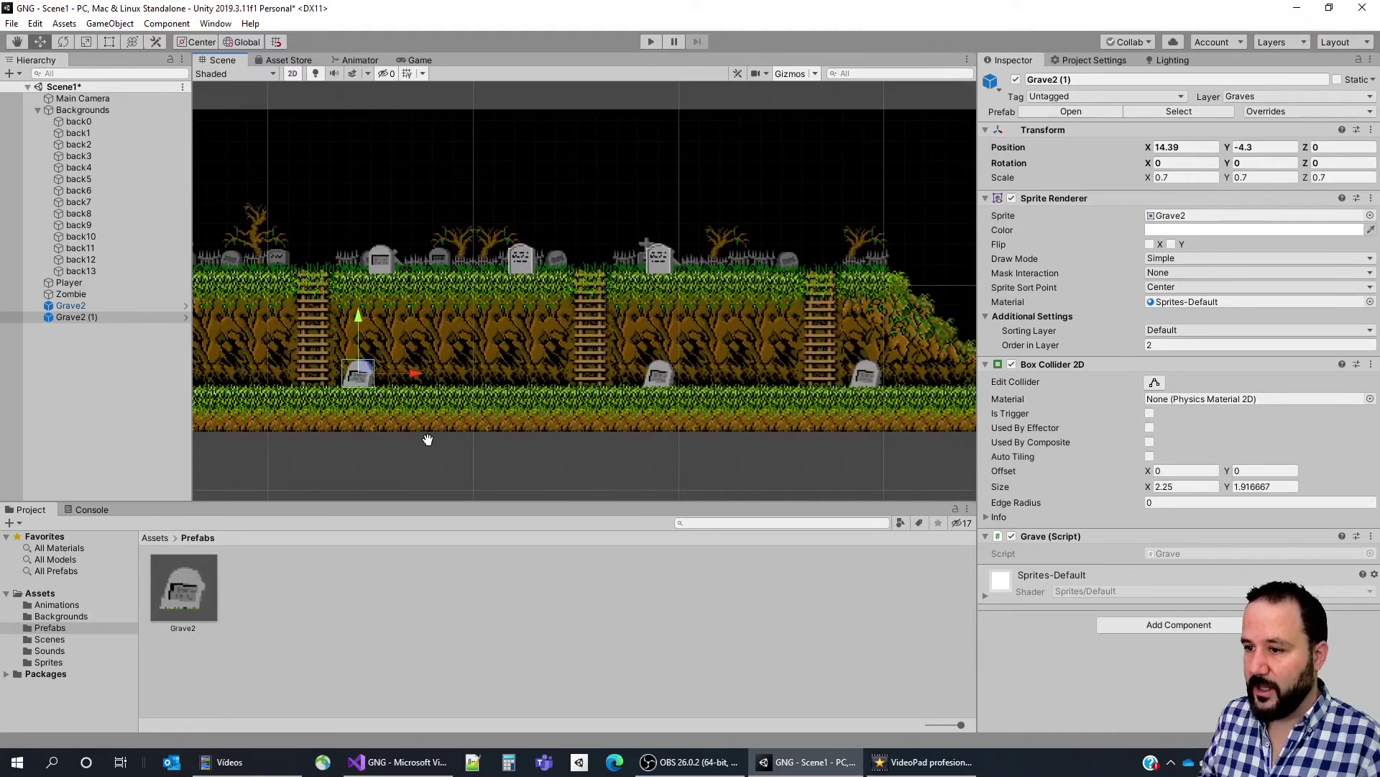
key(ctrl+d)
mouse_move(411, 379)
mouse_down()
mouse_move(728, 379)
mouse_move(713, 379)
mouse_up()
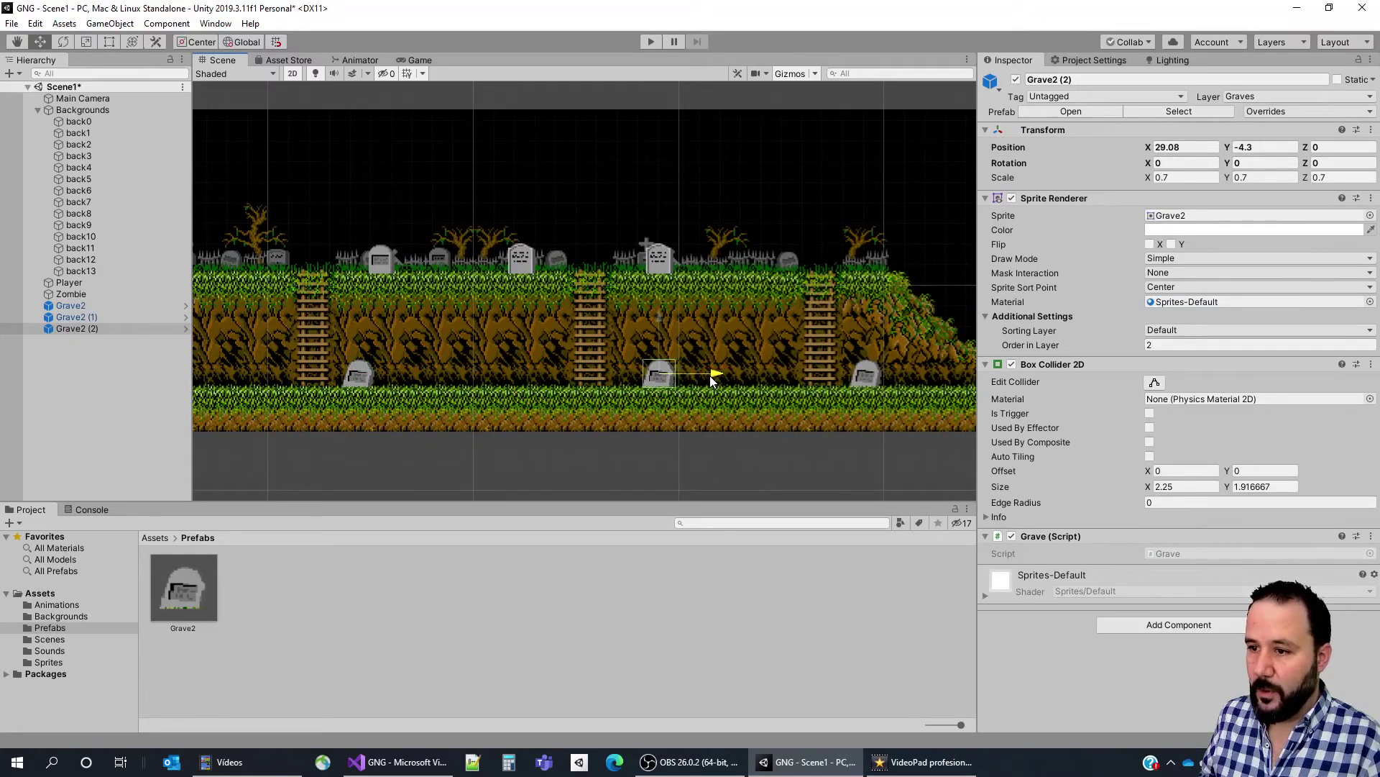
Make another Grave2 copy near the far end of the level.
mouse_move(718, 417)
mouse_down()
mouse_move(463, 416)
mouse_move(496, 367)
mouse_move(646, 361)
mouse_up()
key(ctrl+d)
key(w)
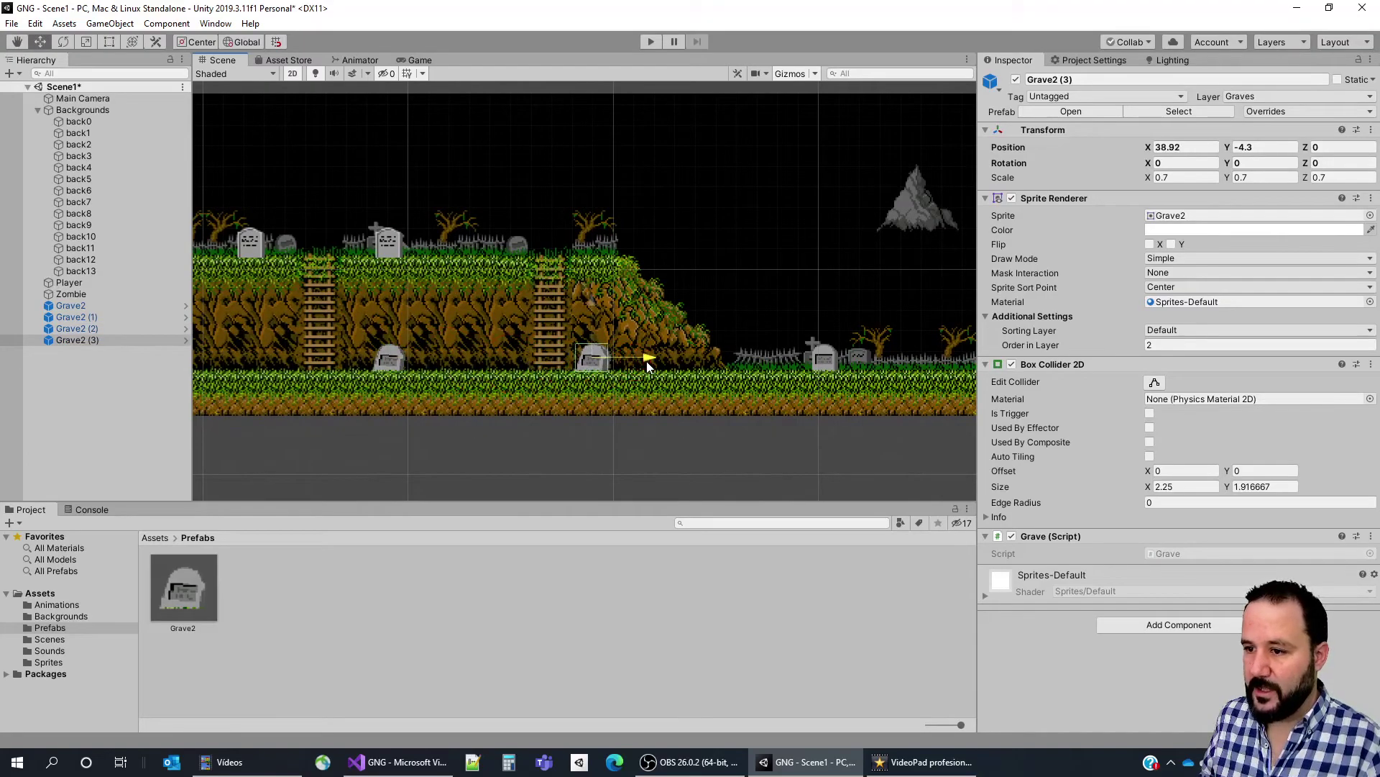
scroll(647, 388, up, 2)
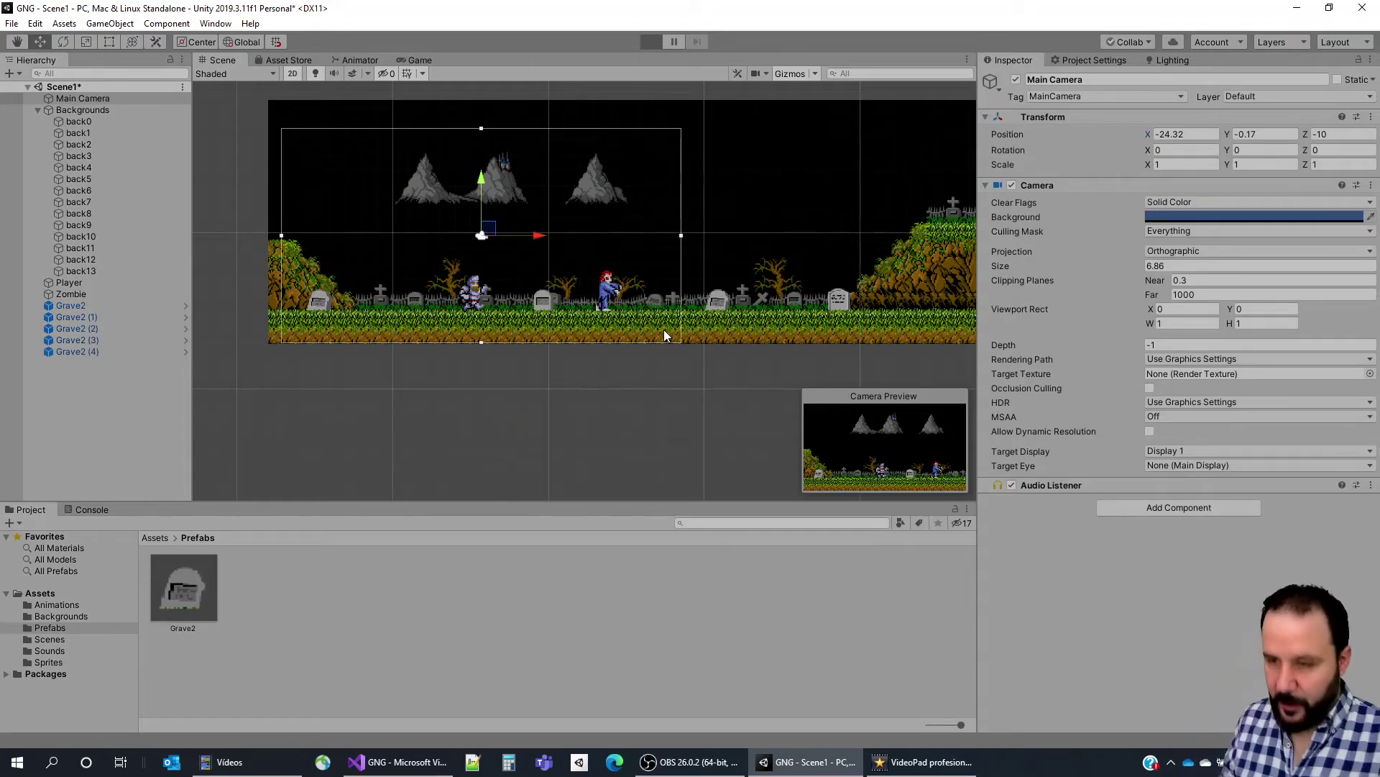
key(ctrl+p)
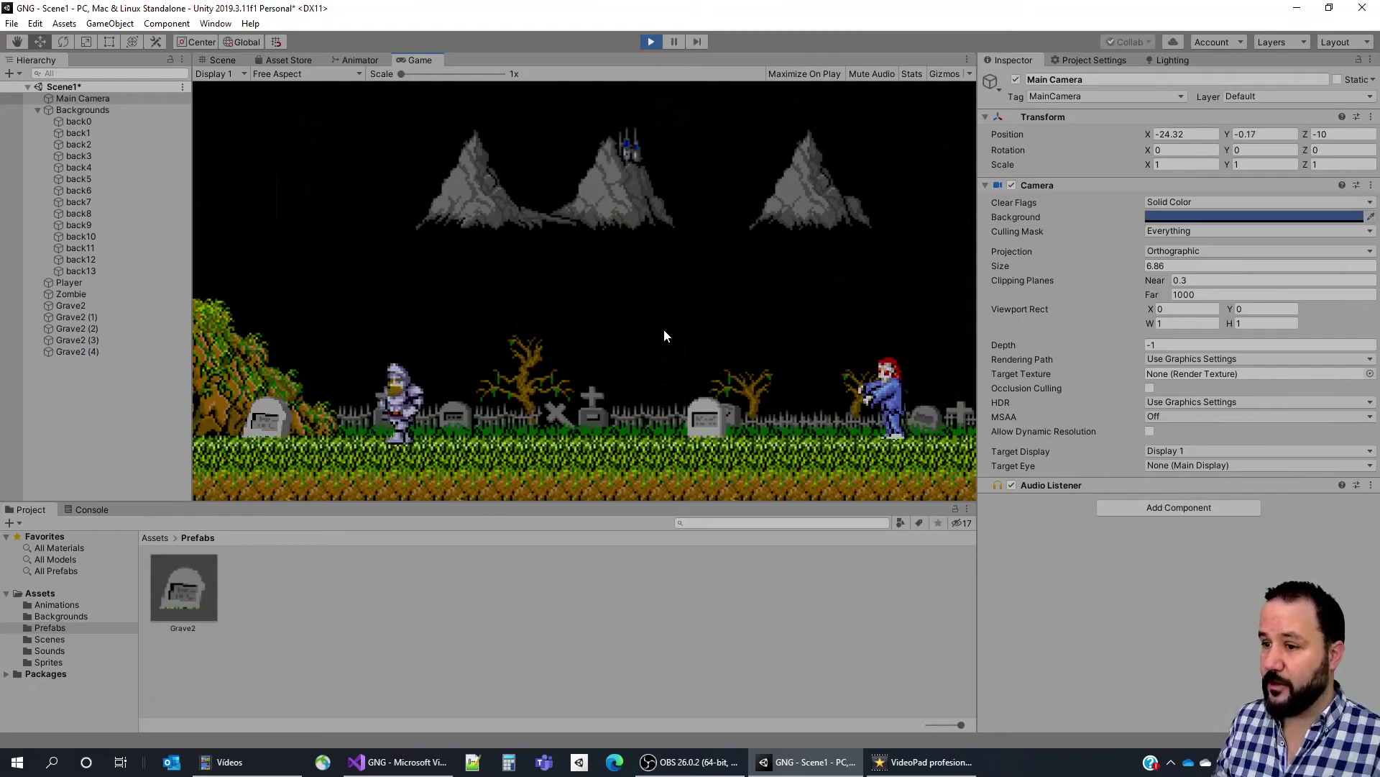
key(Left)
key(Left)
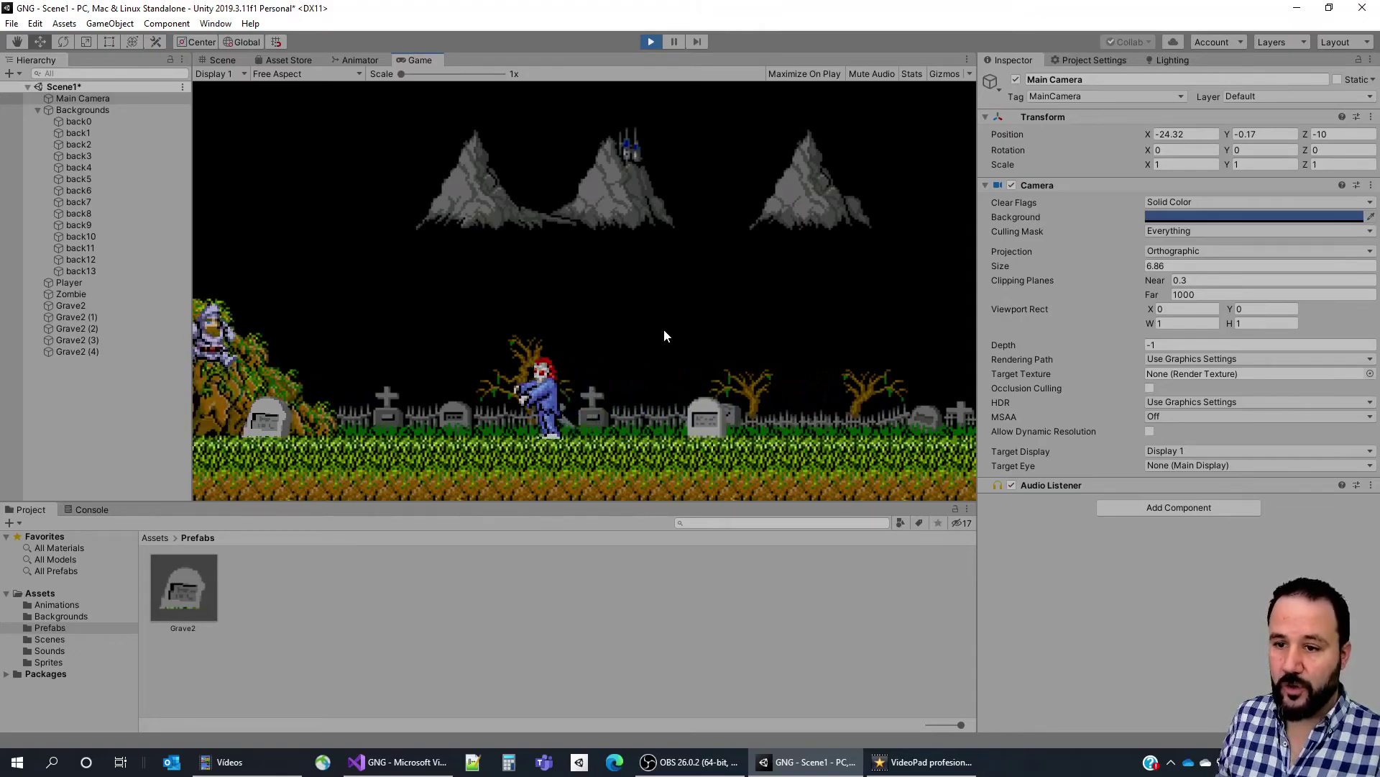
key(space)
key(Right)
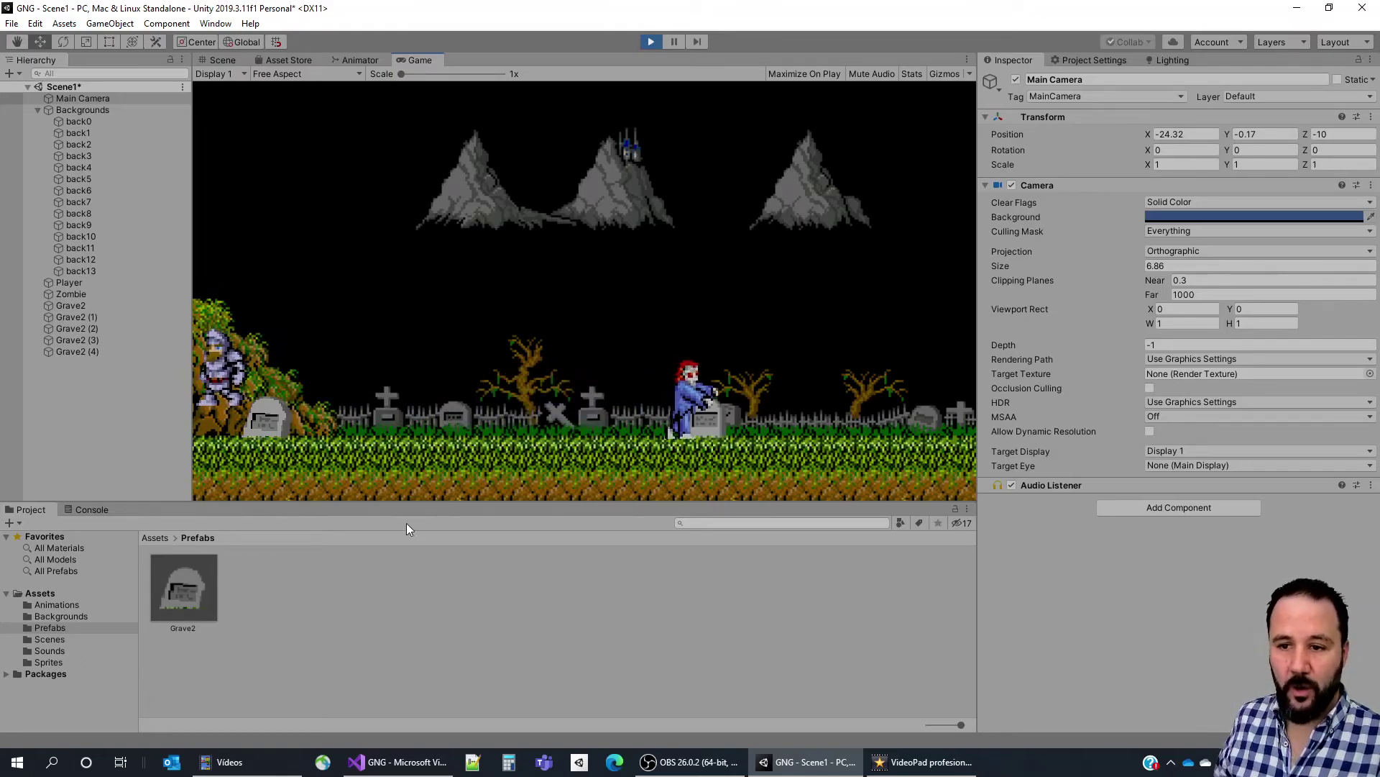
click(650, 41)
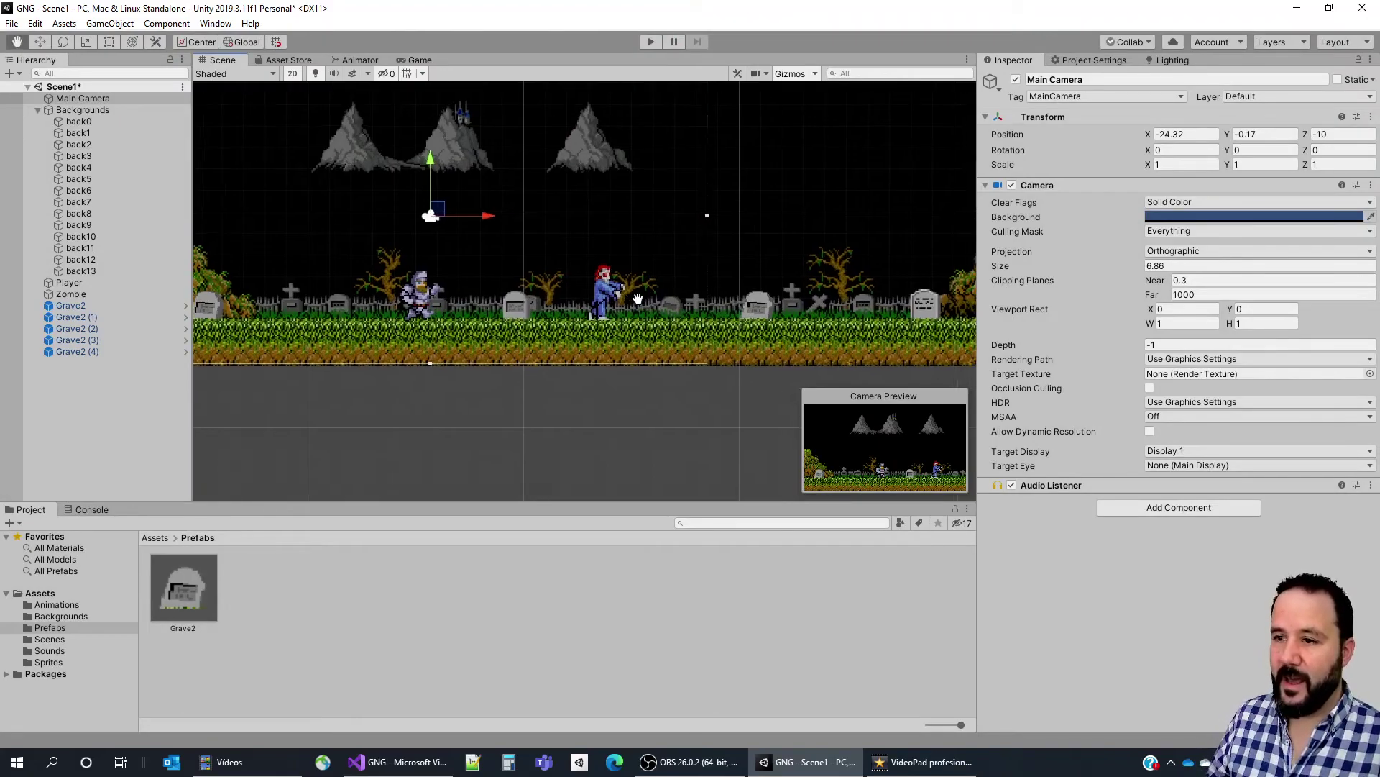
Focus on Grave2 and remove its Box Collider 2D, keeping the Sprite Renderer and Grave script.
double_click(71, 305)
scroll(567, 371, up, 2)
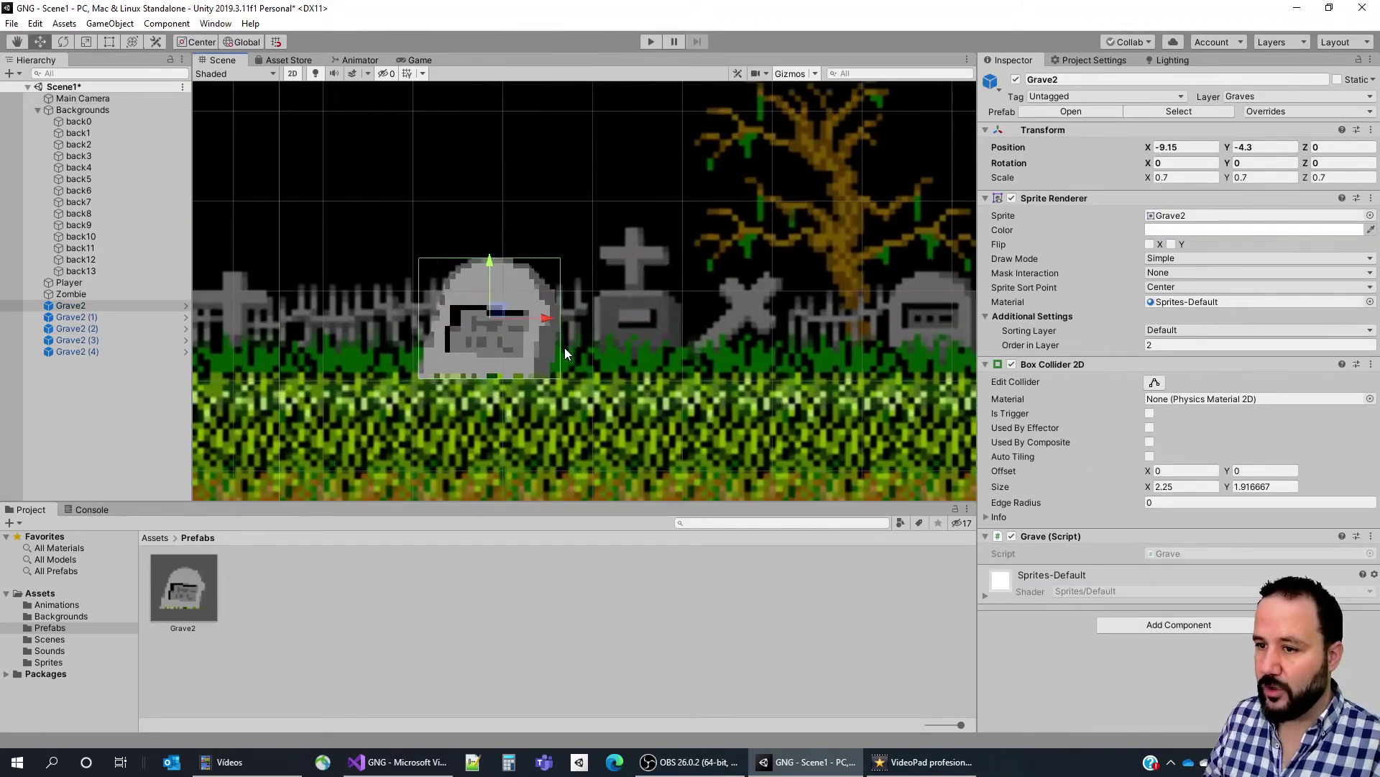
scroll(563, 348, up, 1)
scroll(499, 330, up, 1)
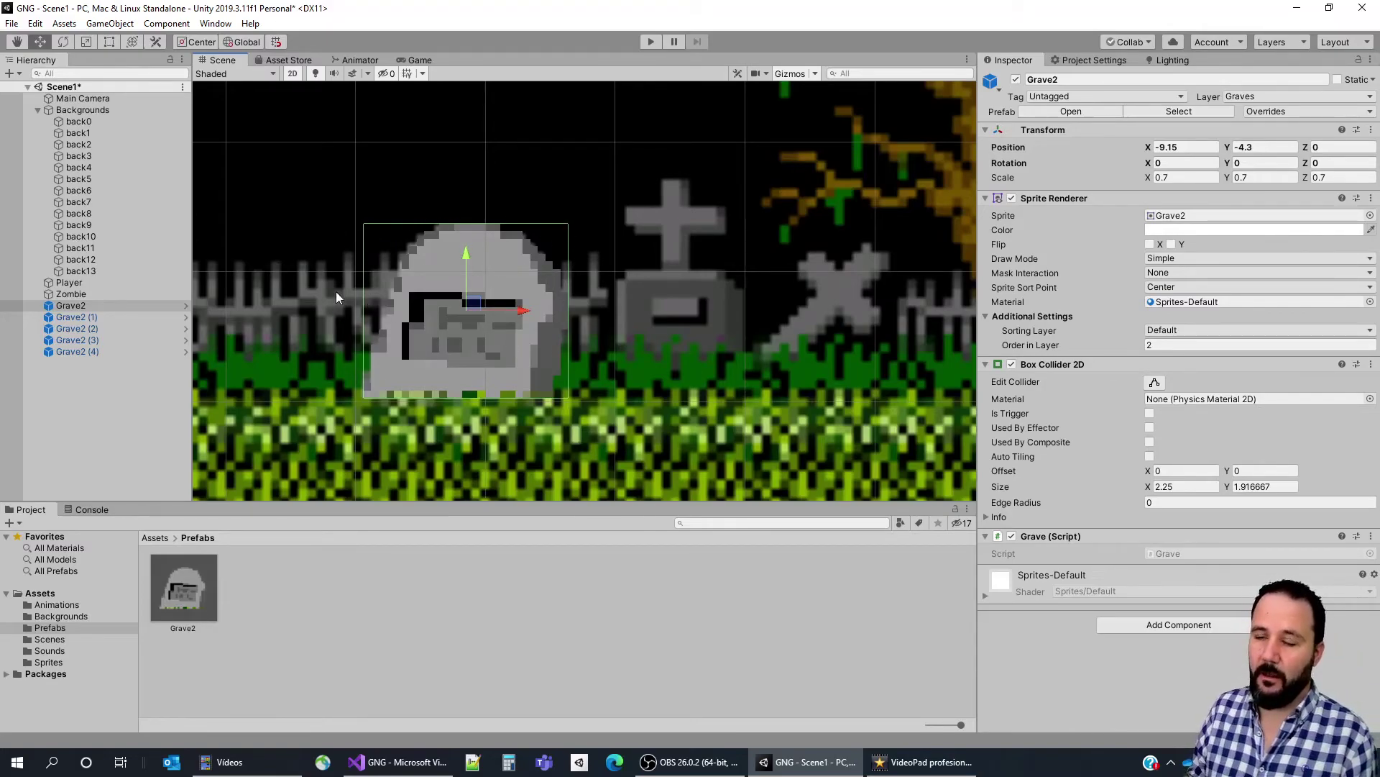
scroll(545, 286, down, 1)
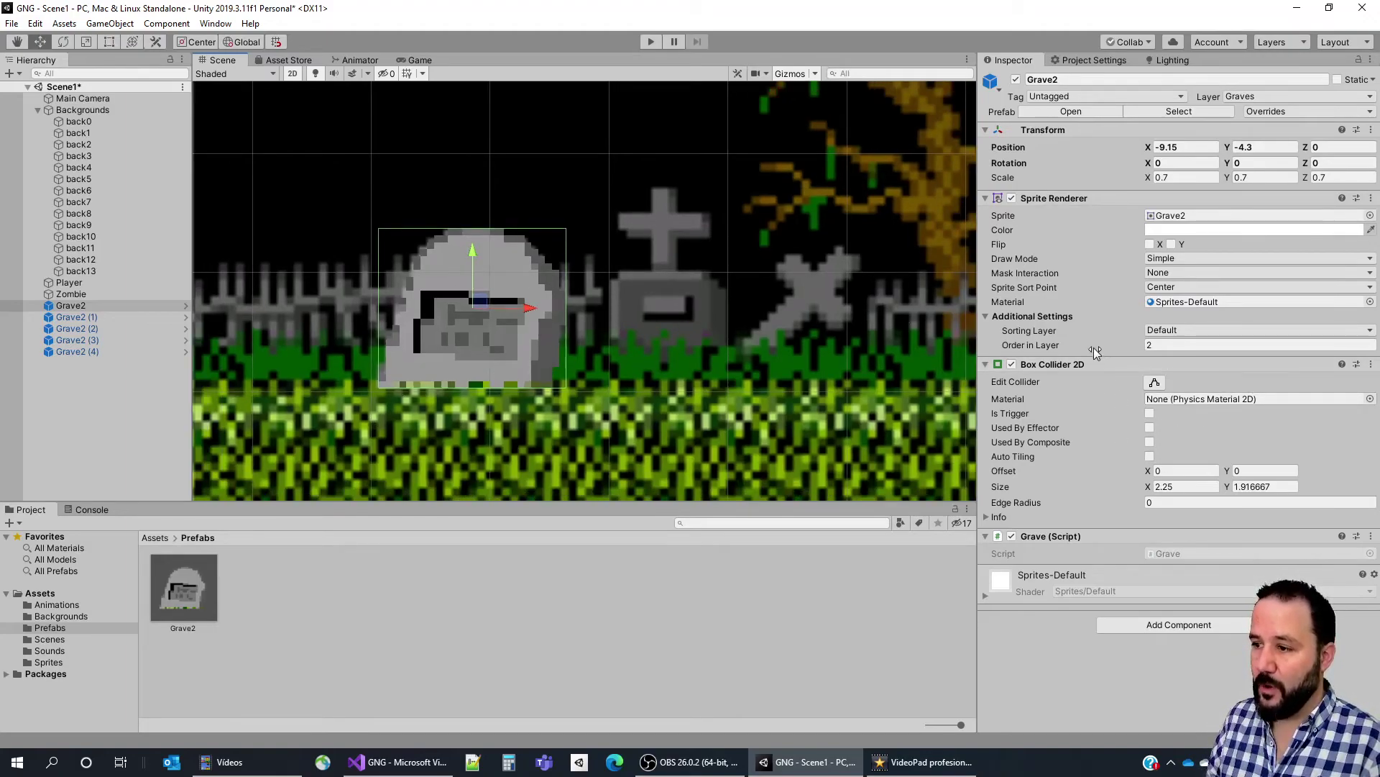
click(1372, 365)
click(1300, 400)
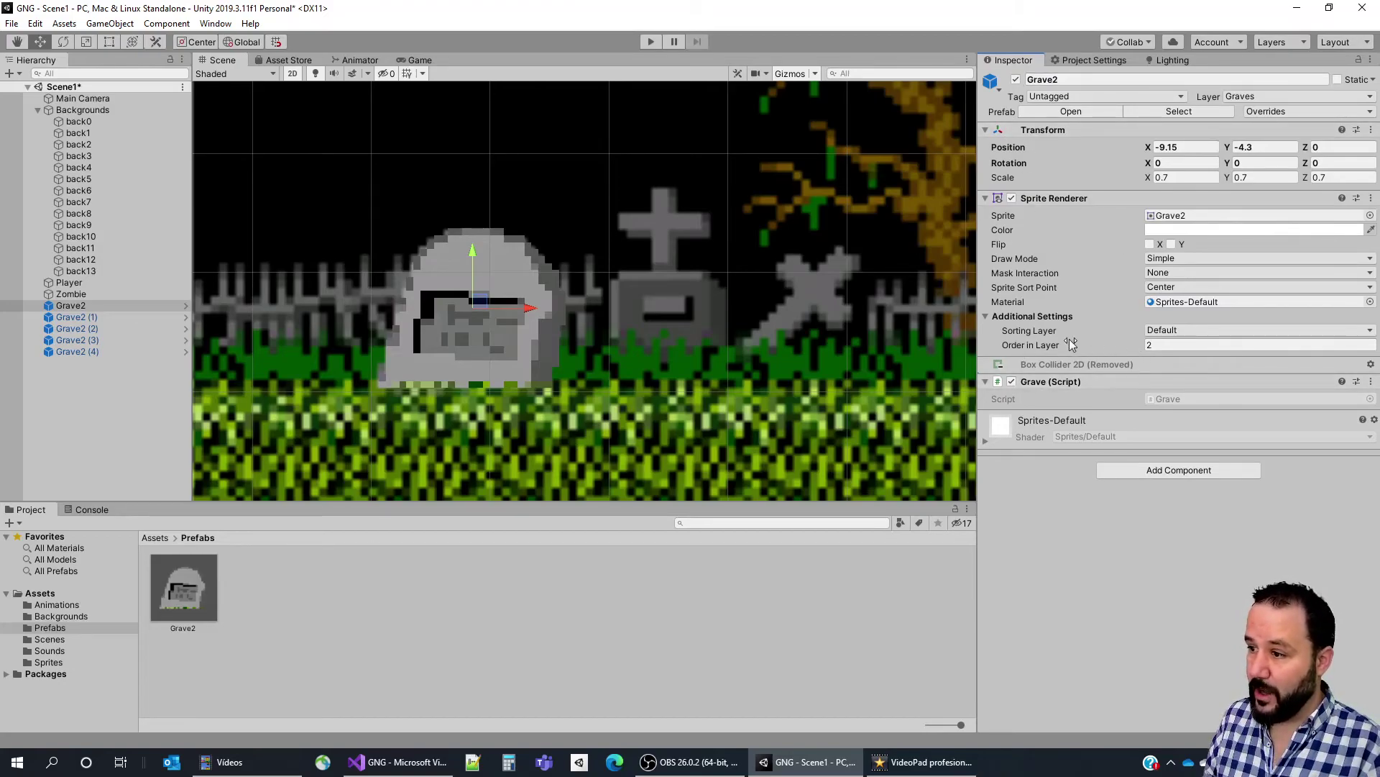
Add a Polygon Collider 2D component to Grave2.
click(1196, 472)
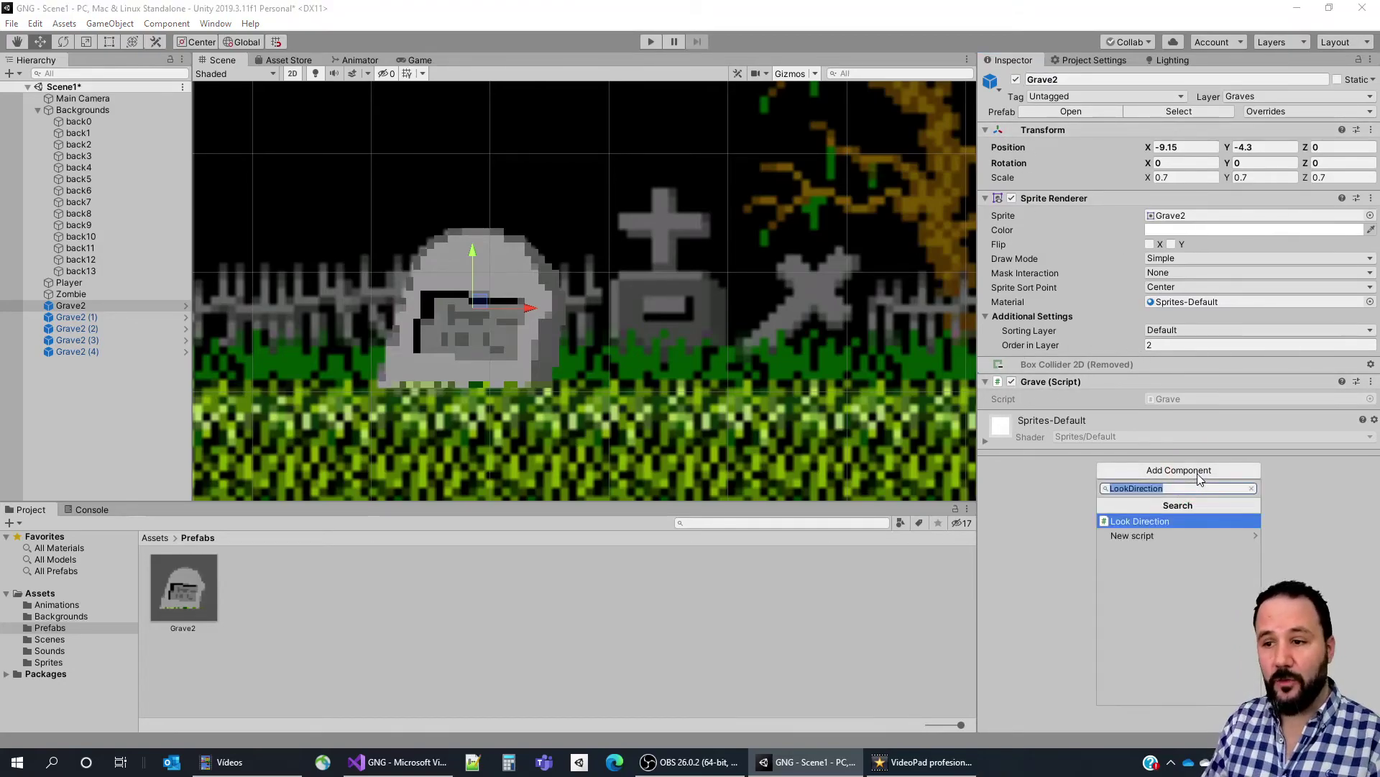
text(pol)
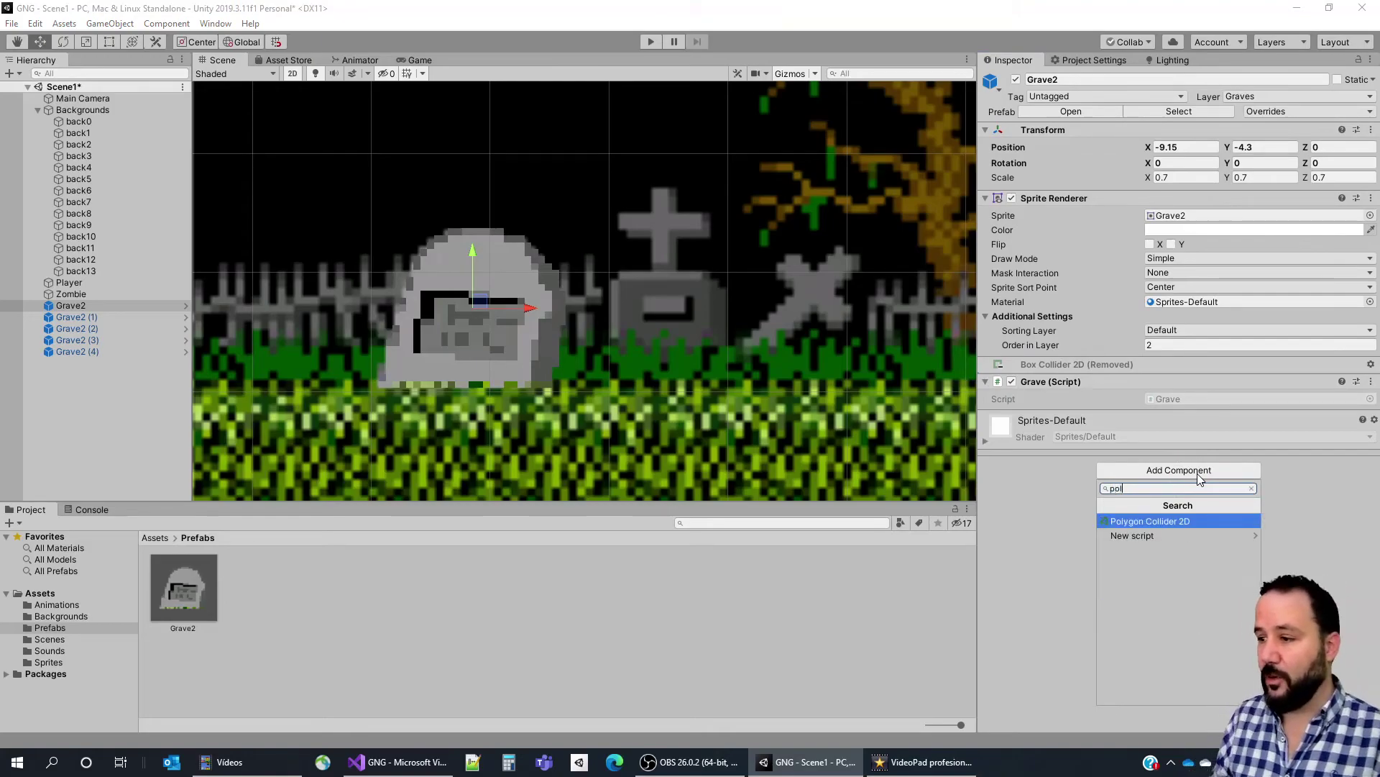
key(Return)
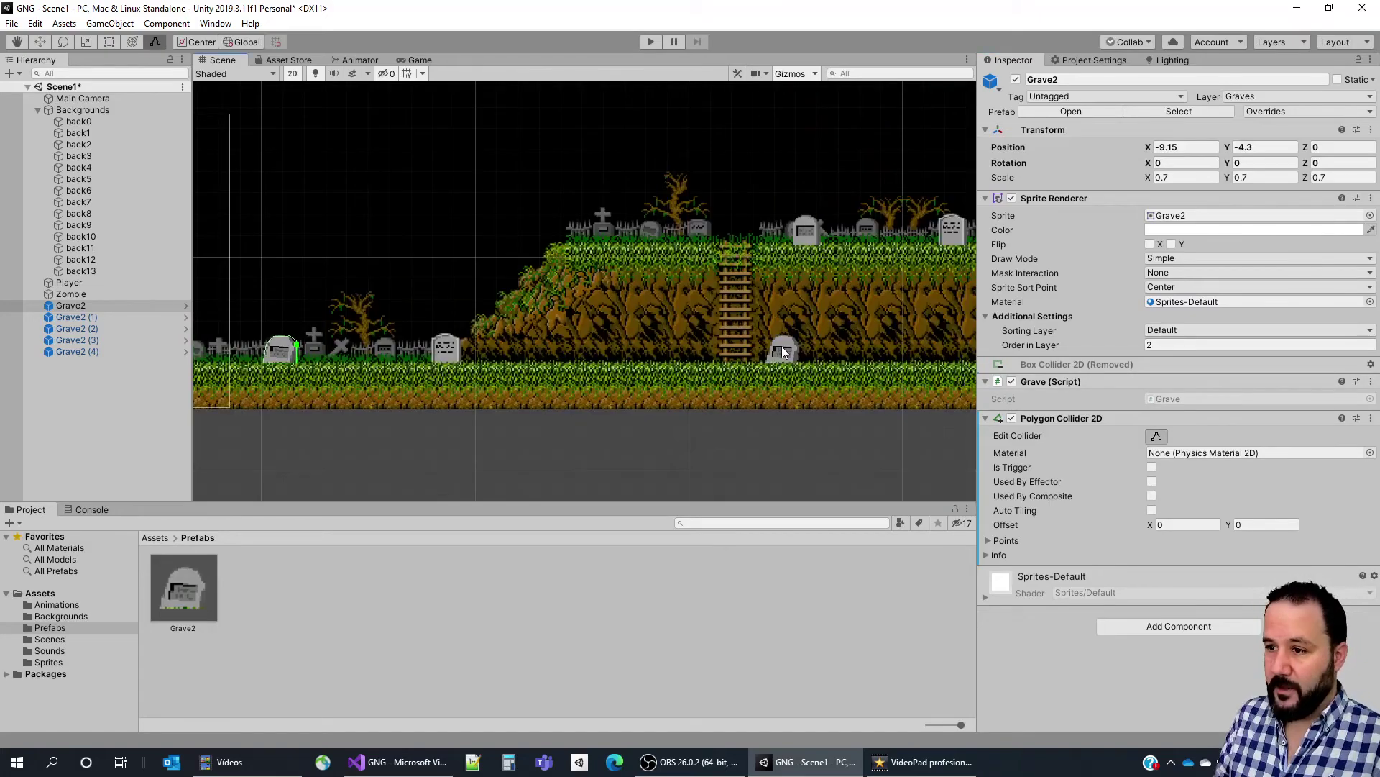
Check Grave2 (1)'s collider, then reselect the original Grave2.
scroll(780, 395, down, 5)
click(782, 350)
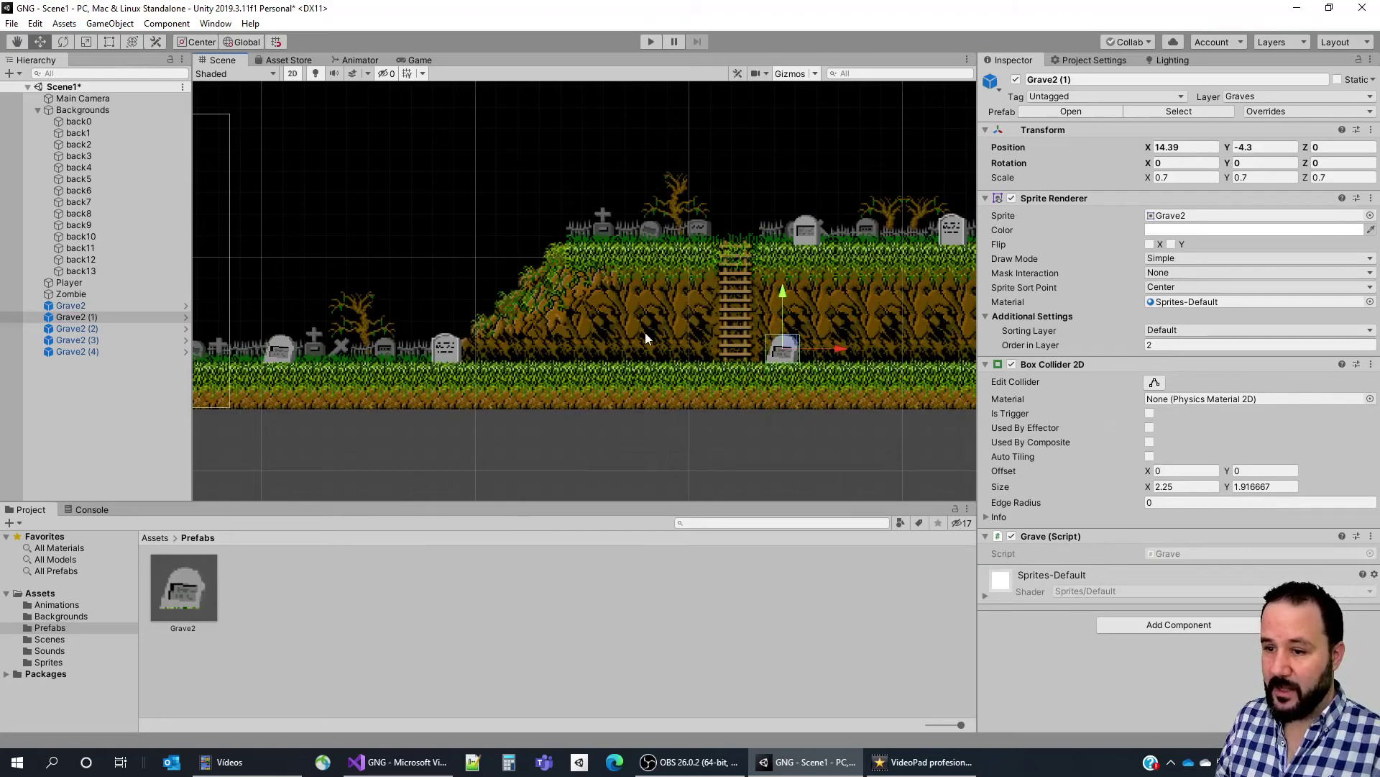
click(284, 356)
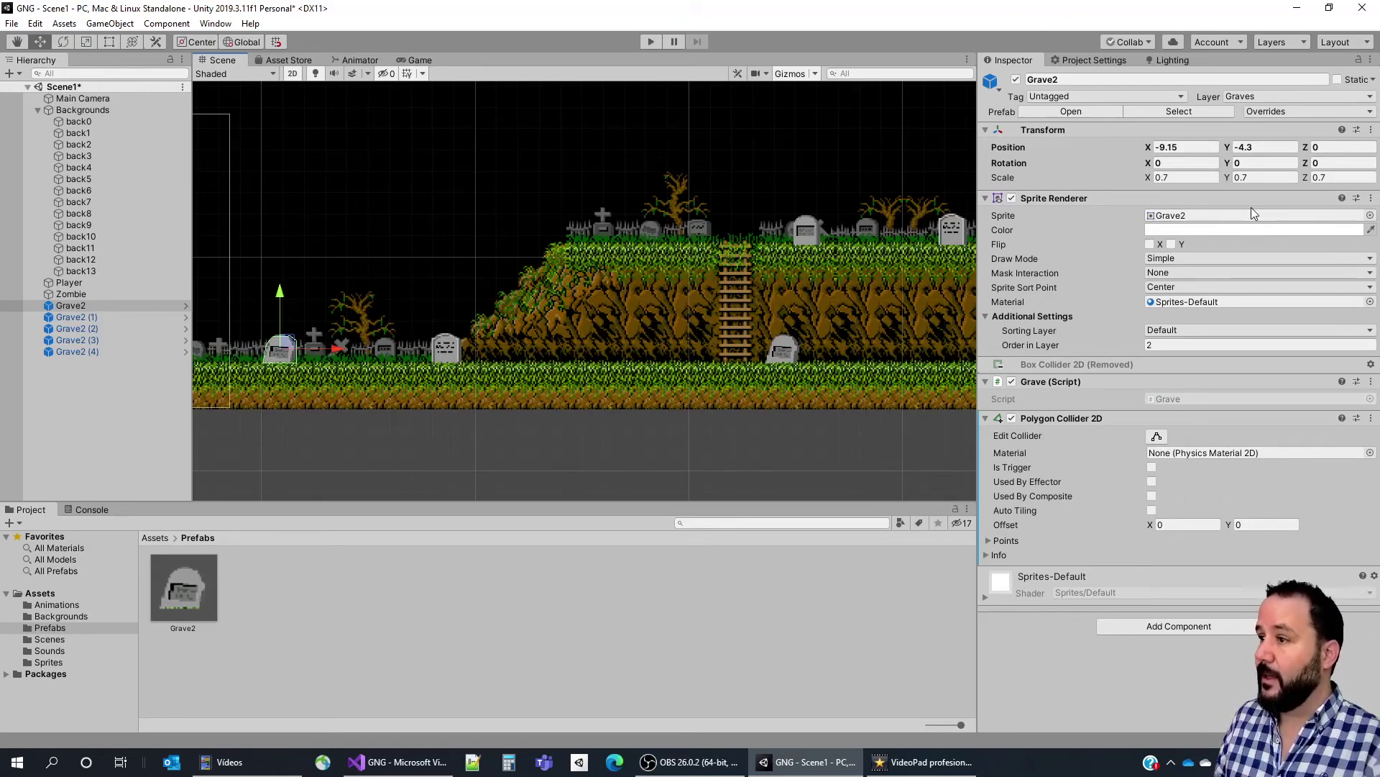
Apply all Grave2 overrides to the prefab so copies get the Polygon Collider 2D, then enter Play mode.
click(1344, 112)
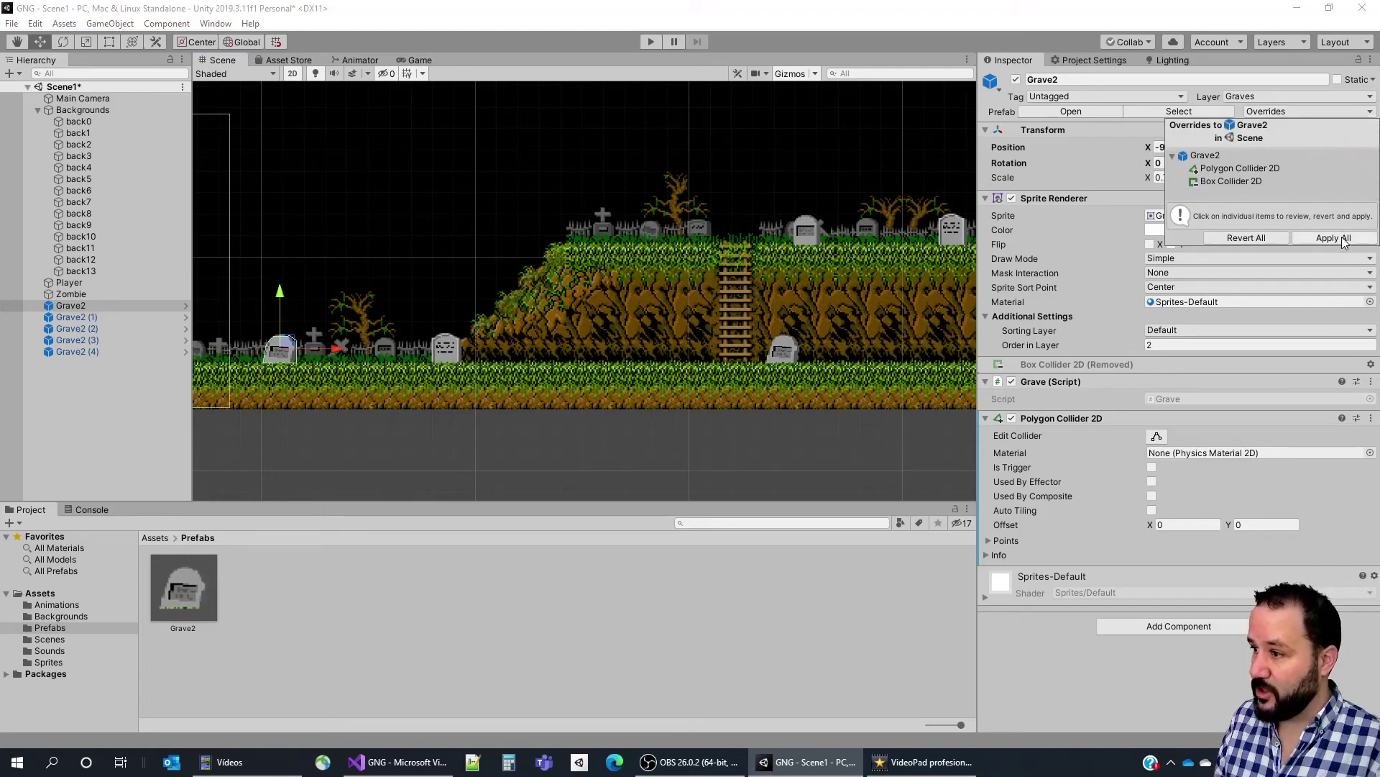
click(783, 350)
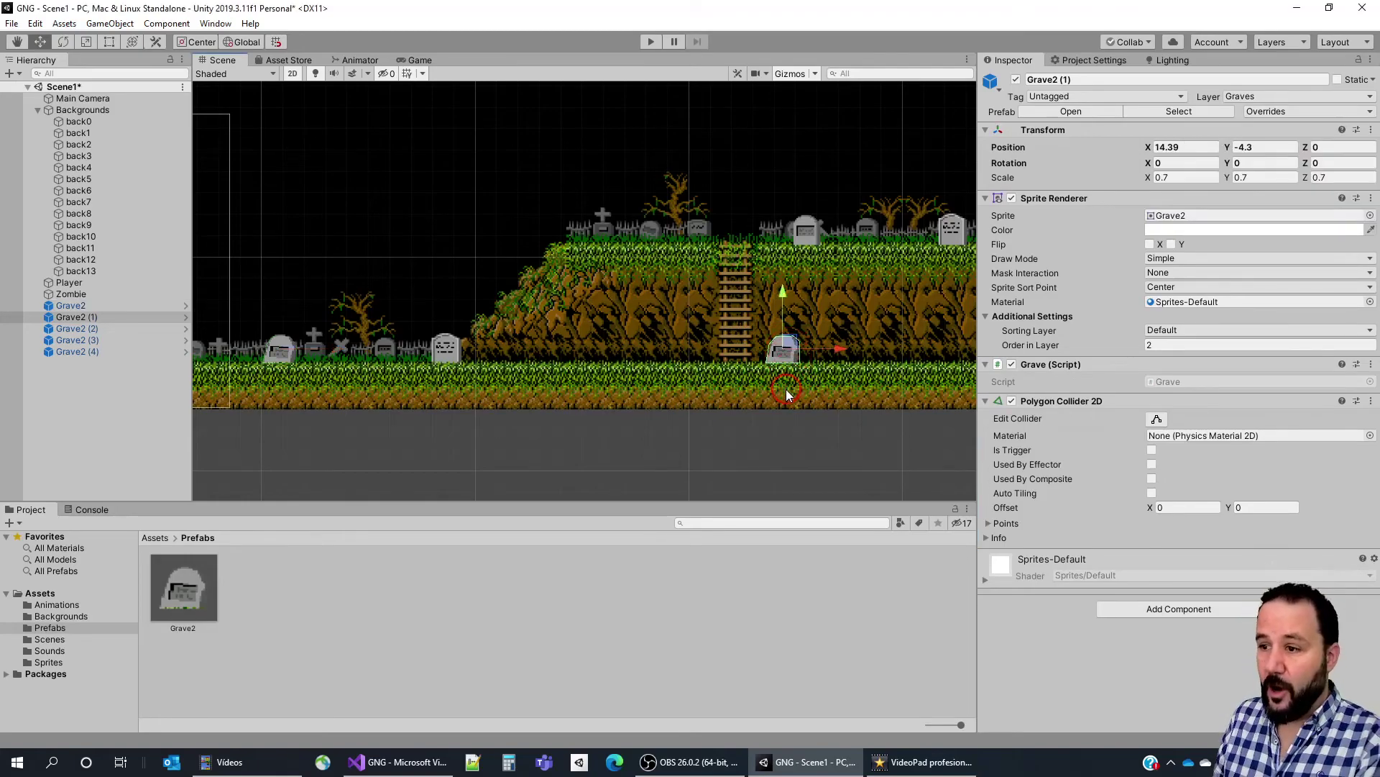
scroll(802, 374, up, 5)
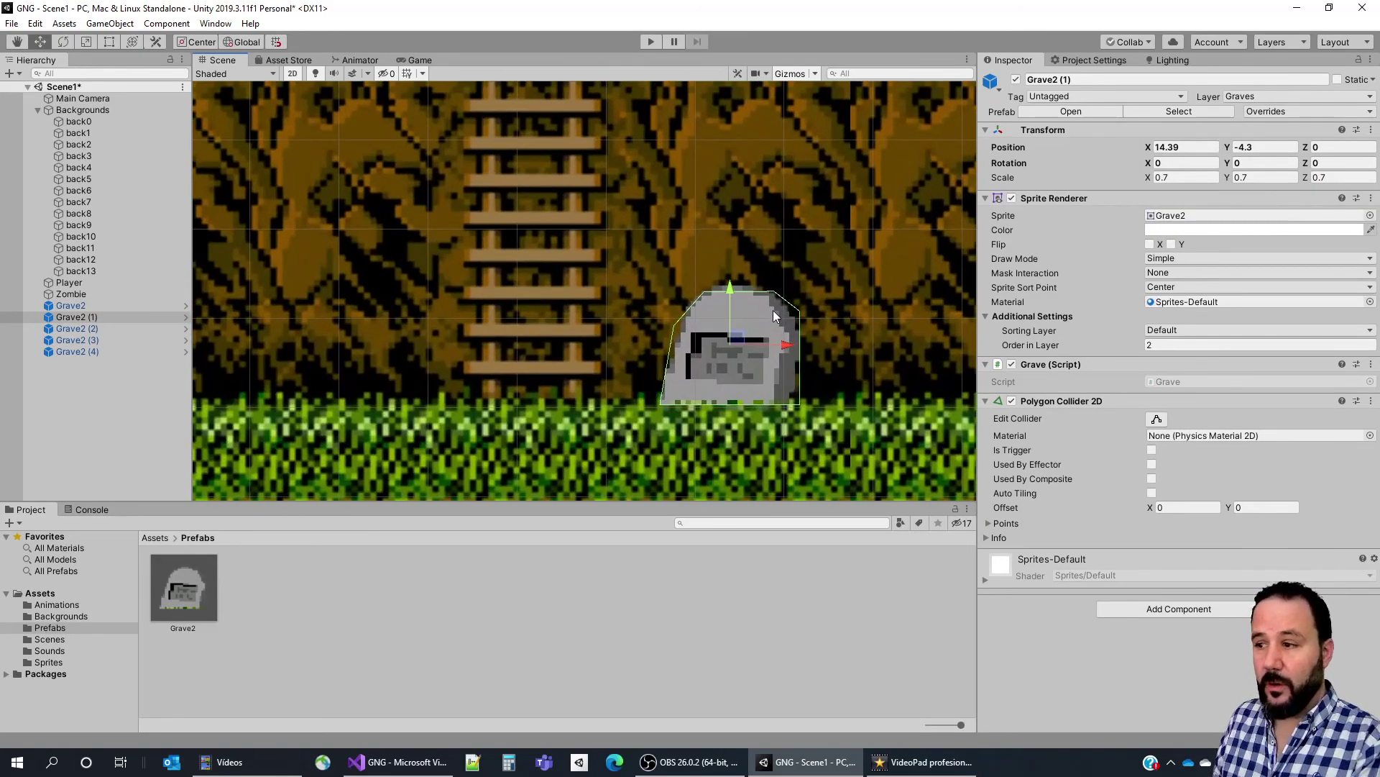
scroll(757, 308, down, 3)
key(ctrl+p)
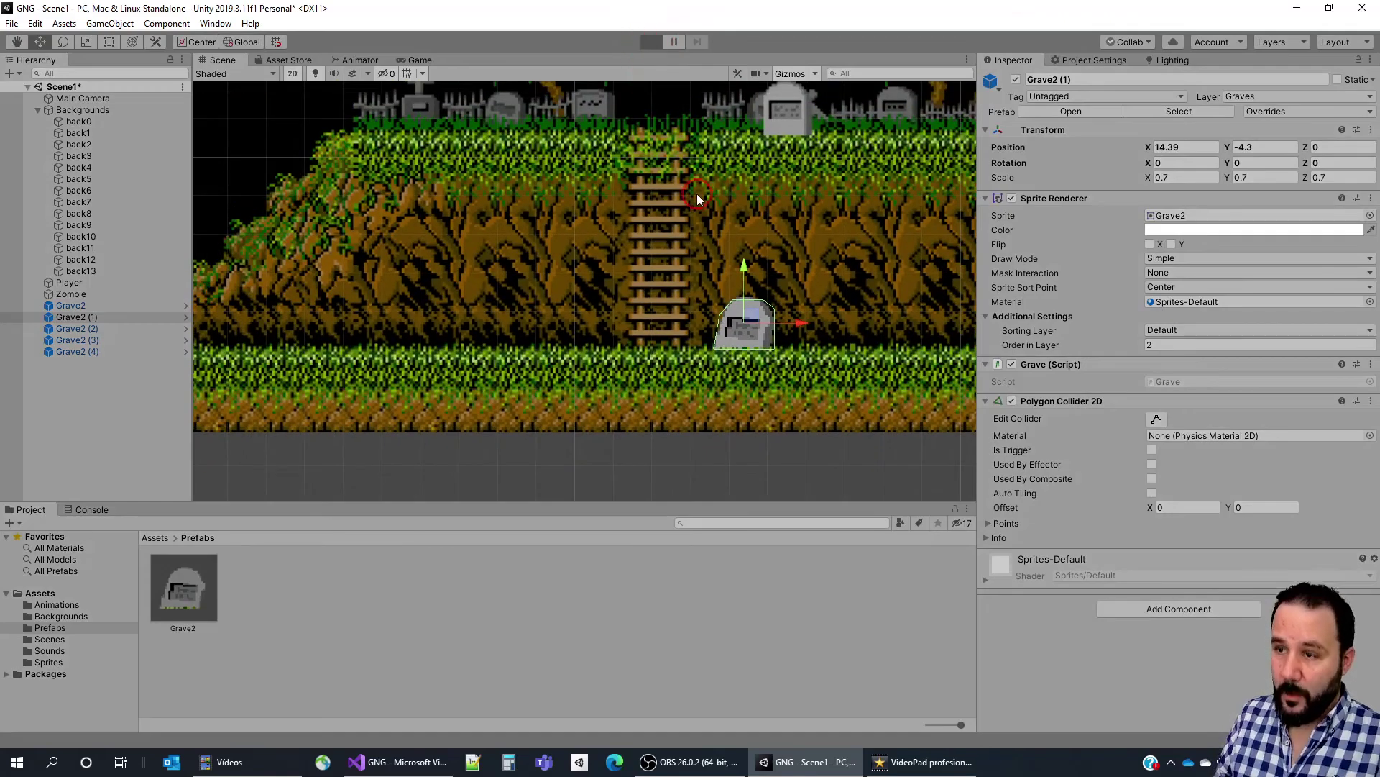